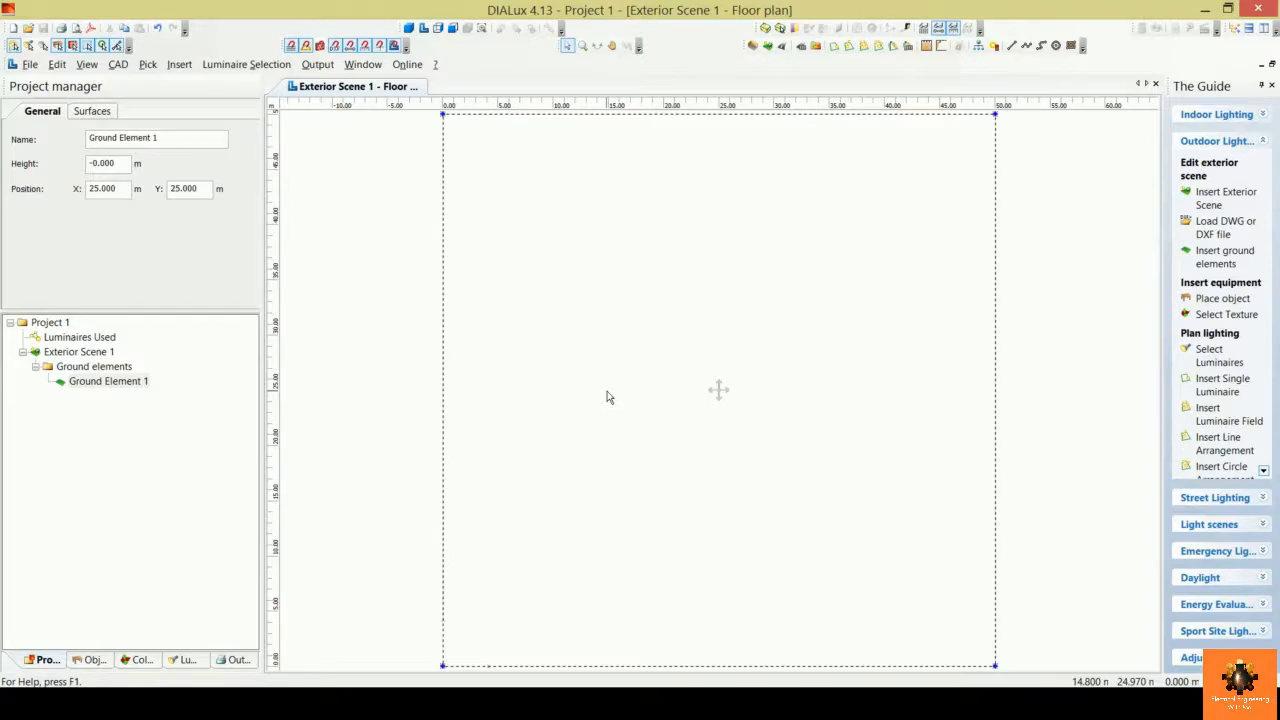
- Open LAYOUT.dwg from the Course Materials folder in AutoCAD and locate the uppermost tennis court in the sports area
{"action": "key", "text": "alt+Tab"}
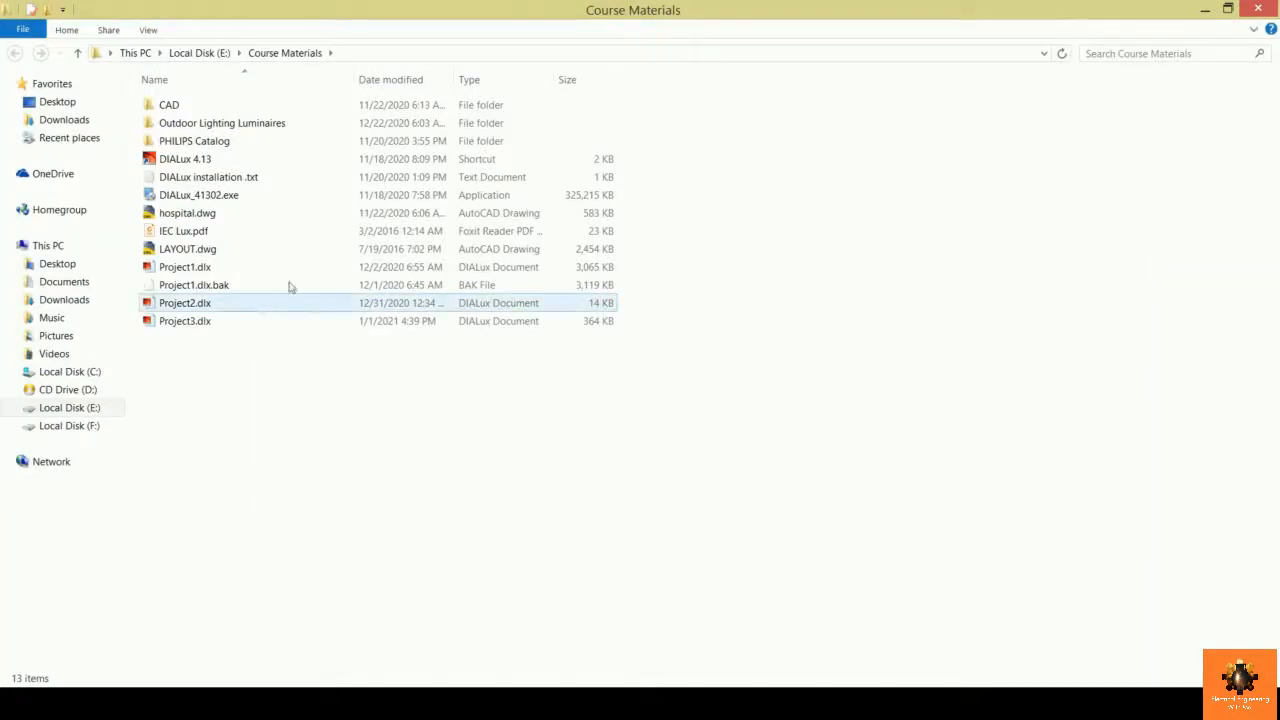
{"action": "left_click", "coordinate": [360, 252]}
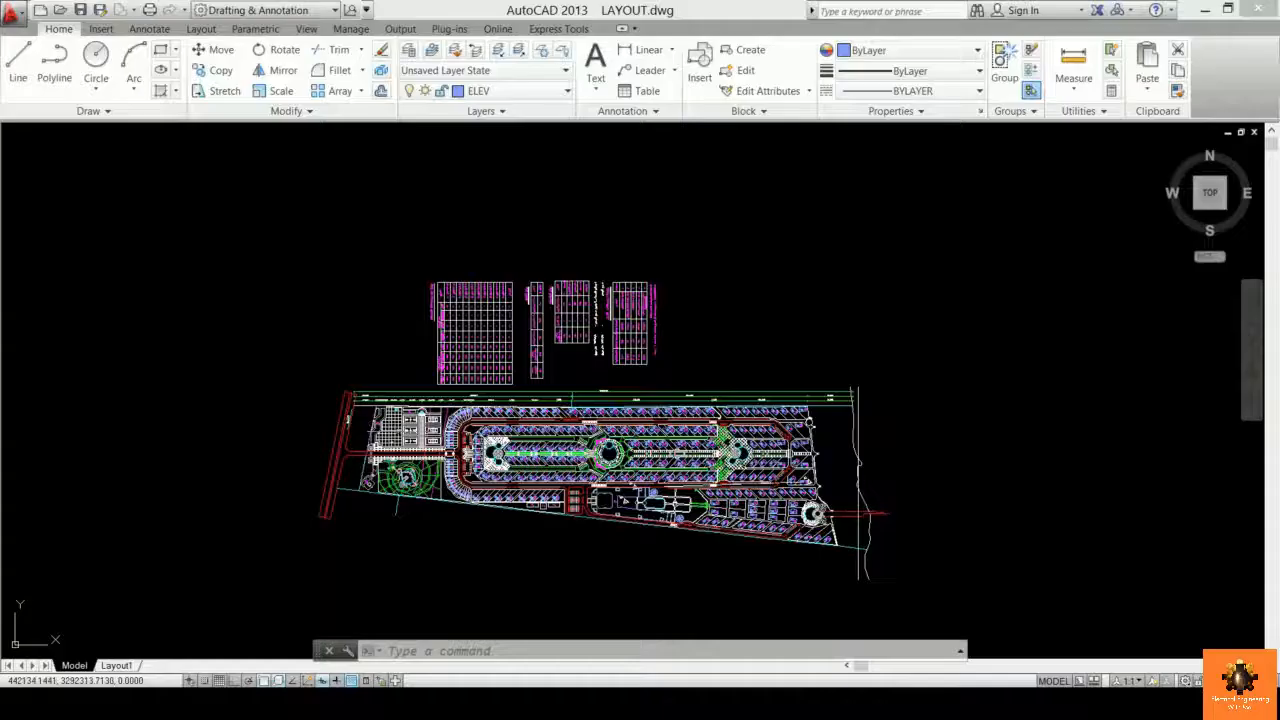
{"action": "scroll", "coordinate": [440, 450], "scroll_direction": "down", "scroll_amount": 5}
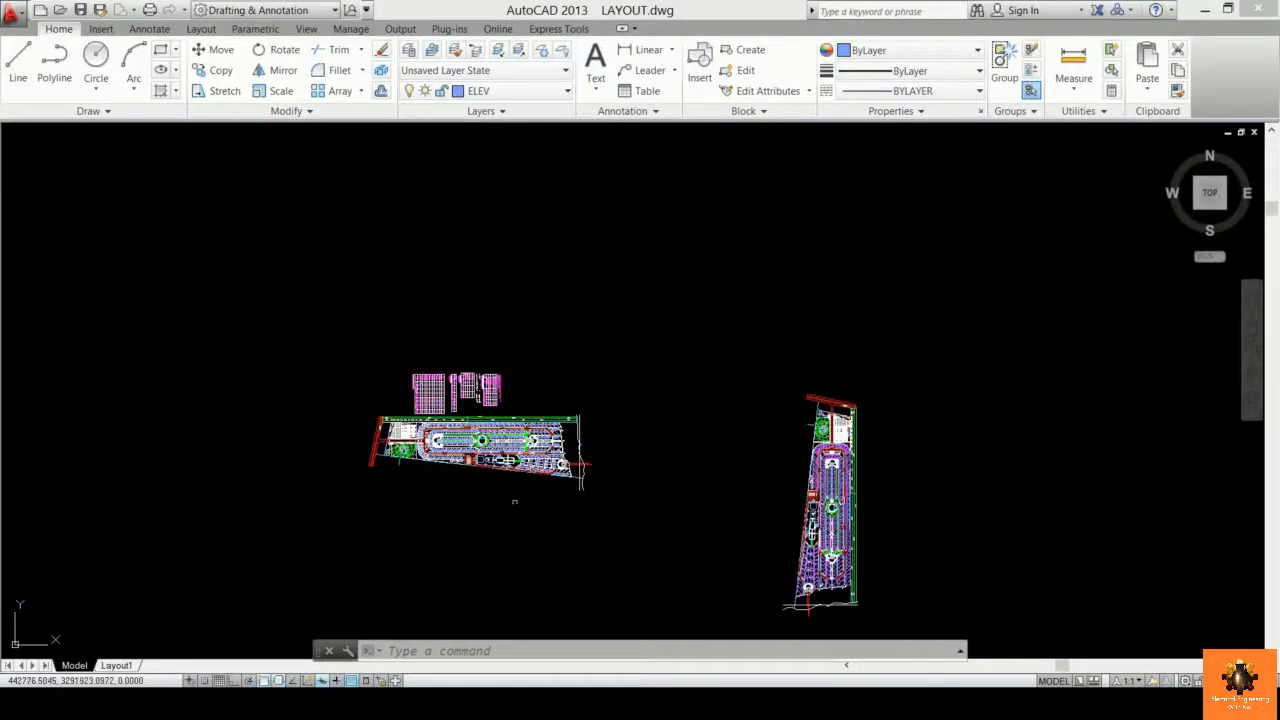
{"action": "scroll", "coordinate": [405, 438], "scroll_direction": "up", "scroll_amount": 4}
{"action": "scroll", "coordinate": [390, 430], "scroll_direction": "up", "scroll_amount": 6}
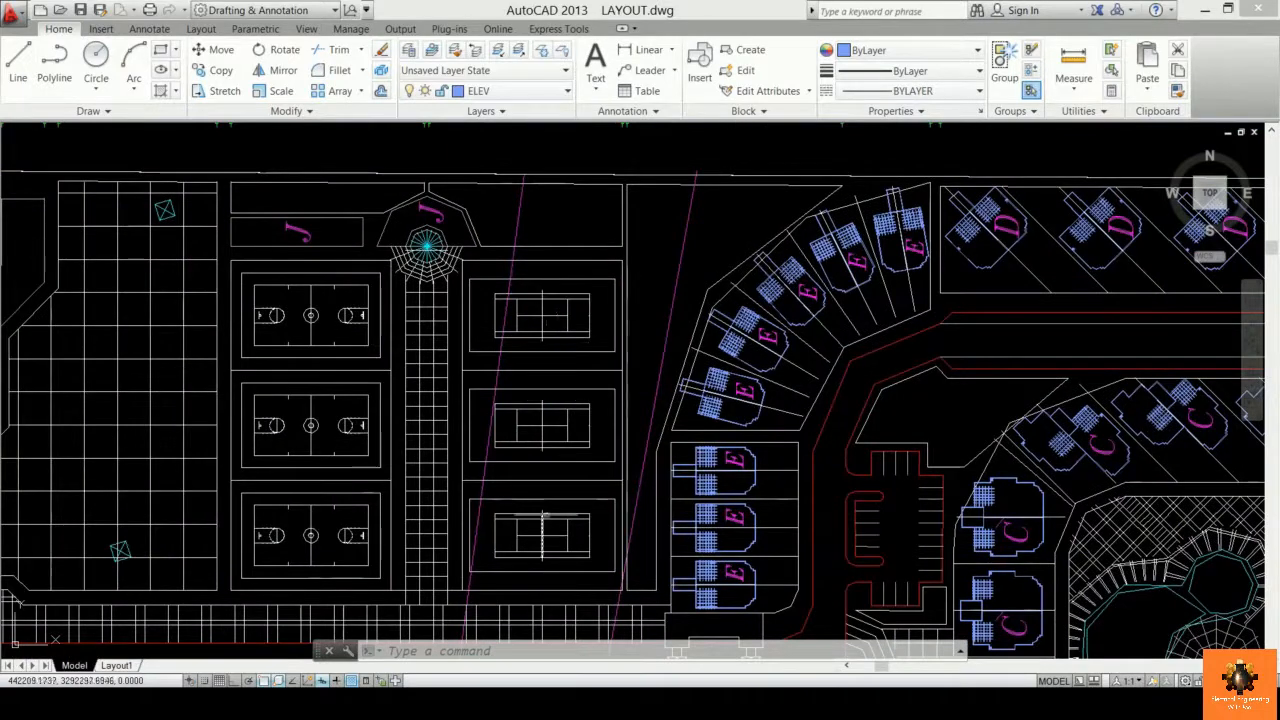
{"action": "mouse_move", "coordinate": [538, 285]}
{"action": "middle_mouse_down"}
{"action": "mouse_move", "coordinate": [542, 345]}
{"action": "mouse_move", "coordinate": [560, 290]}
{"action": "middle_mouse_up"}
{"action": "scroll", "coordinate": [538, 331], "scroll_direction": "up", "scroll_amount": 4}
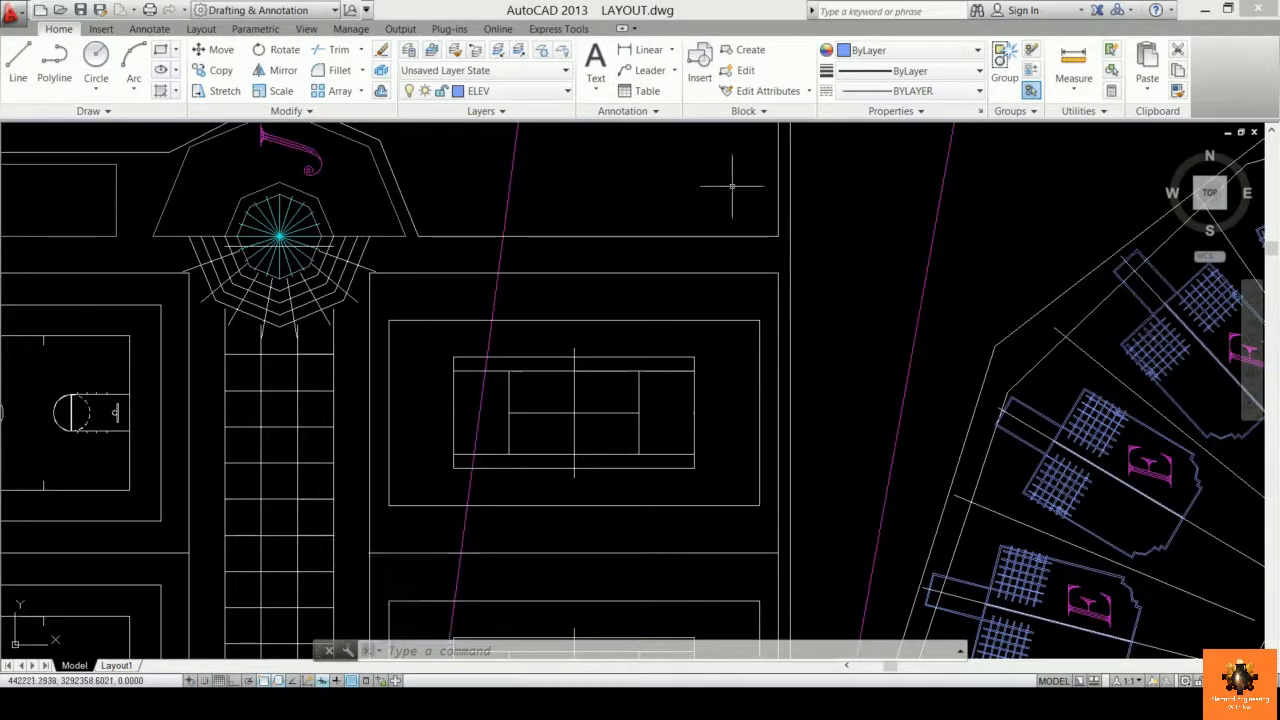
- Add linear dimensions to the horizontal and vertical sides of the outer plot around the uppermost tennis court
{"action": "left_click", "coordinate": [648, 52]}
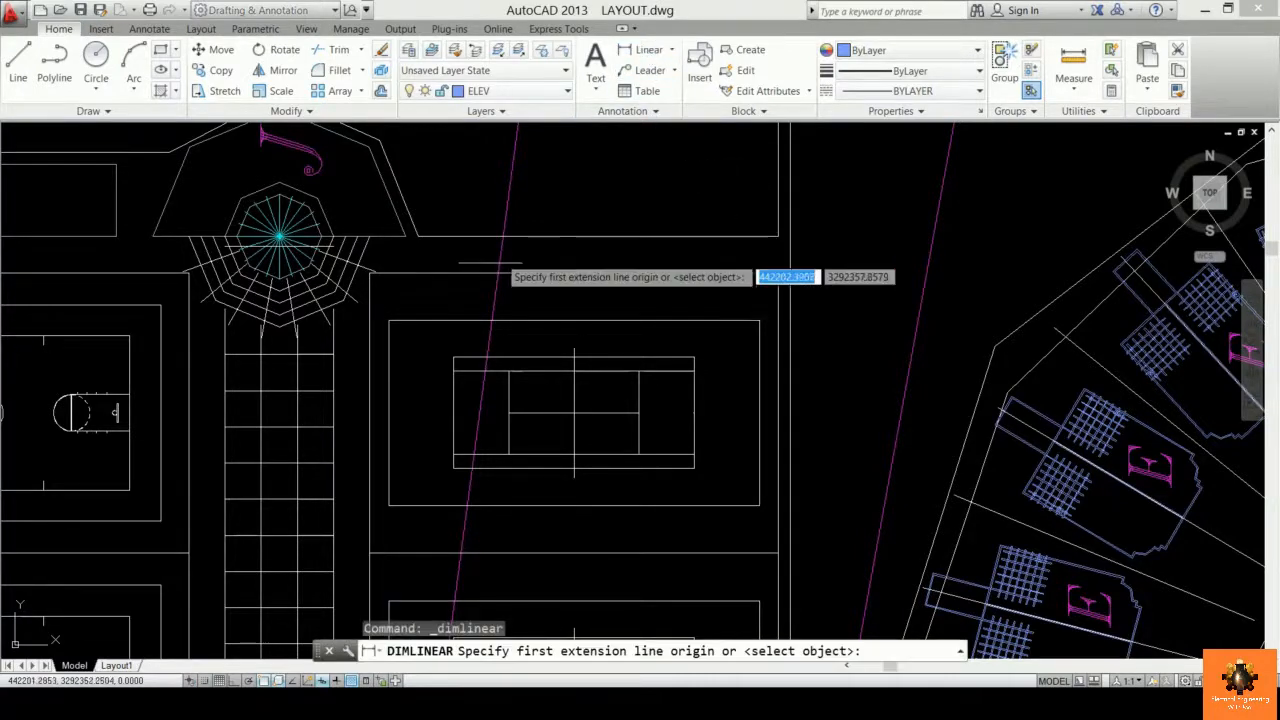
{"action": "left_click", "coordinate": [374, 271]}
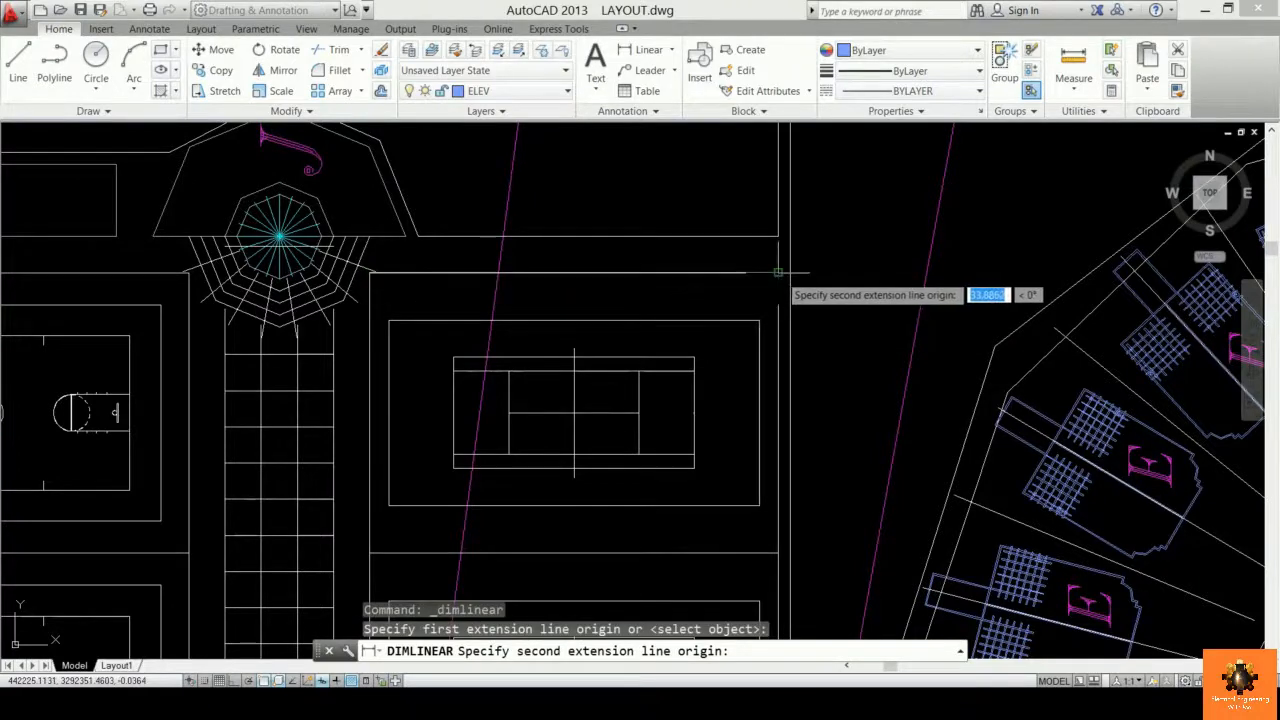
{"action": "left_click", "coordinate": [778, 273]}
{"action": "left_click", "coordinate": [780, 220]}
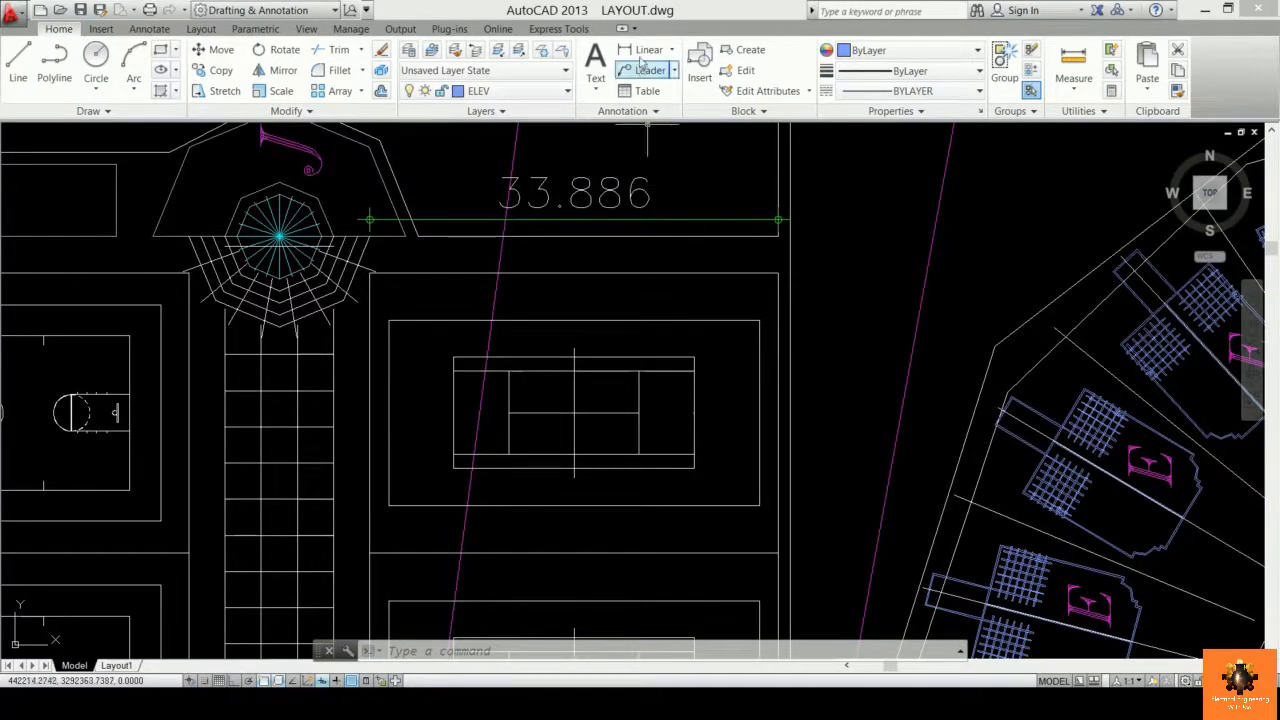
{"action": "left_click", "coordinate": [645, 50]}
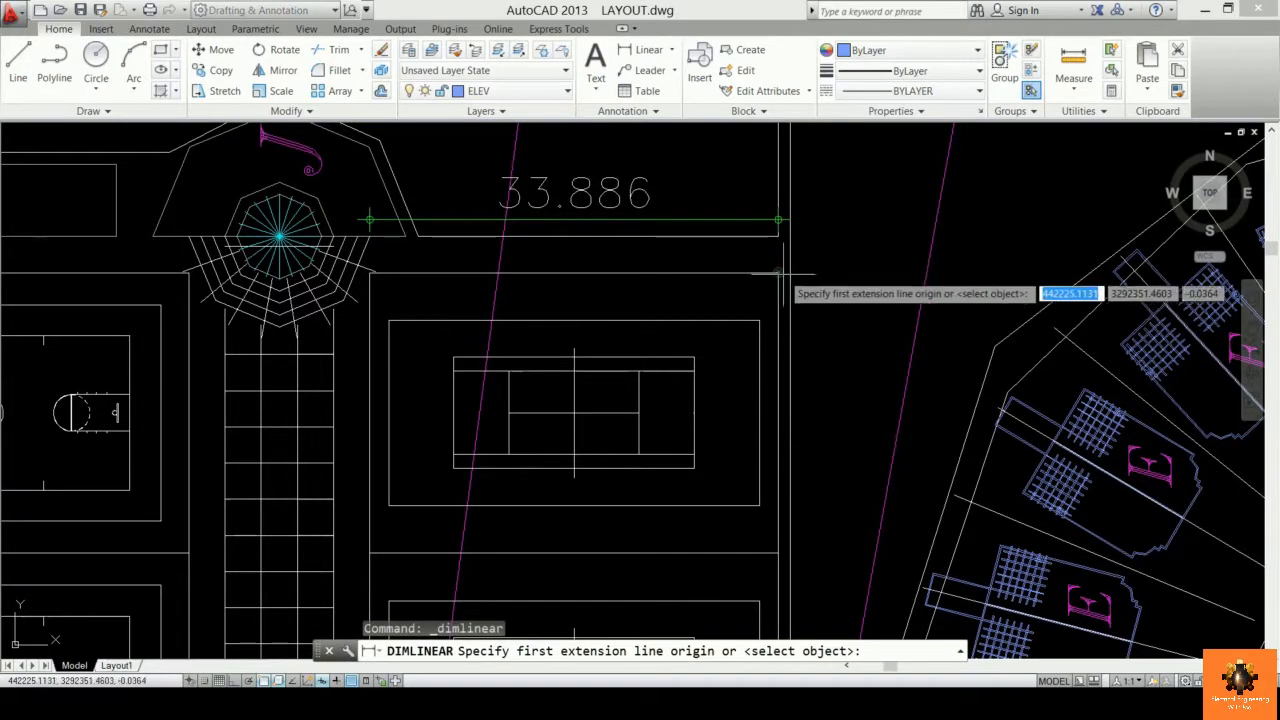
{"action": "left_click", "coordinate": [779, 276]}
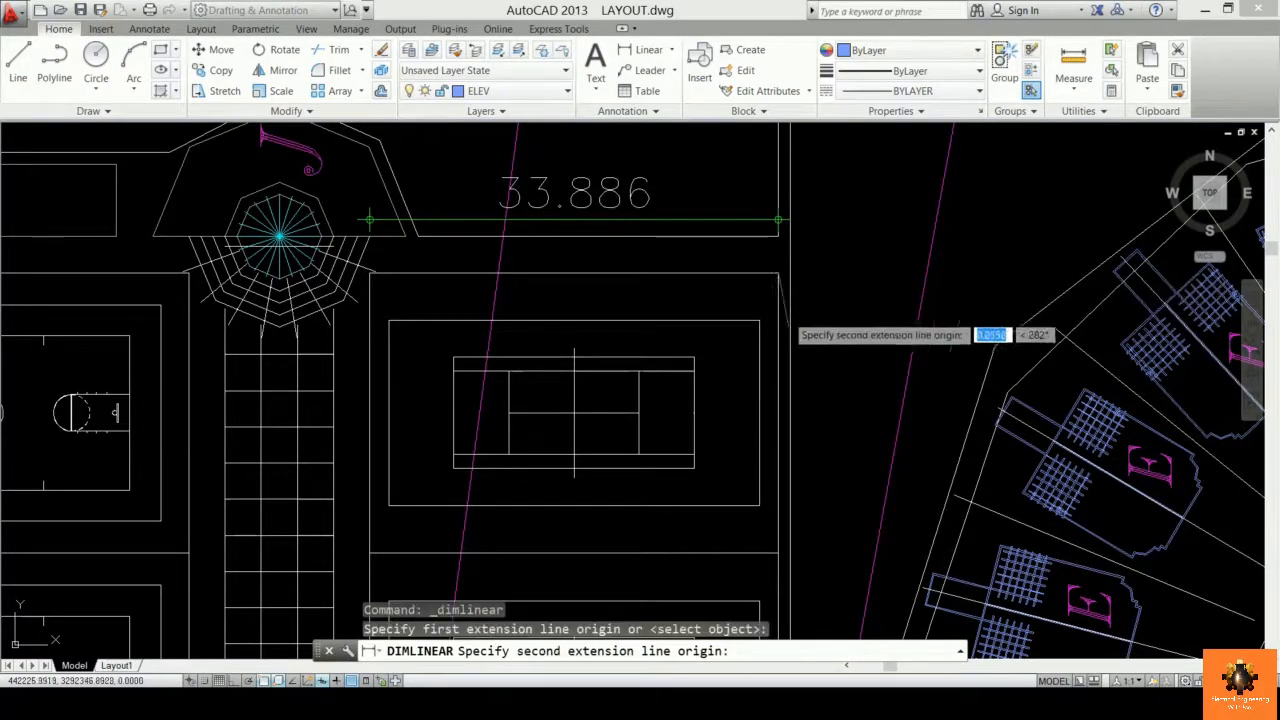
{"action": "left_click", "coordinate": [779, 552]}
{"action": "left_click", "coordinate": [868, 480]}
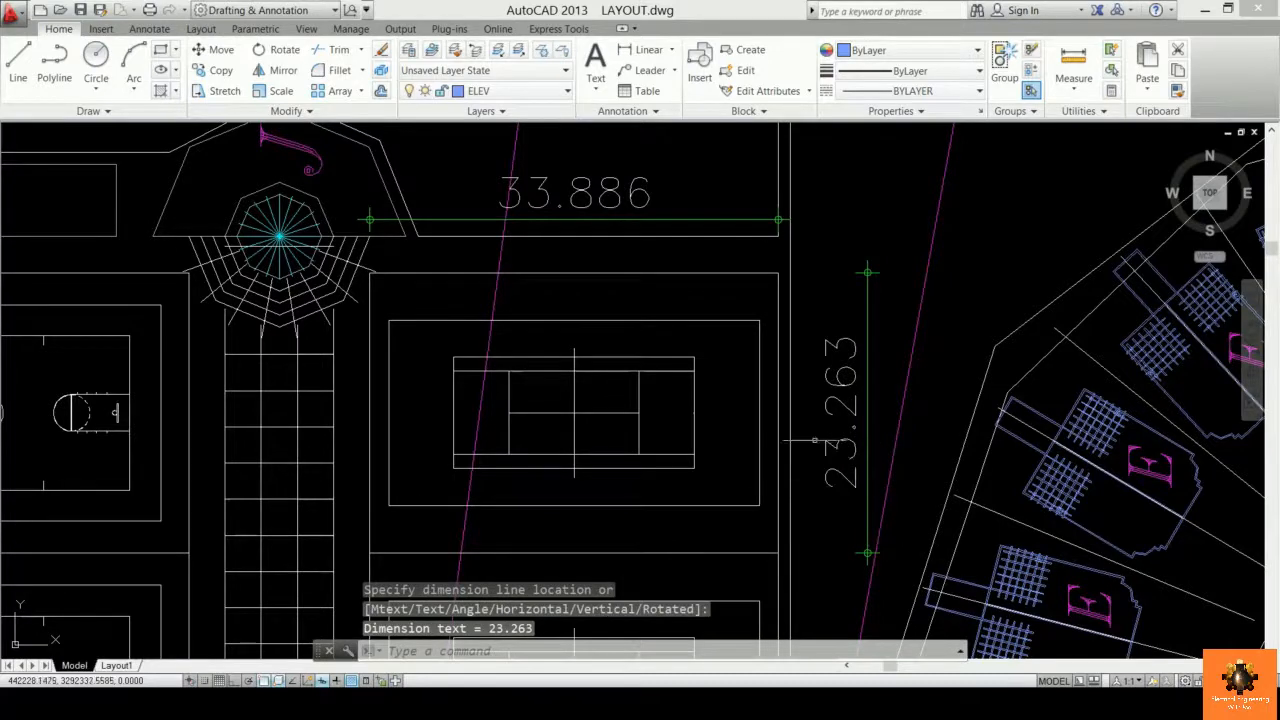
- In DIALux, resize Ground Element 1 to 33.8 m long and 23.2 m wide and move it to about X 25.5, Y 26.7 m
{"action": "left_click", "coordinate": [842, 413]}
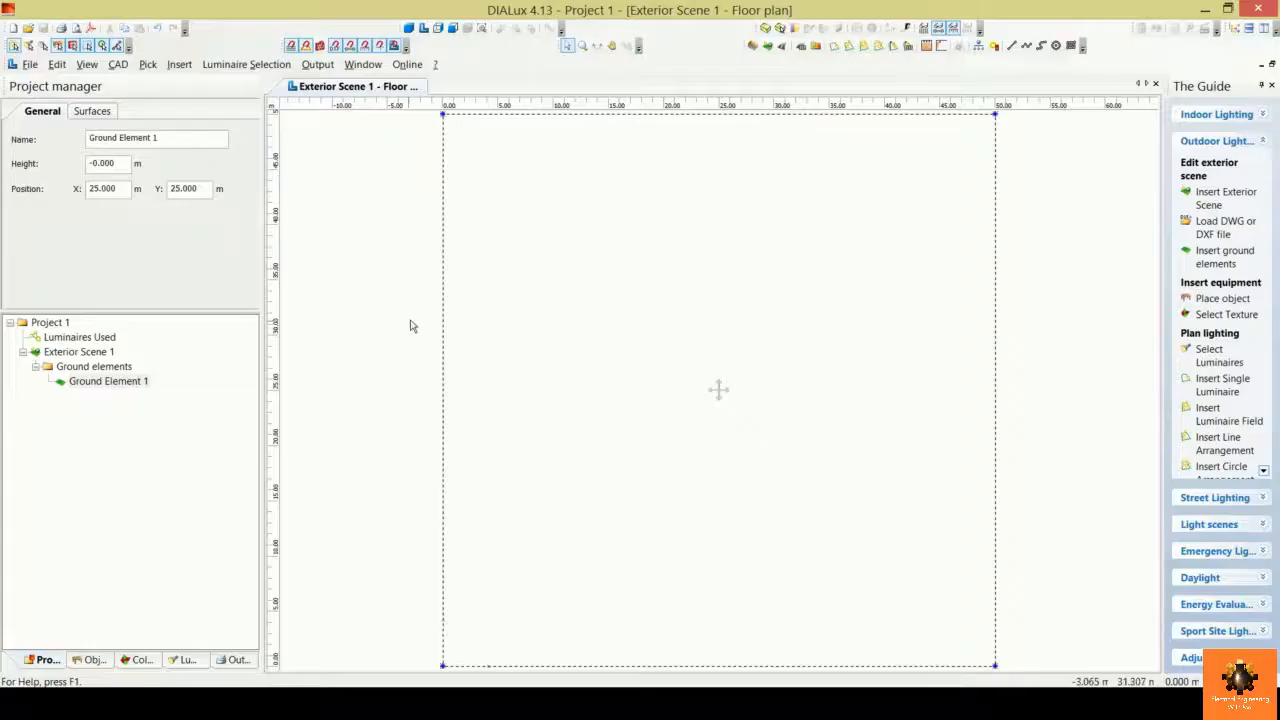
{"action": "left_click", "coordinate": [537, 301]}
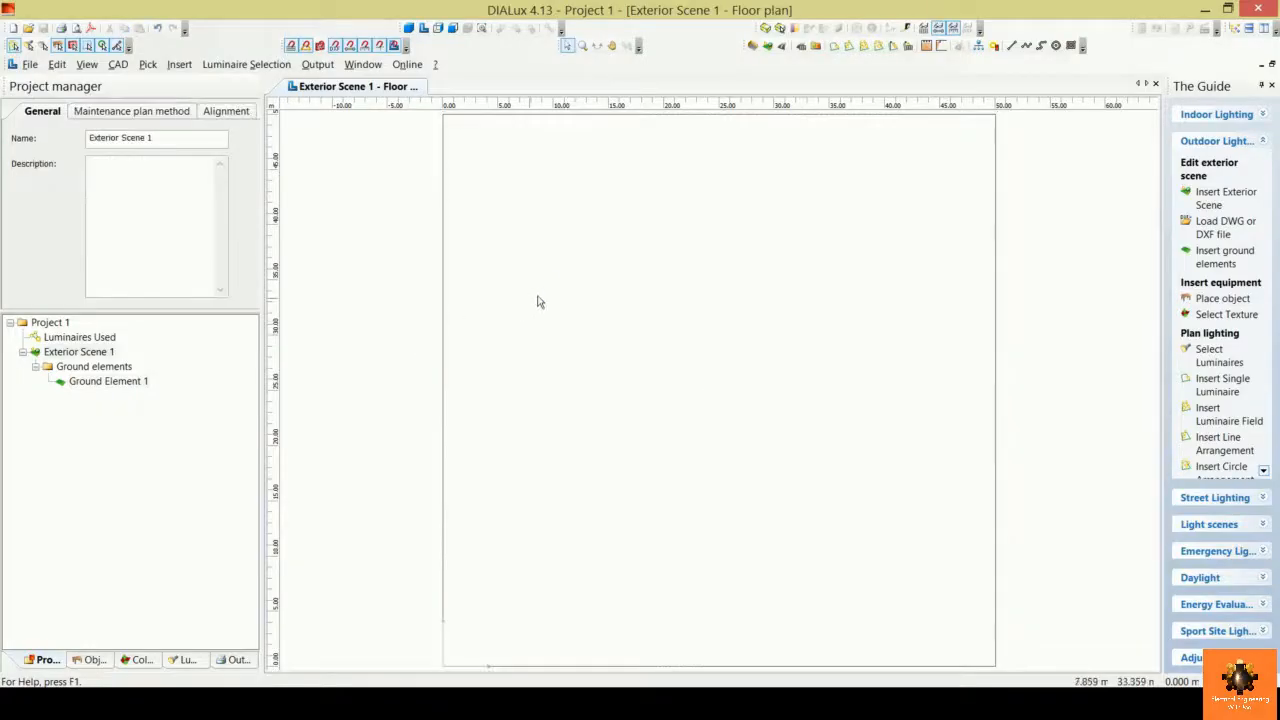
{"action": "right_click", "coordinate": [537, 301]}
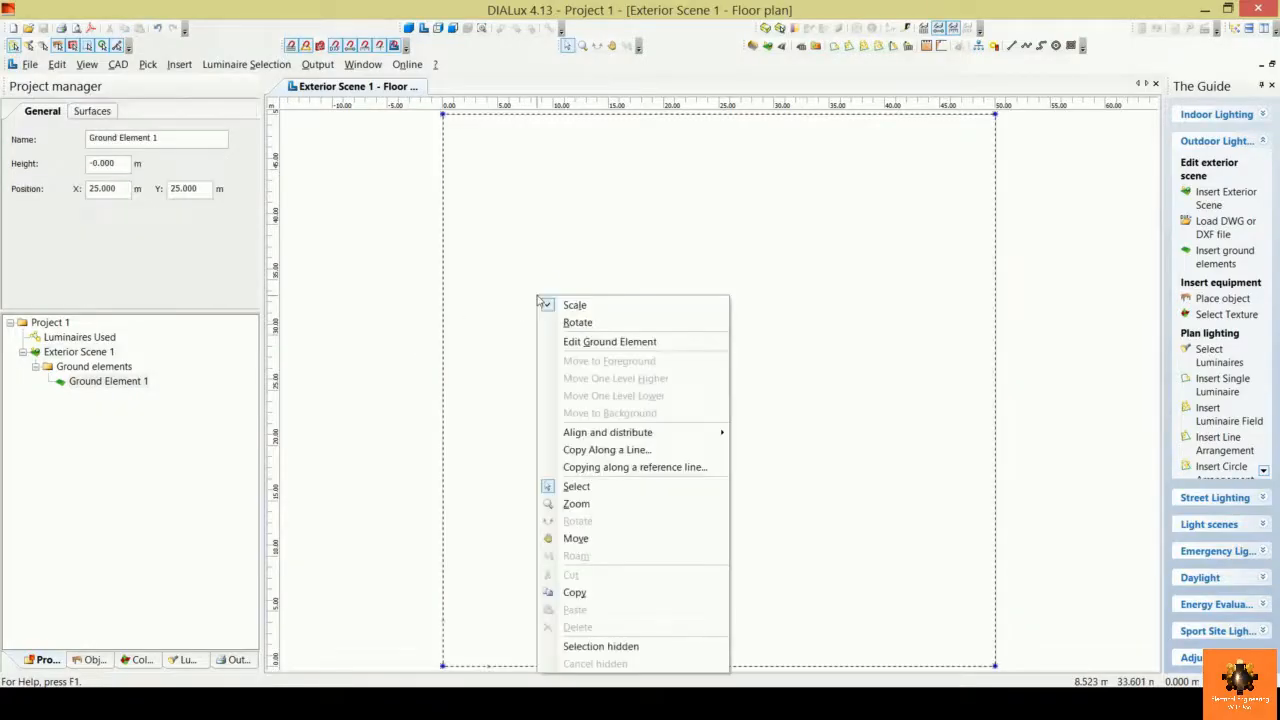
{"action": "left_click", "coordinate": [636, 346]}
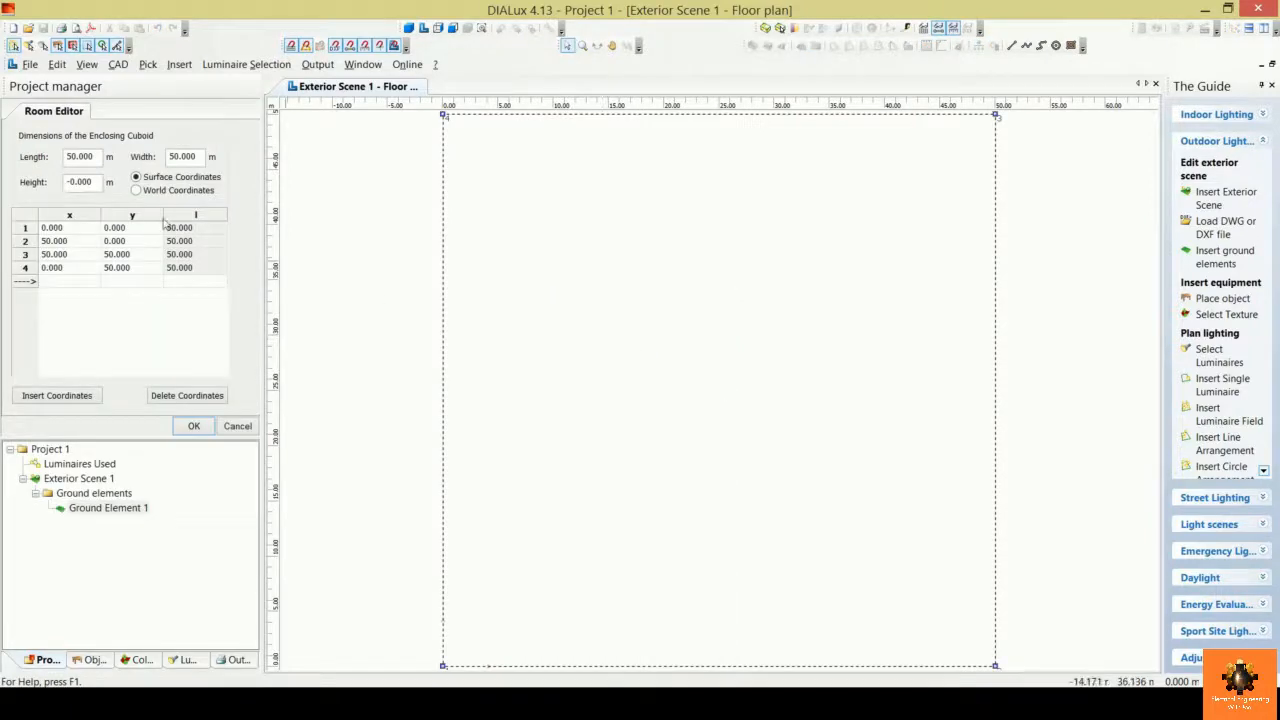
{"action": "double_click", "coordinate": [92, 157]}
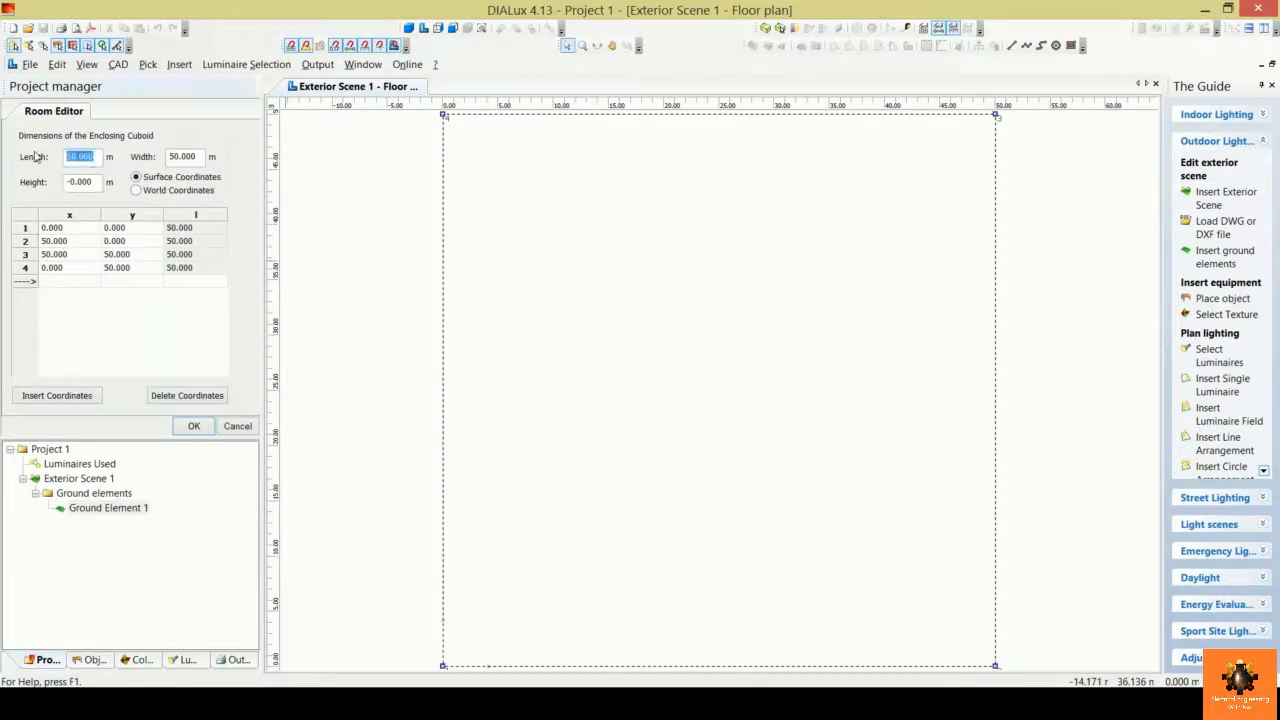
{"action": "type", "text": "33.8"}
{"action": "double_click", "coordinate": [190, 157]}
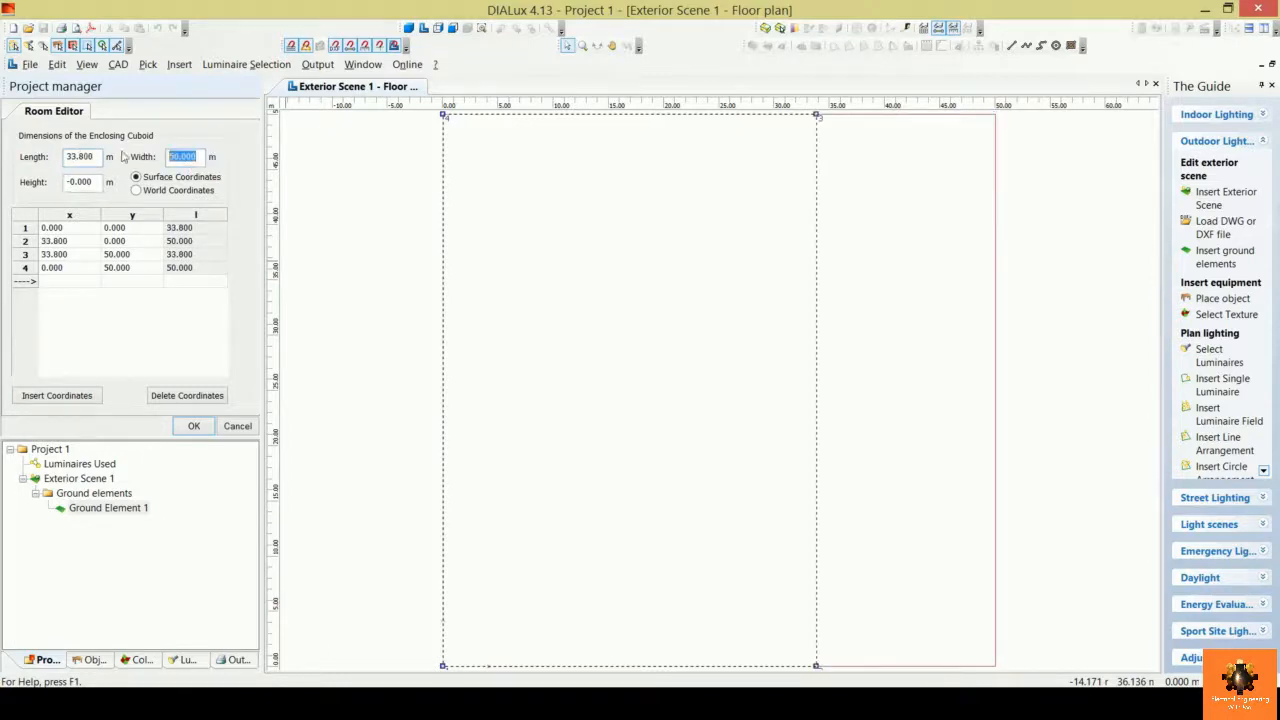
{"action": "type", "text": "23.2"}
{"action": "left_click", "coordinate": [358, 349]}
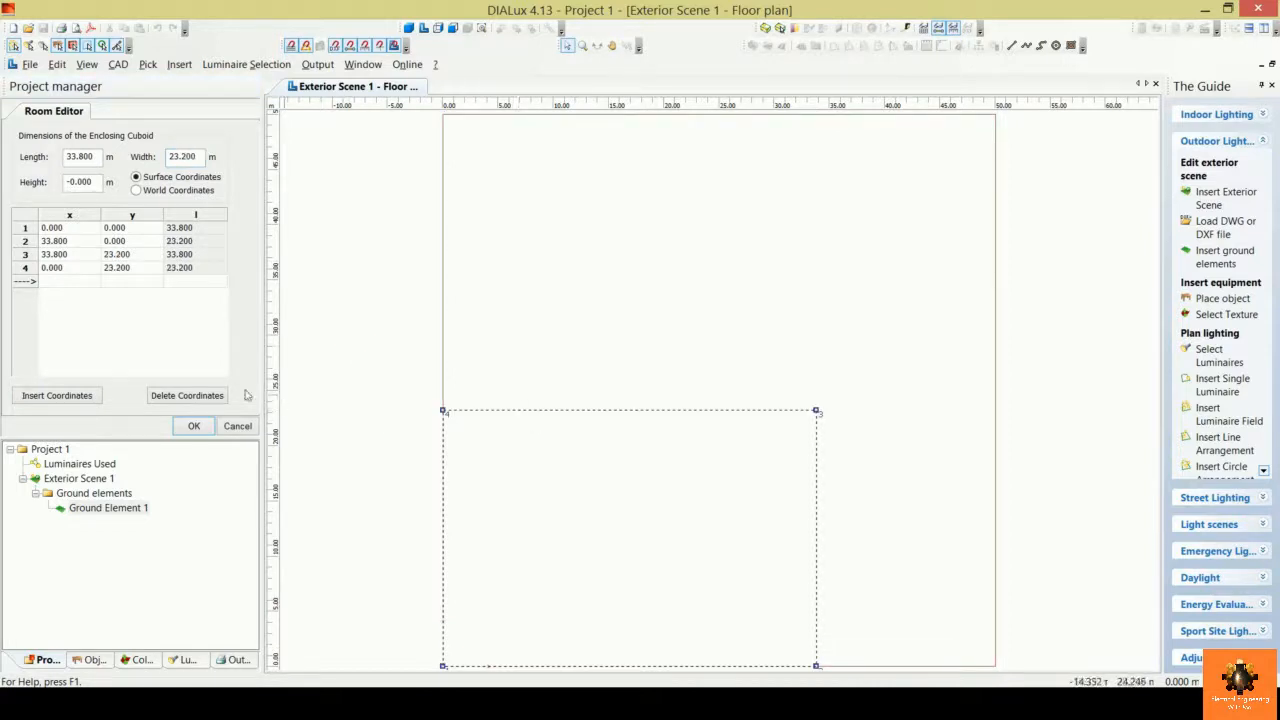
{"action": "left_click", "coordinate": [194, 426]}
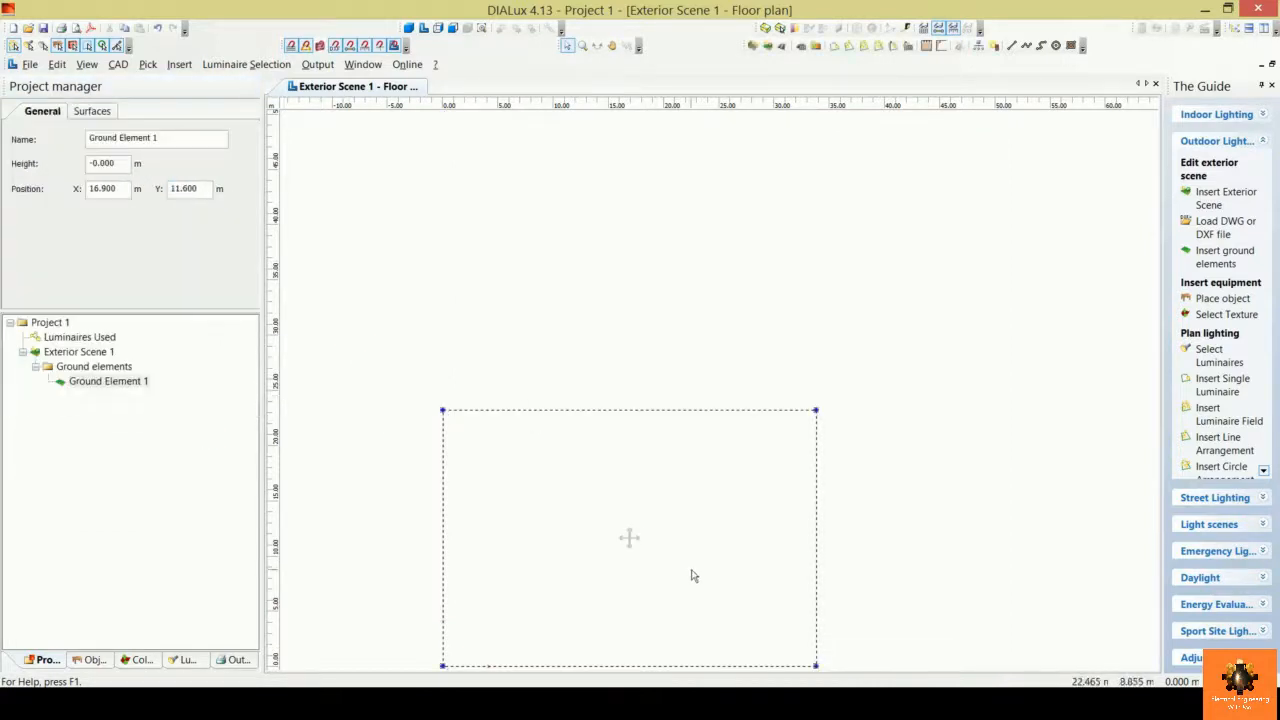
{"action": "left_click_drag", "start_coordinate": [630, 537], "coordinate": [727, 377]}
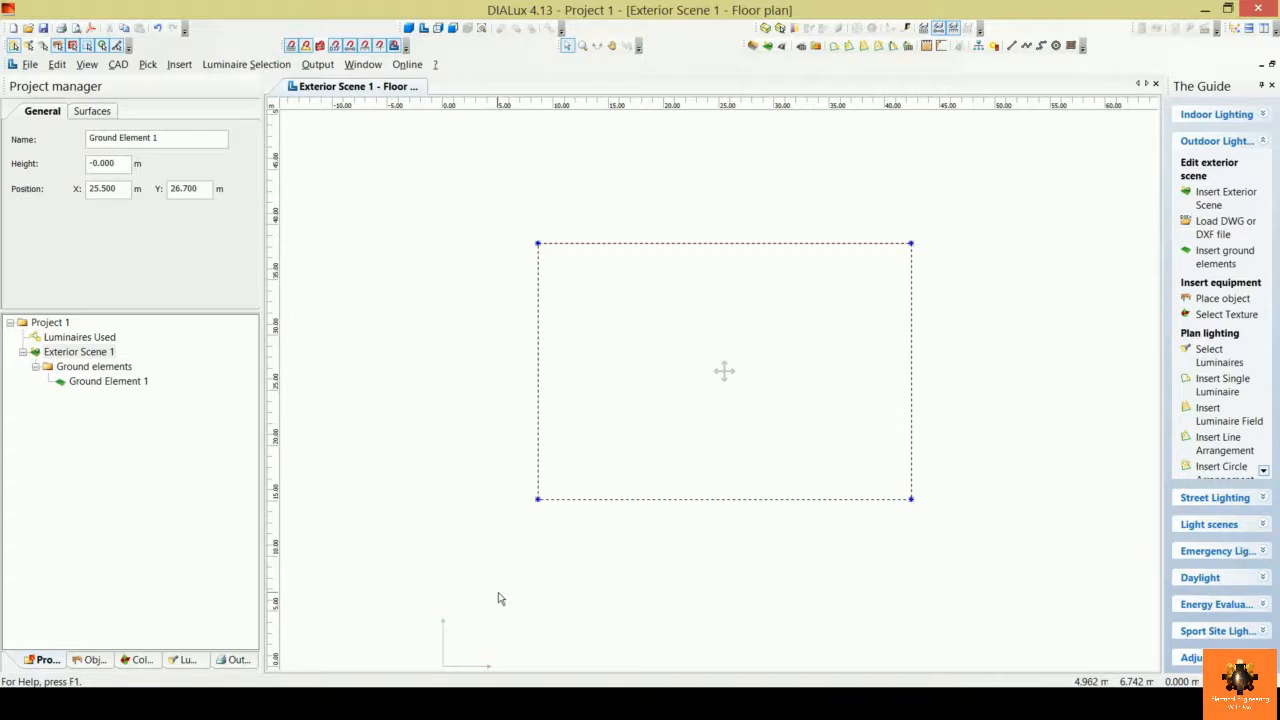
- Place a Tennis sport facility near the centre of the ground element, at about X 25.9 m, Y 26.0 m
{"action": "left_click", "coordinate": [90, 660]}
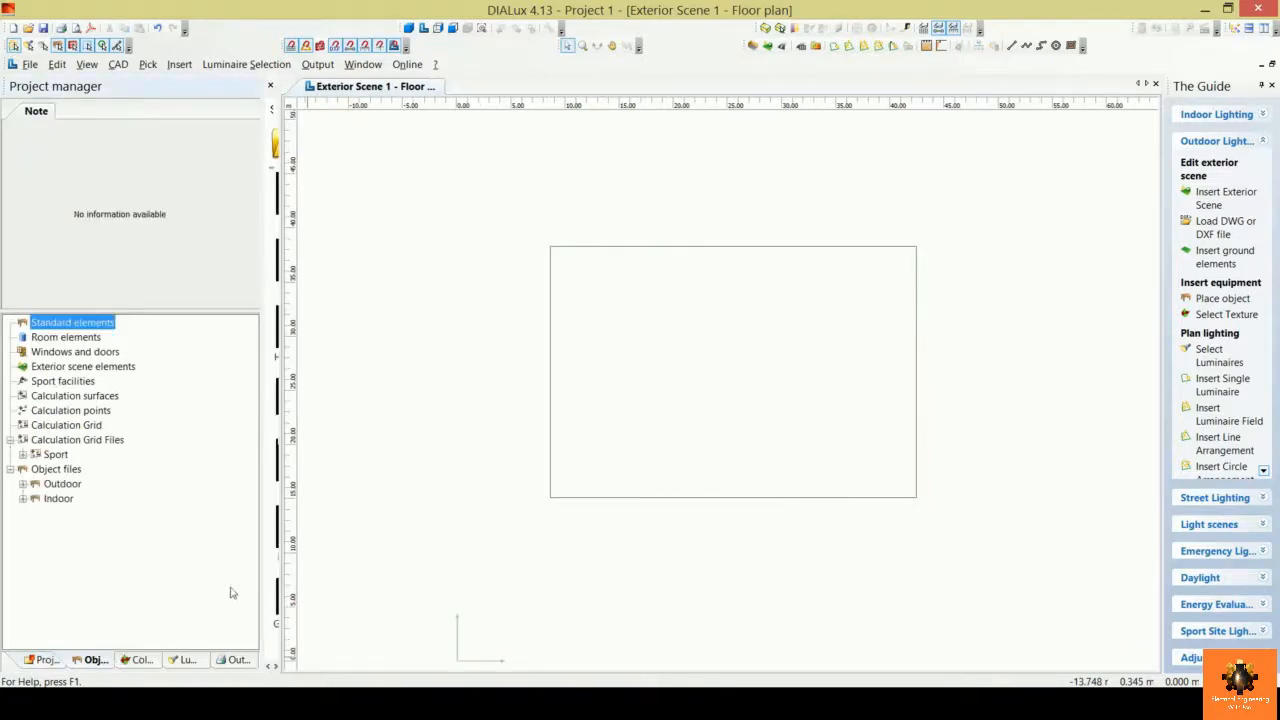
{"action": "left_click_drag", "start_coordinate": [280, 406], "coordinate": [442, 434]}
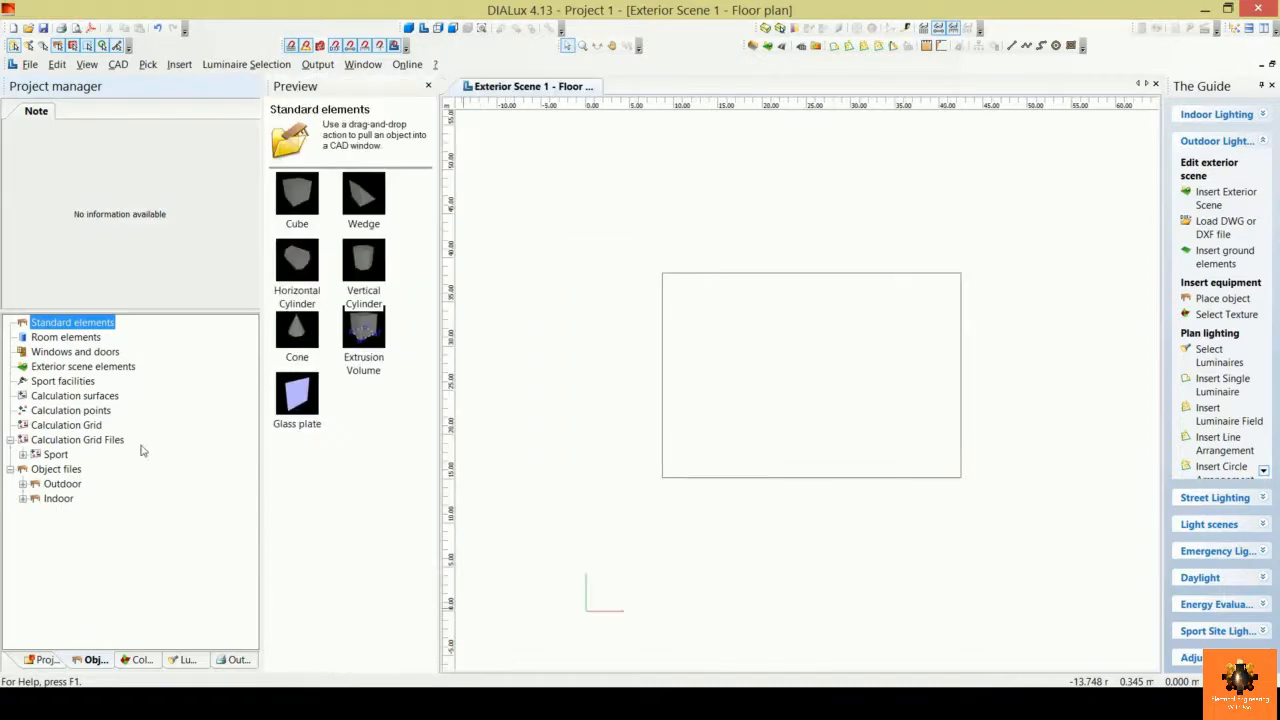
{"action": "left_click", "coordinate": [80, 381]}
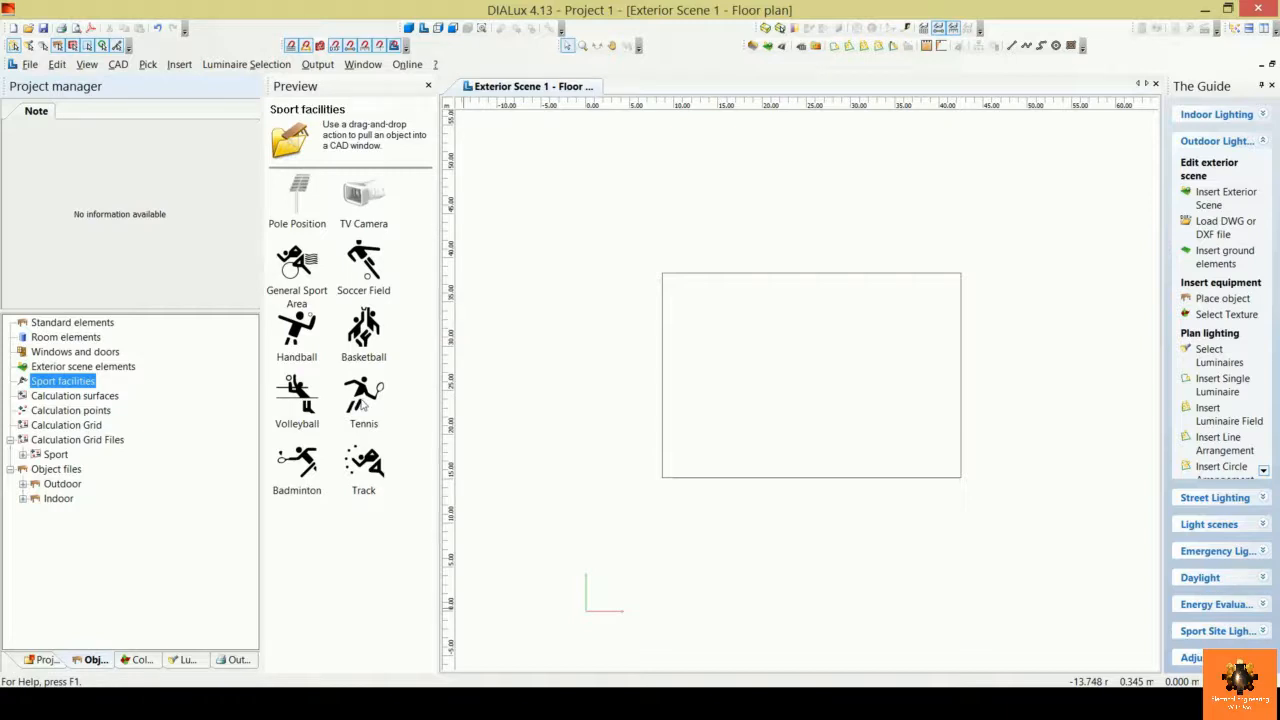
{"action": "left_click_drag", "start_coordinate": [363, 402], "coordinate": [817, 384]}
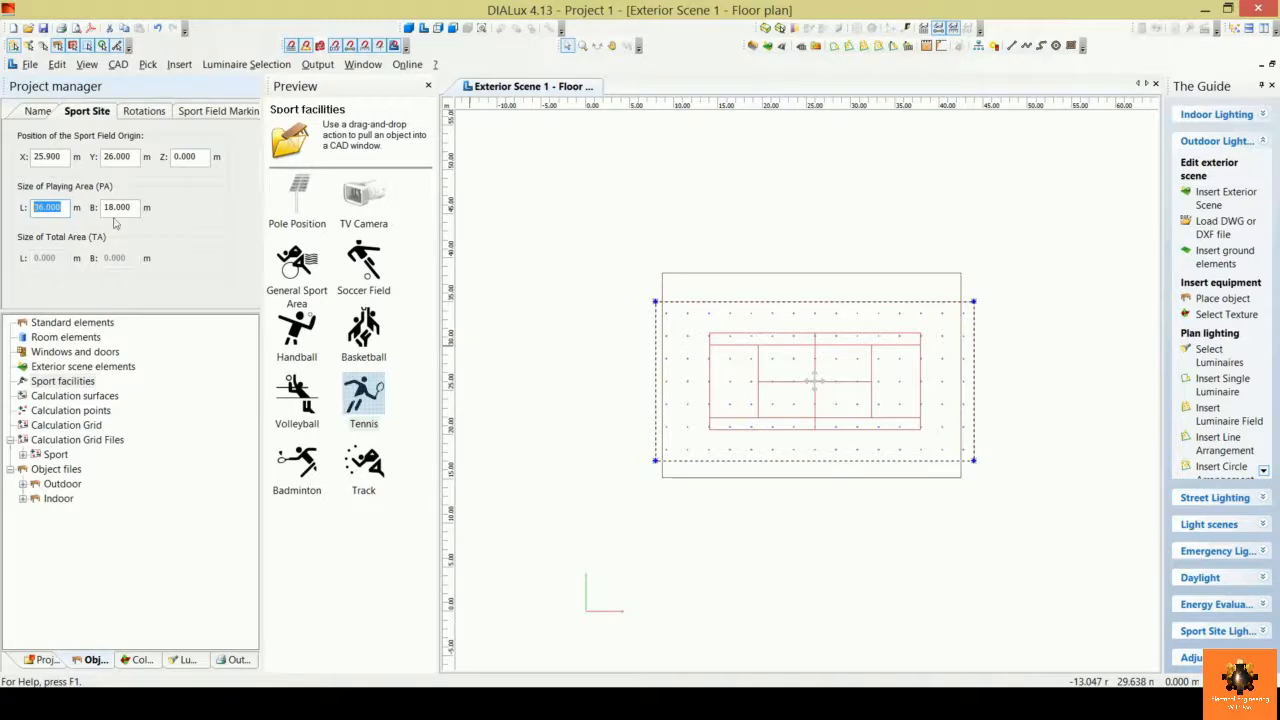
- In AutoCAD's LAYOUT.dwg, add horizontal and vertical linear dimensions to the rectangle directly surrounding the tennis court markings
{"action": "left_click", "coordinate": [966, 614]}
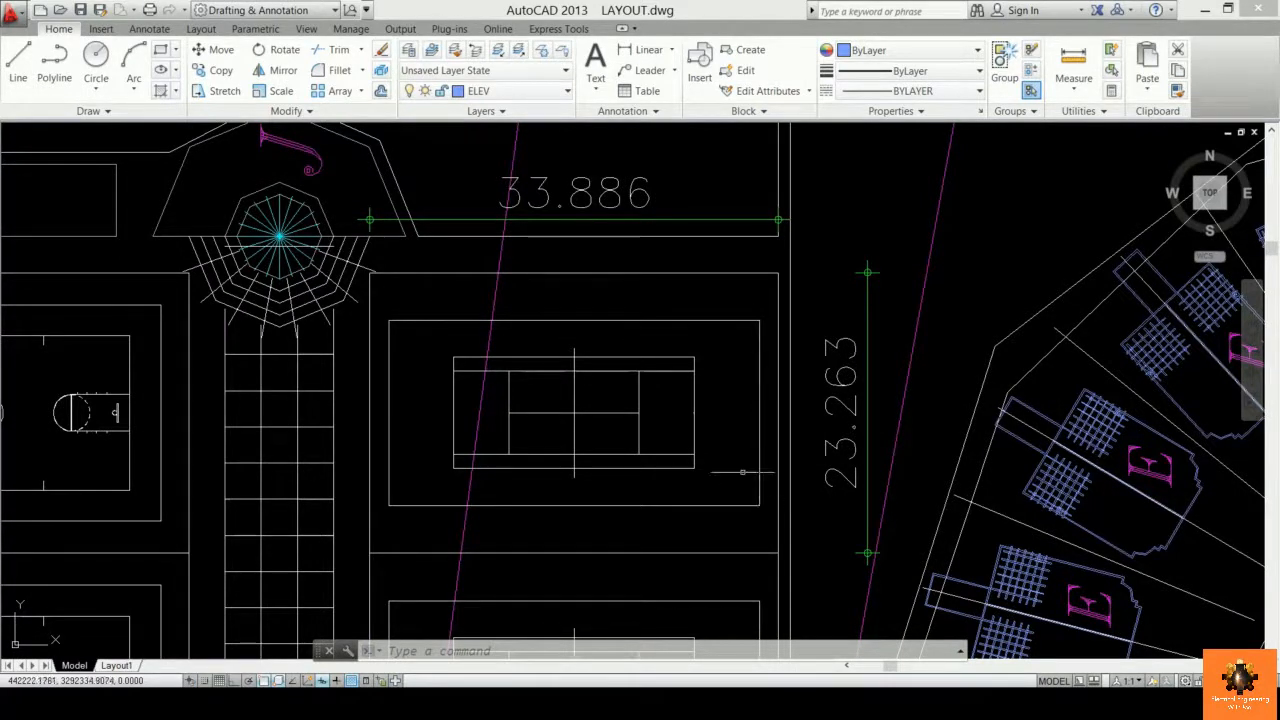
{"action": "left_click", "coordinate": [642, 52]}
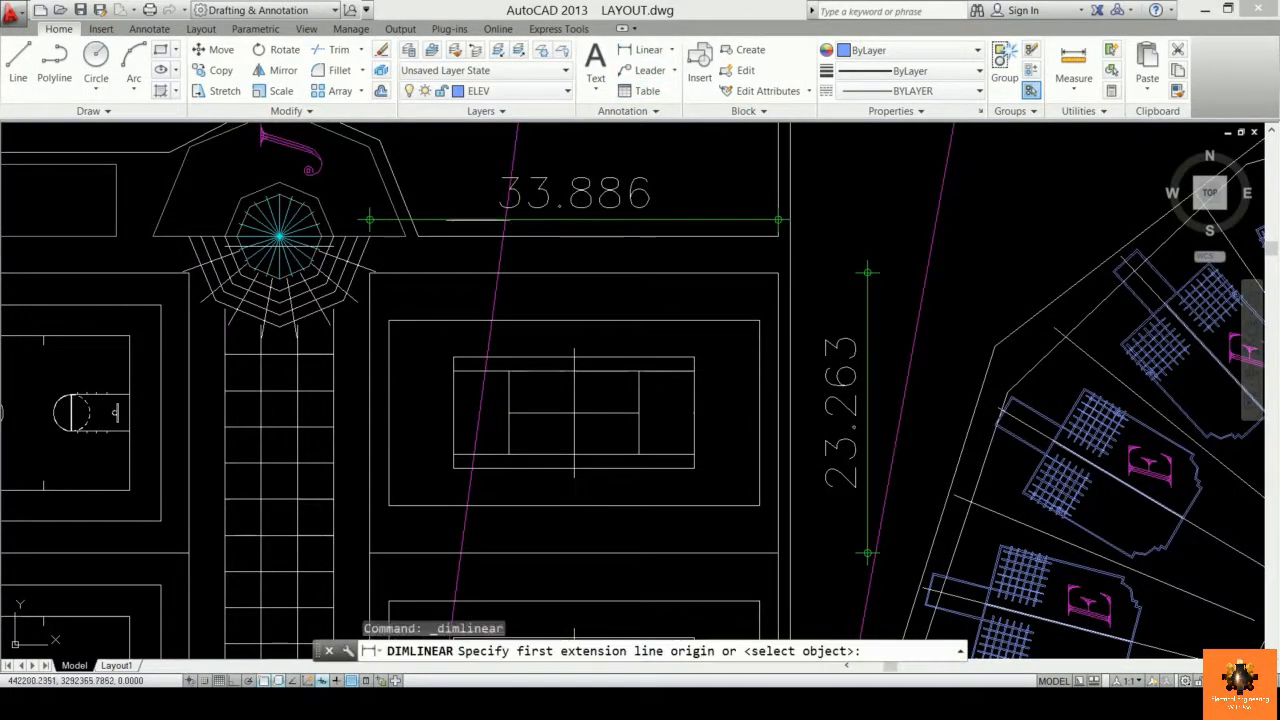
{"action": "left_click", "coordinate": [389, 321]}
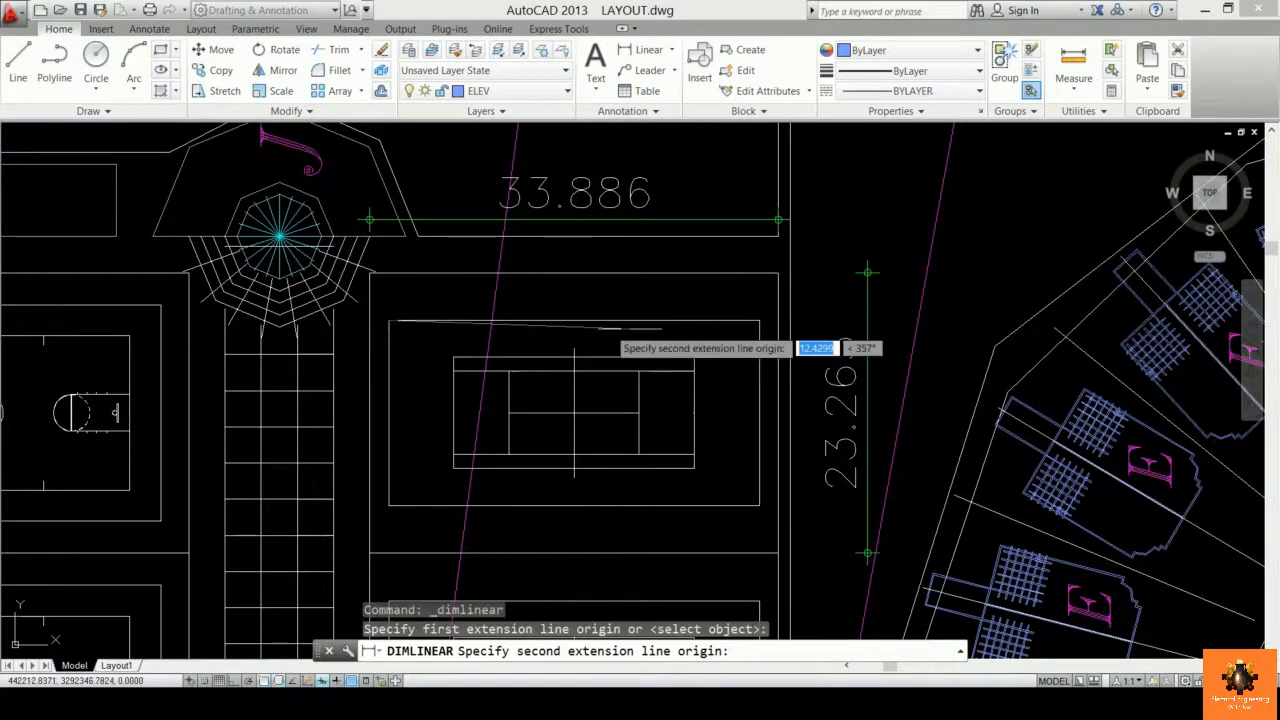
{"action": "left_click", "coordinate": [760, 321]}
{"action": "left_click", "coordinate": [760, 301]}
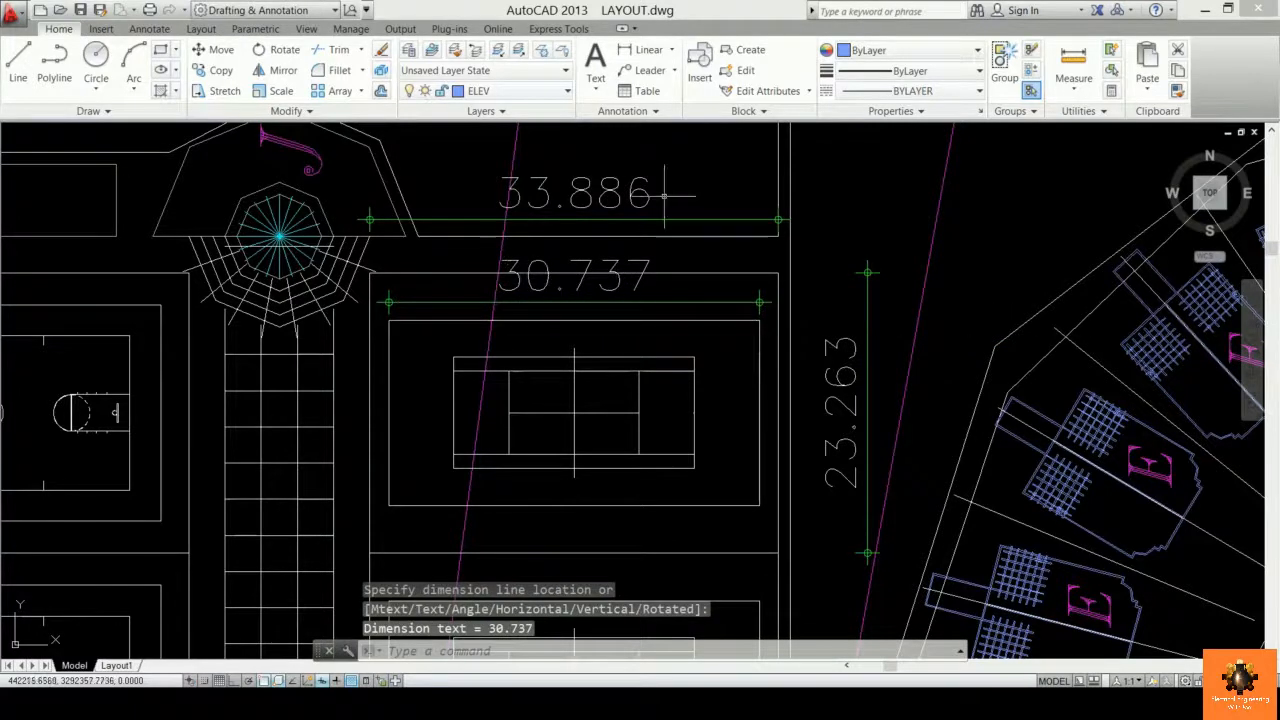
{"action": "left_click", "coordinate": [648, 49]}
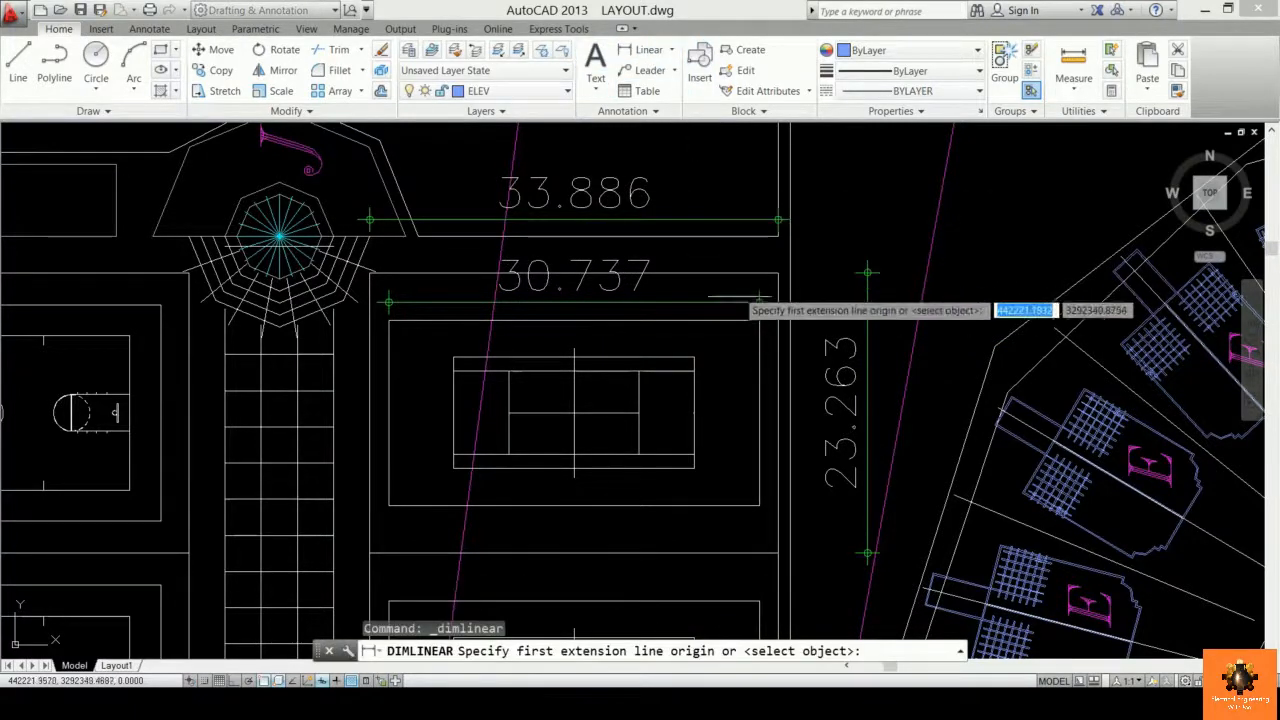
{"action": "left_click", "coordinate": [760, 321]}
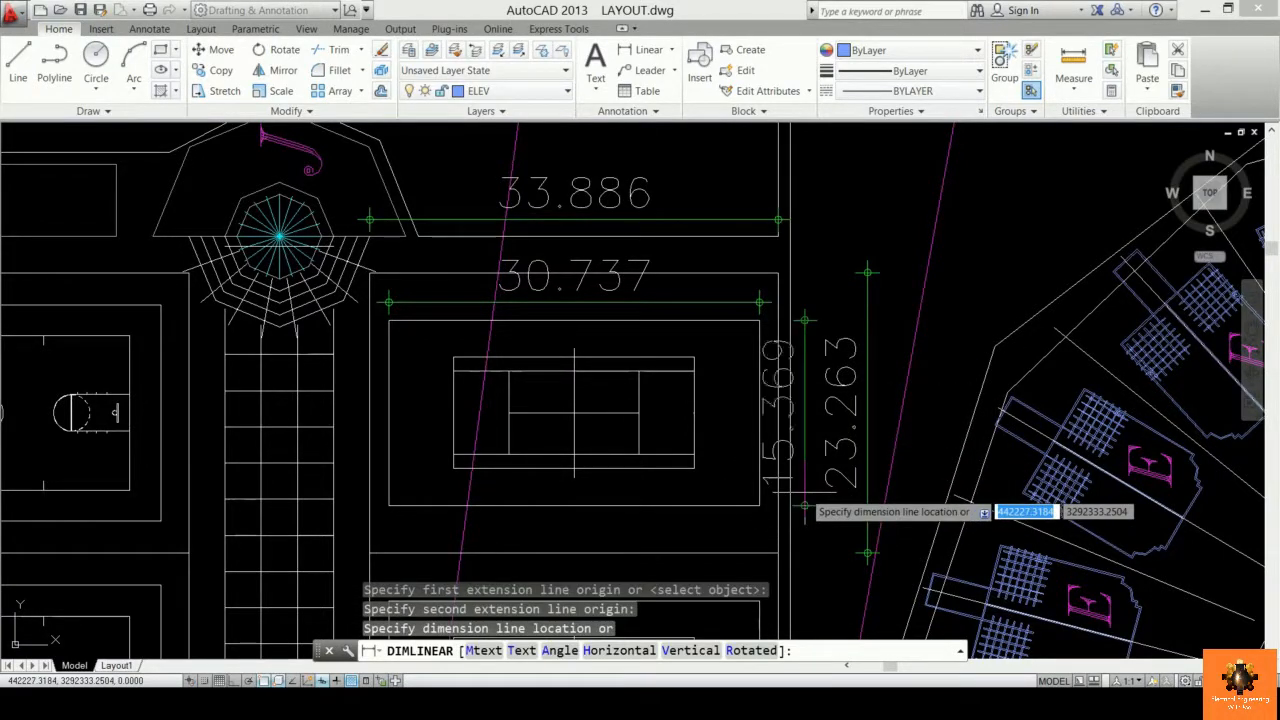
- In DIALux, set the tennis field's playing area to 30.7 m long and 15 m wide
{"action": "left_click", "coordinate": [746, 481]}
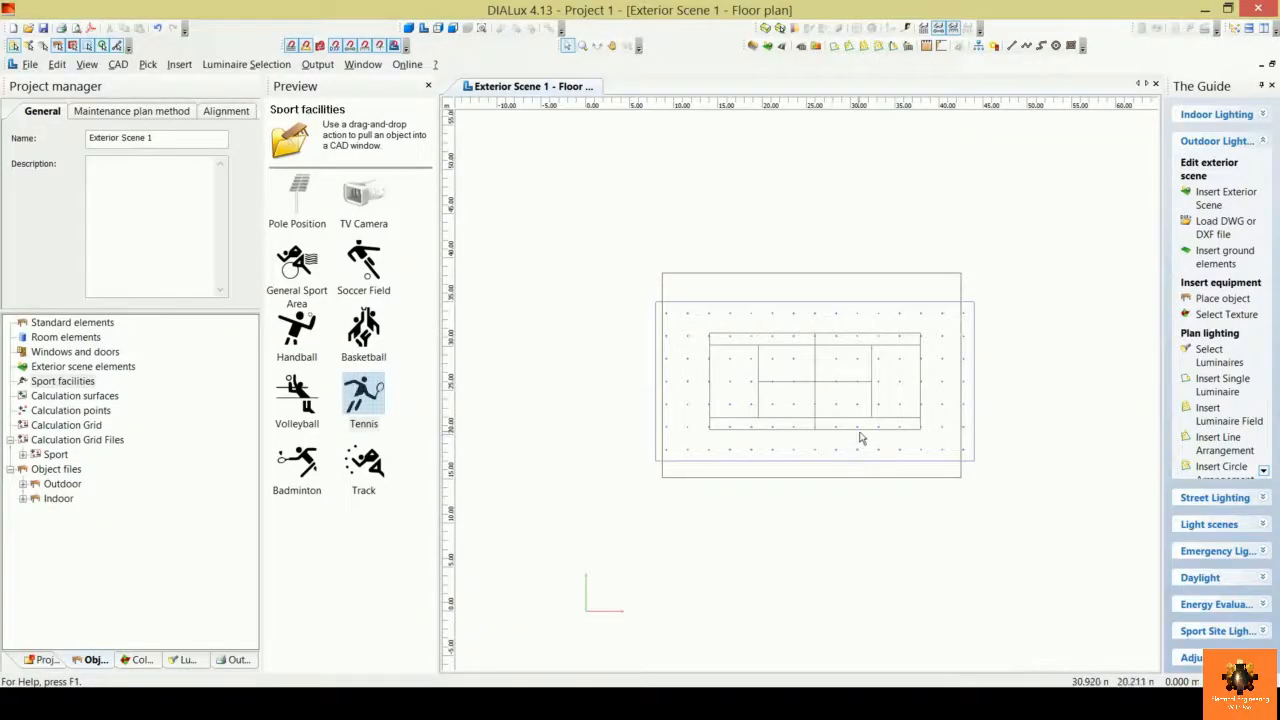
{"action": "left_click", "coordinate": [860, 437]}
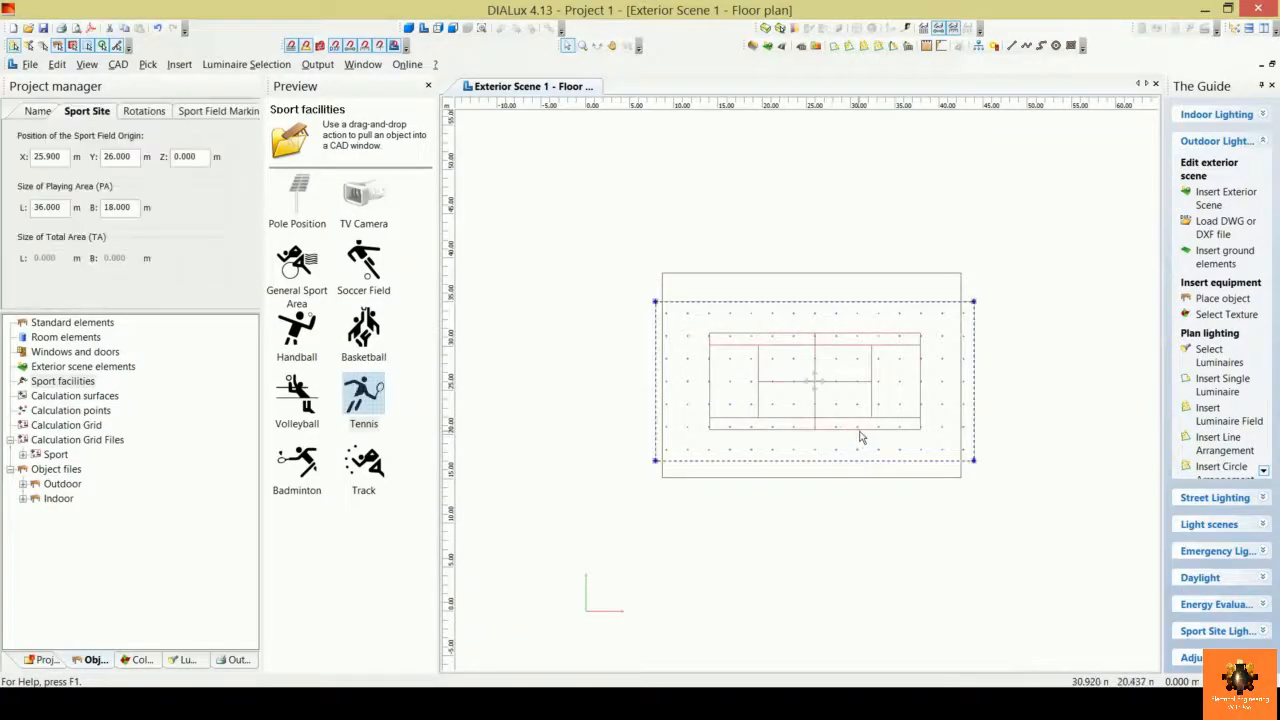
{"action": "left_click_drag", "start_coordinate": [64, 207], "coordinate": [34, 207]}
{"action": "type", "text": "30"}
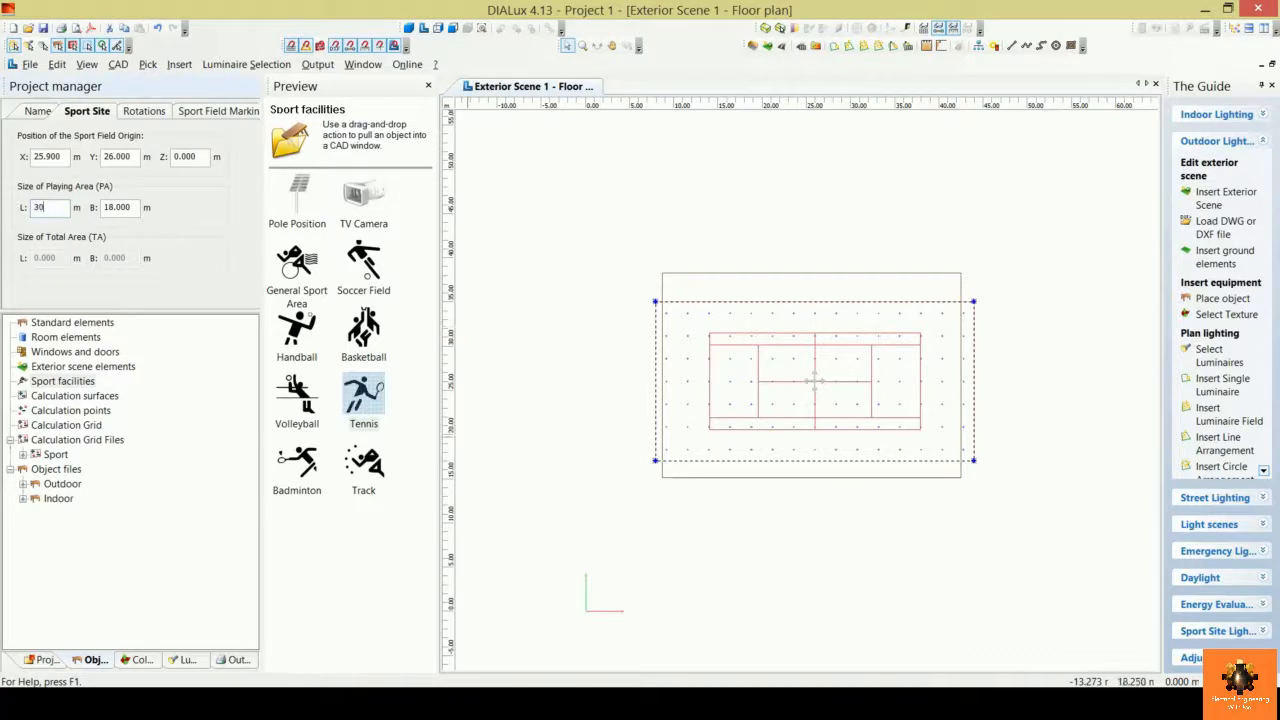
{"action": "type", "text": ".7"}
{"action": "key", "text": "Tab"}
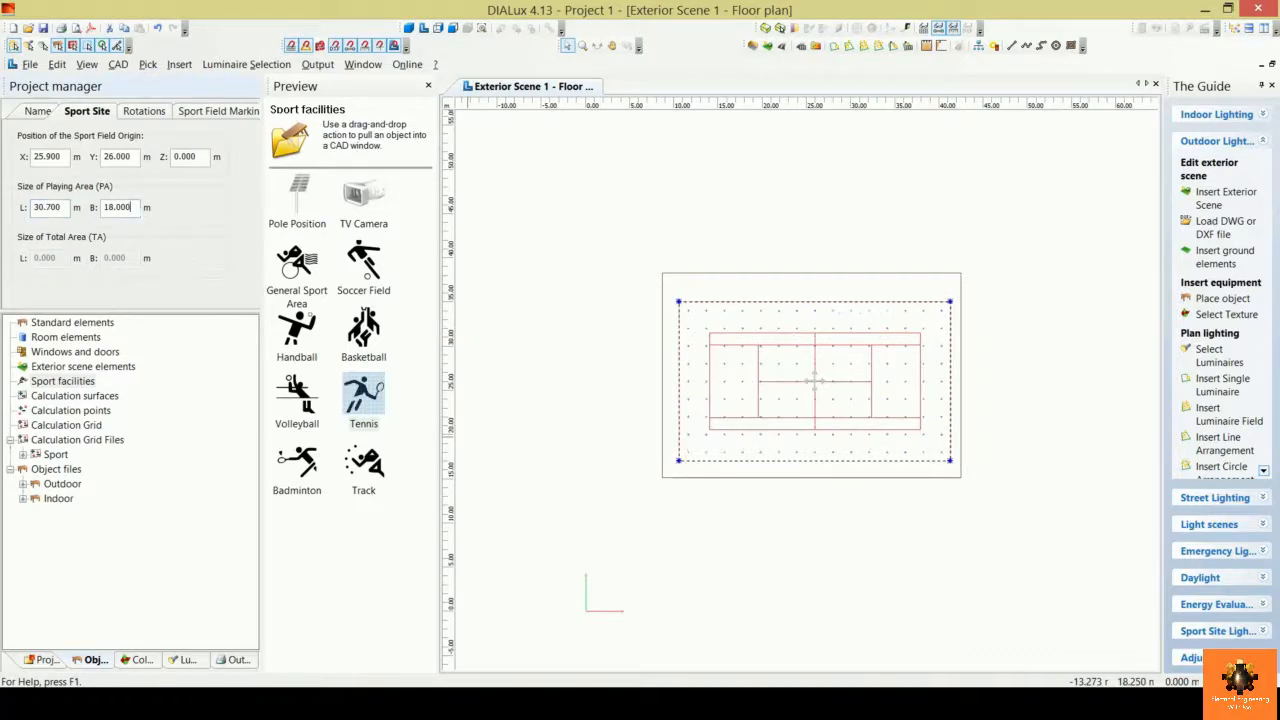
{"action": "type", "text": "15"}
{"action": "left_click", "coordinate": [611, 256]}
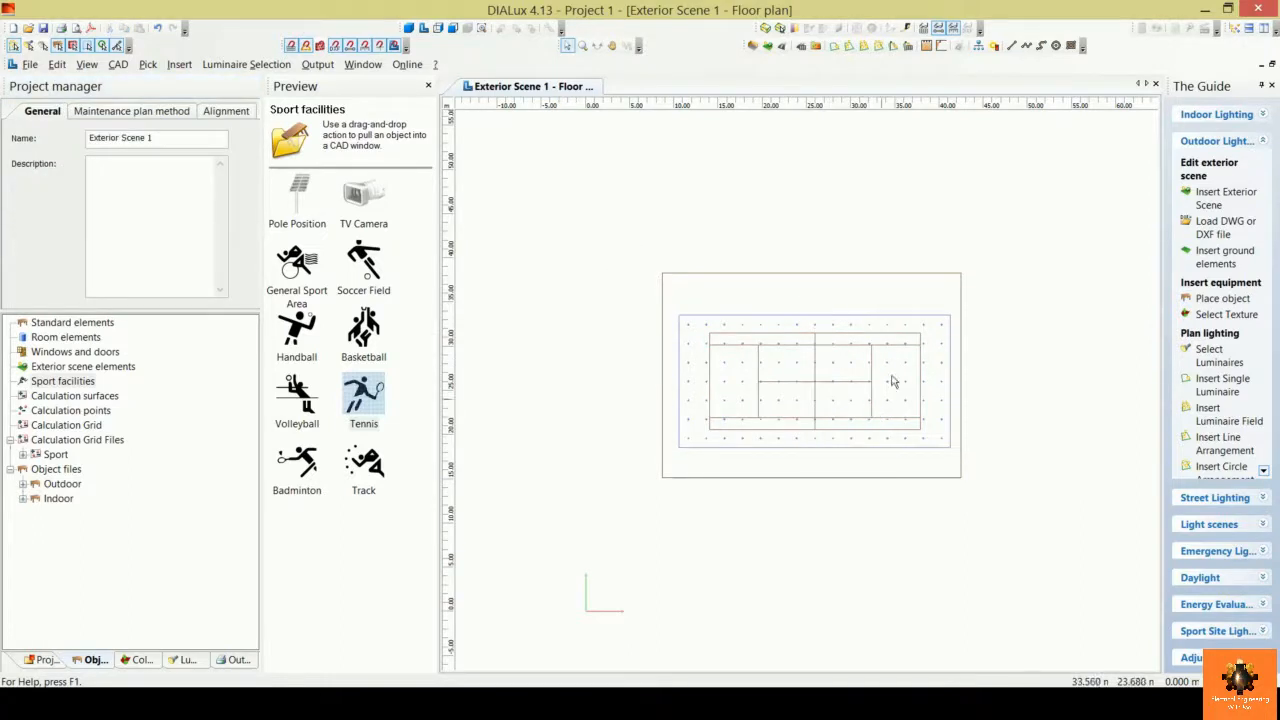
- Move Ground Element 1 slightly so that it is centred around the tennis field
{"action": "left_click", "coordinate": [931, 275]}
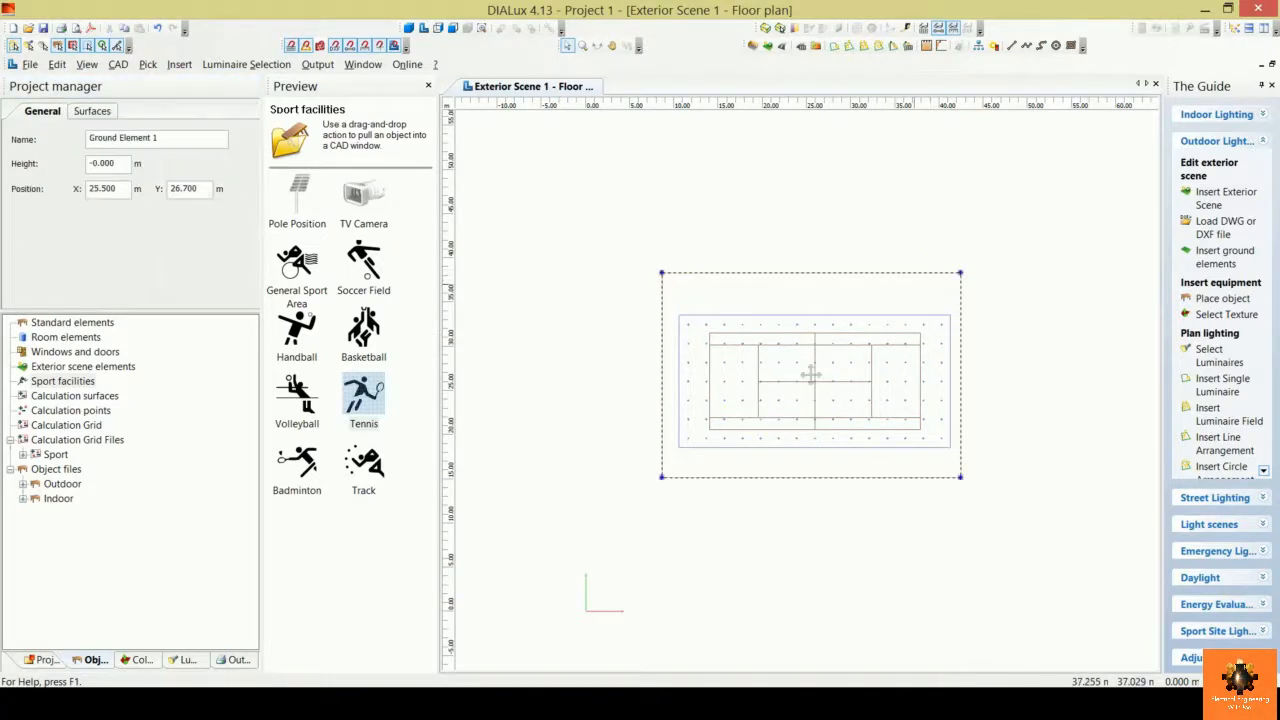
{"action": "left_click", "coordinate": [845, 347]}
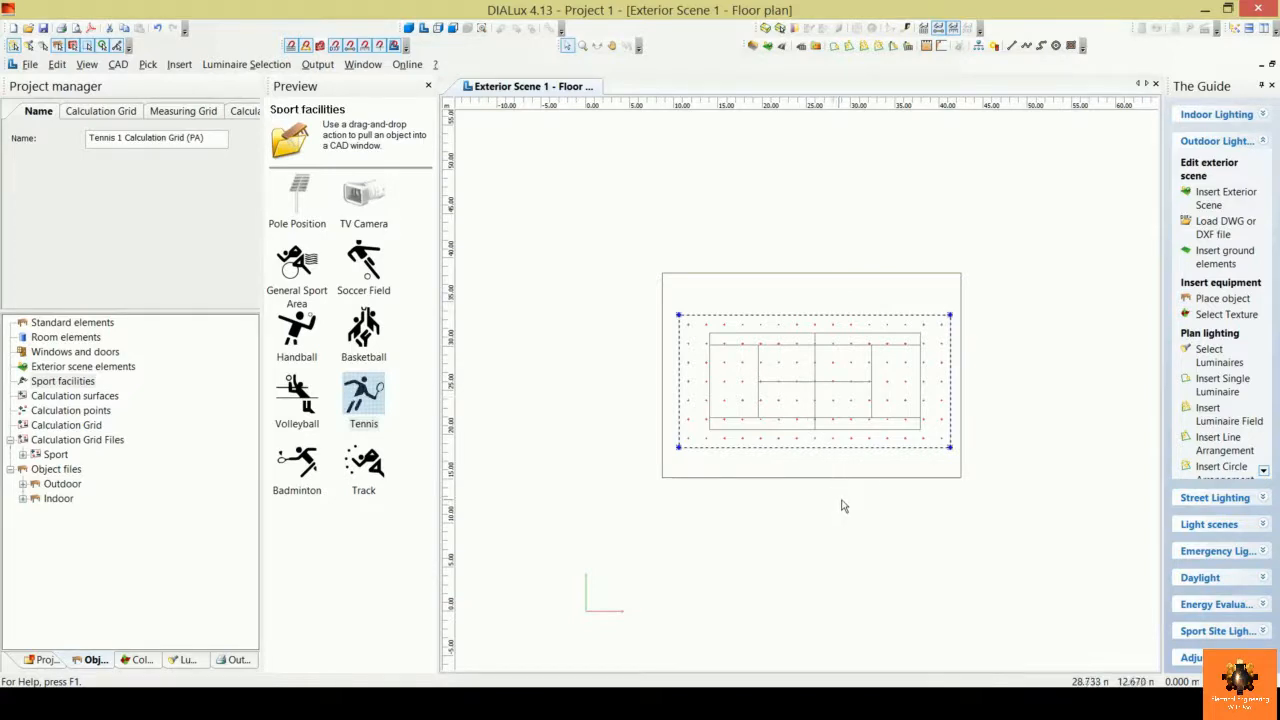
{"action": "left_click", "coordinate": [940, 282]}
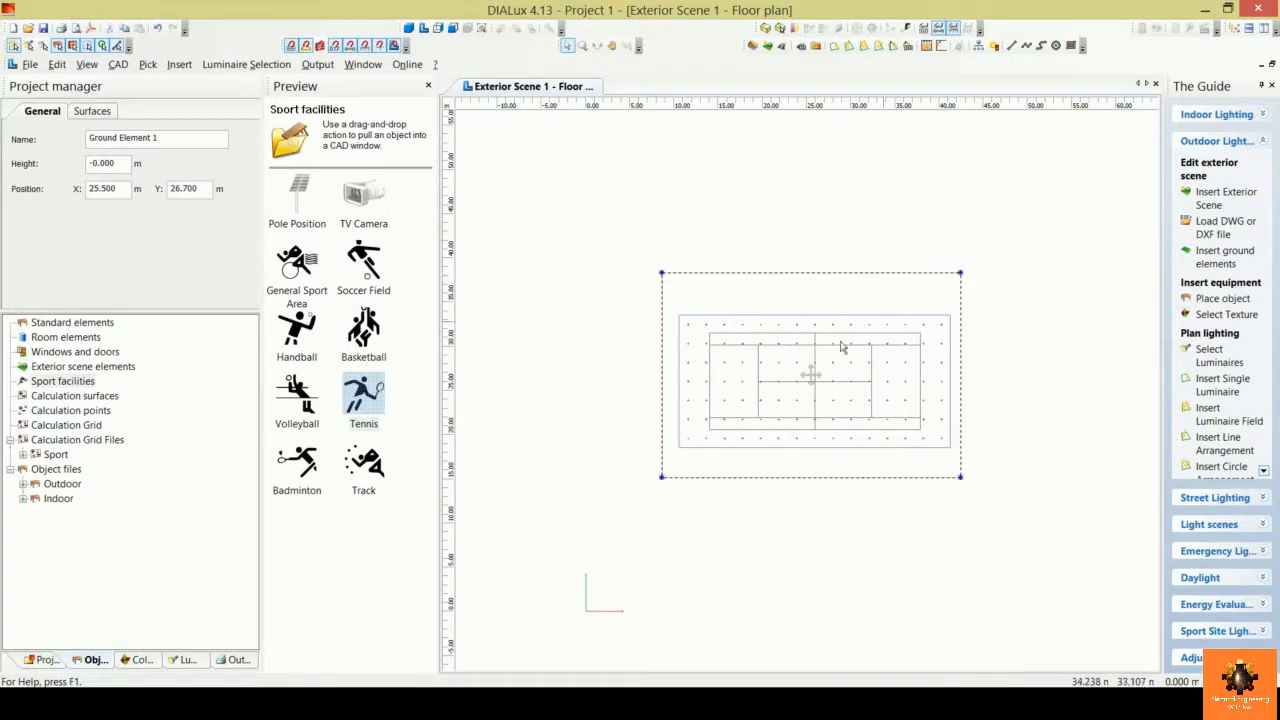
{"action": "left_click_drag", "start_coordinate": [815, 378], "coordinate": [829, 386]}
{"action": "left_click", "coordinate": [834, 551]}
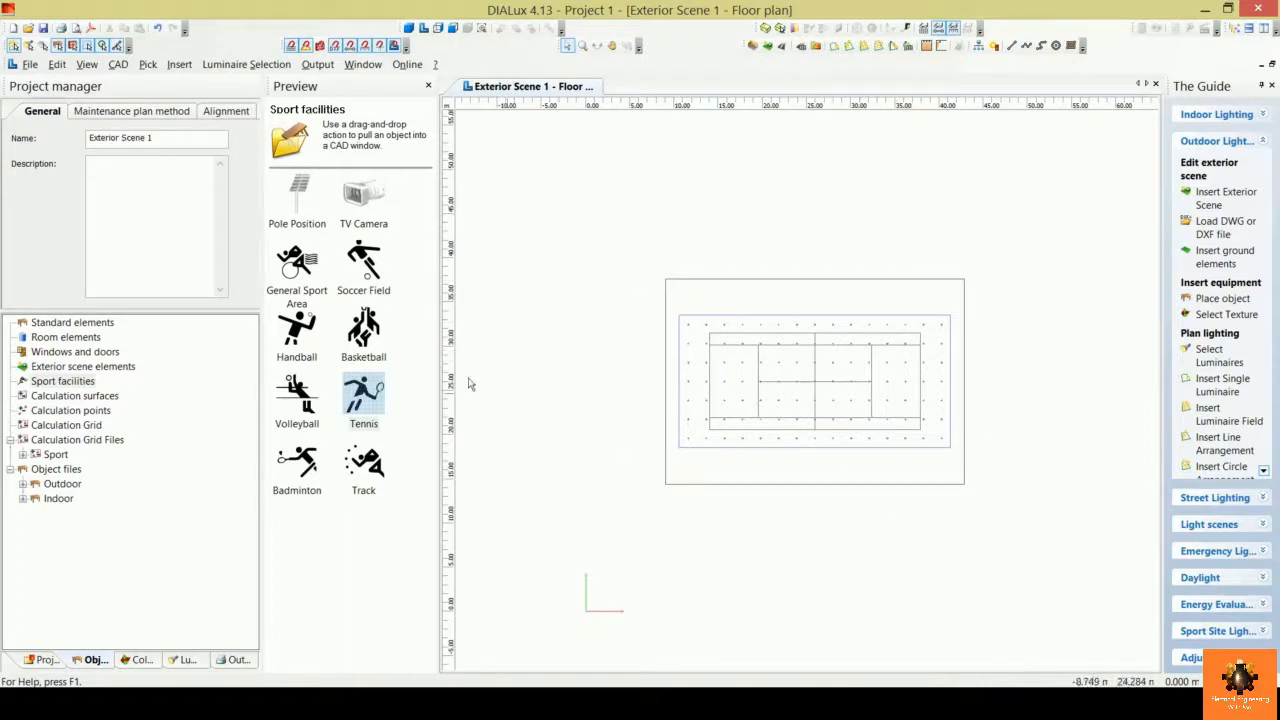
- Draw a help line along the ground element's upper edge, from X 42.8 to X 9.0 m, with its parallel spaced -2 m
{"action": "left_click_drag", "start_coordinate": [447, 372], "coordinate": [268, 372]}
{"action": "scroll", "coordinate": [800, 263], "scroll_direction": "up", "scroll_amount": 4}
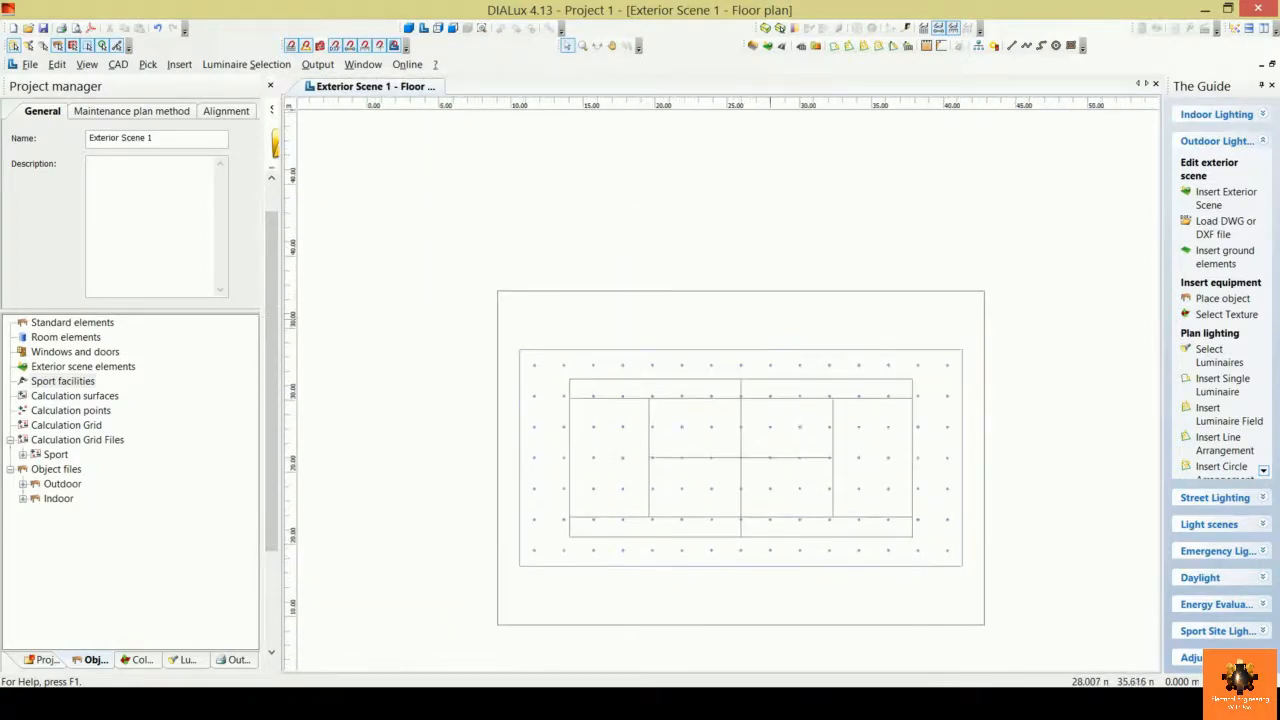
{"action": "scroll", "coordinate": [770, 337], "scroll_direction": "up", "scroll_amount": 2}
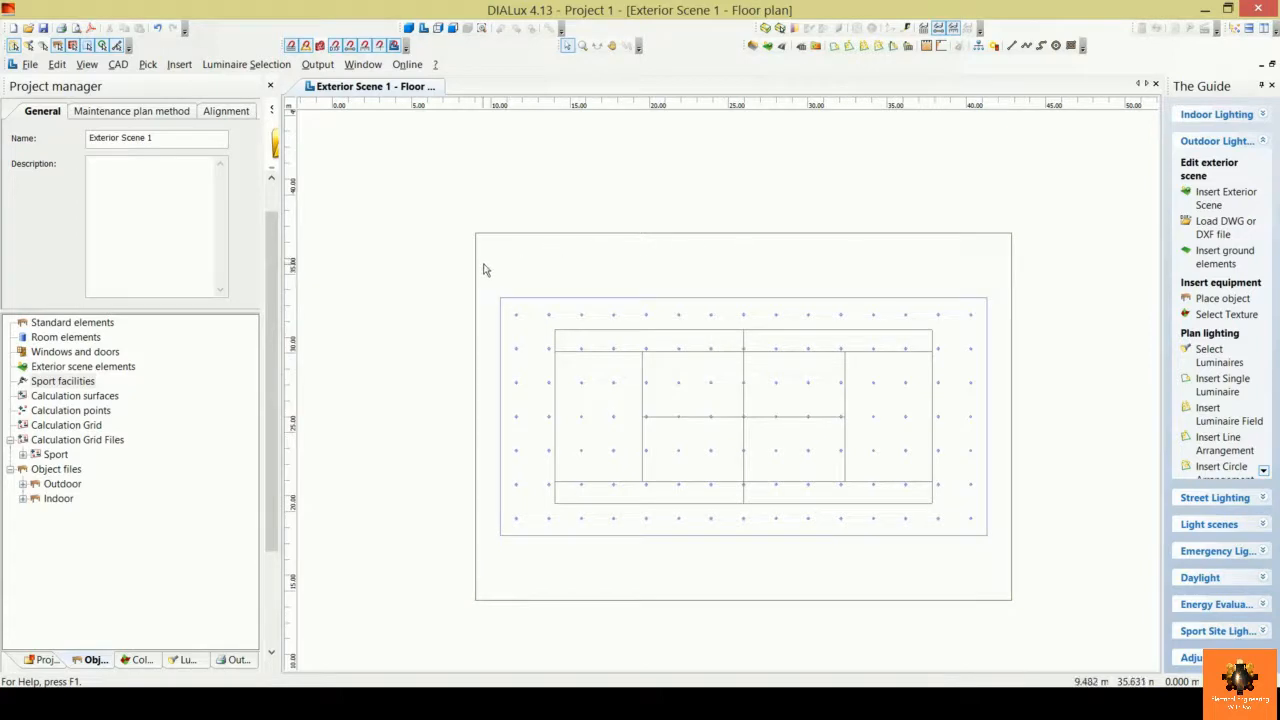
{"action": "left_click", "coordinate": [1012, 47]}
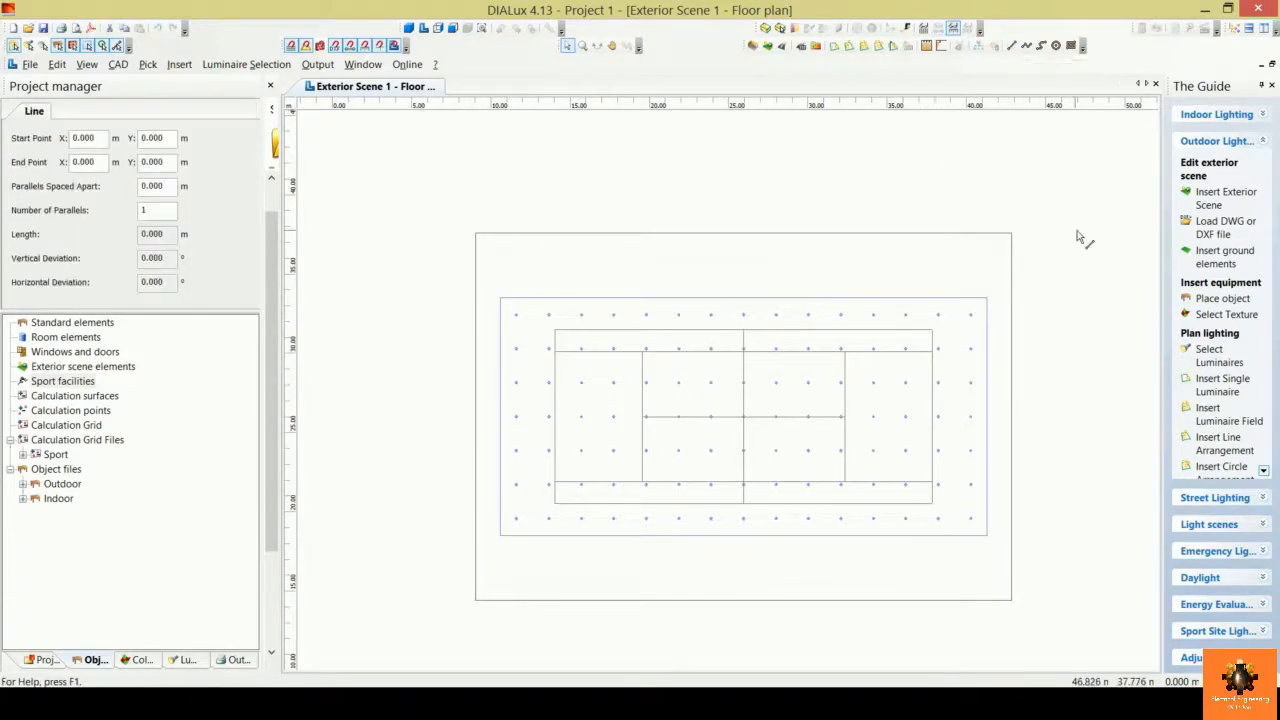
{"action": "left_click", "coordinate": [1012, 238]}
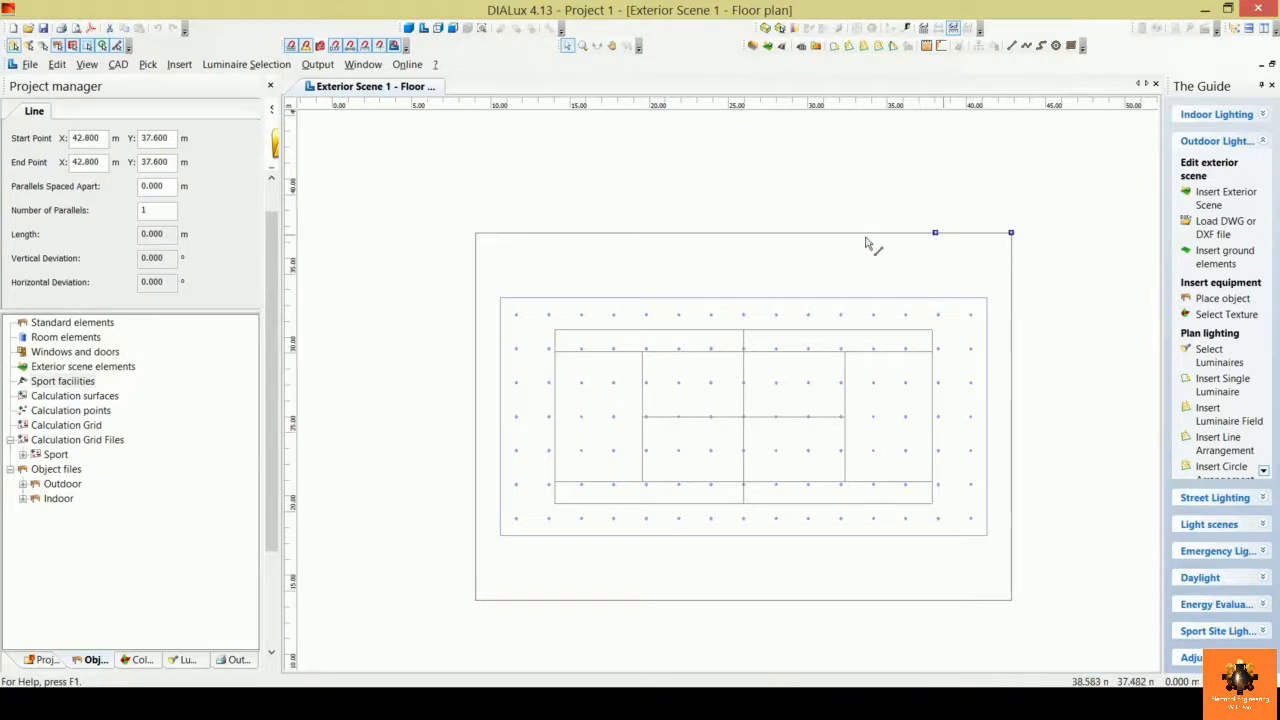
{"action": "left_click", "coordinate": [476, 234]}
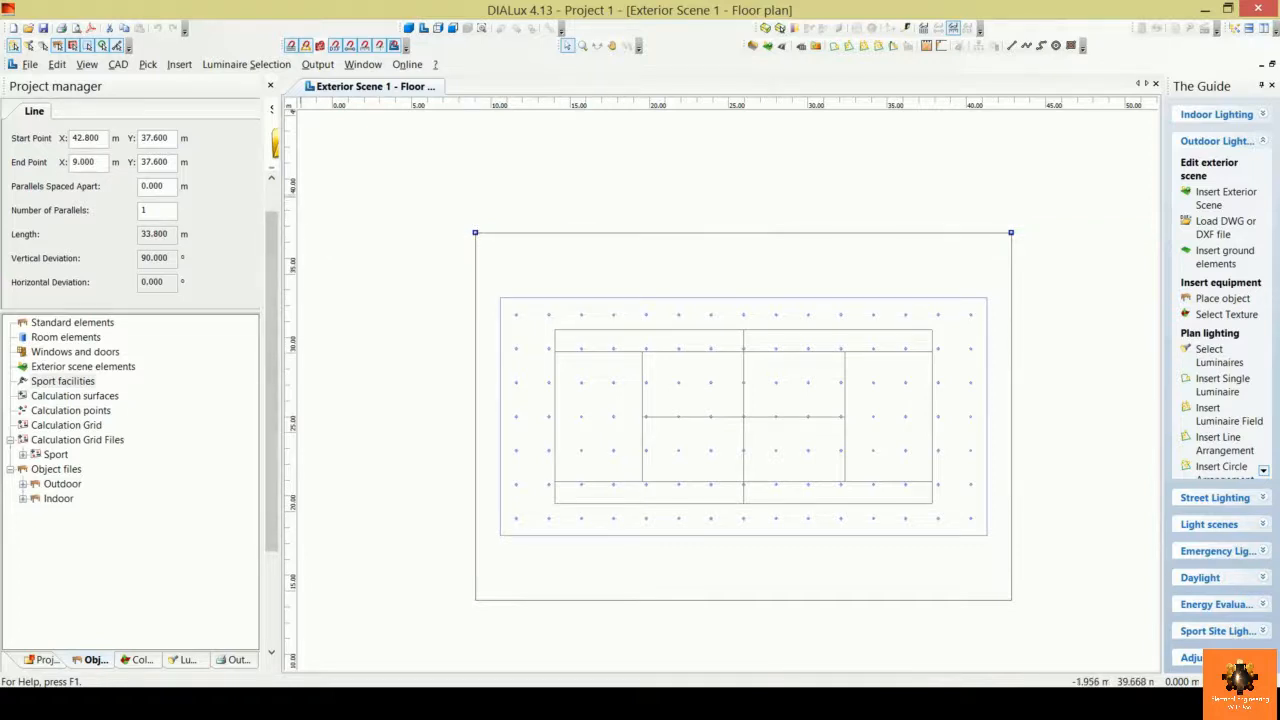
{"action": "left_click", "coordinate": [184, 185]}
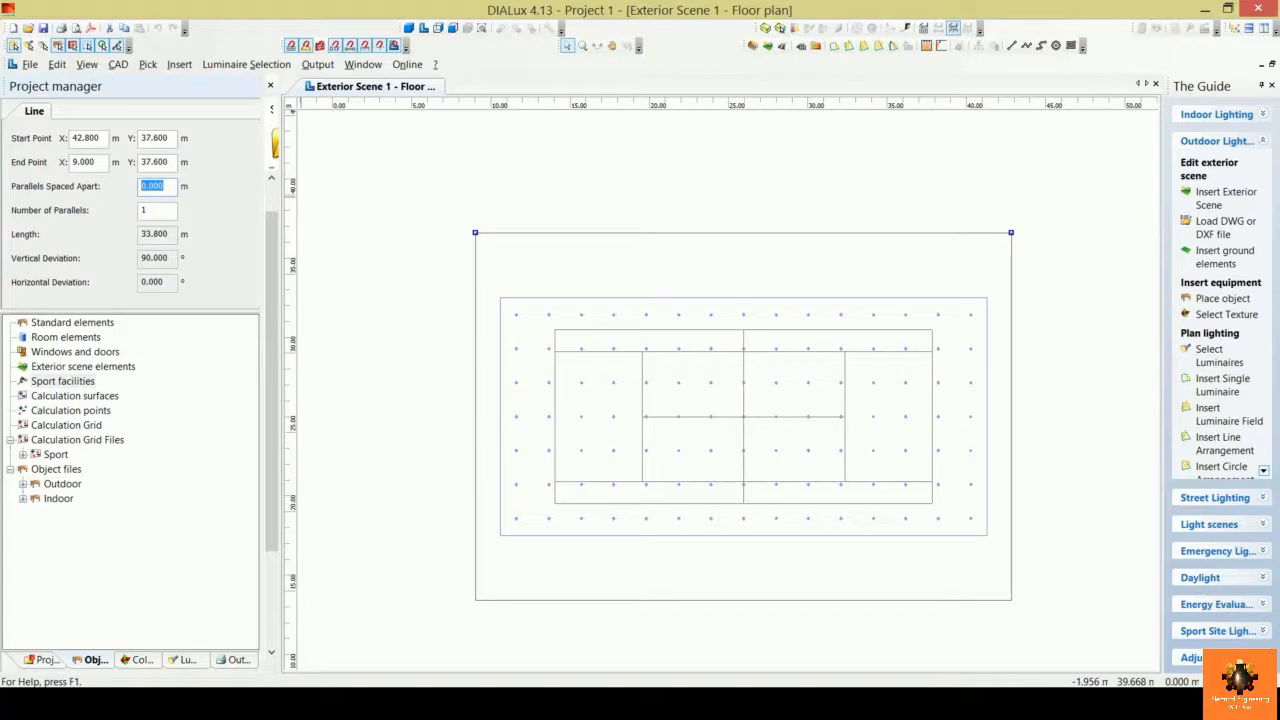
{"action": "type", "text": "-2"}
{"action": "key", "text": "Return"}
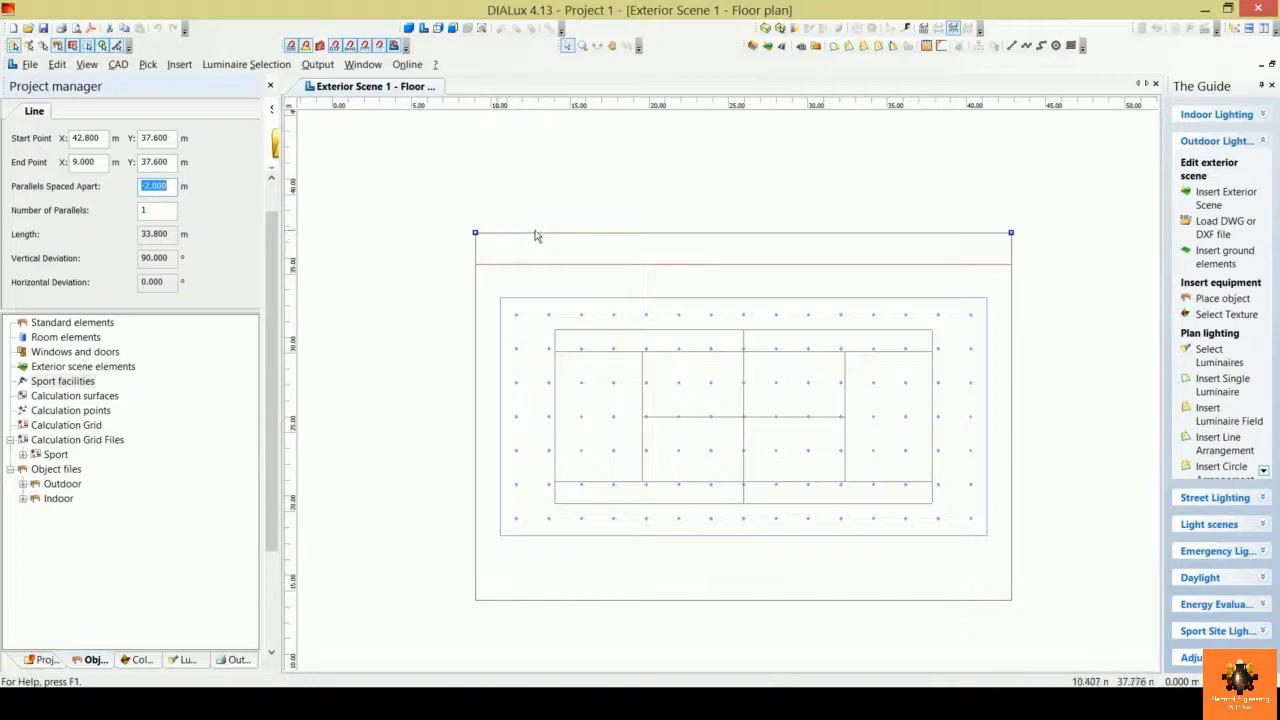
{"action": "left_click", "coordinate": [150, 186]}
- Draw a help line along the ground element's lower edge at Y 14.4 m, with its parallel spaced 2 m
{"action": "left_click", "coordinate": [1012, 46]}
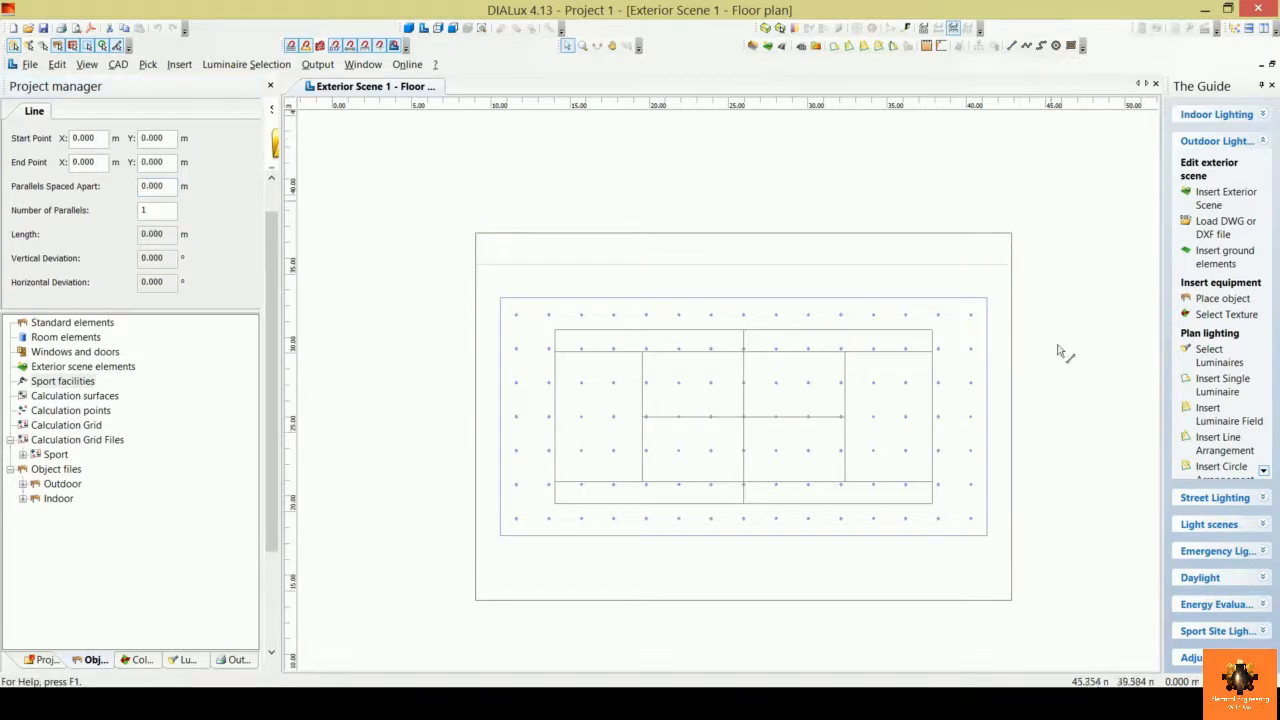
{"action": "left_click", "coordinate": [1011, 600]}
{"action": "left_click", "coordinate": [477, 602]}
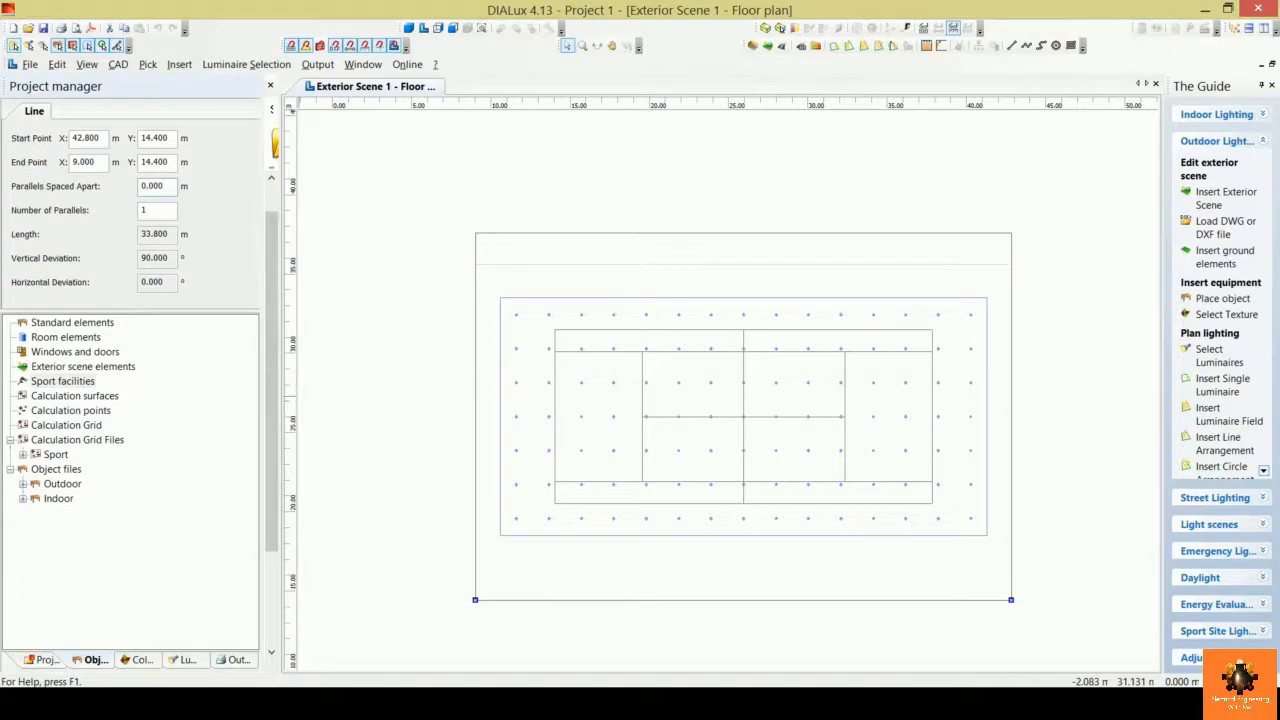
{"action": "double_click", "coordinate": [152, 186]}
{"action": "type", "text": "2"}
{"action": "key", "text": "Return"}
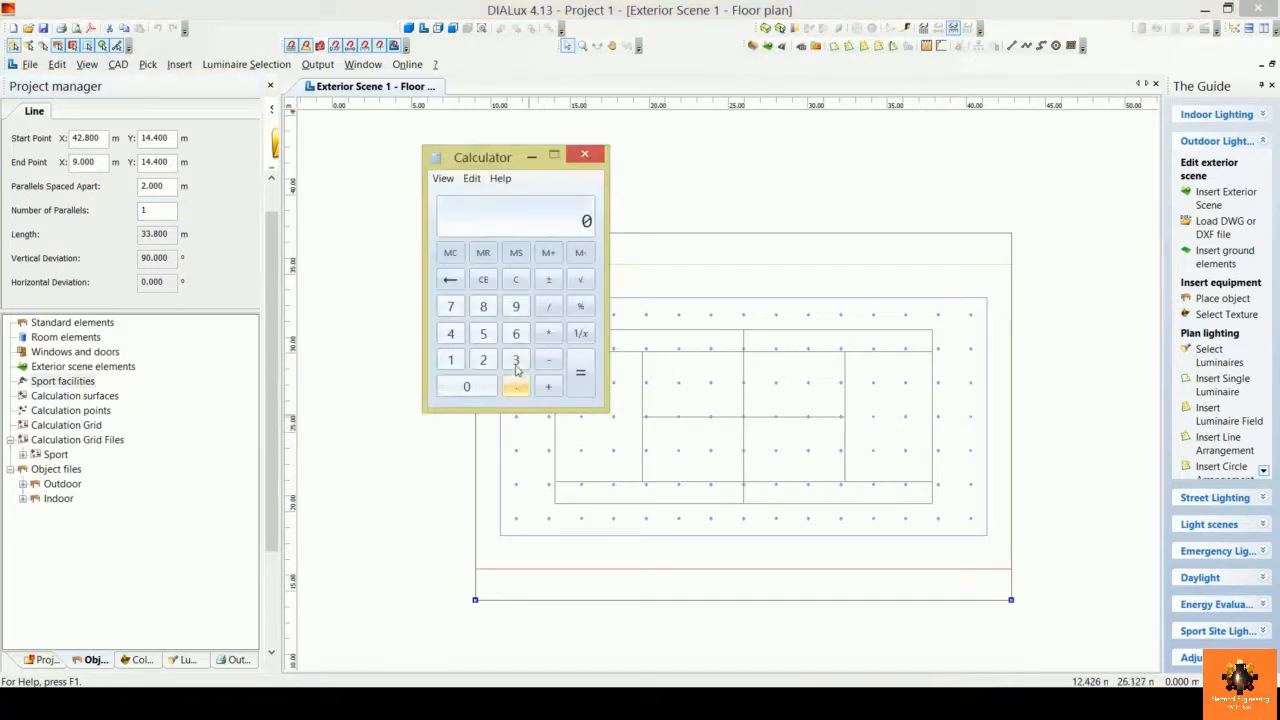
- In Calculator, divide the 33.8 m ground length by 4 to get the pole offset from the short edges
{"action": "left_click", "coordinate": [516, 361]}
{"action": "left_click", "coordinate": [516, 361]}
{"action": "left_click", "coordinate": [516, 387]}
{"action": "left_click", "coordinate": [483, 306]}
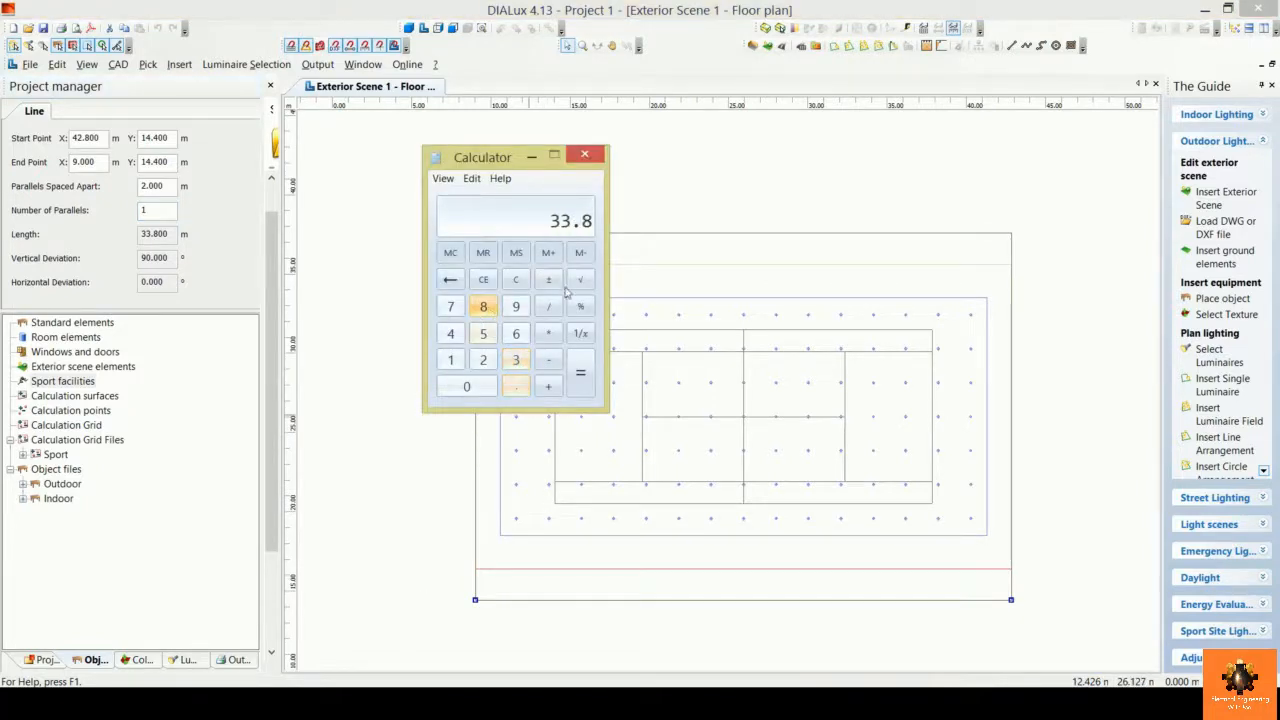
{"action": "left_click", "coordinate": [548, 306]}
{"action": "left_click", "coordinate": [450, 333]}
{"action": "key", "text": "Return"}
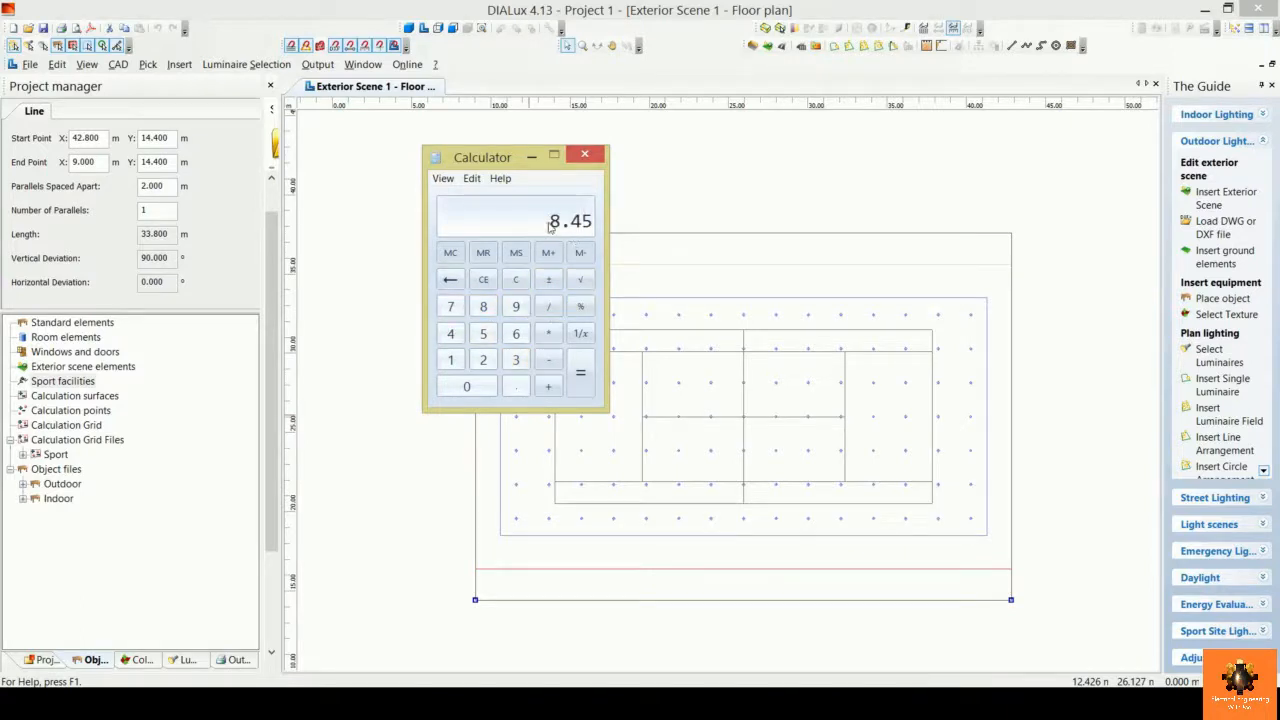
{"action": "left_click", "coordinate": [532, 157]}
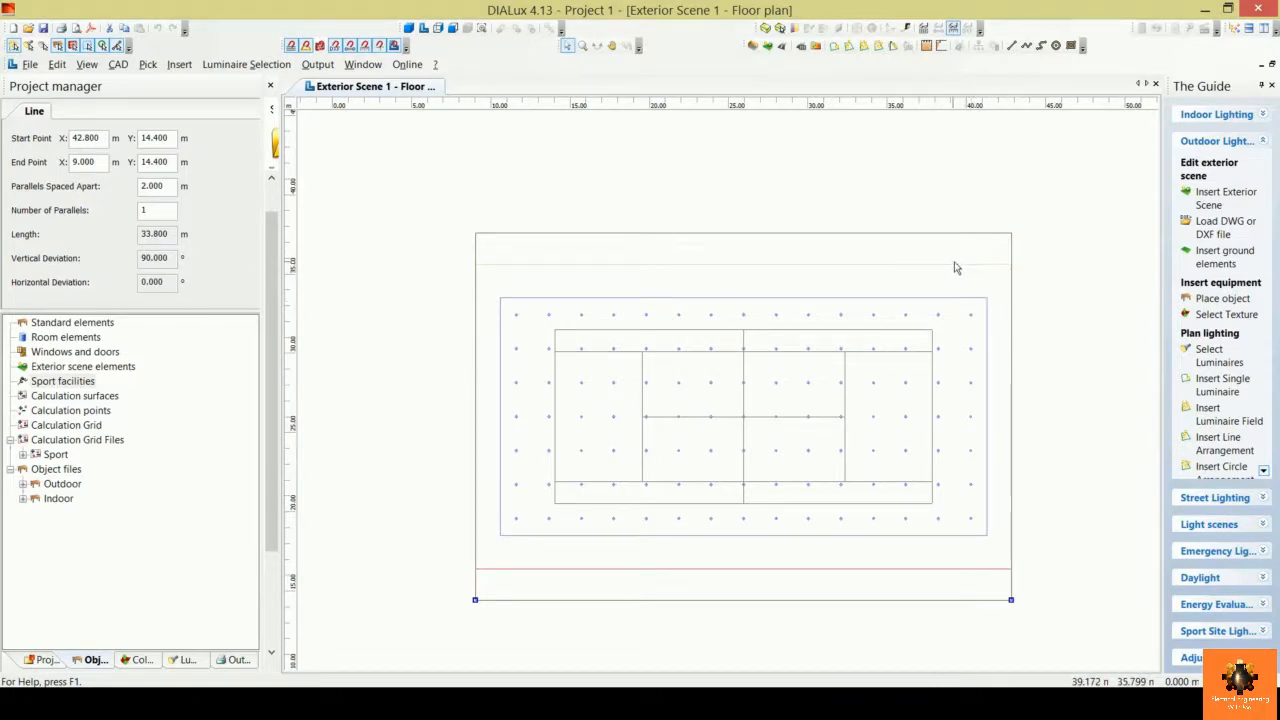
- In DIALux, draw a help line along the ground element's right edge at X 42.8 m, with its parallel spaced 8.45 m
{"action": "left_click", "coordinate": [1012, 46]}
{"action": "left_click", "coordinate": [1010, 232]}
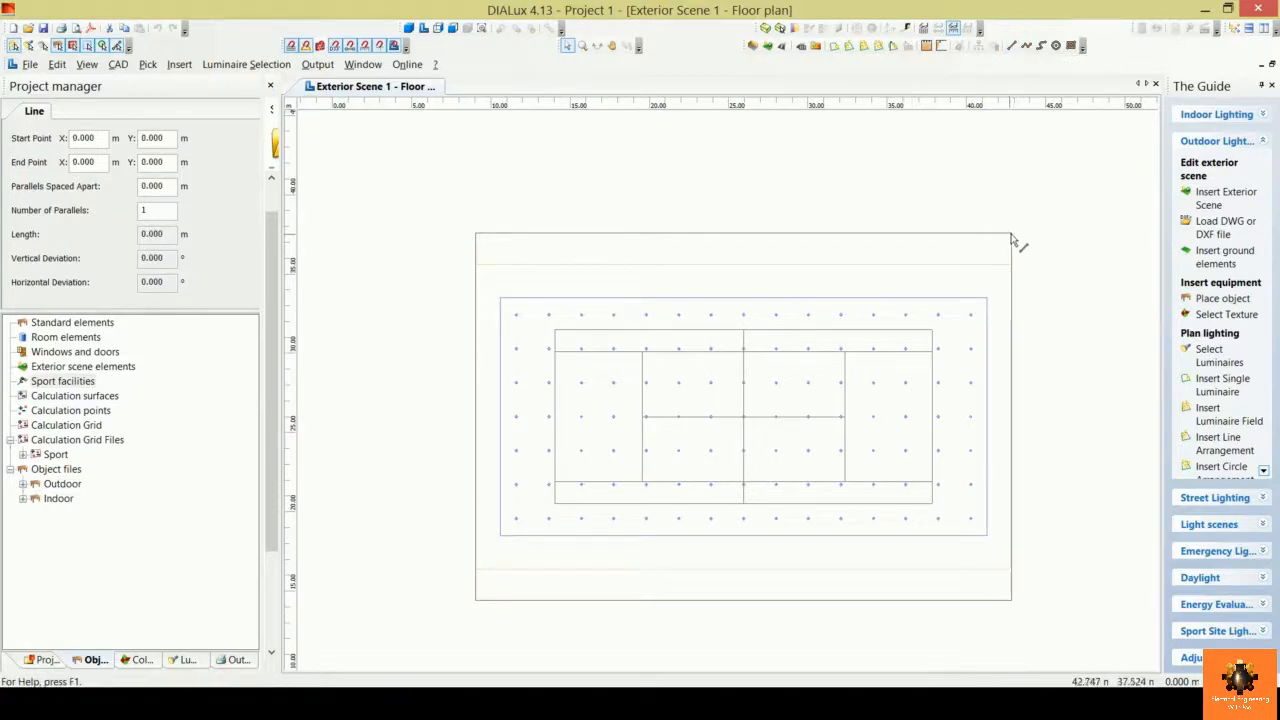
{"action": "left_click", "coordinate": [1010, 600]}
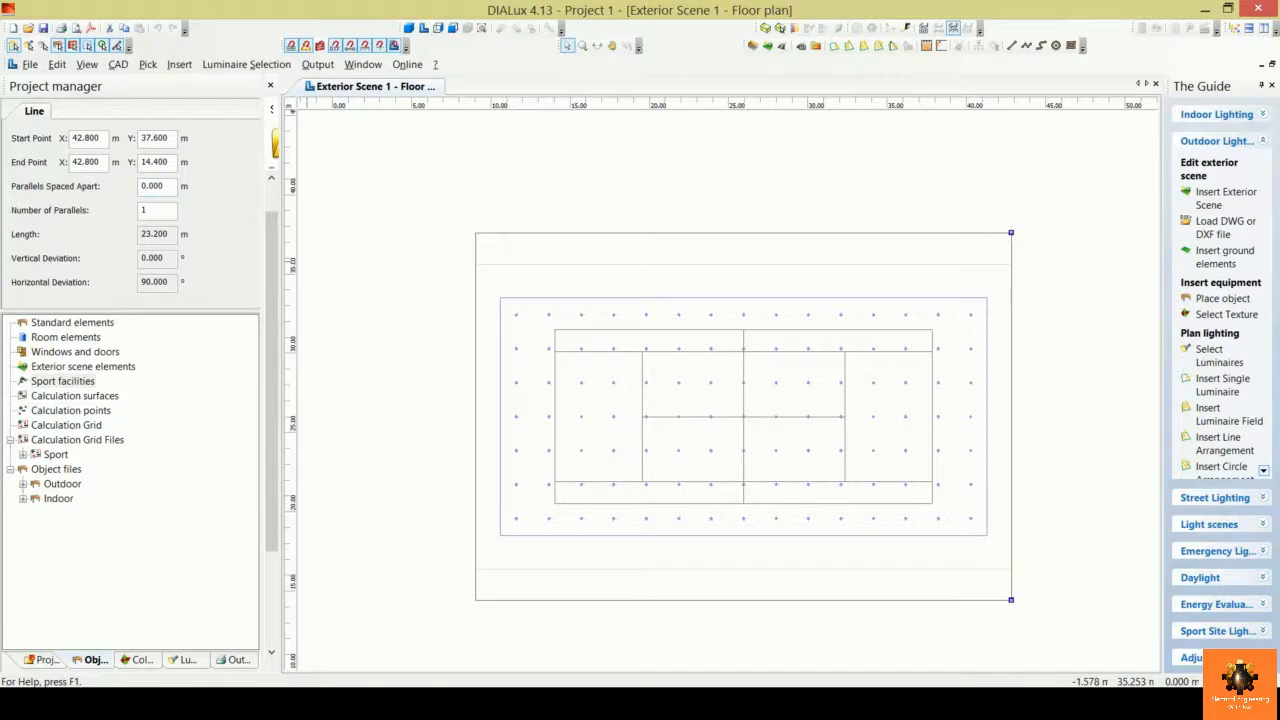
{"action": "left_click_drag", "start_coordinate": [165, 187], "coordinate": [112, 180]}
{"action": "type", "text": "8.45"}
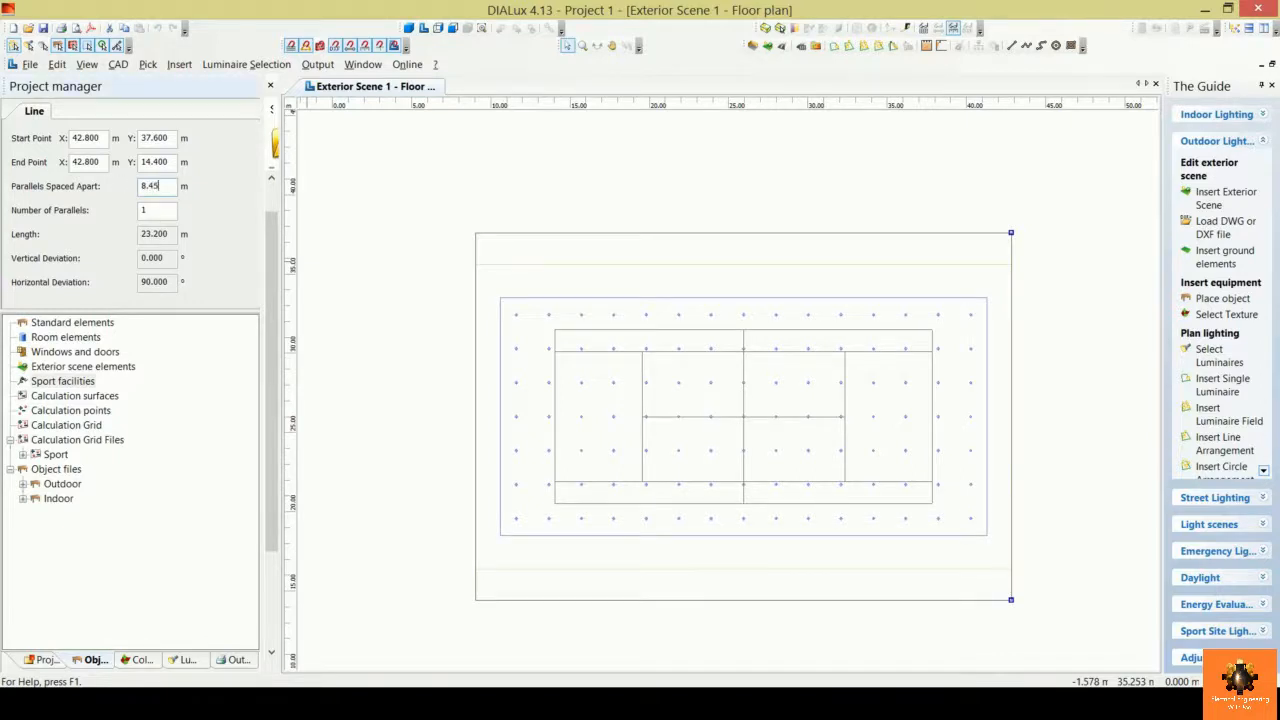
{"action": "key", "text": "Return"}
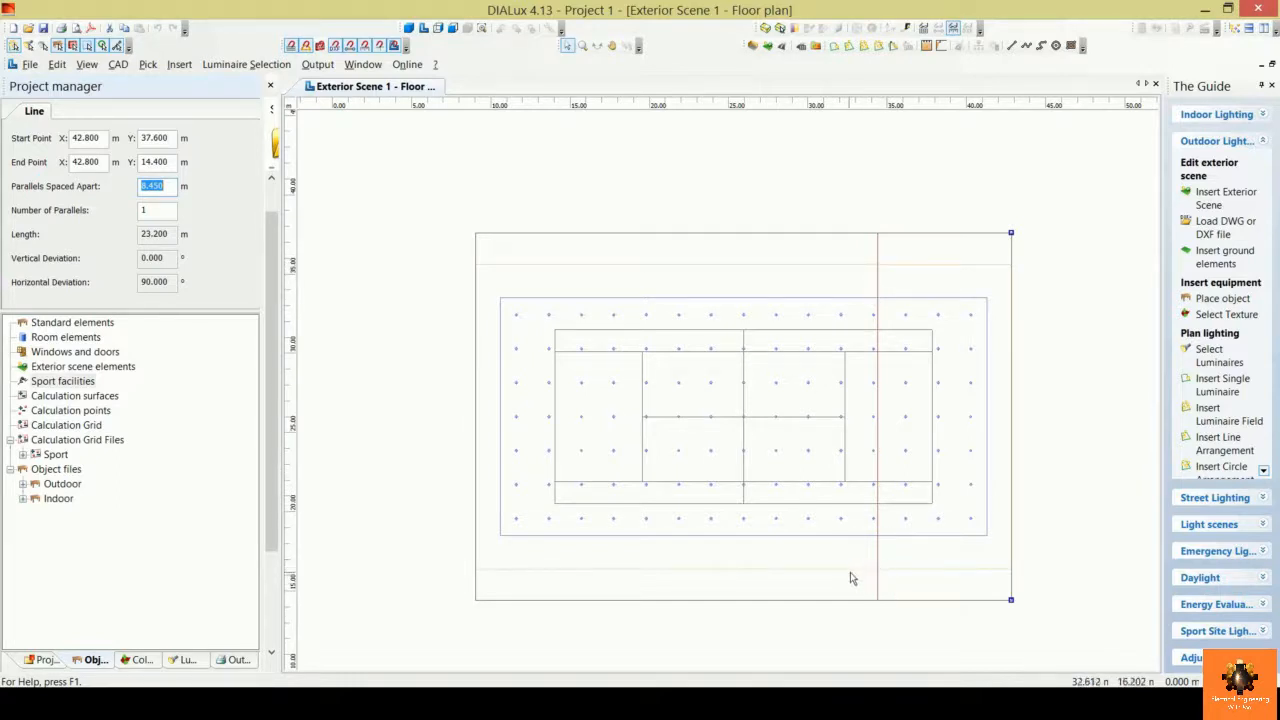
- Draw a help line along the ground element's left edge at X 9.0 m, with its parallel spaced -8.45 m
{"action": "left_click", "coordinate": [1010, 45]}
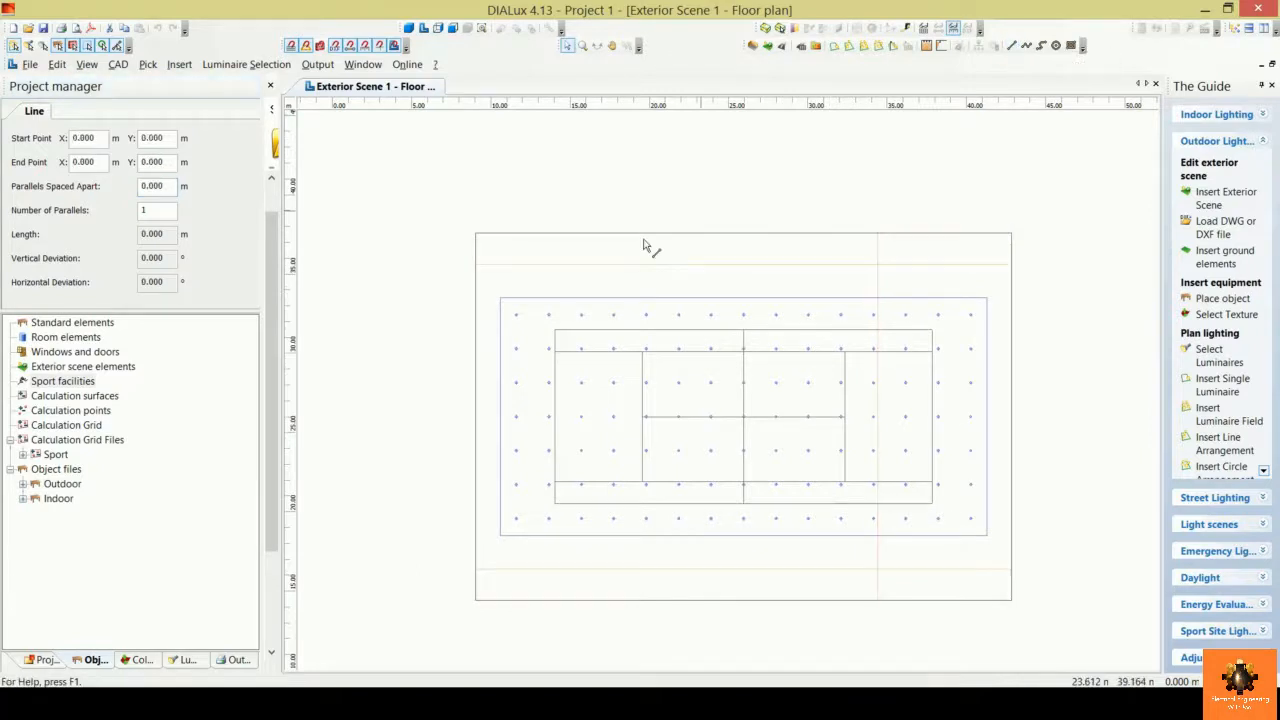
{"action": "left_click", "coordinate": [475, 233]}
{"action": "left_click", "coordinate": [476, 601]}
{"action": "left_click_drag", "start_coordinate": [168, 187], "coordinate": [112, 184]}
{"action": "type", "text": "-"}
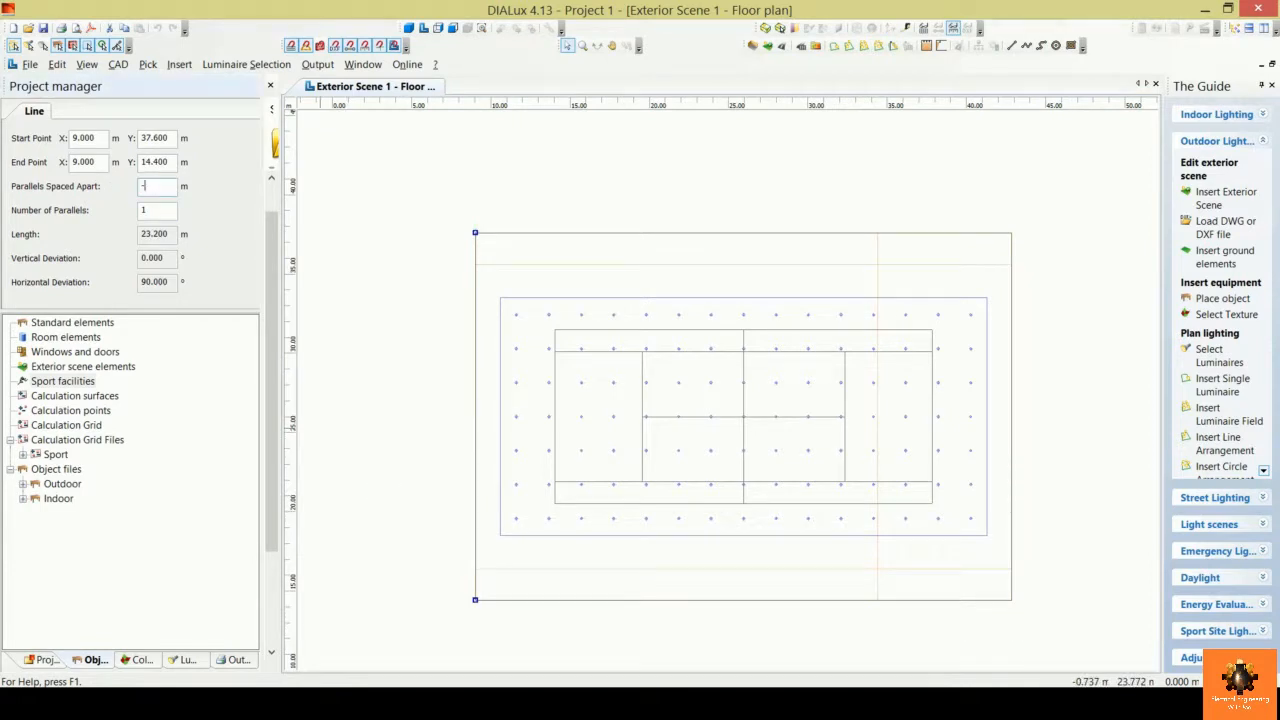
{"action": "type", "text": "8.45"}
{"action": "key", "text": "Return"}
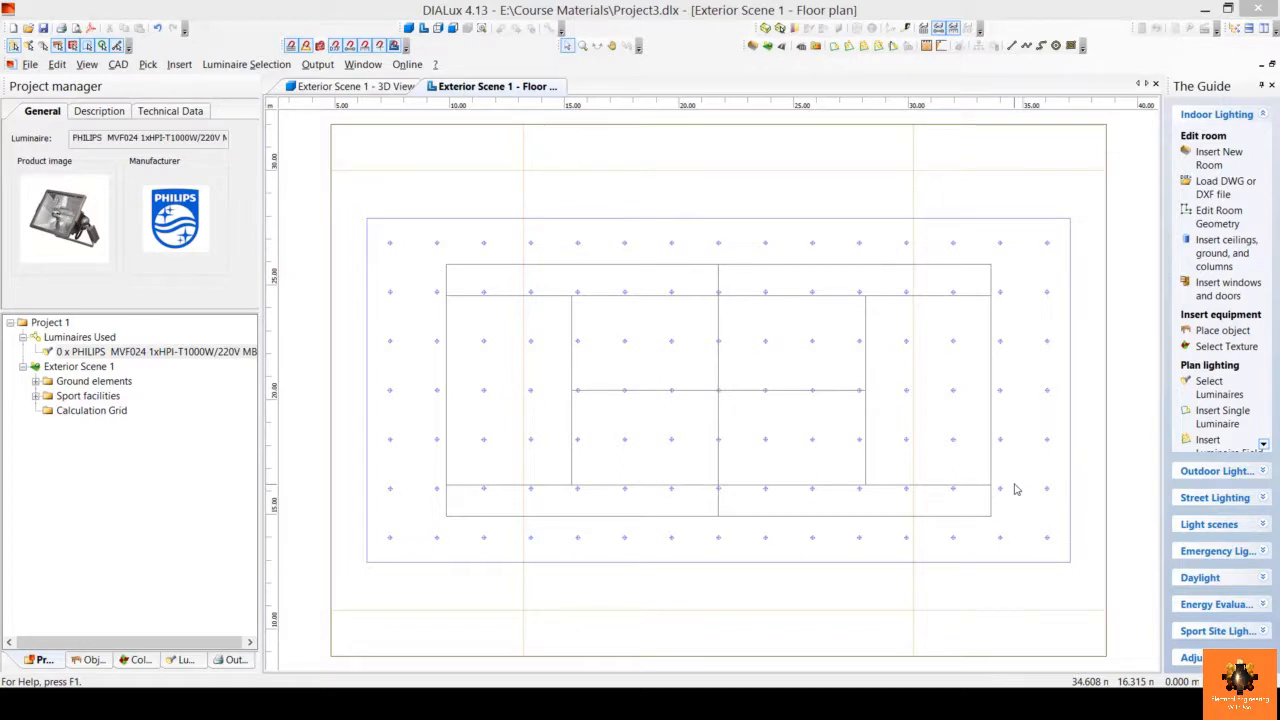
- Open the Philips Lighting luminaire catalogue and filter the outdoor luminaires by the family name ArenaVision MVF403
{"action": "left_click", "coordinate": [258, 66]}
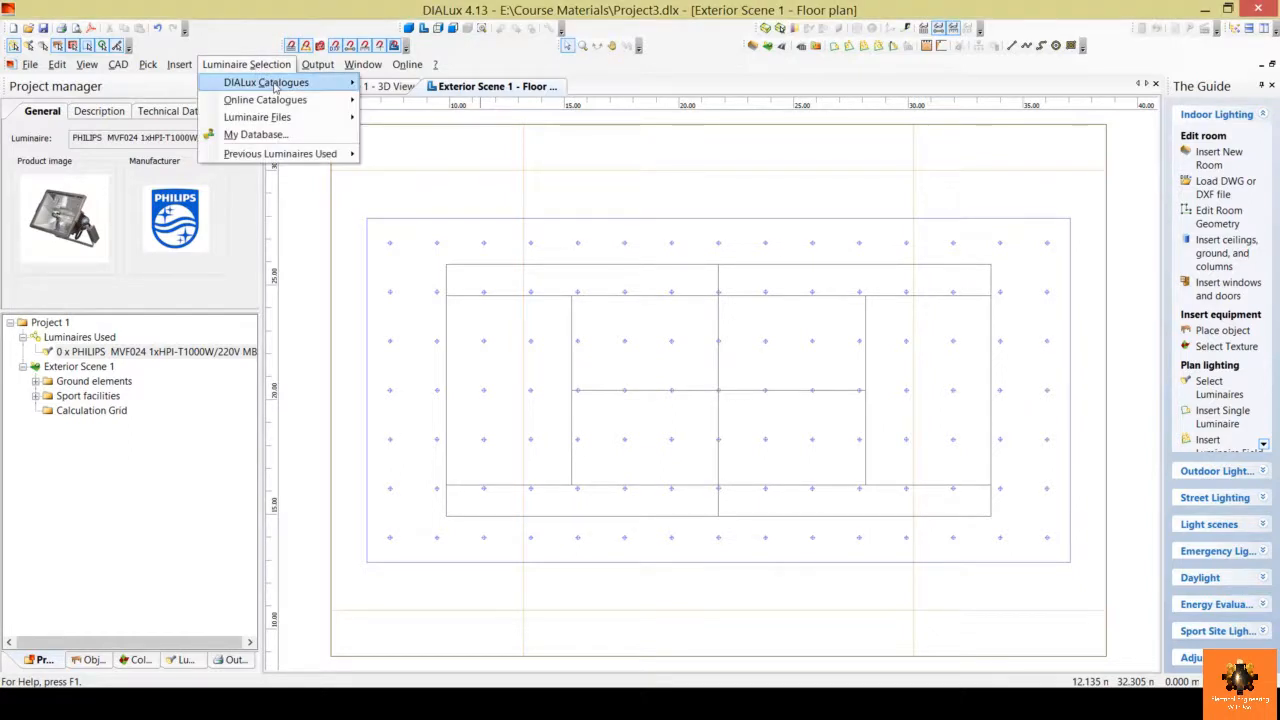
{"action": "mouse_move", "coordinate": [320, 84]}
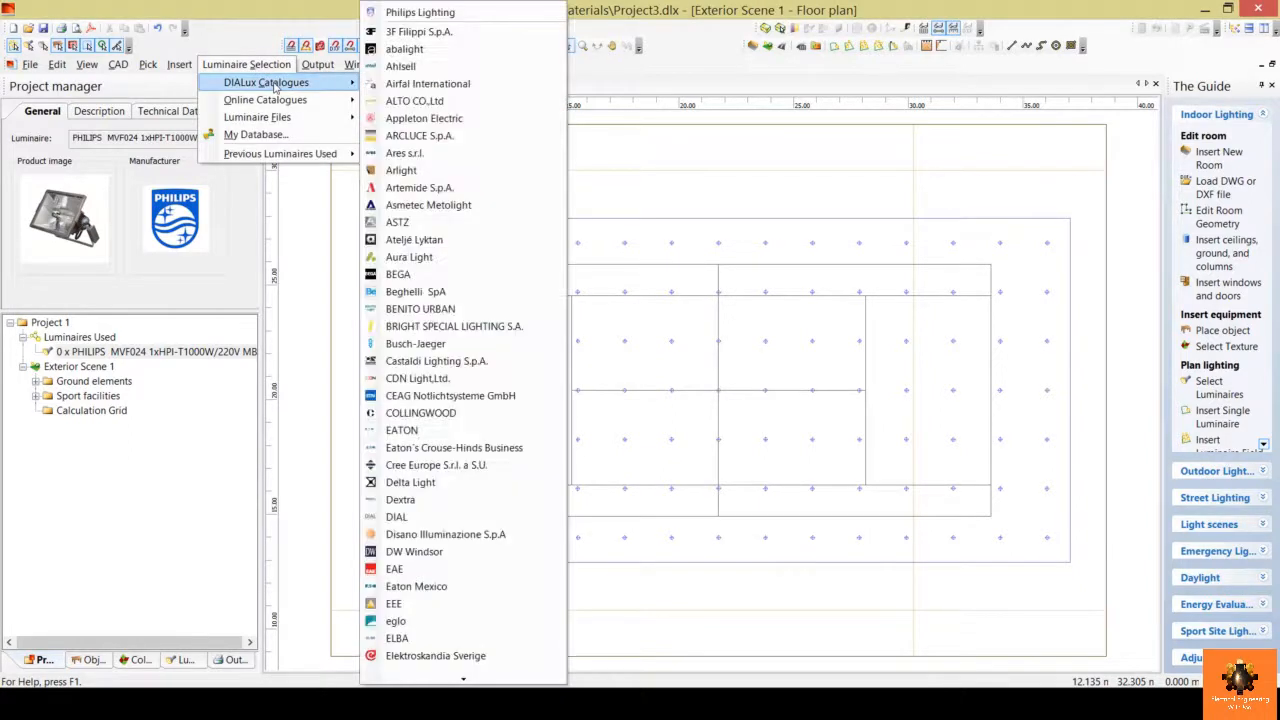
{"action": "left_click", "coordinate": [470, 13]}
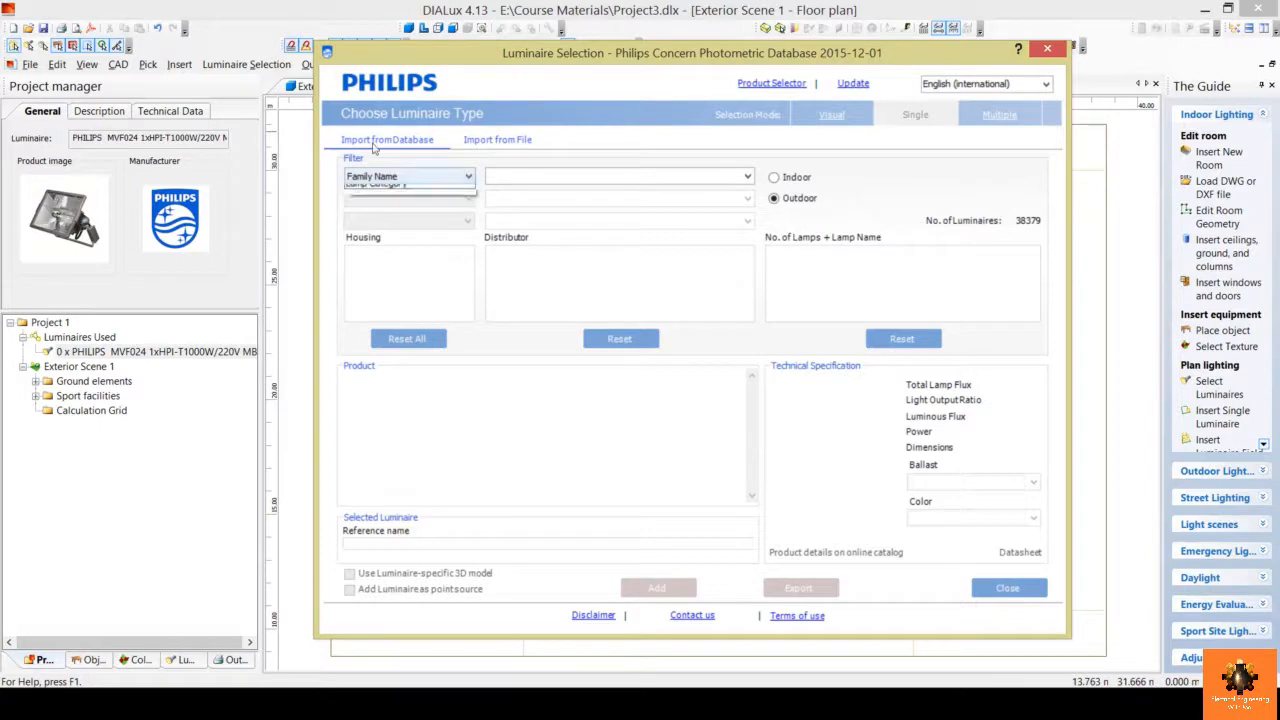
{"action": "left_click", "coordinate": [466, 178]}
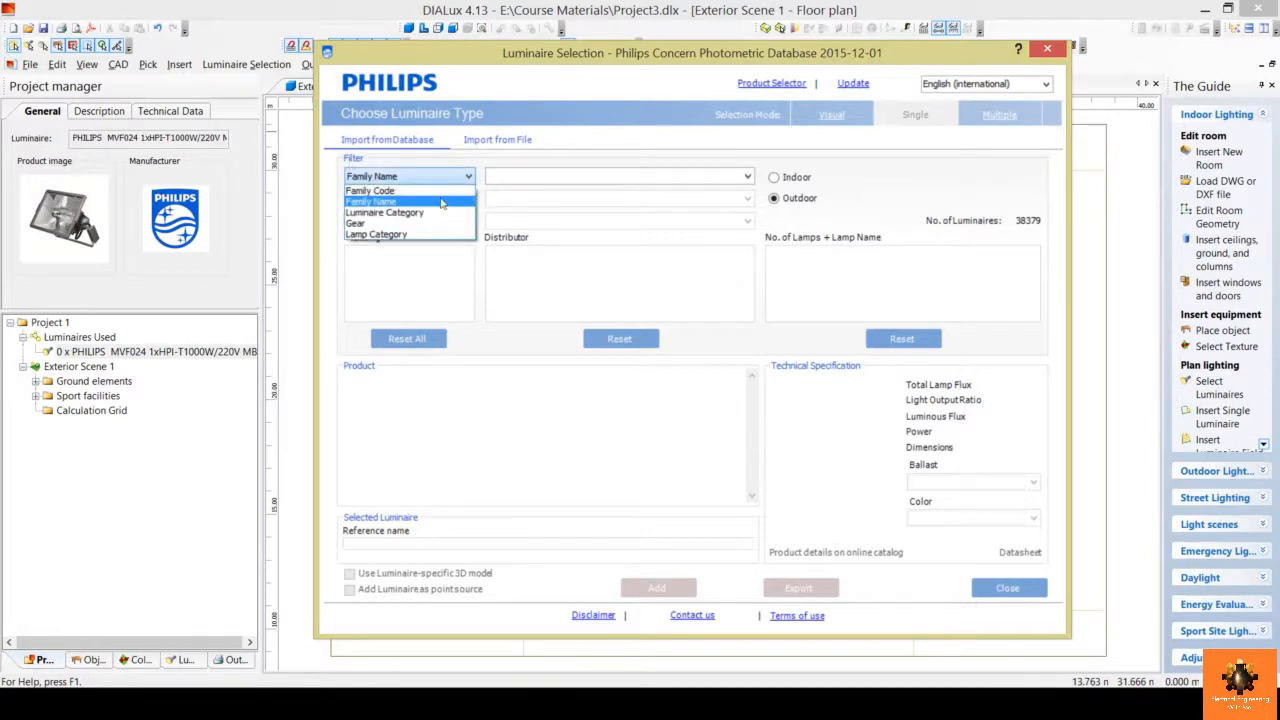
{"action": "left_click", "coordinate": [437, 203]}
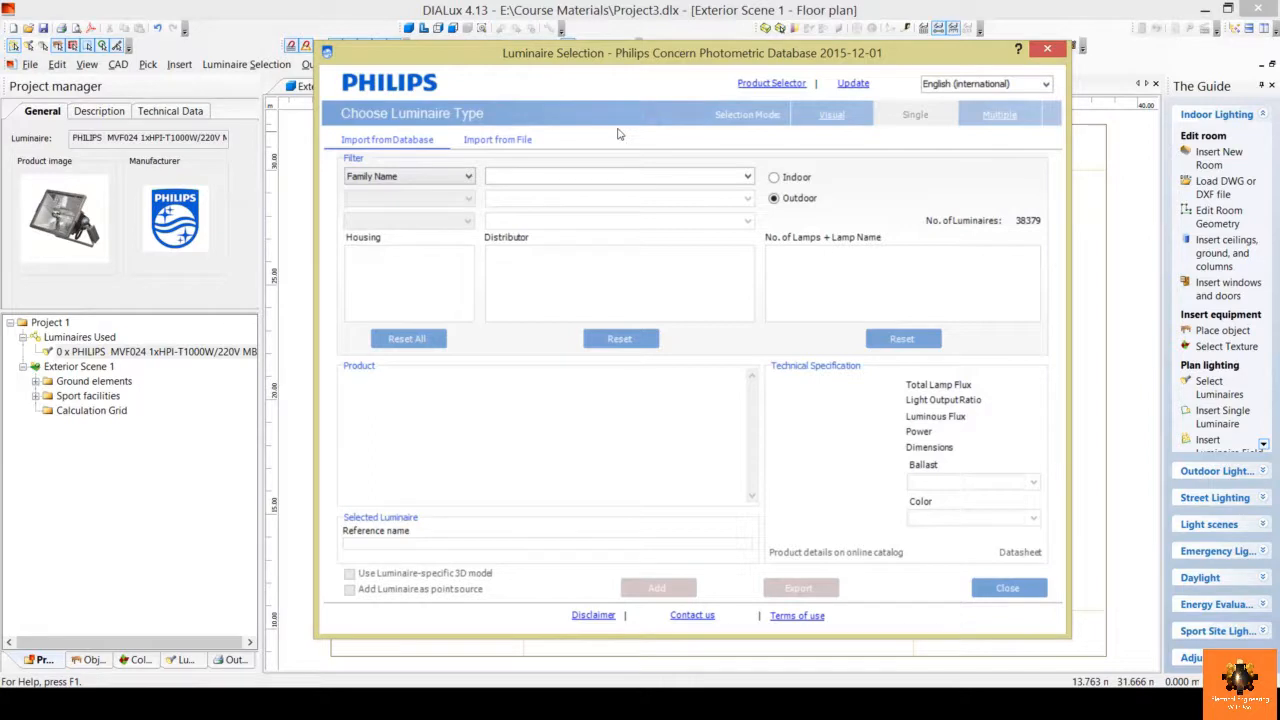
{"action": "left_click", "coordinate": [624, 176]}
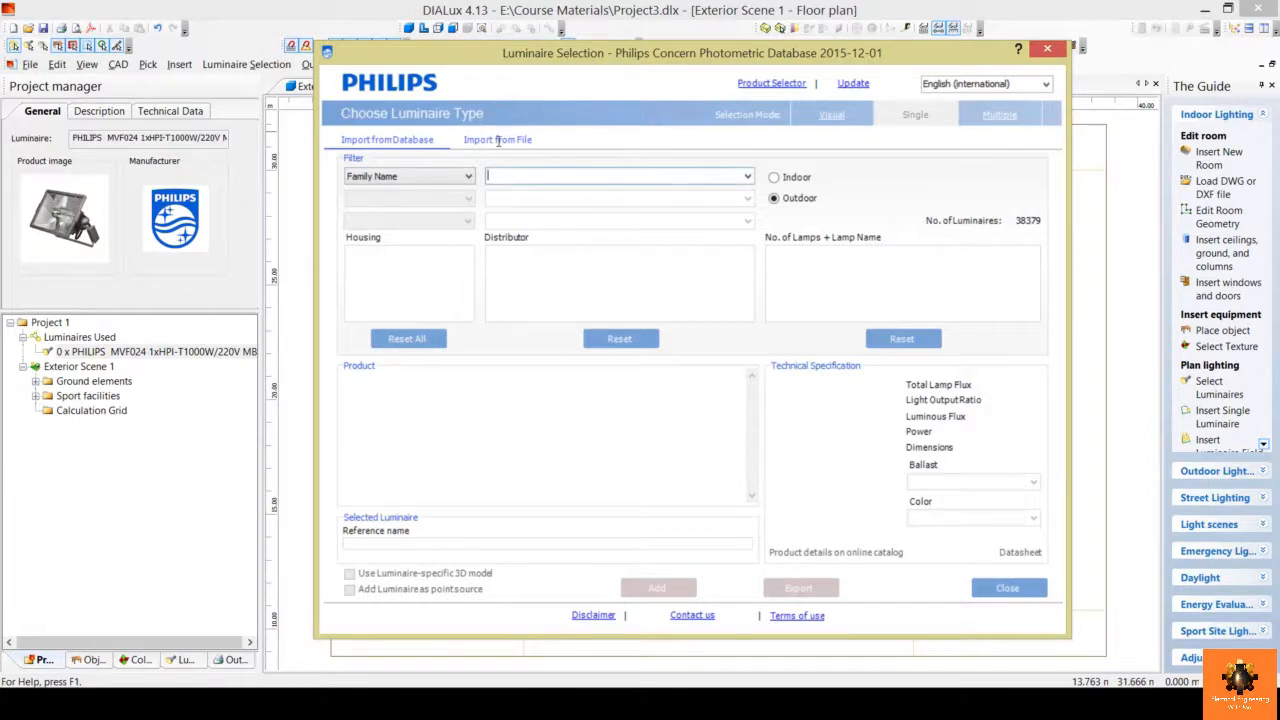
{"action": "type", "text": "arenaVision MVF403"}
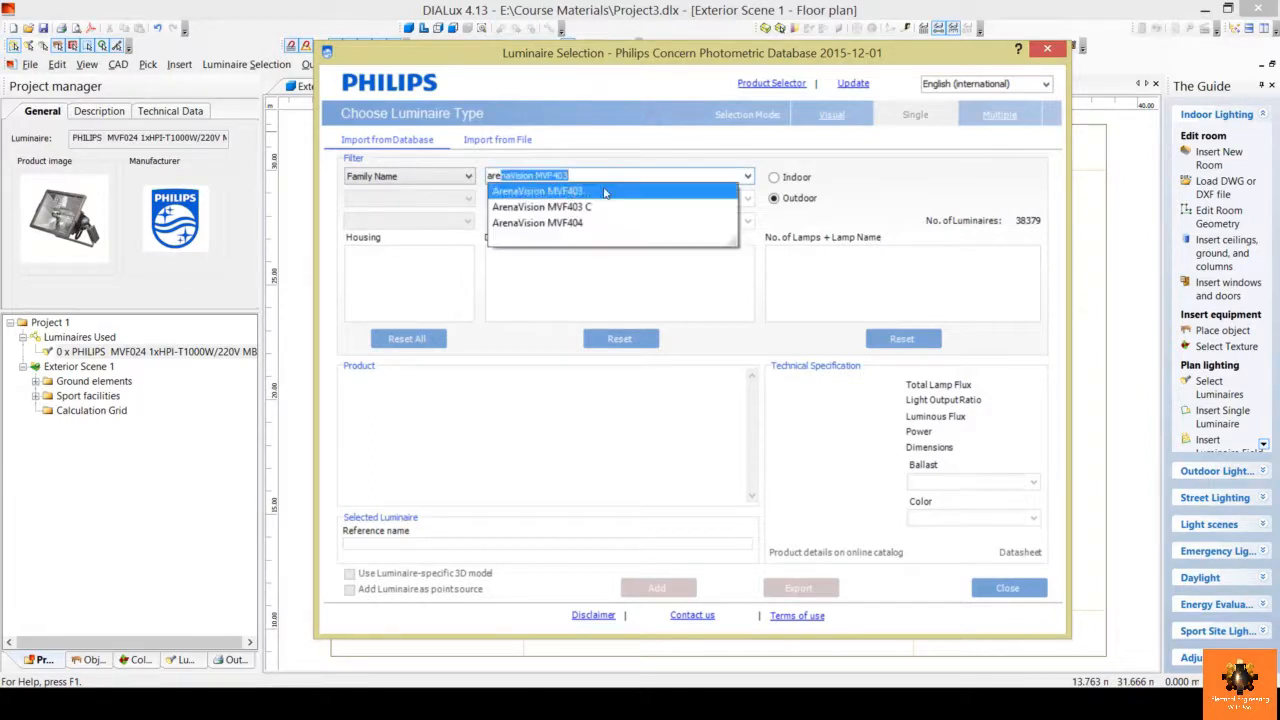
{"action": "left_click", "coordinate": [603, 191]}
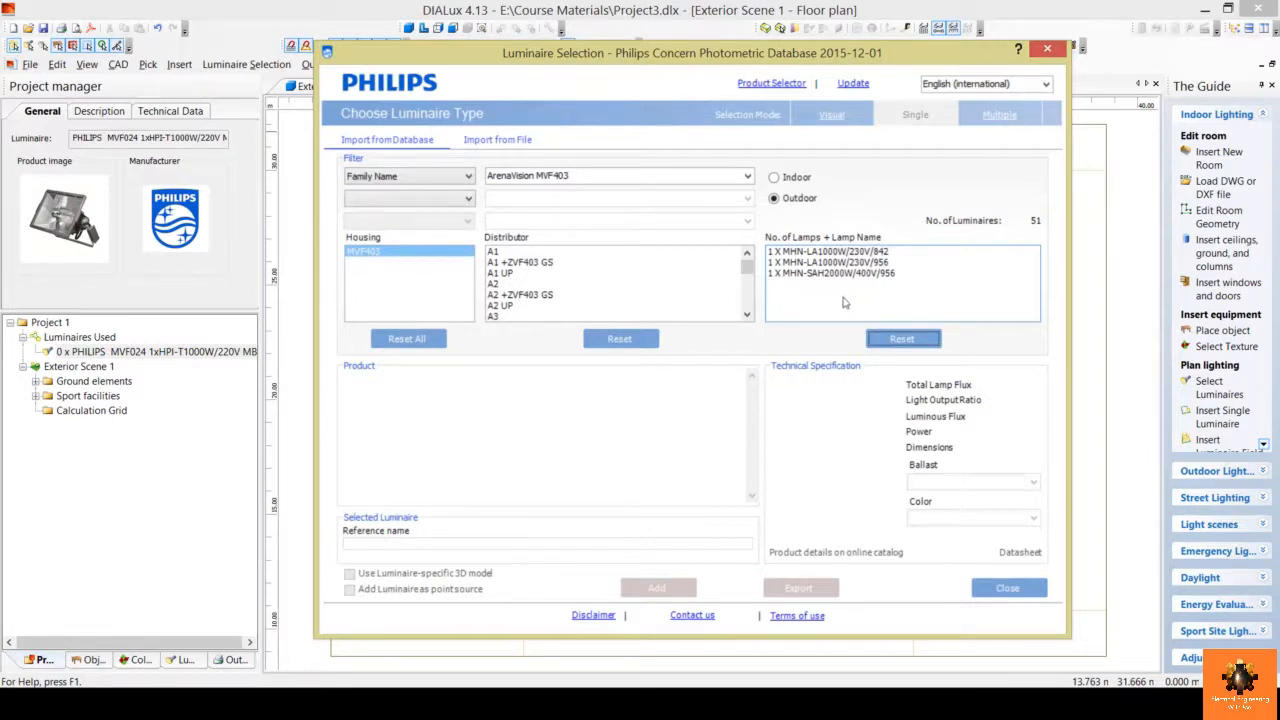
- Choose the lamp 1 X MHN-LA1000W/230V/842 and the distributor A1 for the MVF403 luminaire
{"action": "left_click", "coordinate": [885, 252]}
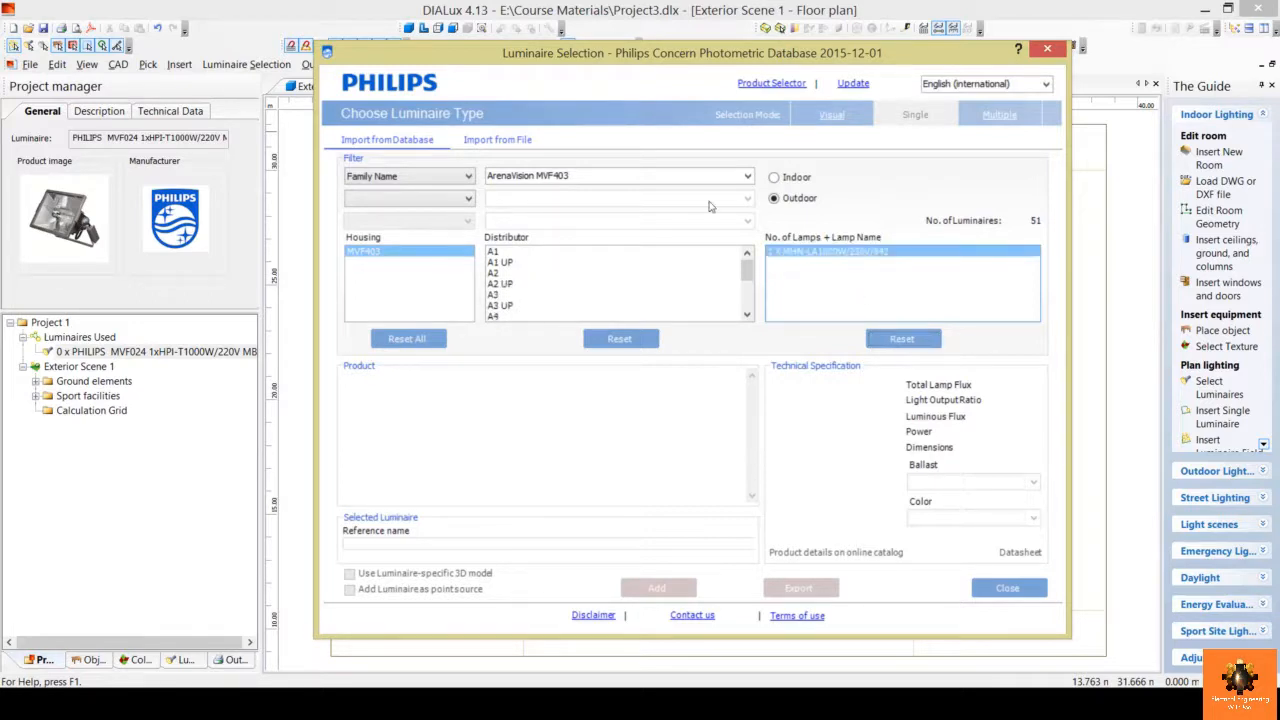
{"action": "left_click", "coordinate": [497, 254]}
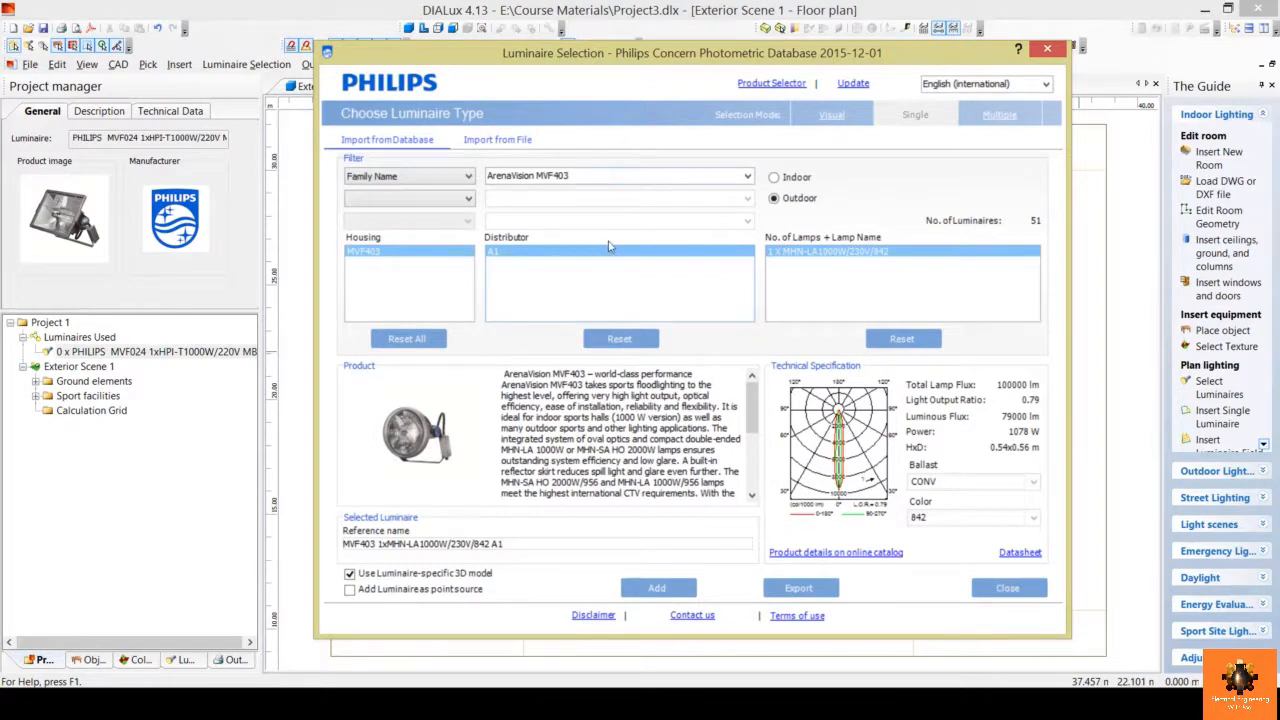
- Filter the outdoor luminaires by the family name PowerVision MVF024
{"action": "left_click", "coordinate": [680, 175]}
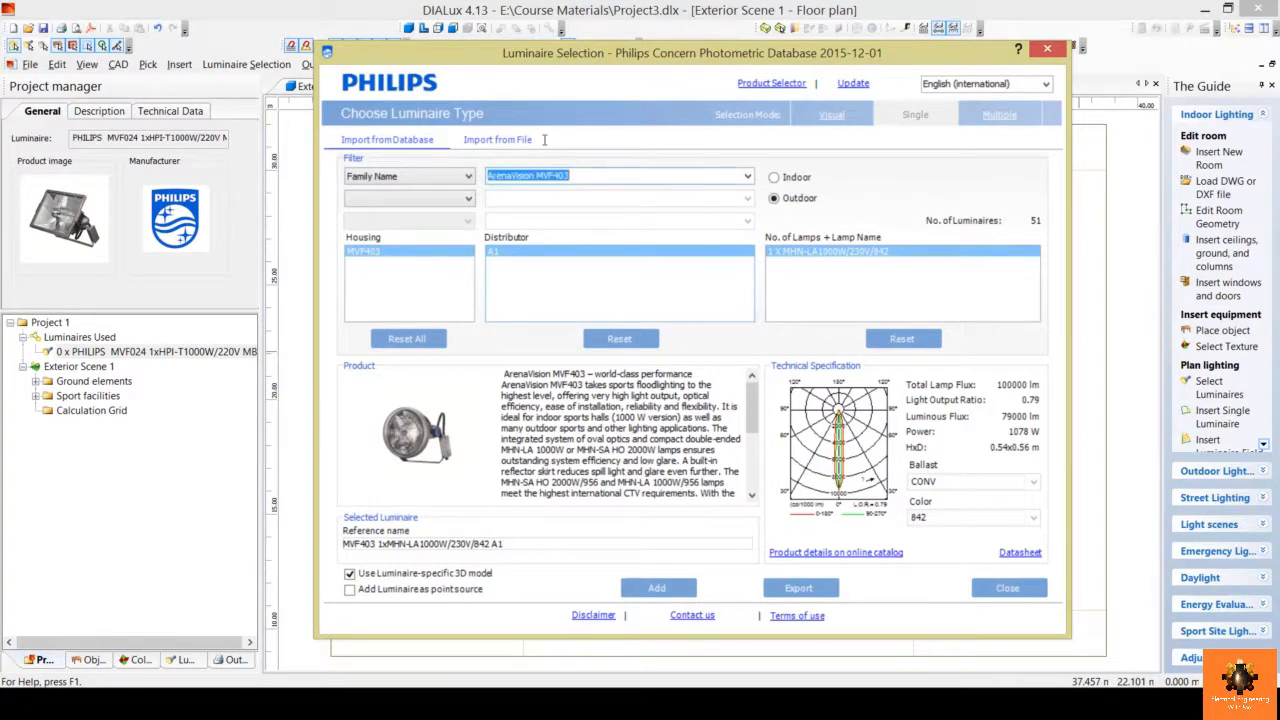
{"action": "key", "text": "BackSpace"}
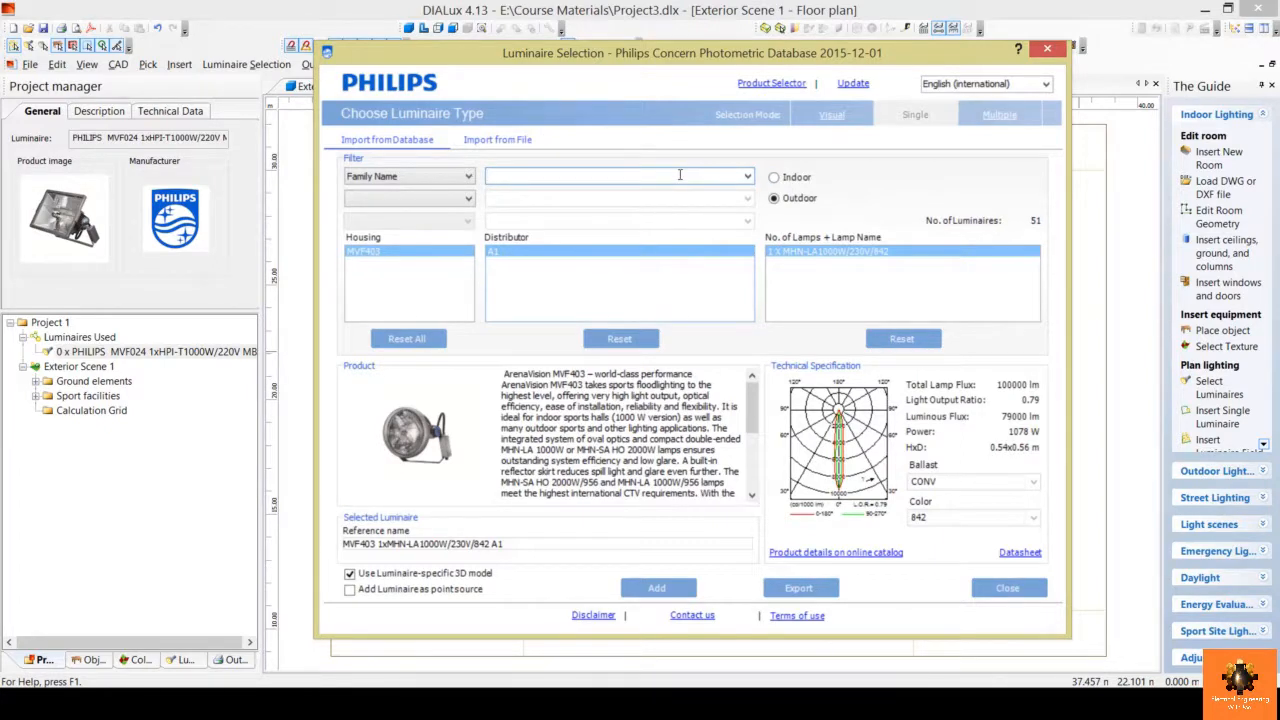
{"action": "type", "text": "powerVision MVF024"}
{"action": "key", "text": "Return"}
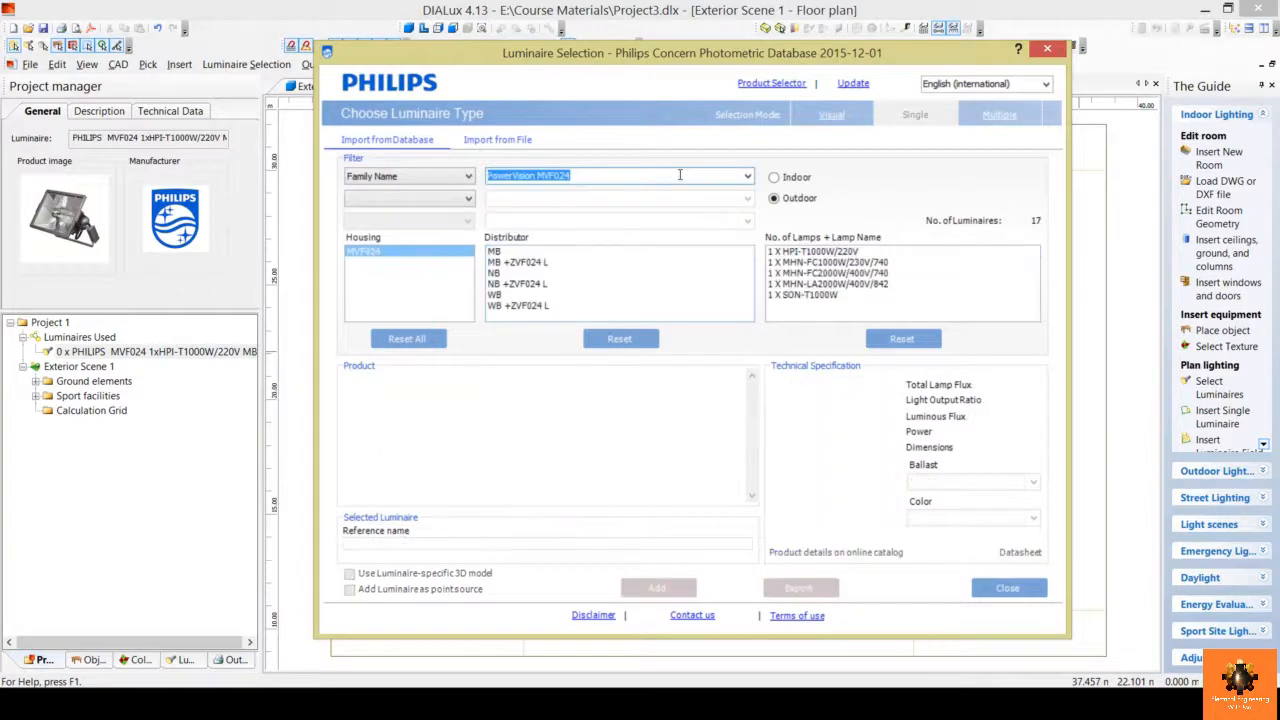
{"action": "left_click", "coordinate": [628, 180]}
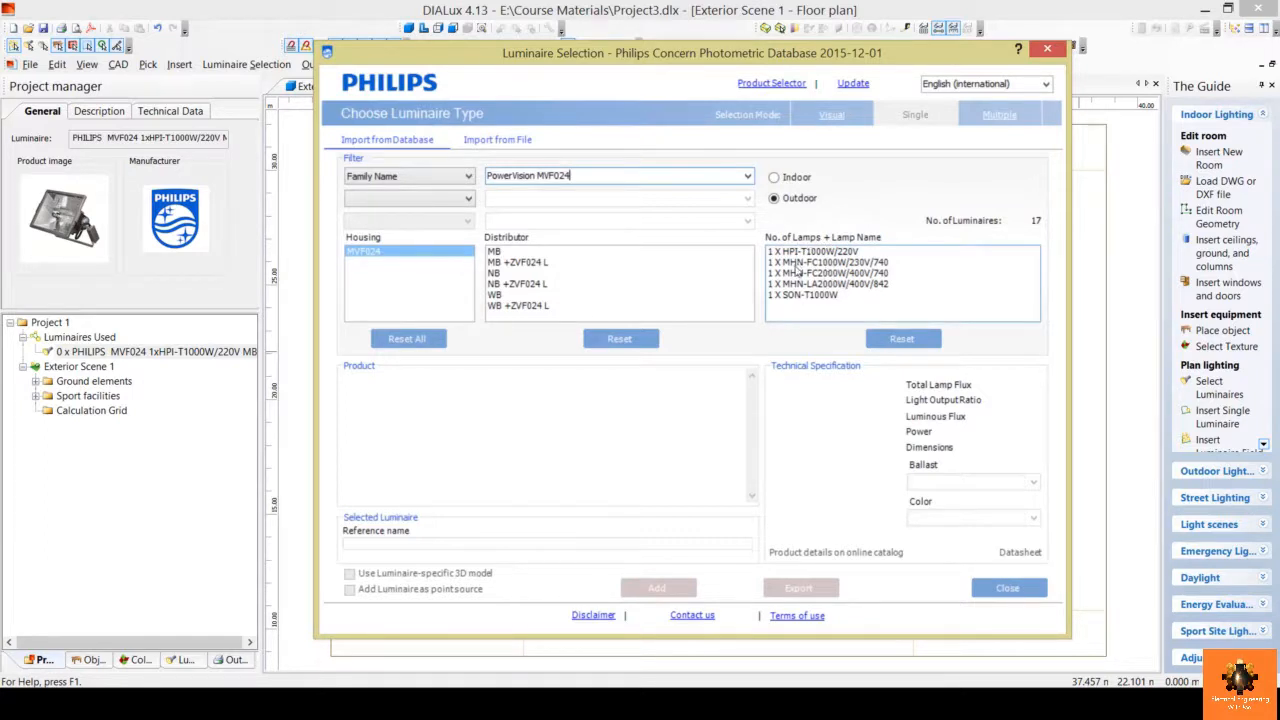
- Add the MVF024 luminaire with lamp 1 X HPI-T1000W/220V and distributor MB to the project, and close the catalogue
{"action": "left_click", "coordinate": [850, 253]}
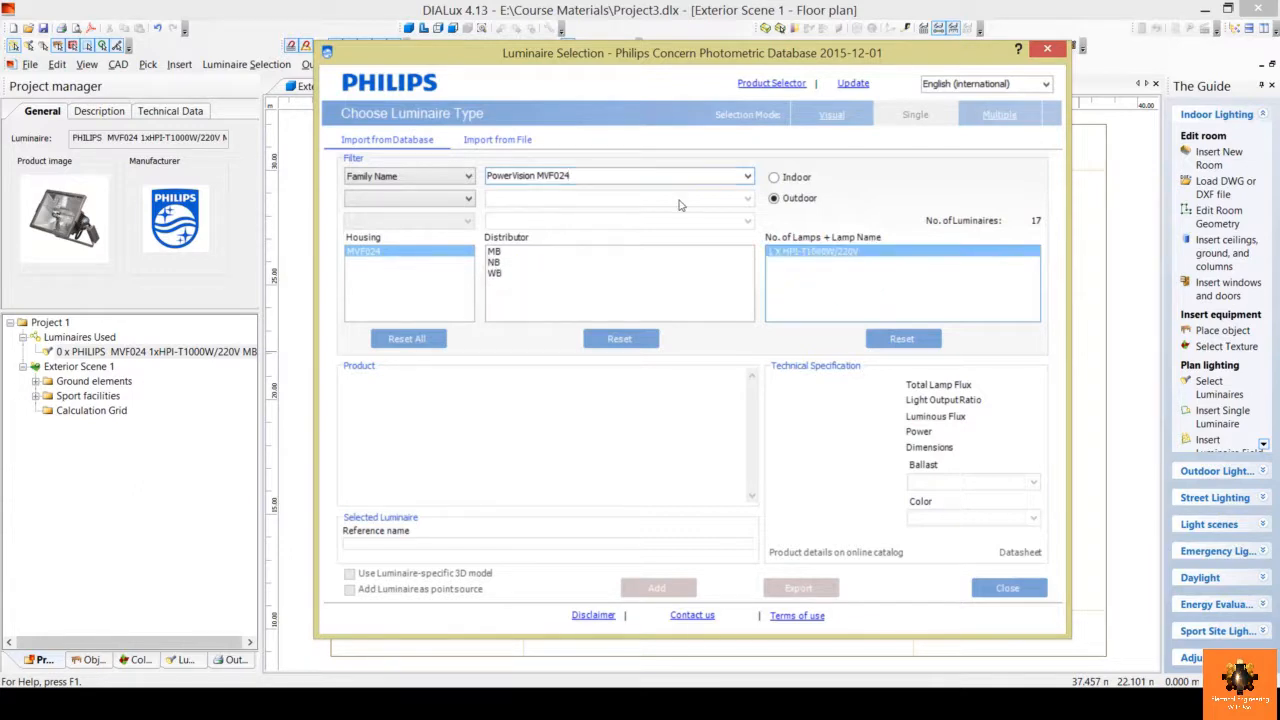
{"action": "left_click", "coordinate": [508, 252]}
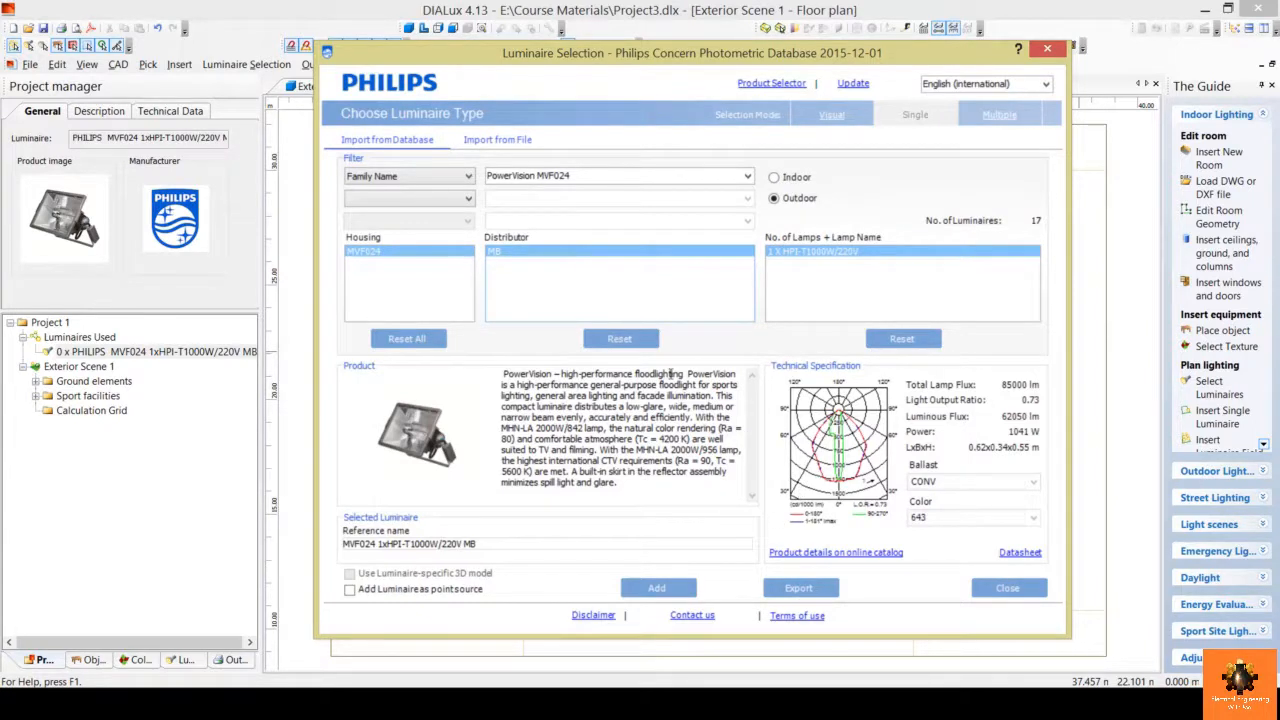
{"action": "left_click", "coordinate": [660, 589]}
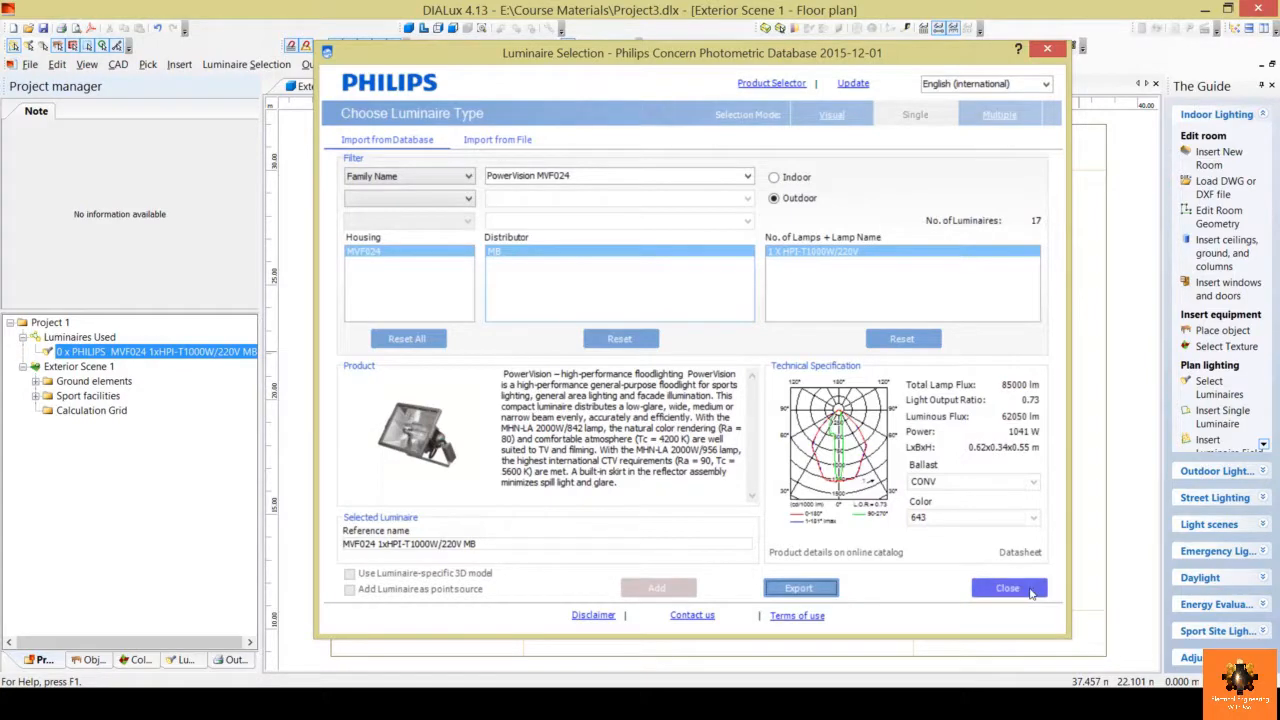
{"action": "left_click", "coordinate": [1031, 593]}
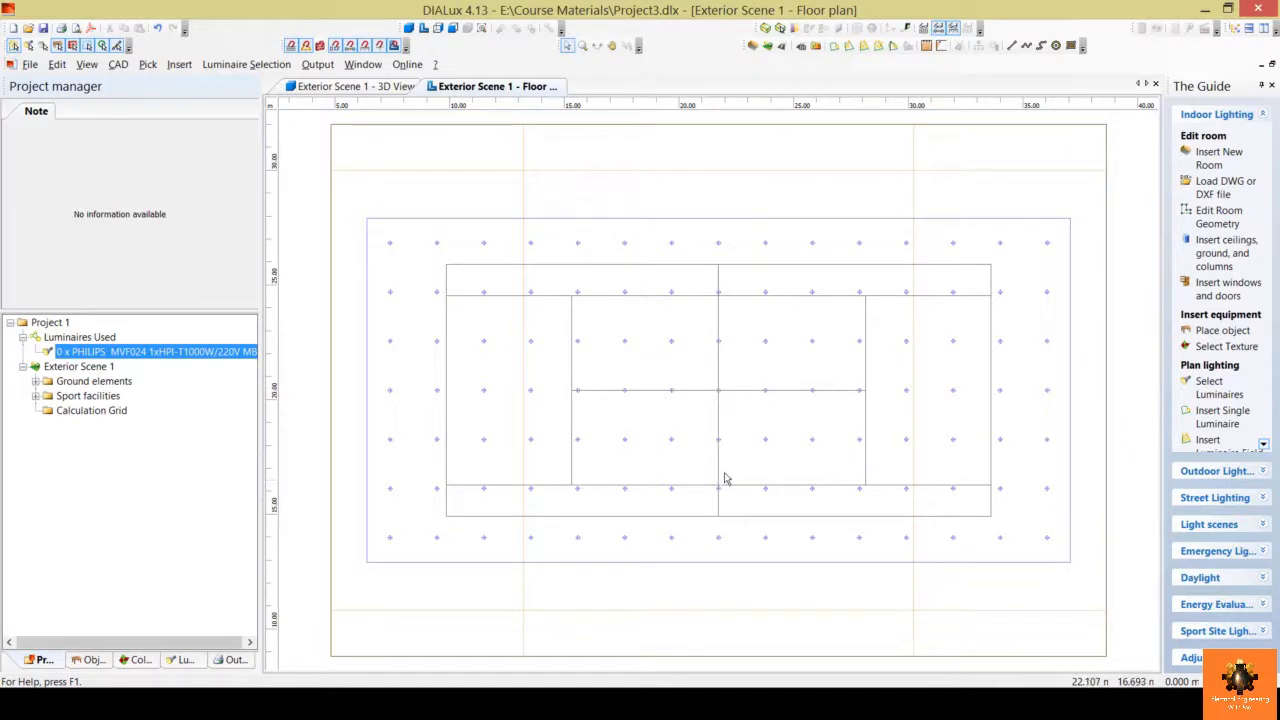
- Start a flood light arrangement in Exterior Scene 1 with the MVF024 luminaire and set its correction factor to 0.7
{"action": "right_click", "coordinate": [646, 206]}
{"action": "left_click", "coordinate": [345, 376]}
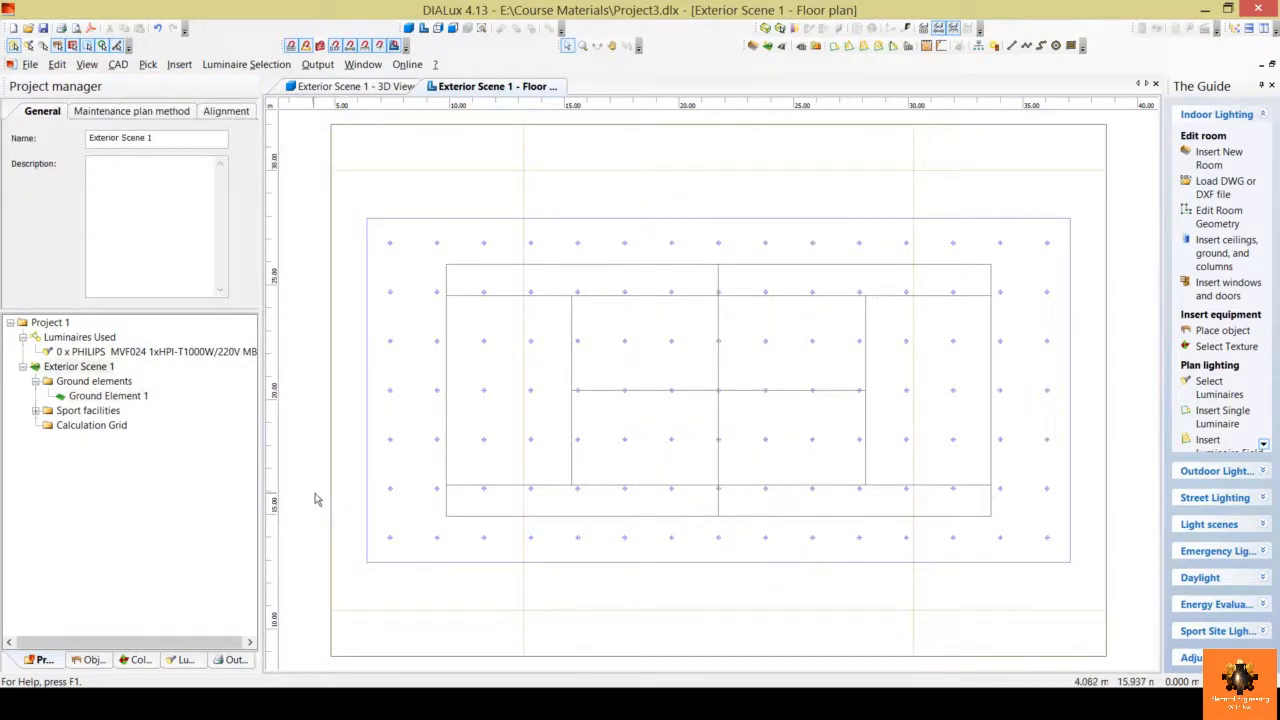
{"action": "right_click", "coordinate": [303, 311]}
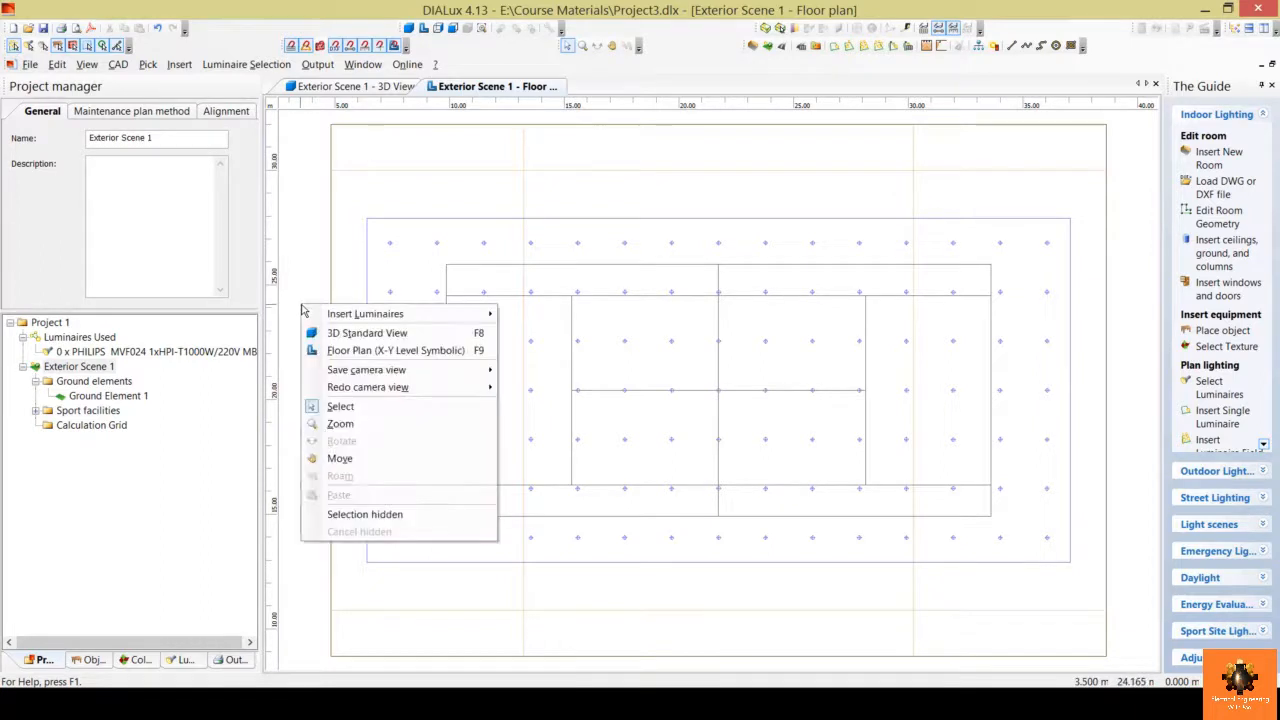
{"action": "mouse_move", "coordinate": [453, 322]}
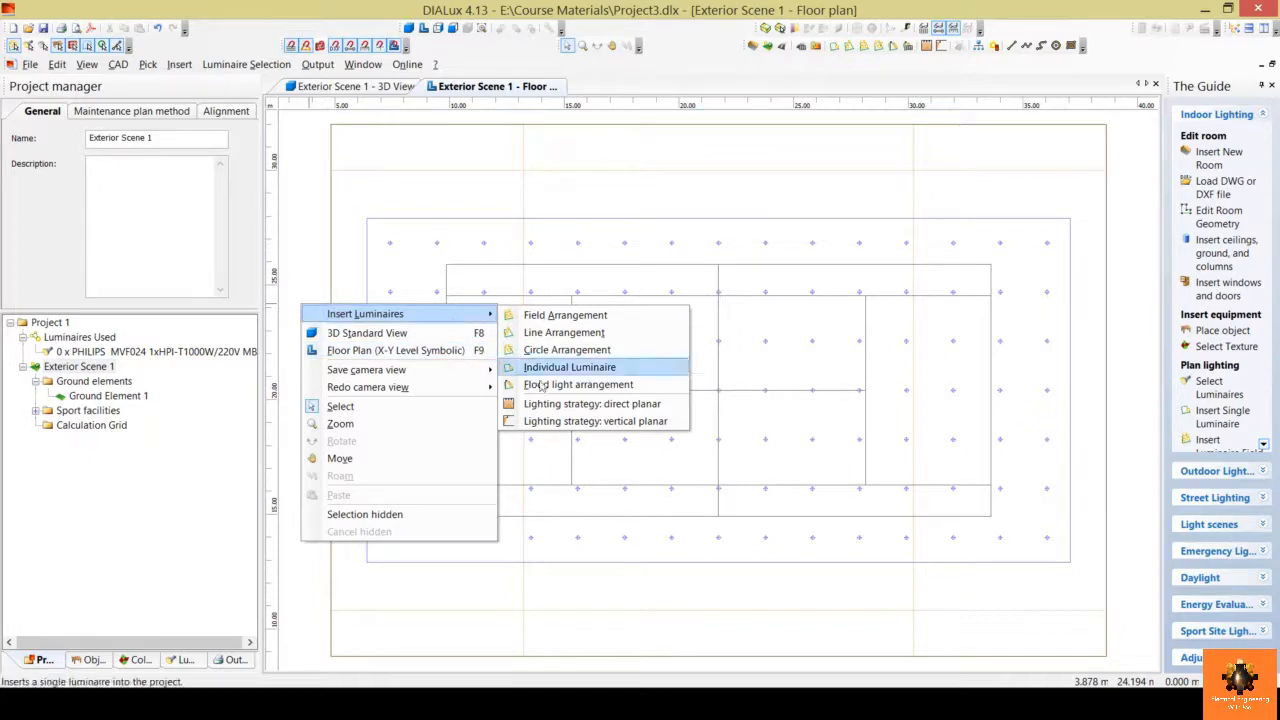
{"action": "left_click", "coordinate": [615, 390]}
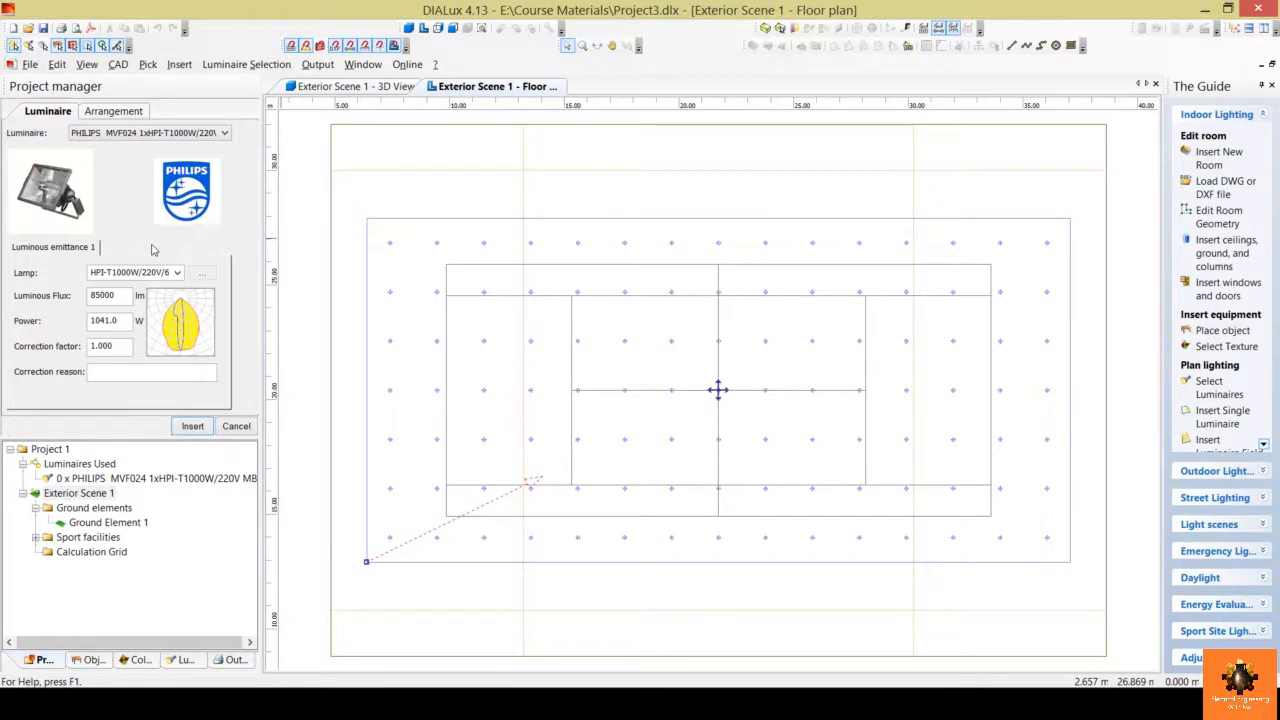
{"action": "double_click", "coordinate": [124, 346]}
{"action": "key", "text": "BackSpace"}
{"action": "type", "text": ".7"}
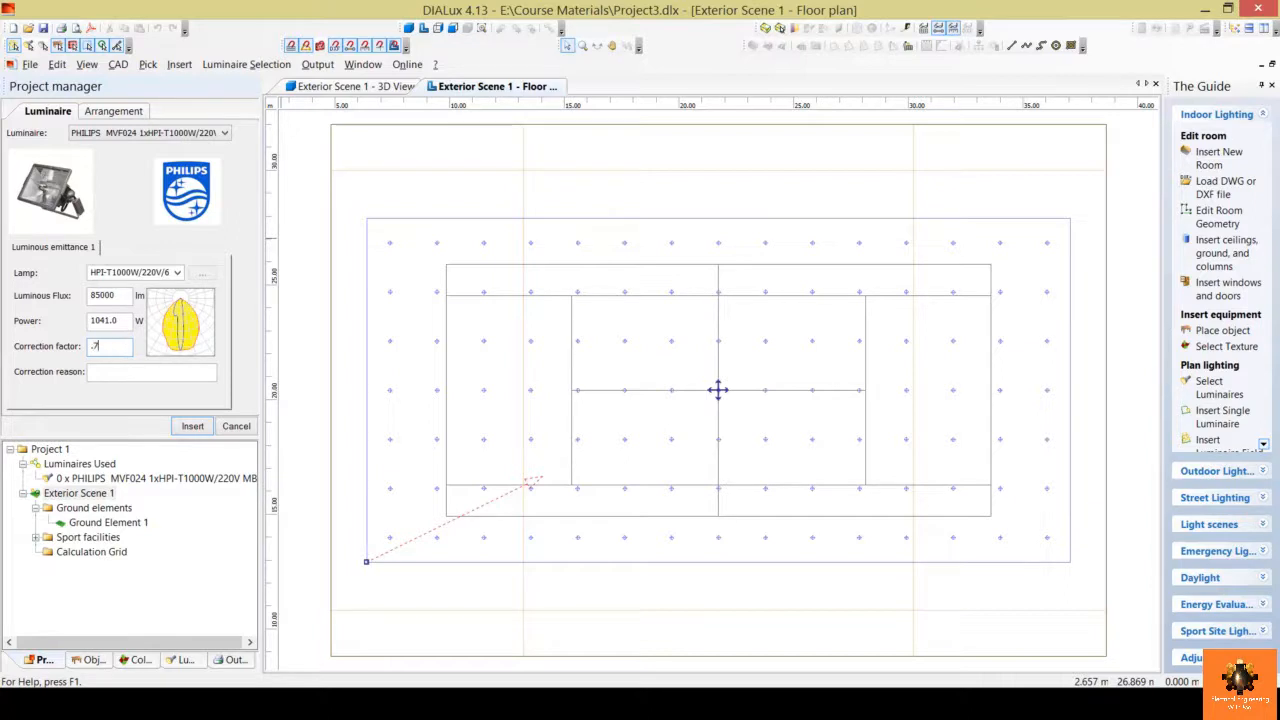
{"action": "key", "text": "Tab"}
- Insert the flood light arrangement with one luminaire per position, mirrored horizontally and vertically
{"action": "left_click", "coordinate": [139, 111]}
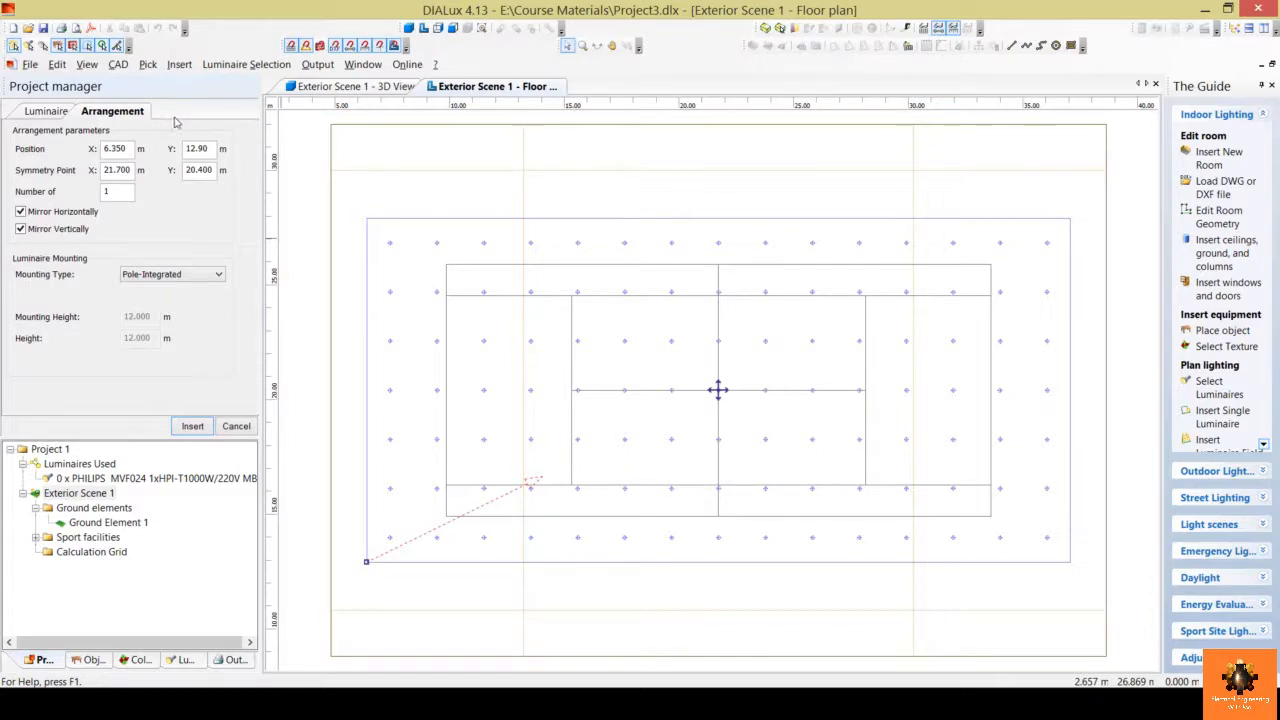
{"action": "double_click", "coordinate": [122, 194]}
{"action": "double_click", "coordinate": [123, 190]}
{"action": "left_click", "coordinate": [125, 189]}
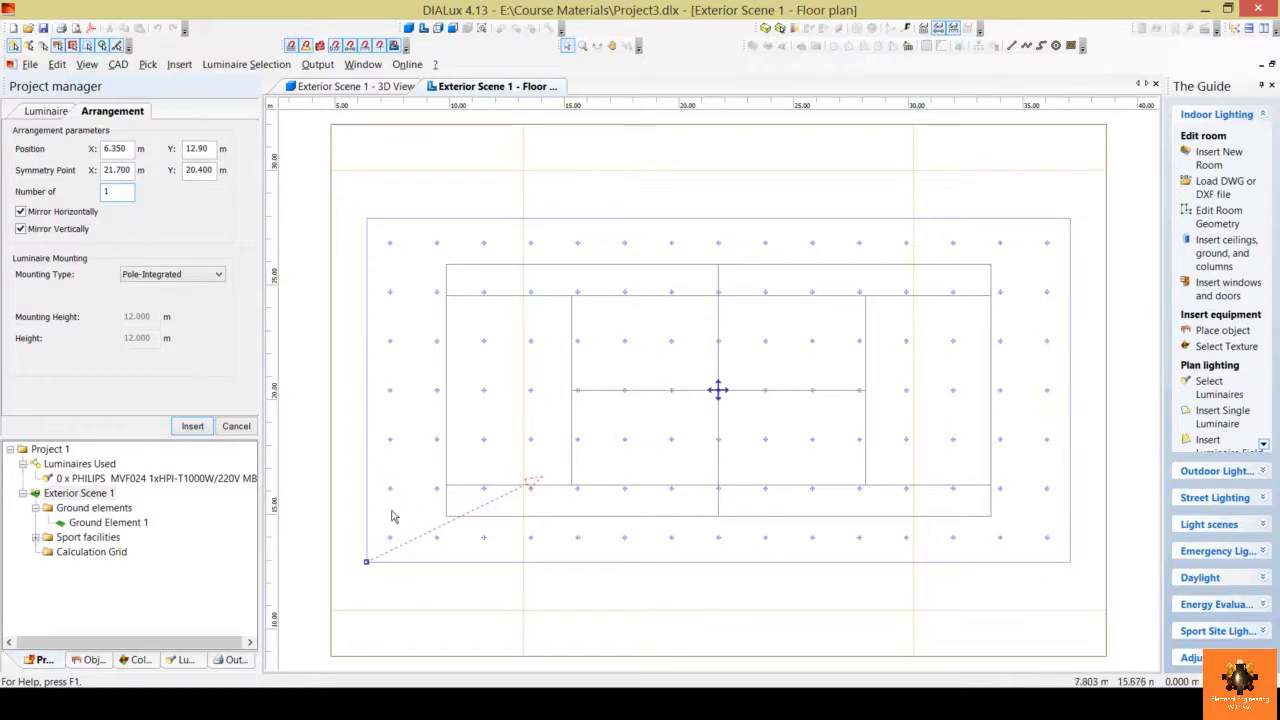
{"action": "left_click", "coordinate": [193, 426]}
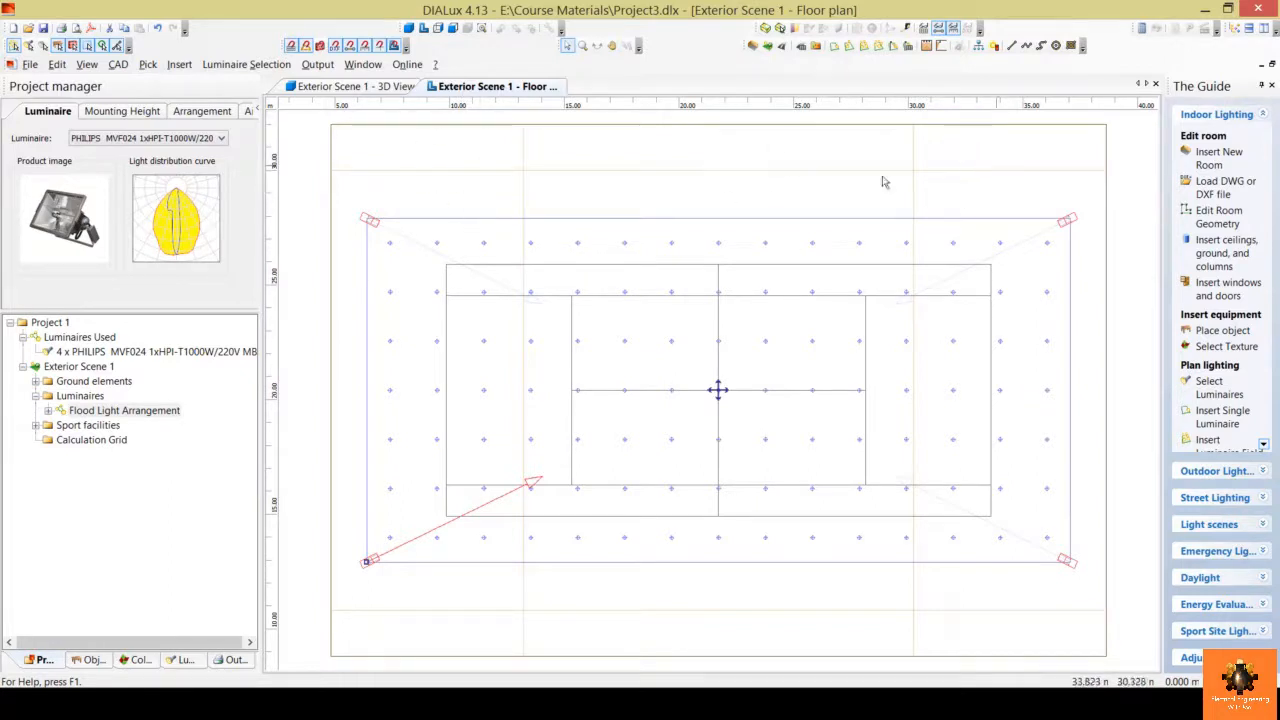
- Move the flood light arrangement onto the help-line intersections and shift the lower-left floodlight's aiming arrow towards the court centre
{"action": "left_click_drag", "start_coordinate": [380, 570], "coordinate": [536, 625]}
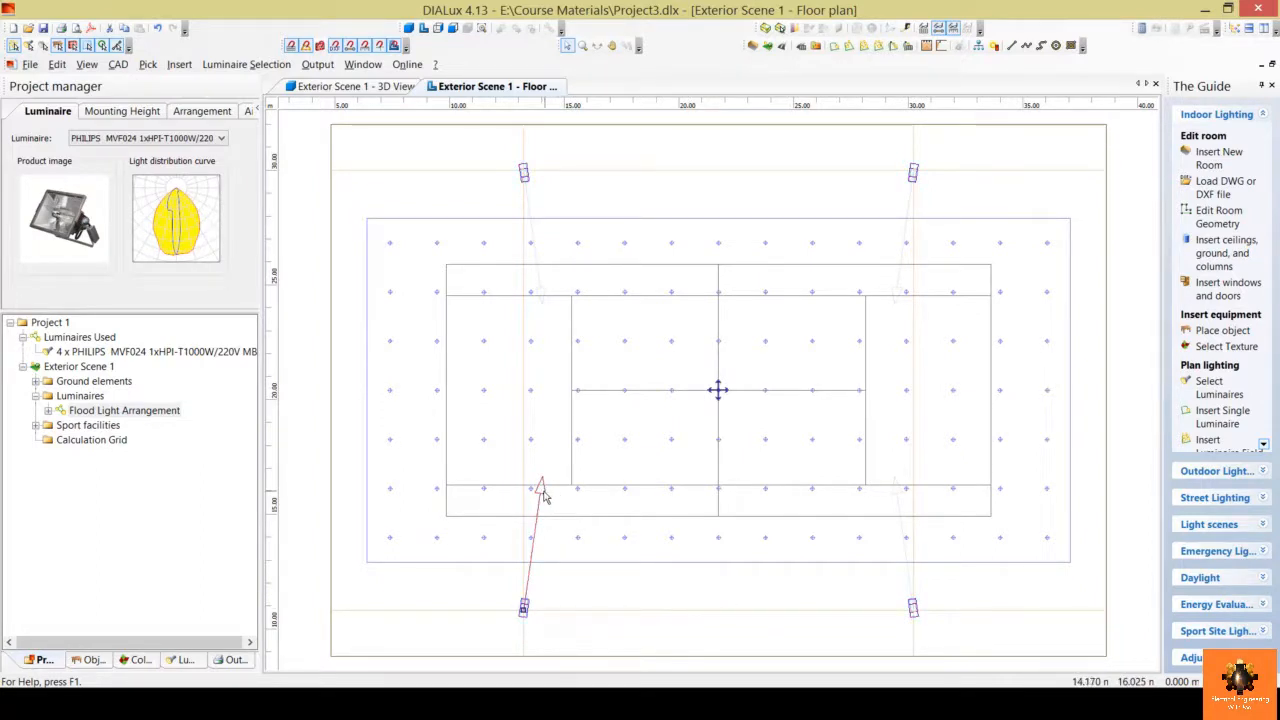
{"action": "left_click", "coordinate": [539, 491]}
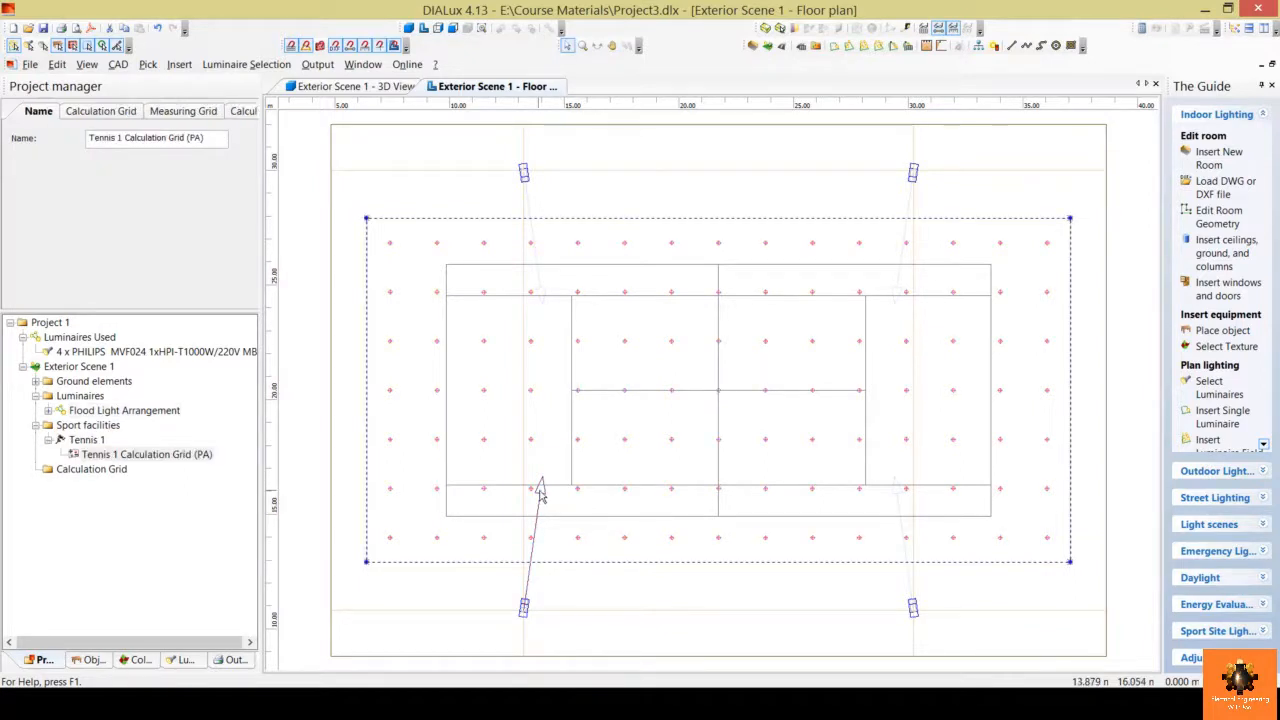
{"action": "left_click", "coordinate": [539, 491]}
{"action": "left_click_drag", "start_coordinate": [540, 491], "coordinate": [598, 497]}
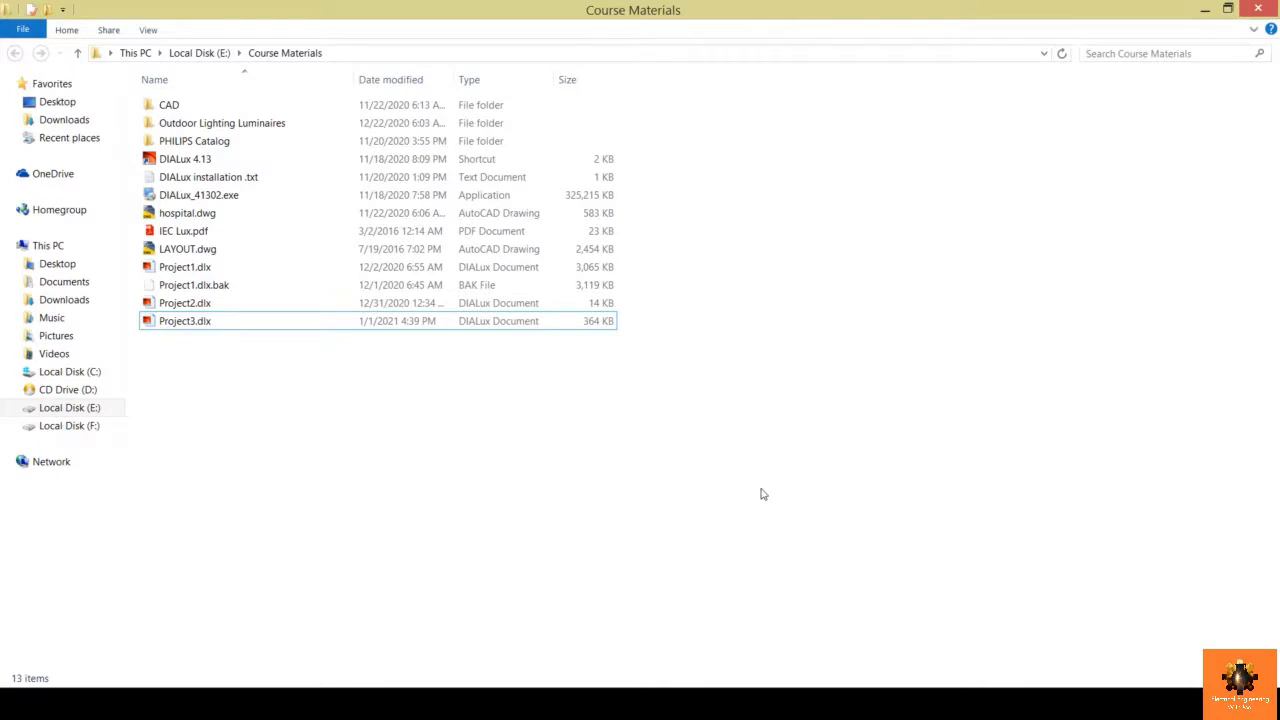
- In File Explorer, open LUX for tennis playground.pdf from the Outdoor Lighting Luminaires folder to check the recommended court lighting levels
{"action": "left_click", "coordinate": [322, 121]}
{"action": "double_click", "coordinate": [322, 121]}
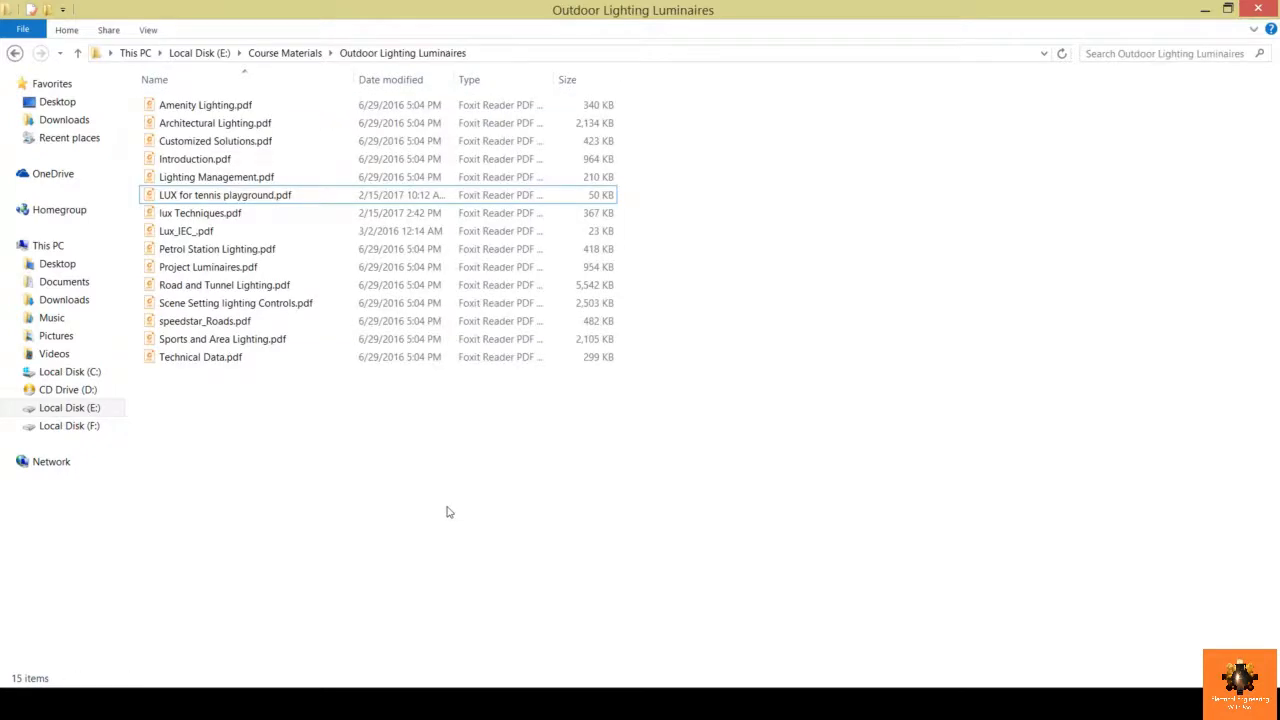
{"action": "left_click", "coordinate": [345, 194]}
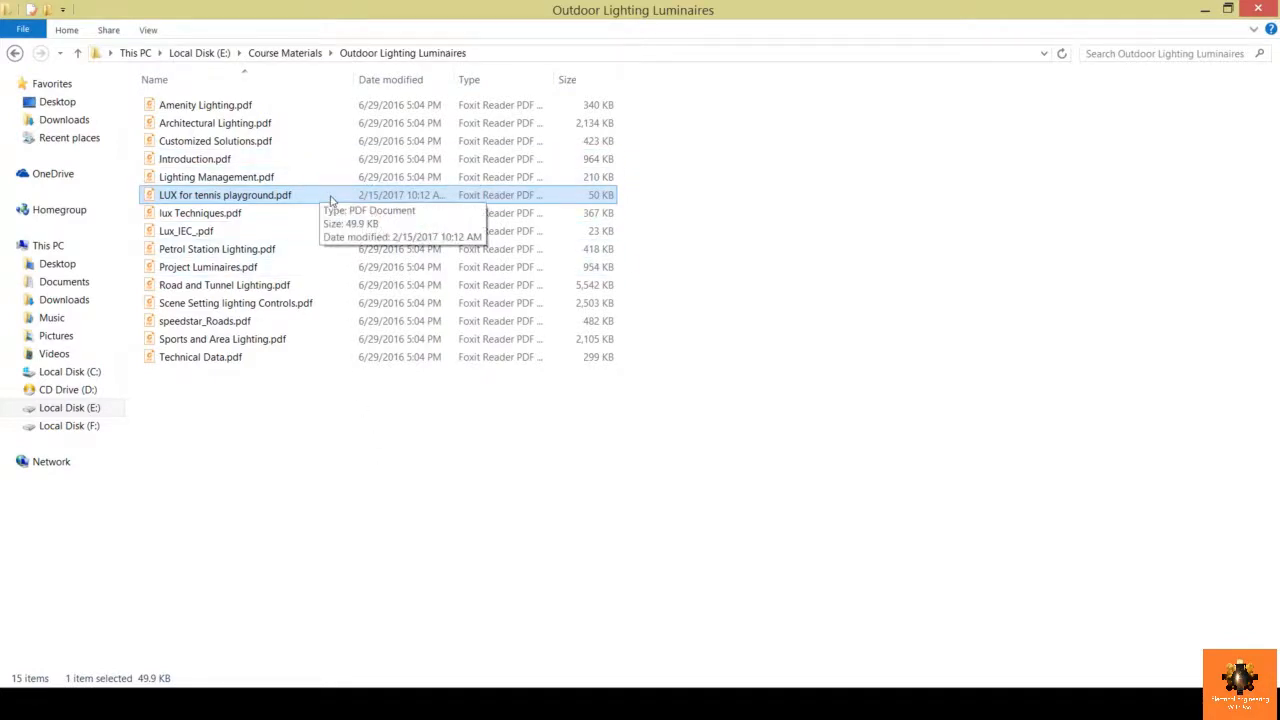
{"action": "double_click", "coordinate": [331, 197]}
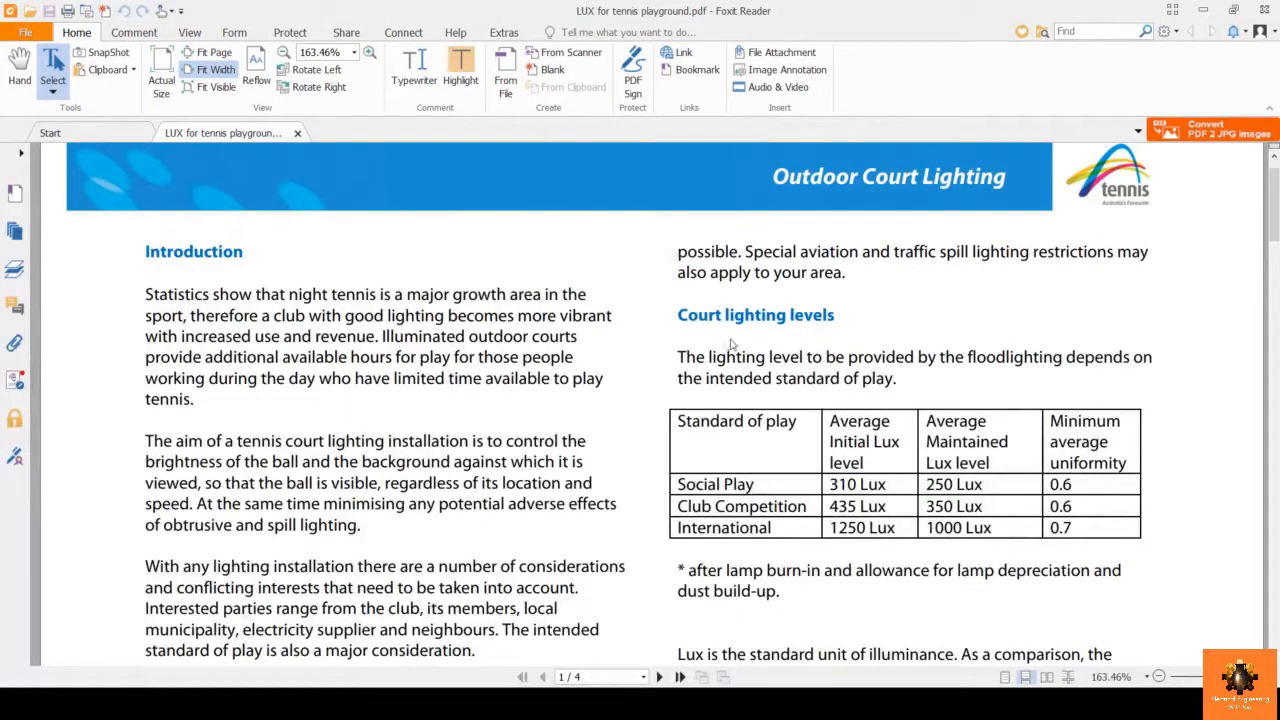
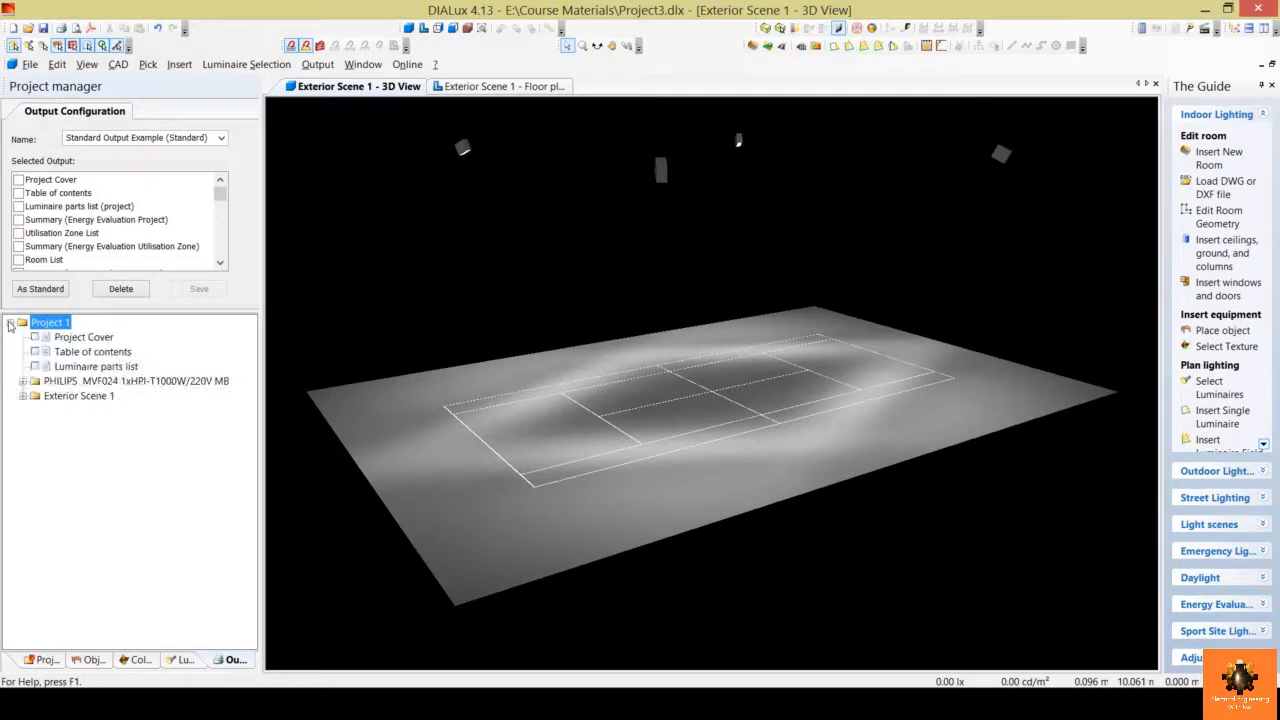
- Back in DIALux, include the Summary output of the Tennis 1 Calculation Grid (PA) under Exterior Surfaces and open it
{"action": "left_click", "coordinate": [22, 396]}
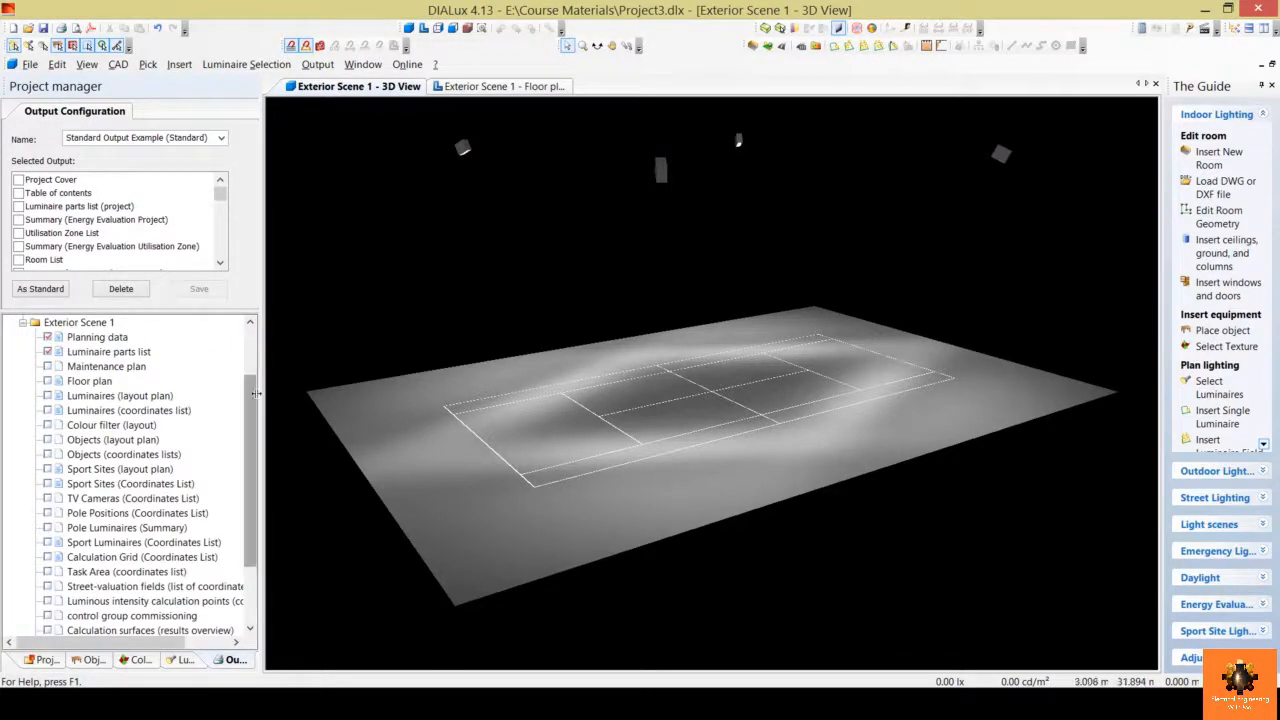
{"action": "left_click_drag", "start_coordinate": [251, 392], "coordinate": [259, 478]}
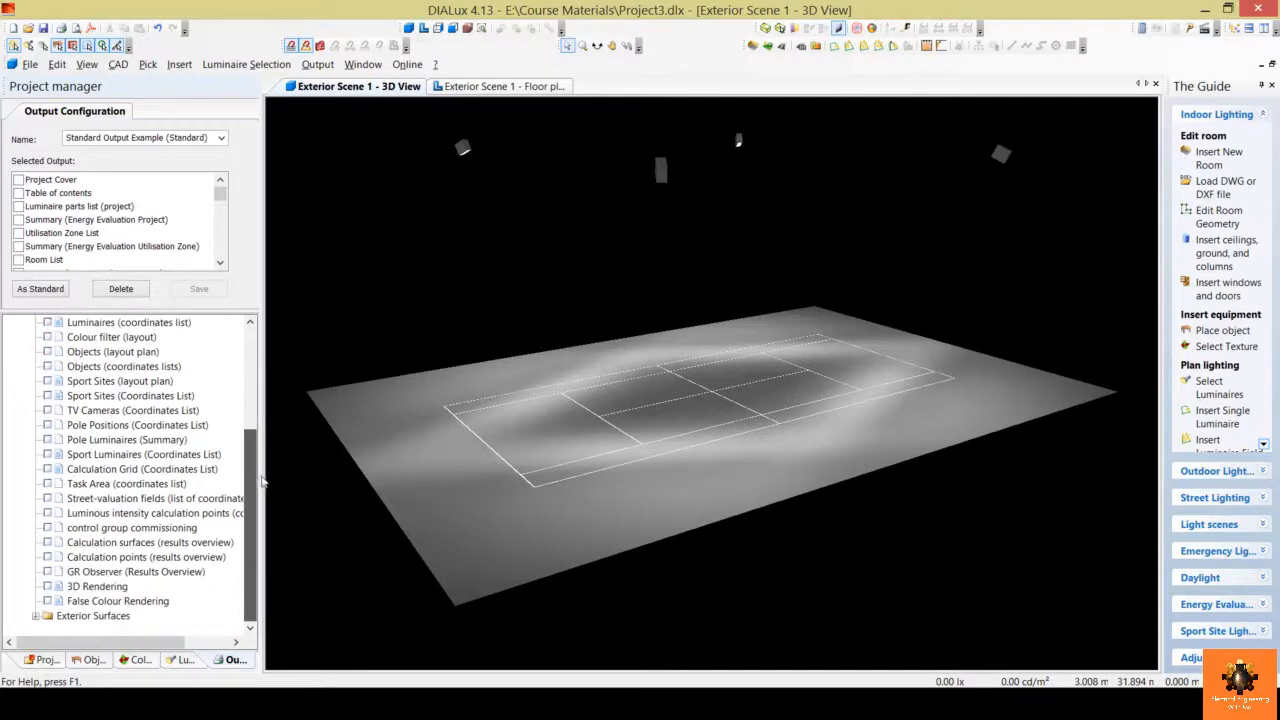
{"action": "left_click", "coordinate": [35, 616]}
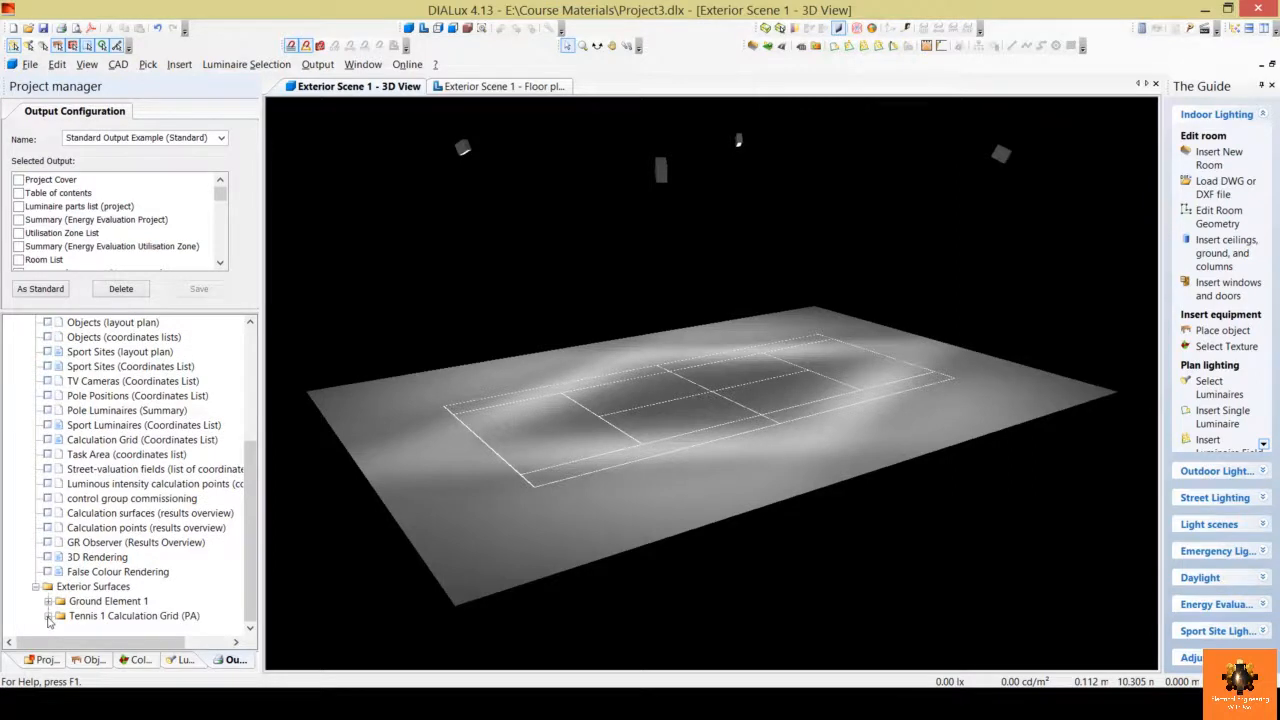
{"action": "left_click", "coordinate": [48, 616]}
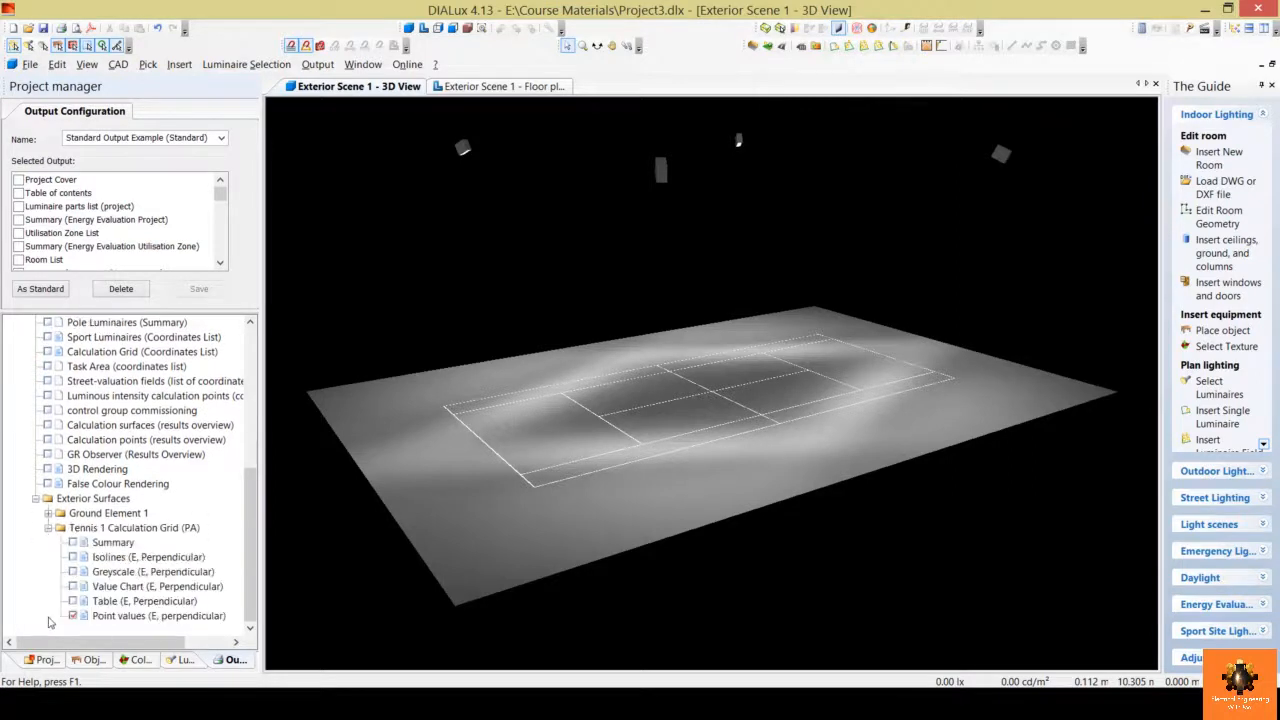
{"action": "left_click", "coordinate": [116, 544]}
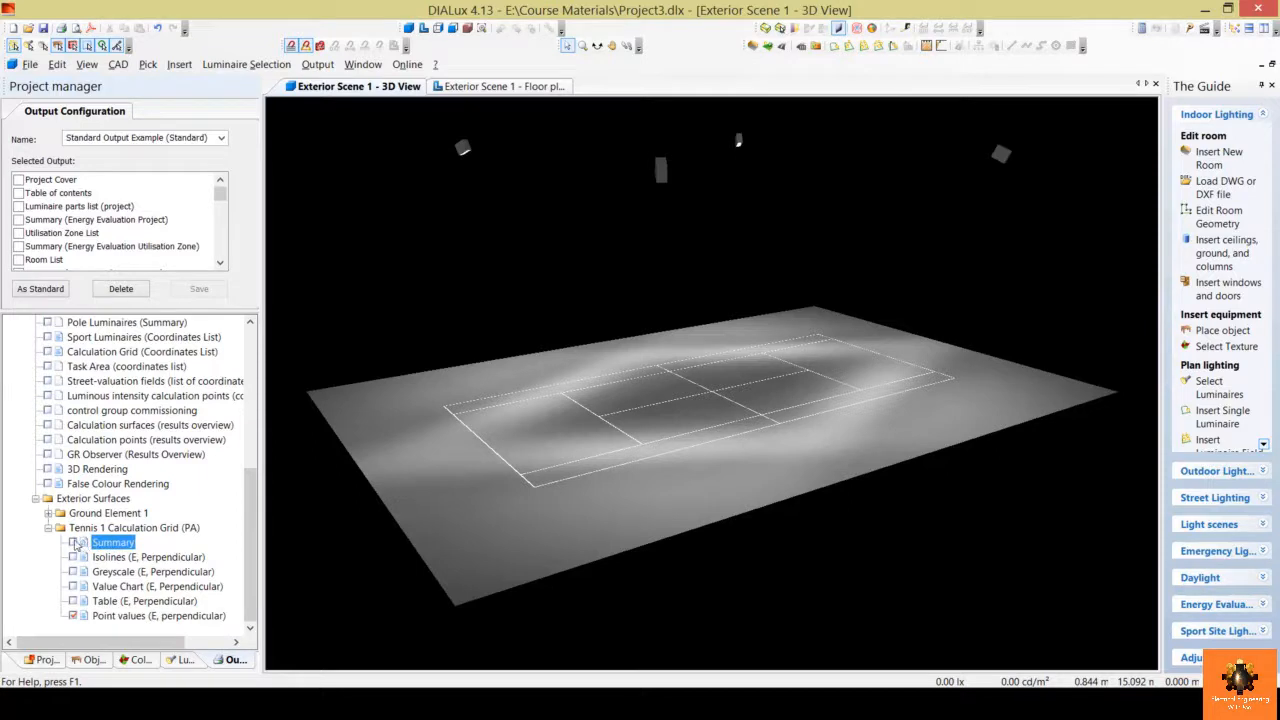
{"action": "left_click", "coordinate": [73, 543]}
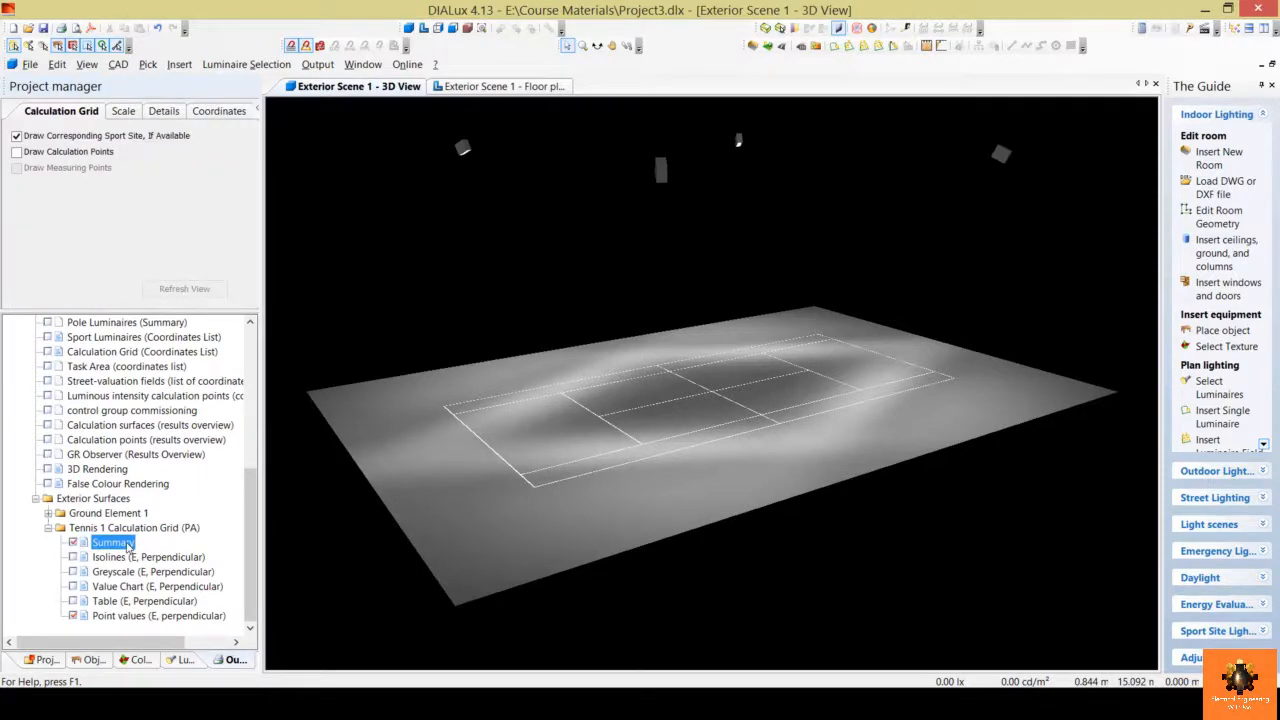
{"action": "double_click", "coordinate": [128, 545]}
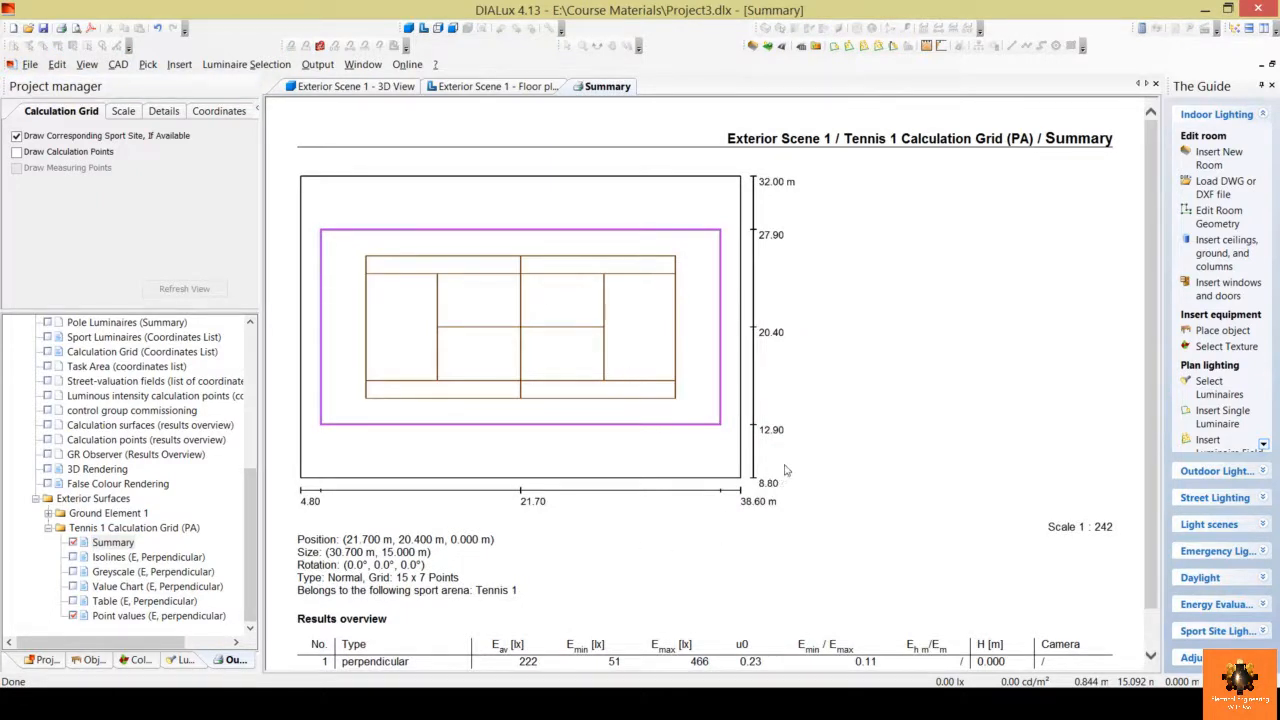
- Examine the average illuminance in the results overview of the tennis calculation grid summary
{"action": "scroll", "coordinate": [855, 523], "scroll_direction": "down", "scroll_amount": 1}
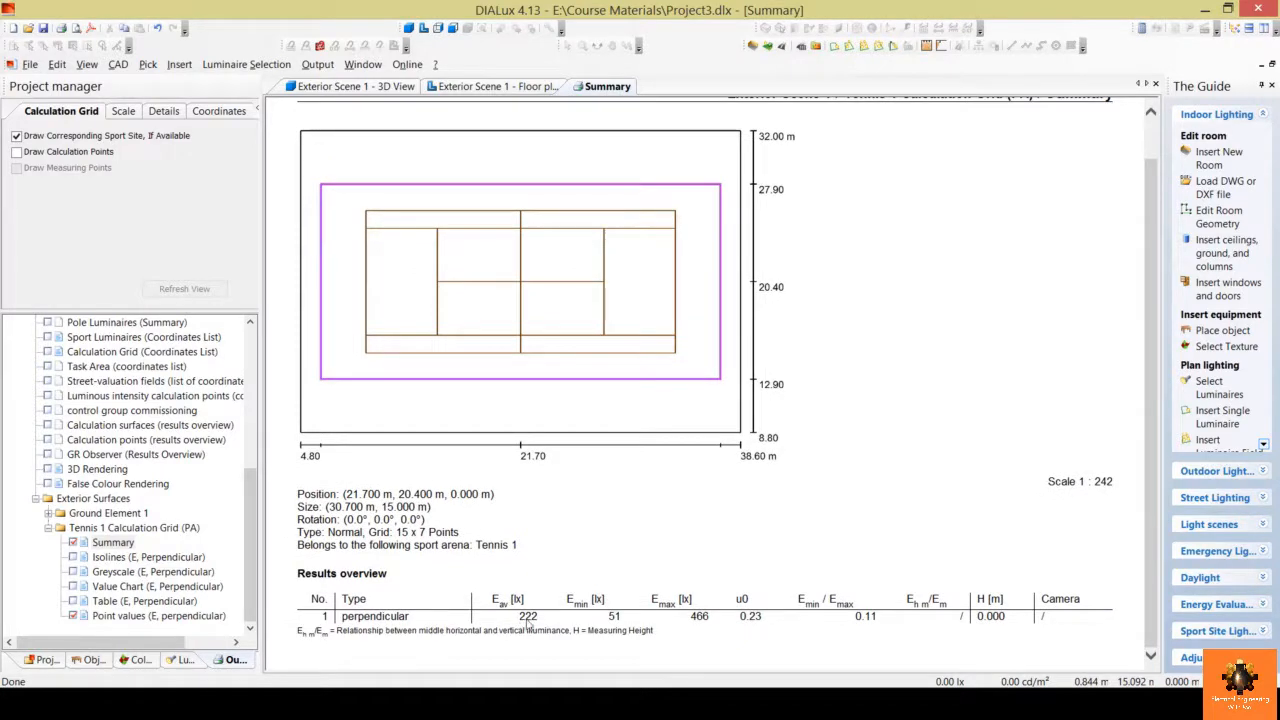
{"action": "left_click_drag", "start_coordinate": [517, 617], "coordinate": [540, 622]}
{"action": "left_click", "coordinate": [540, 622]}
- In the floor plan of Exterior Scene 1, shift the lower-left floodlight's aiming arrow further into the court, just beside the nearby service line
{"action": "left_click", "coordinate": [354, 88]}
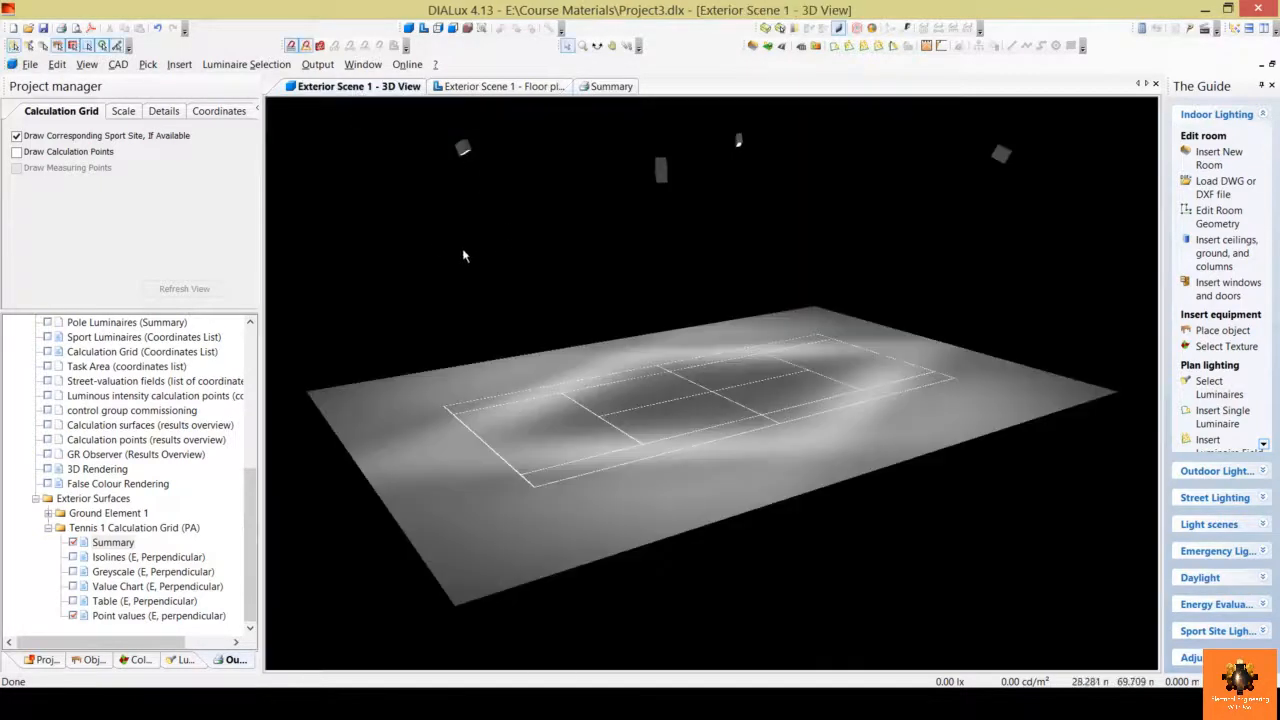
{"action": "right_click", "coordinate": [406, 214]}
{"action": "left_click", "coordinate": [390, 218]}
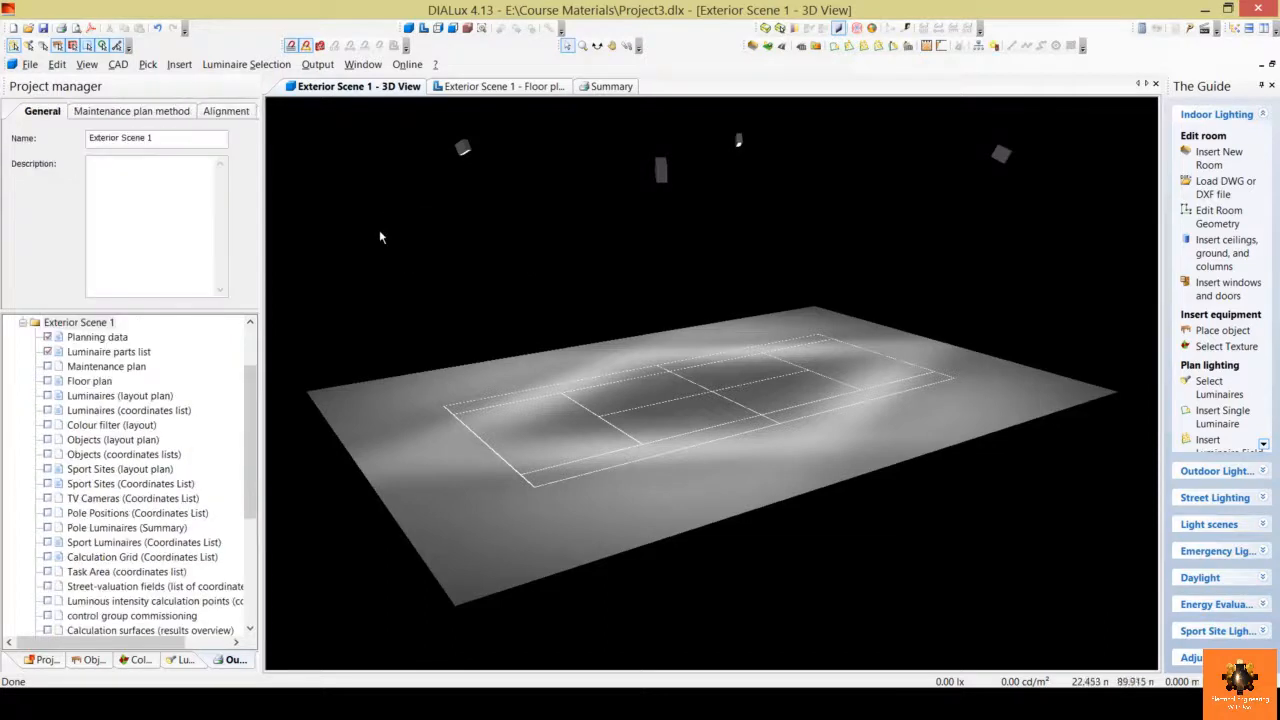
{"action": "left_click", "coordinate": [50, 661]}
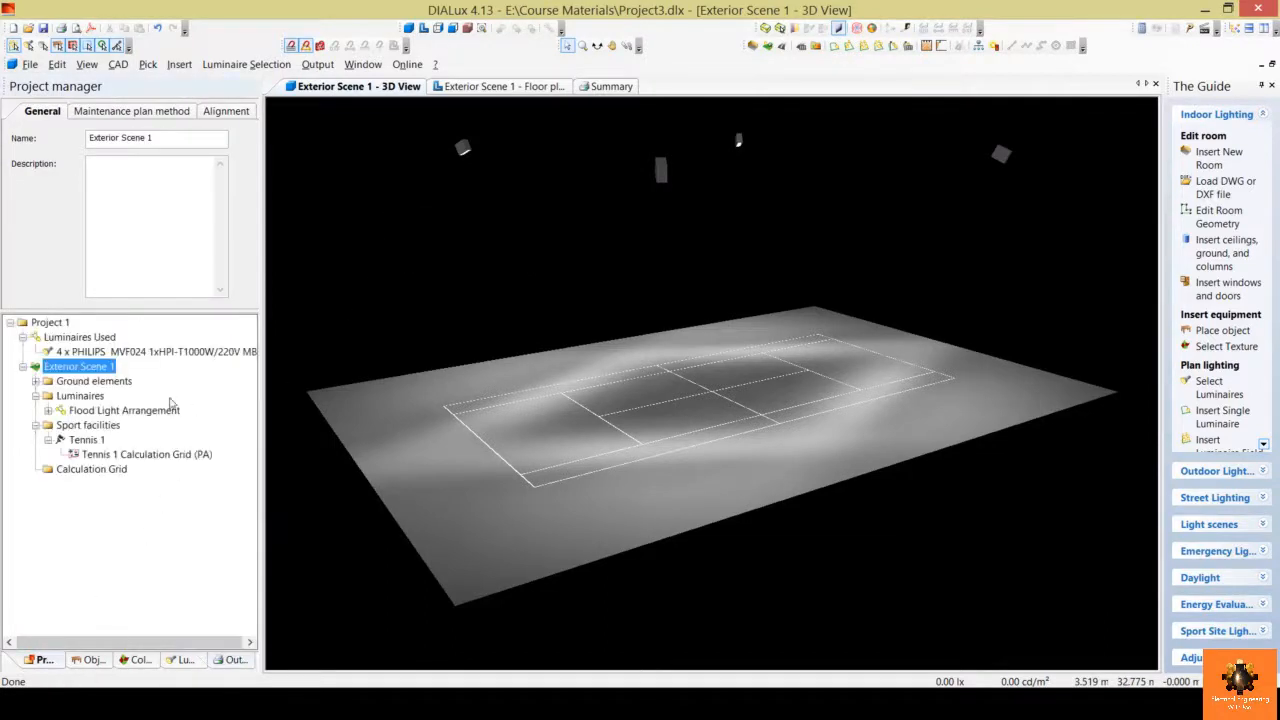
{"action": "right_click", "coordinate": [325, 288]}
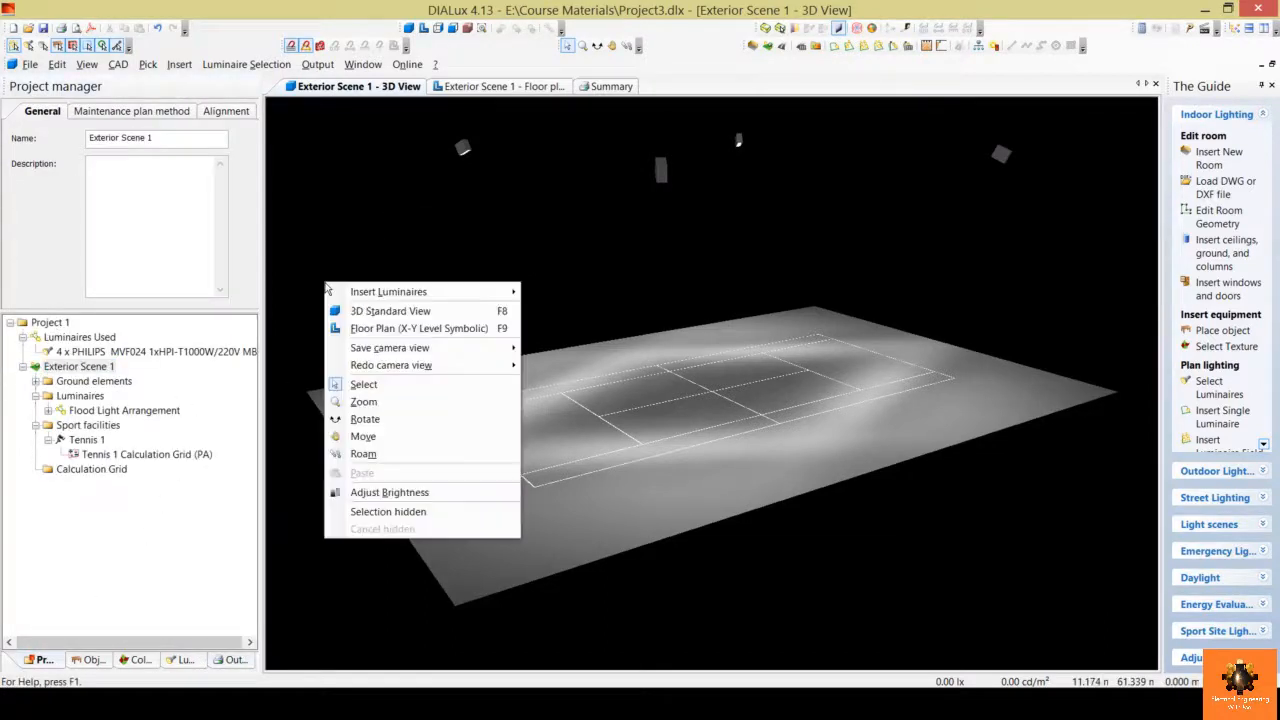
{"action": "left_click", "coordinate": [395, 332]}
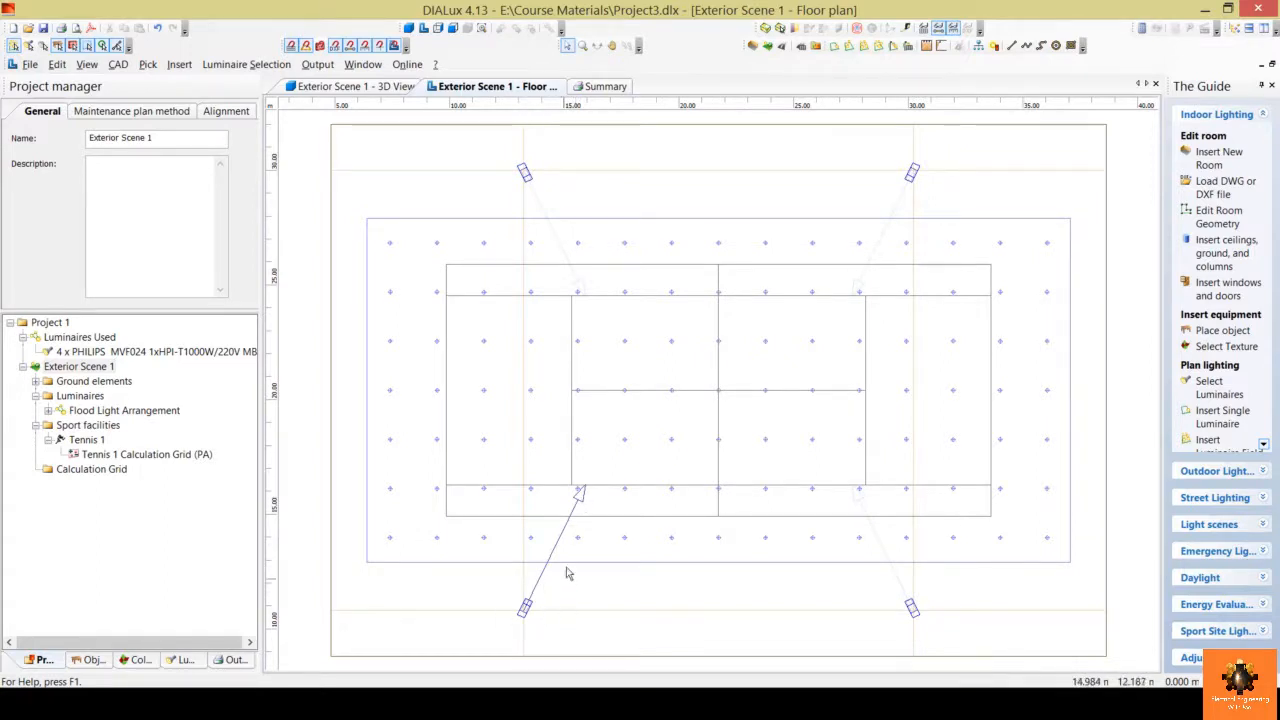
{"action": "left_click", "coordinate": [580, 500]}
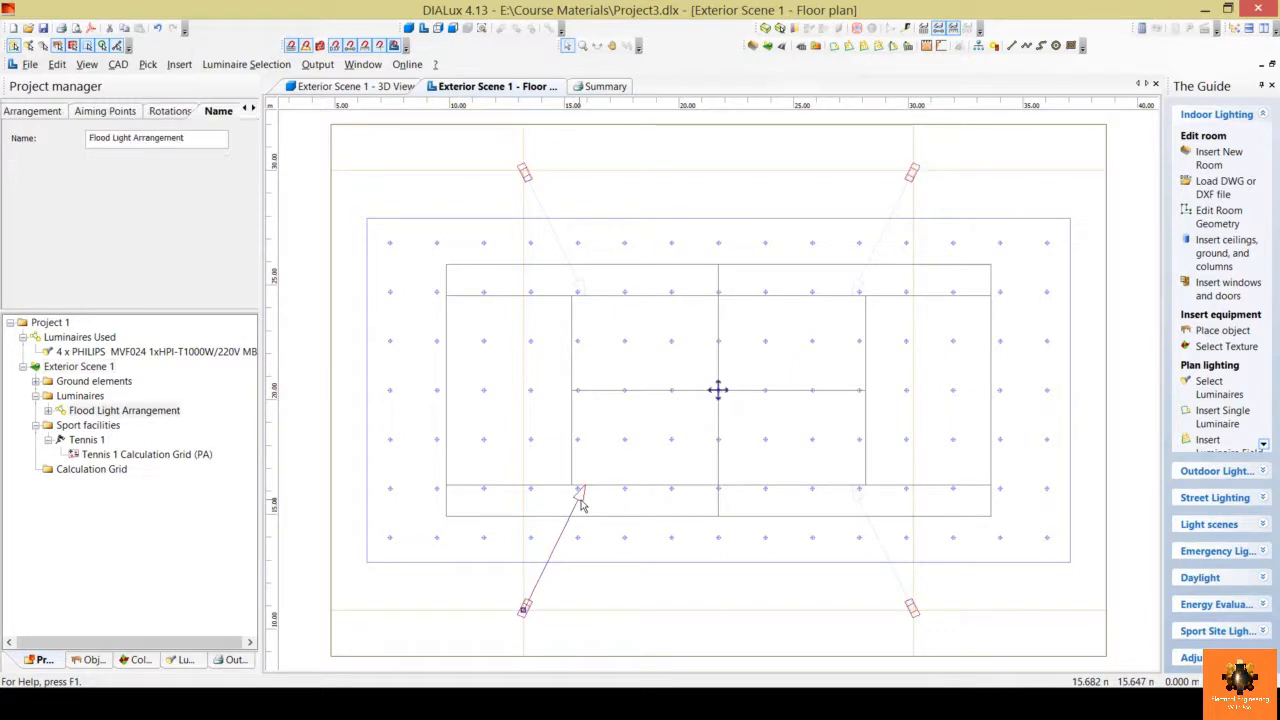
{"action": "left_click_drag", "start_coordinate": [587, 496], "coordinate": [575, 458]}
{"action": "left_click", "coordinate": [678, 430]}
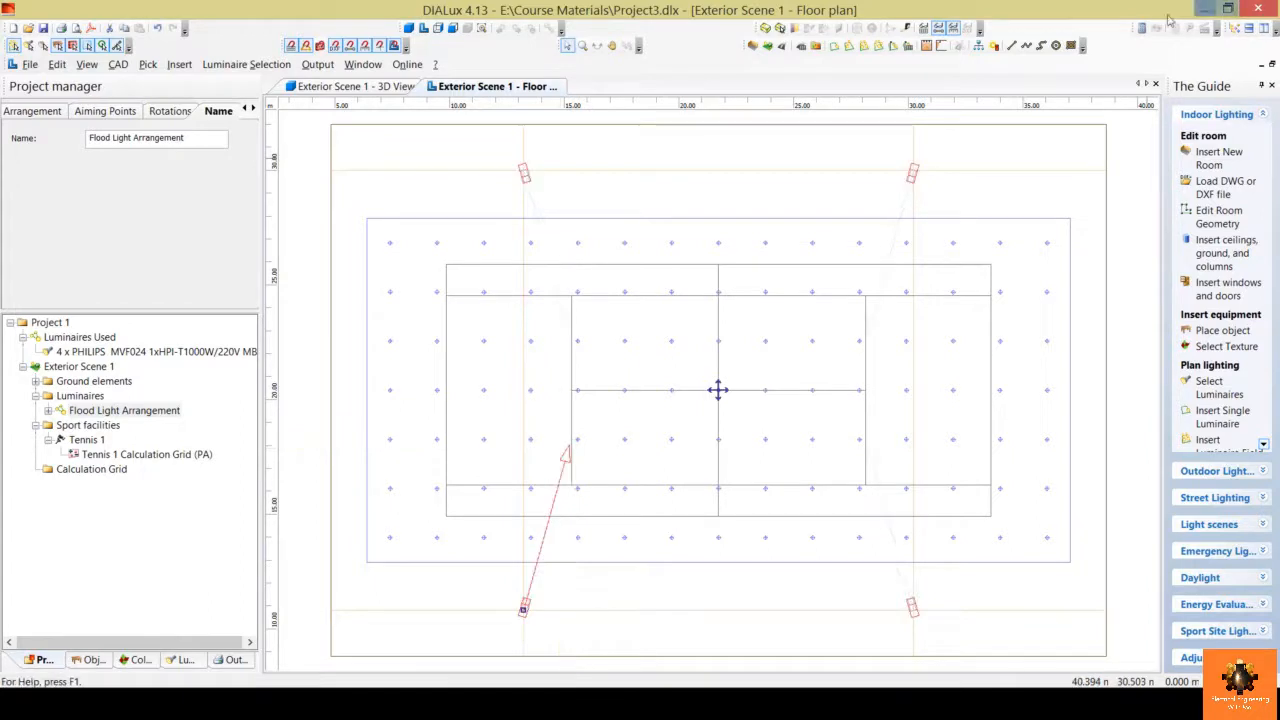
- Recalculate Exterior Scene 1 with the standard option and open the Summary output of the Tennis 1 Calculation Grid (PA)
{"action": "left_click", "coordinate": [1141, 27]}
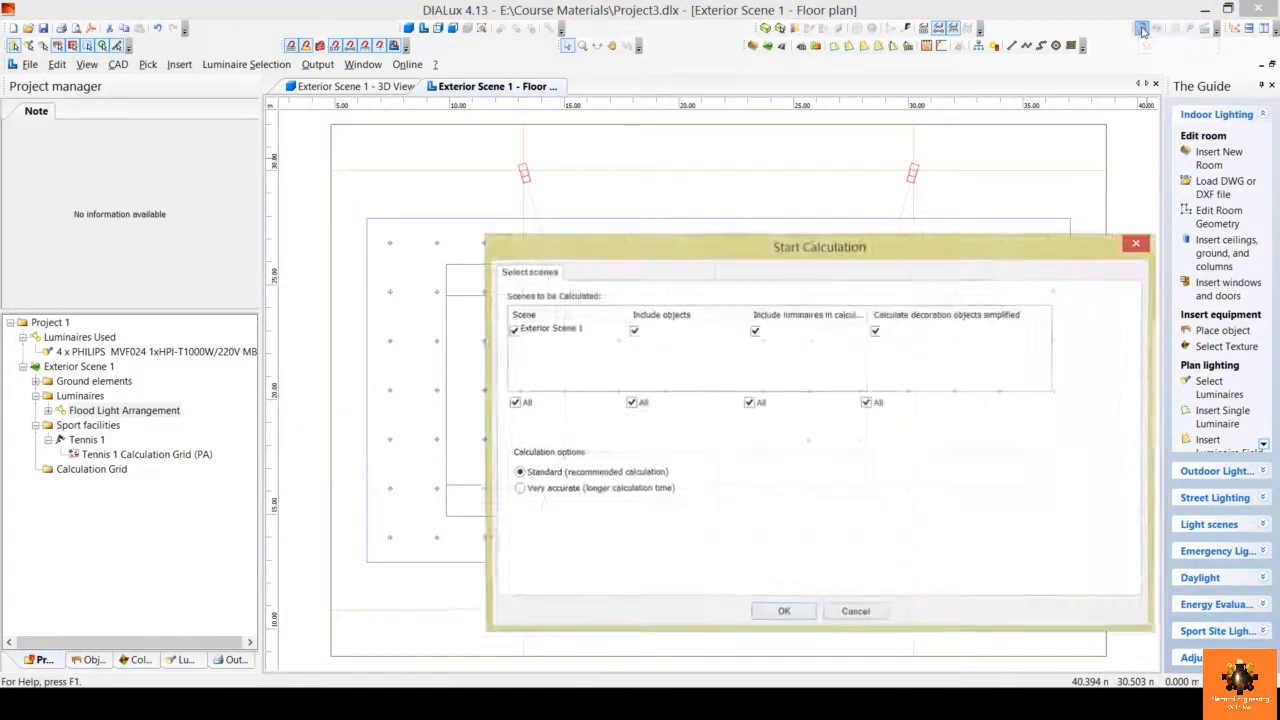
{"action": "left_click", "coordinate": [784, 612]}
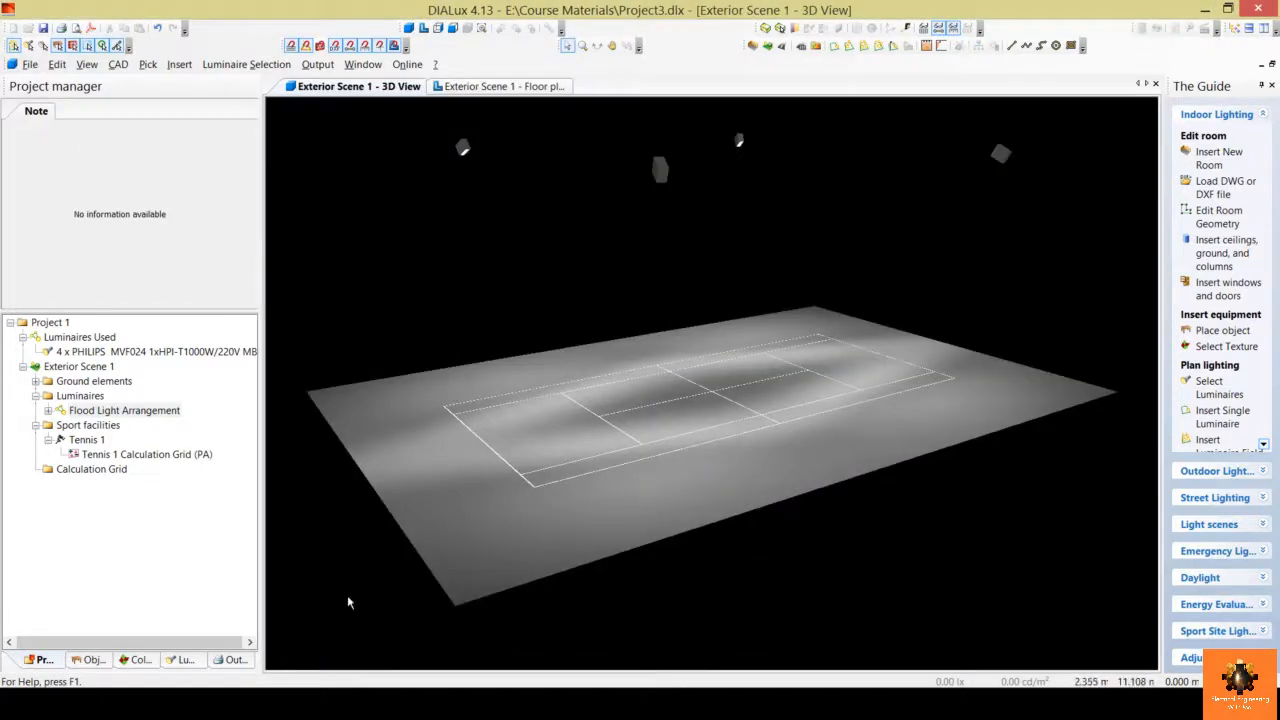
{"action": "left_click", "coordinate": [236, 660]}
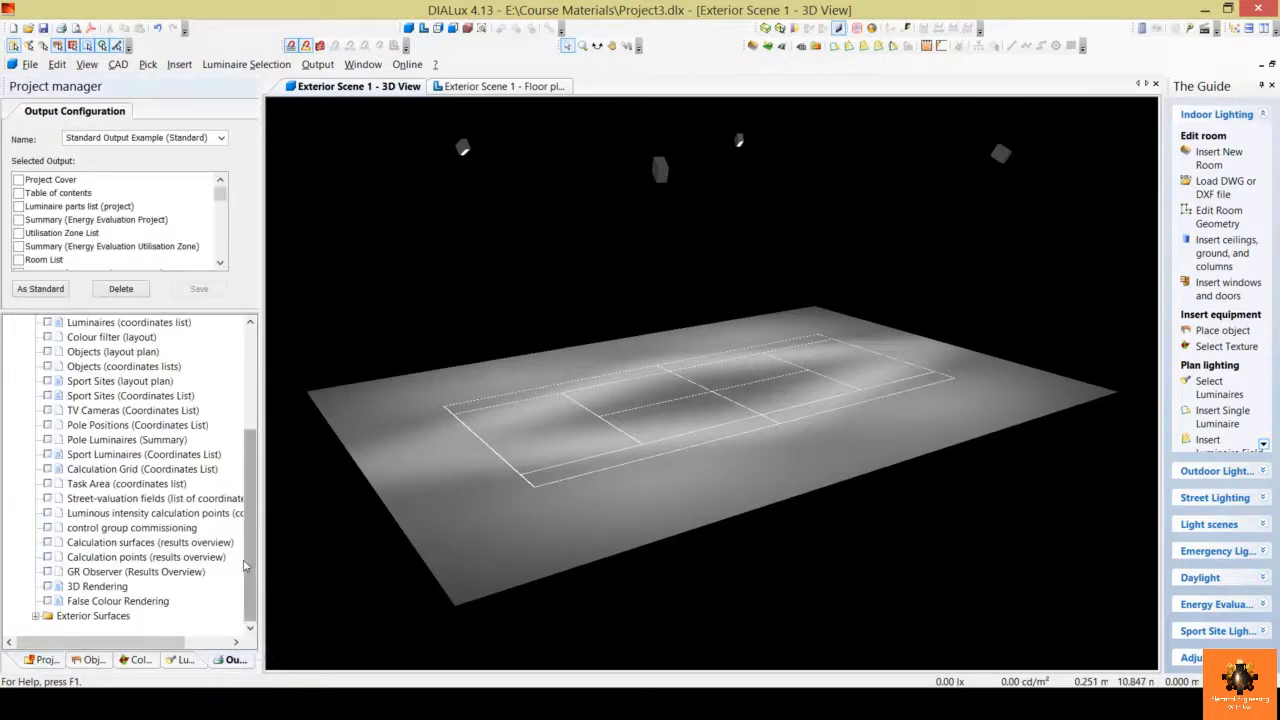
{"action": "left_click", "coordinate": [35, 616]}
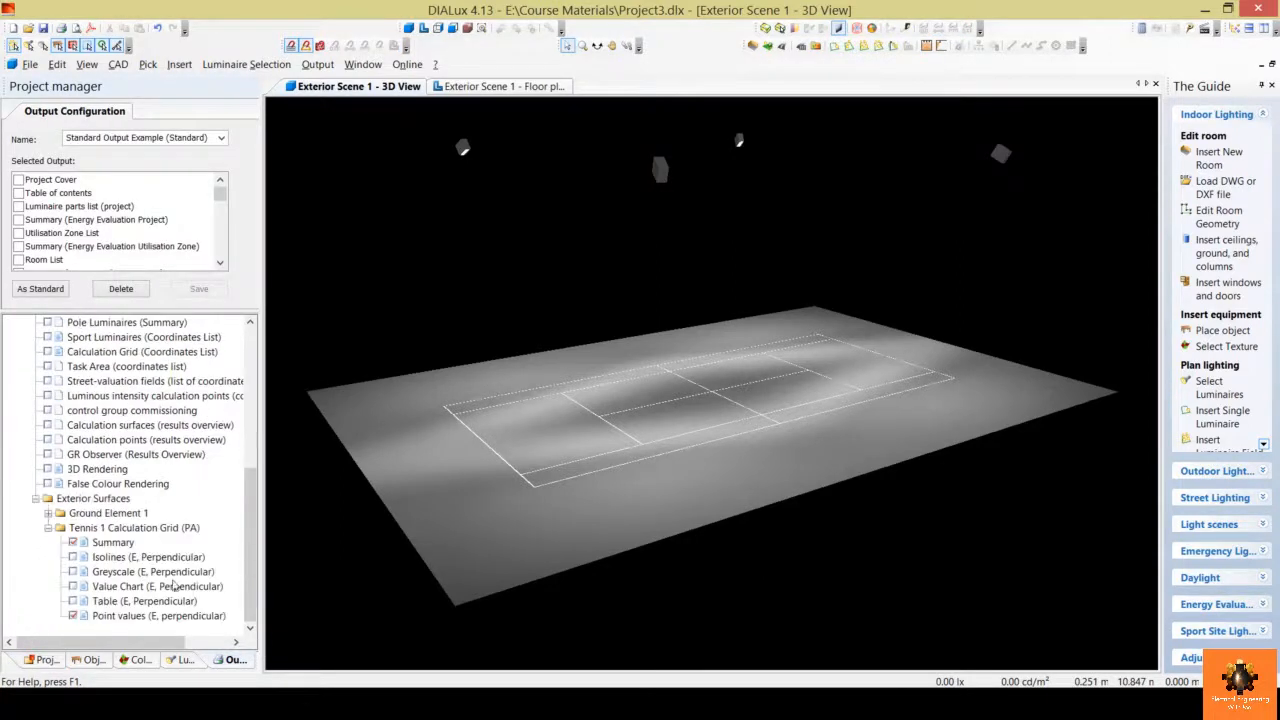
{"action": "left_click", "coordinate": [113, 542]}
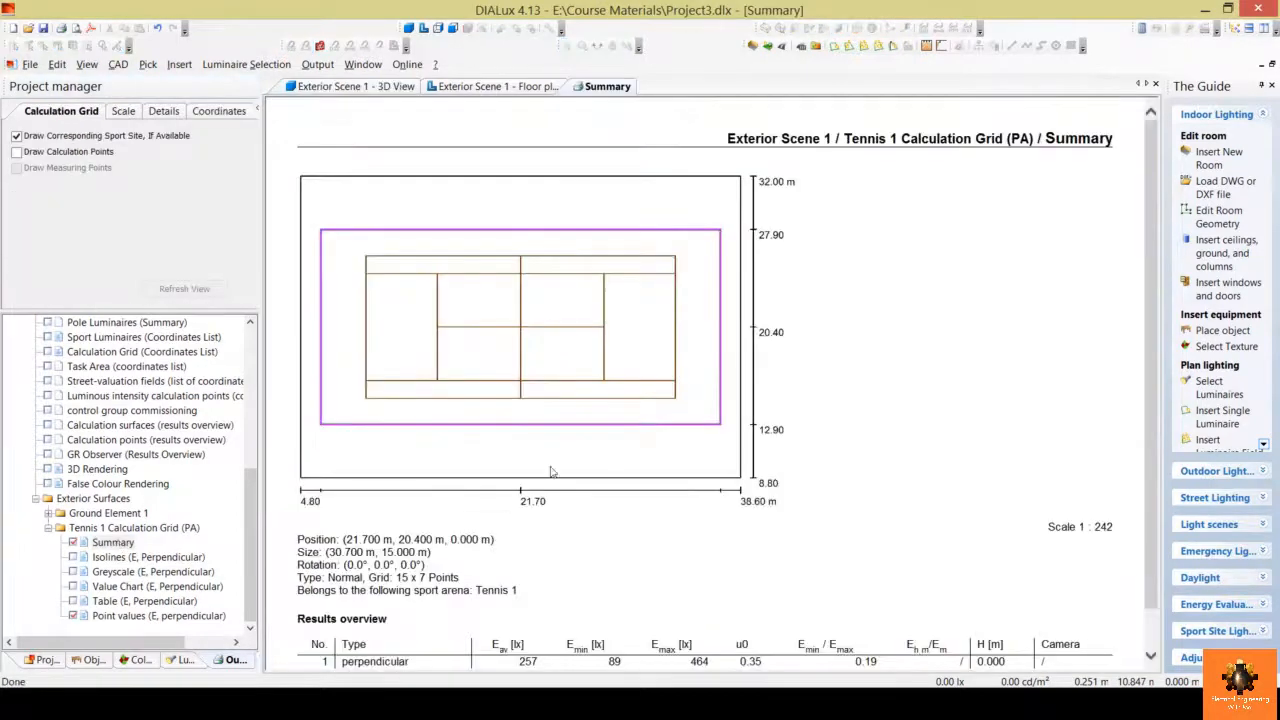
- Check the average illuminance Eav in the results overview of the tennis grid summary
{"action": "left_click_drag", "start_coordinate": [1150, 270], "coordinate": [1149, 322]}
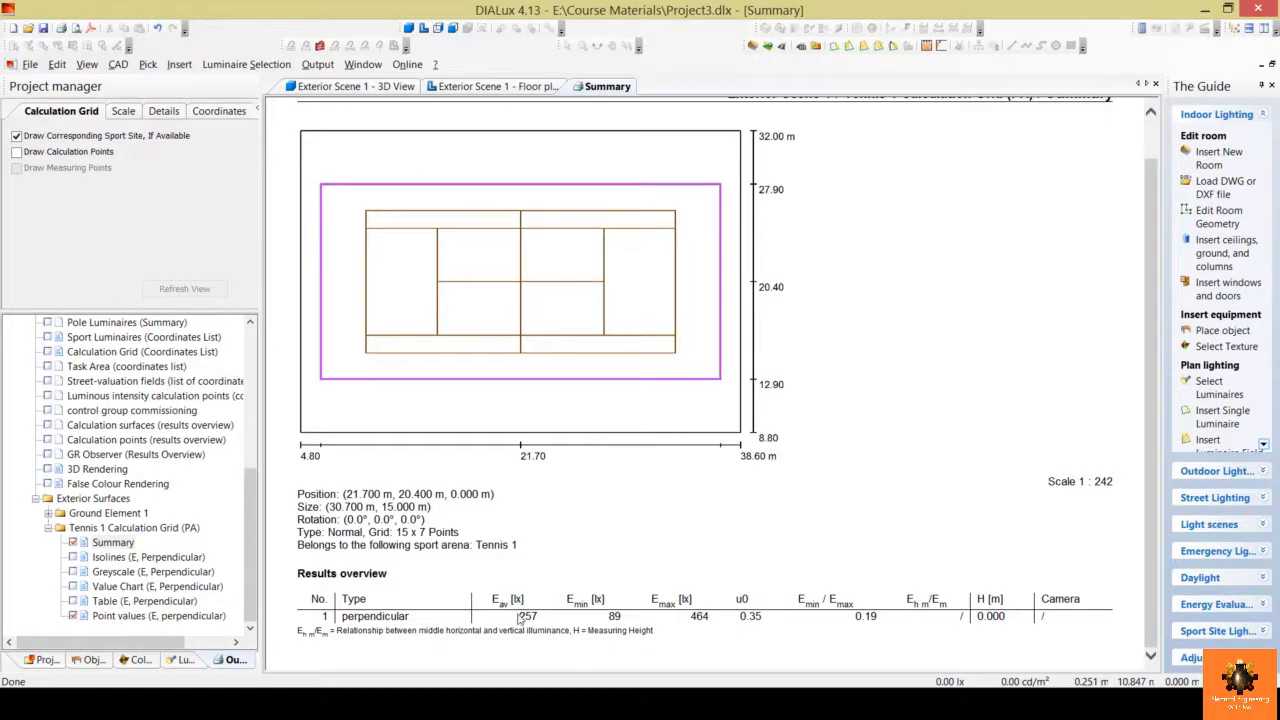
{"action": "left_click_drag", "start_coordinate": [518, 617], "coordinate": [542, 618]}
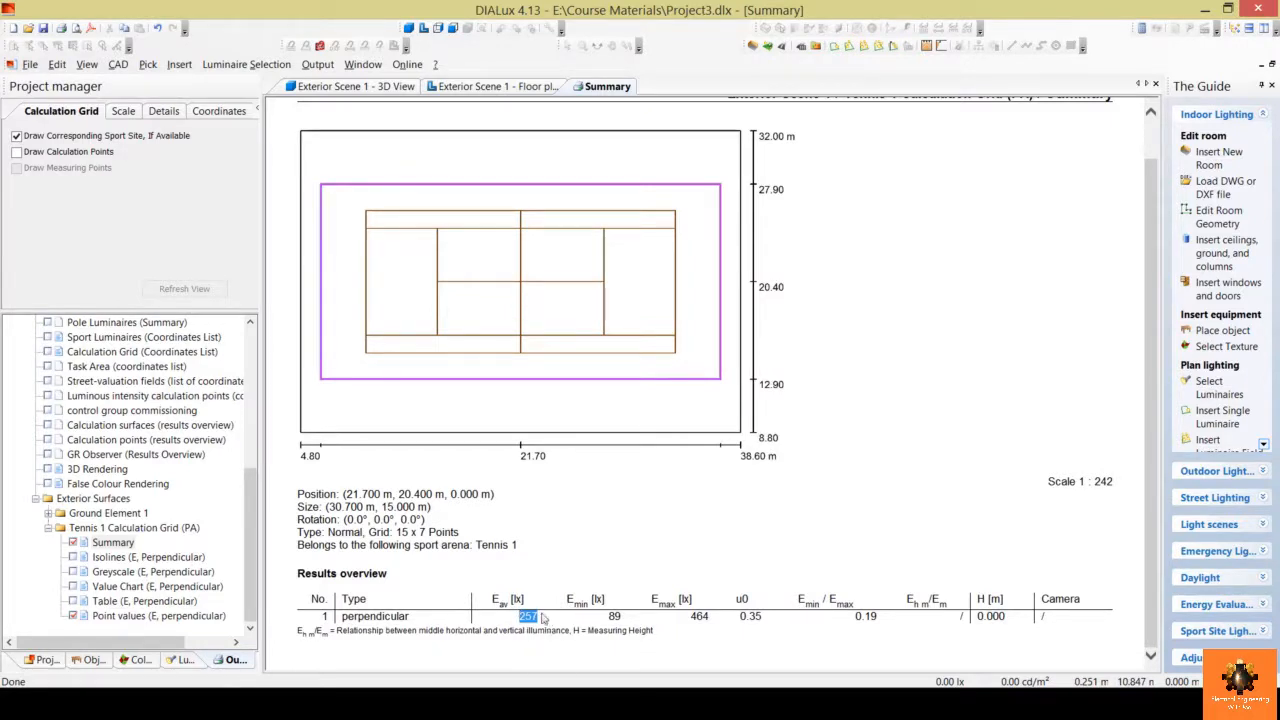
{"action": "left_click", "coordinate": [551, 563]}
- Examine the light distribution on the tennis court in the 3D view from several angles
{"action": "left_click", "coordinate": [400, 87]}
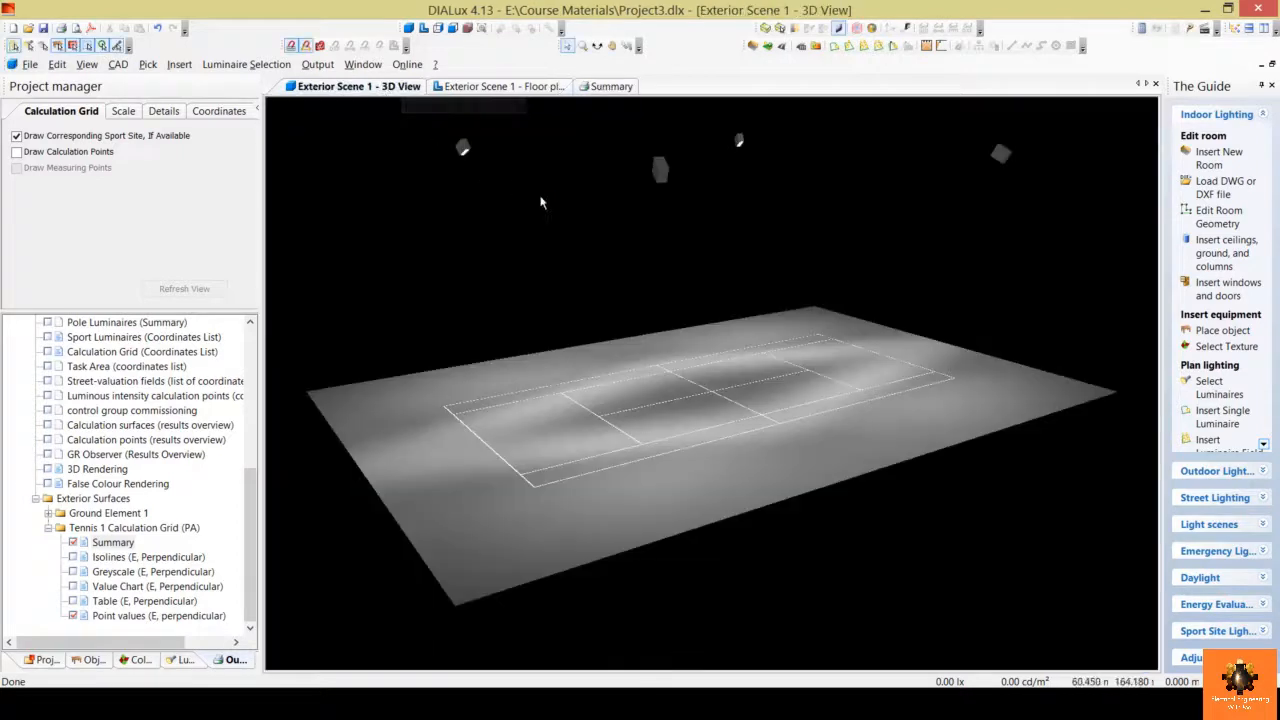
{"action": "left_click", "coordinate": [683, 391]}
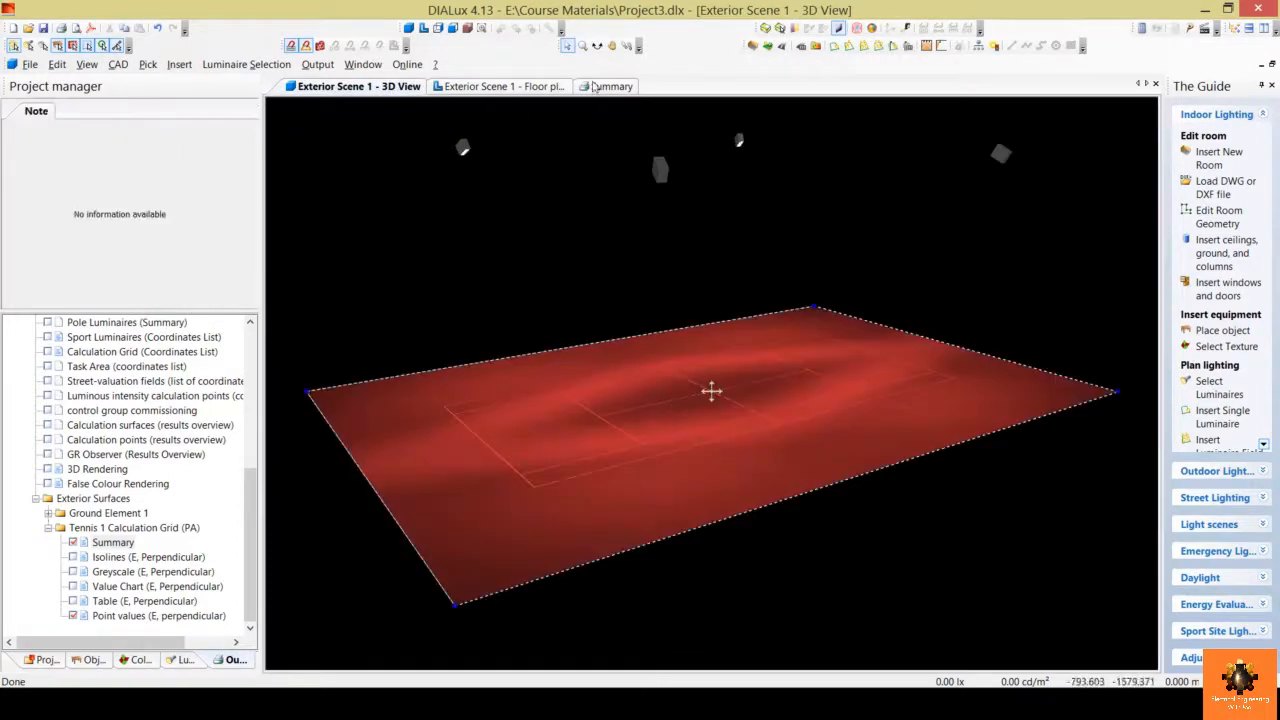
{"action": "left_click", "coordinate": [597, 45]}
{"action": "left_click_drag", "start_coordinate": [643, 360], "coordinate": [685, 393]}
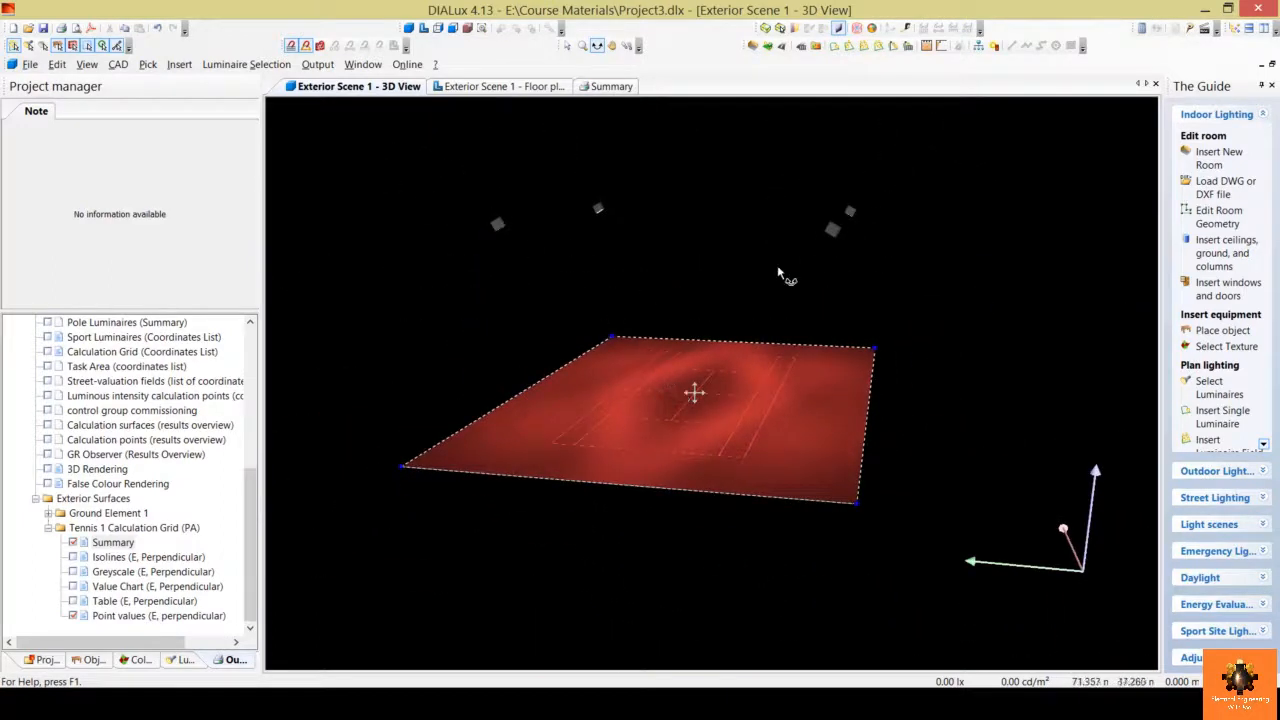
{"action": "left_click_drag", "start_coordinate": [778, 272], "coordinate": [673, 210]}
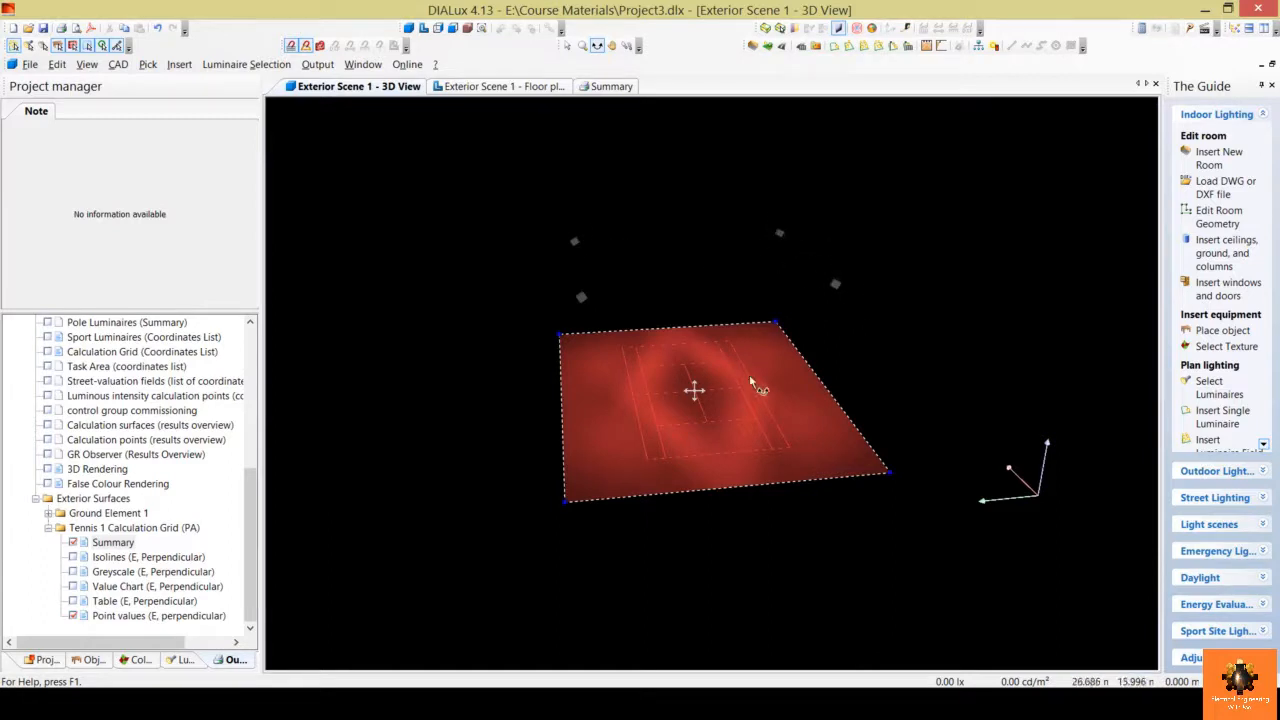
{"action": "left_click_drag", "start_coordinate": [751, 383], "coordinate": [741, 305]}
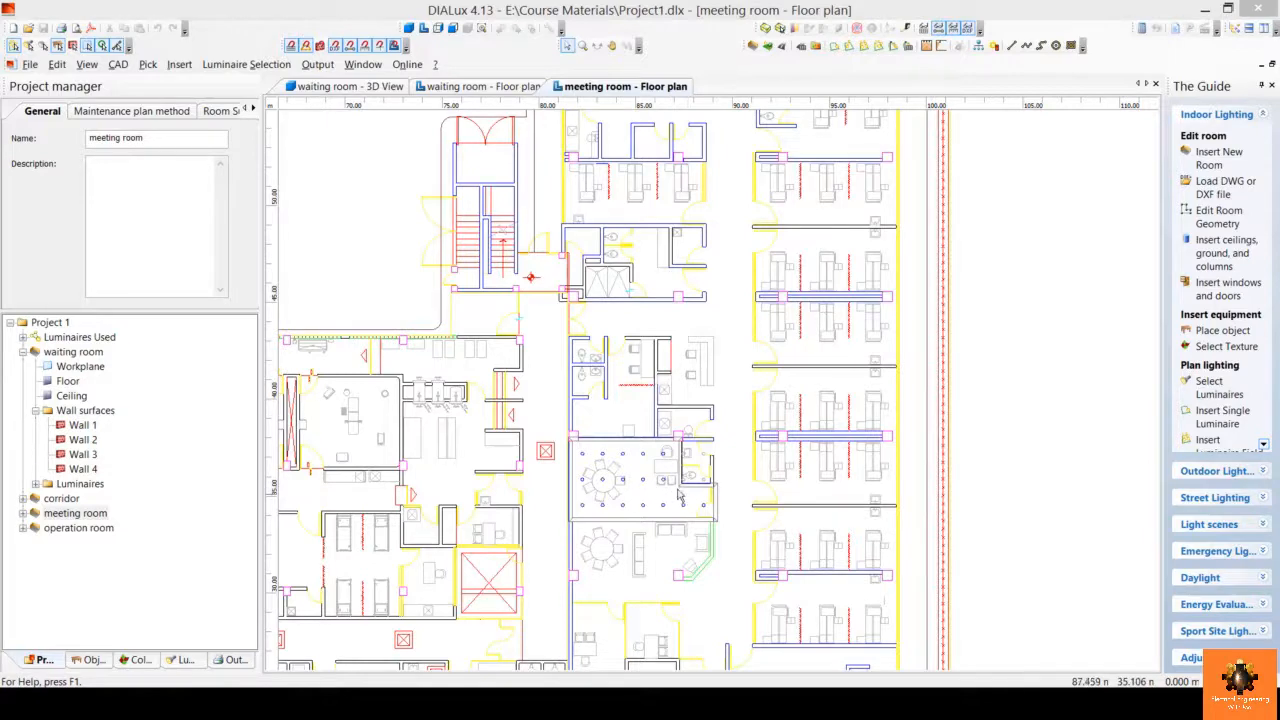
- In the meeting room floor plan of Project1, split the PHILIPS DN135B luminaire field arrangement into individual luminaires
{"action": "scroll", "coordinate": [668, 490], "scroll_direction": "up", "scroll_amount": 5}
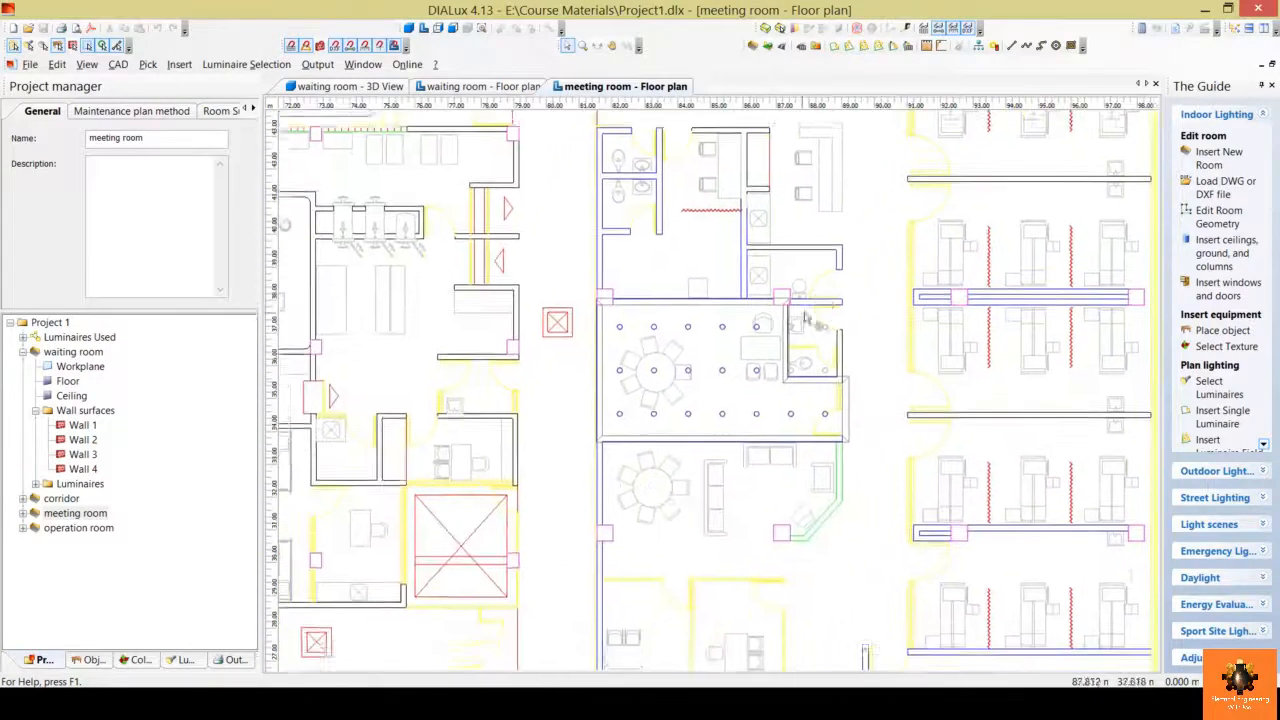
{"action": "scroll", "coordinate": [688, 477], "scroll_direction": "up", "scroll_amount": 3}
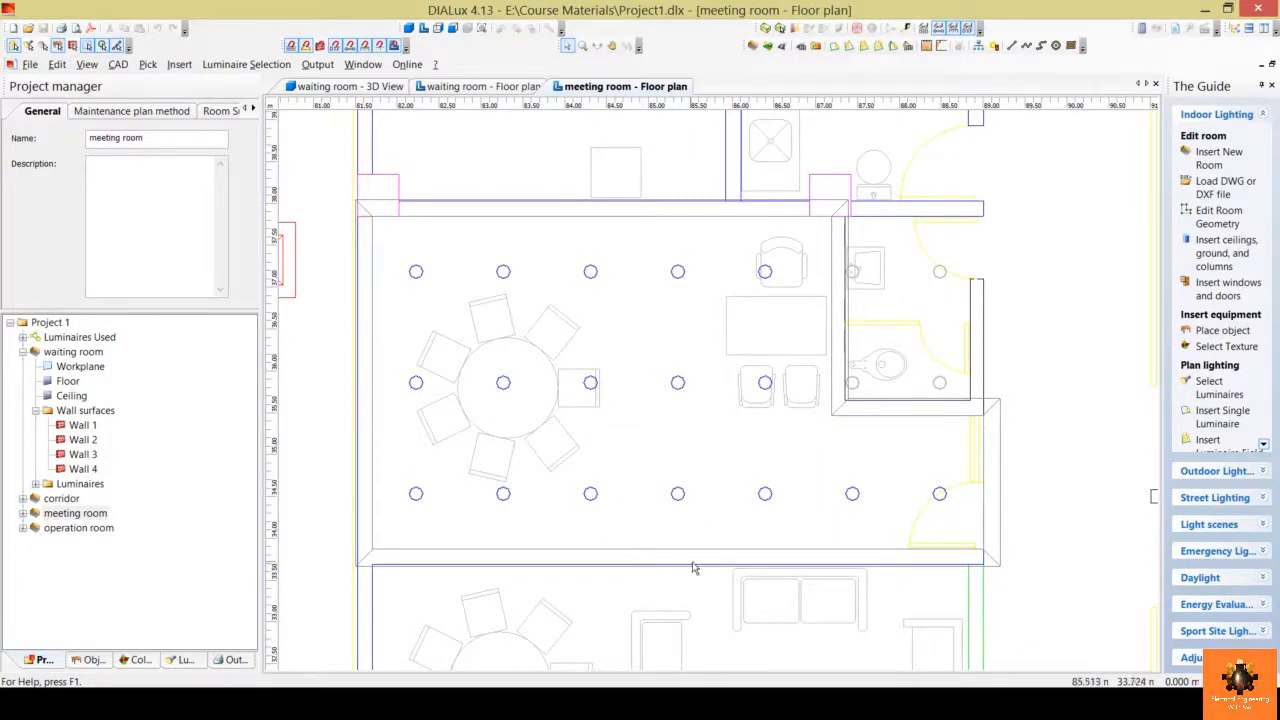
{"action": "left_click", "coordinate": [764, 272]}
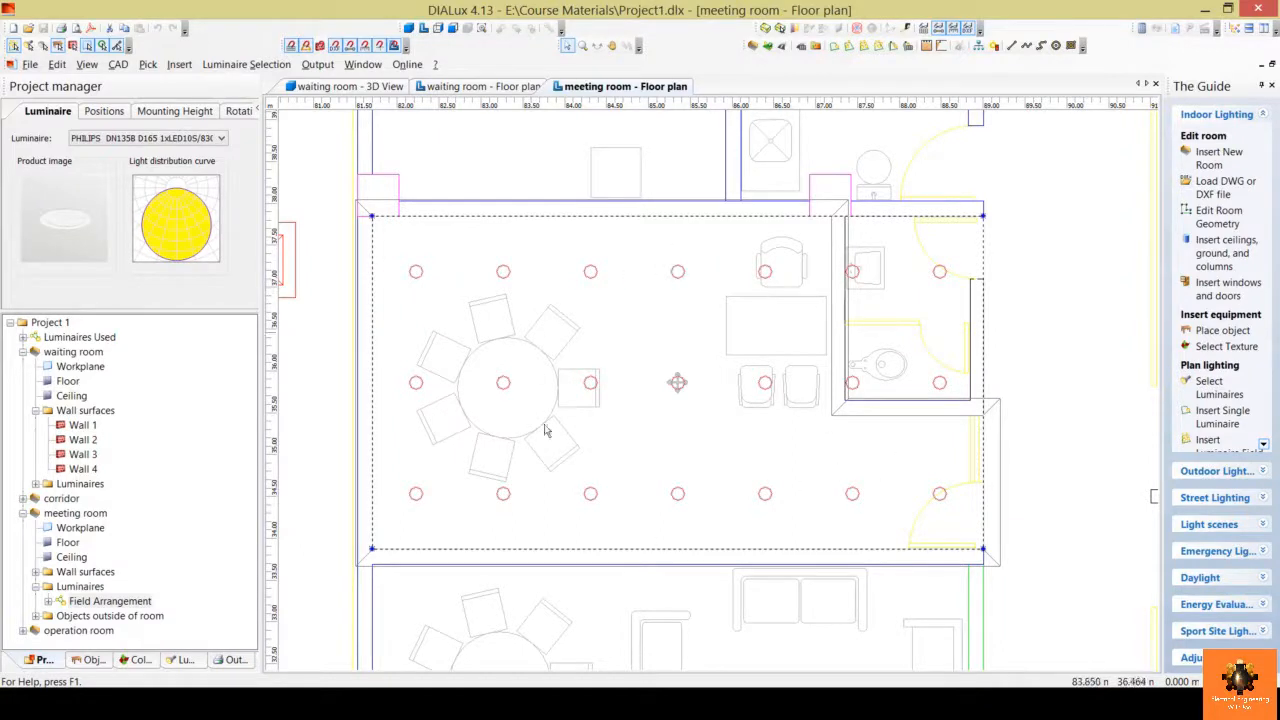
{"action": "left_click", "coordinate": [728, 355]}
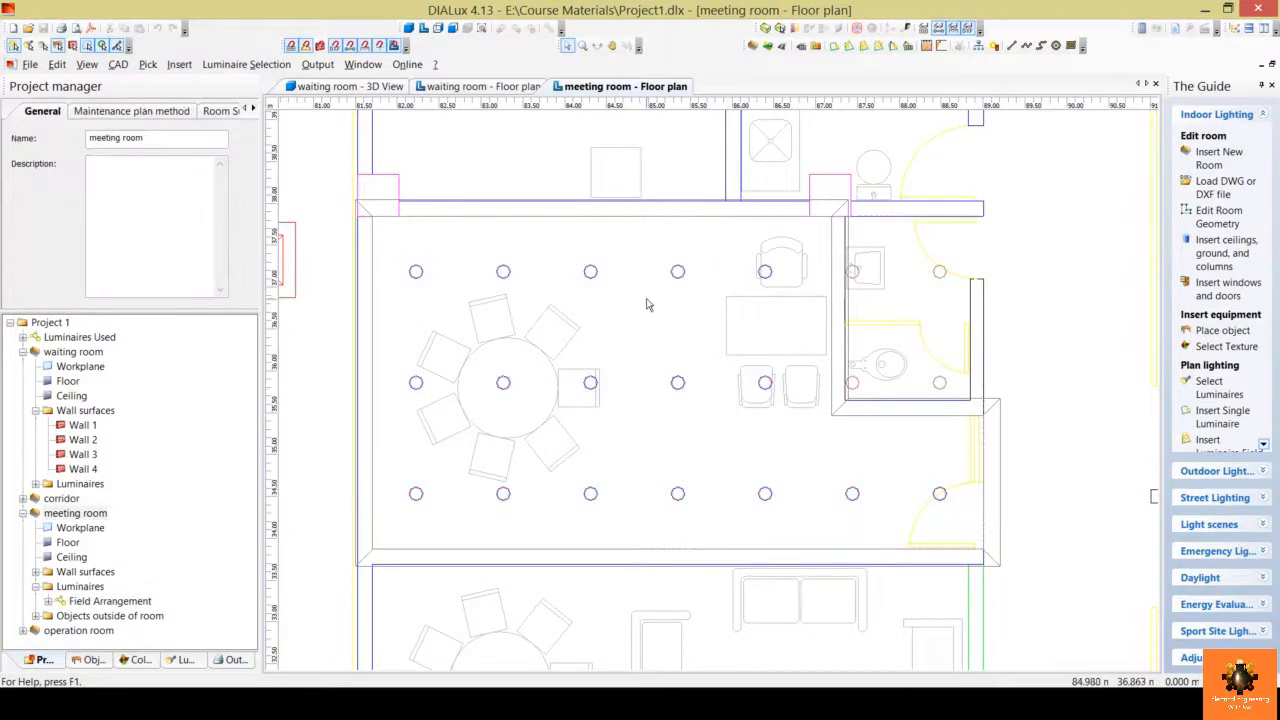
{"action": "left_click", "coordinate": [592, 273]}
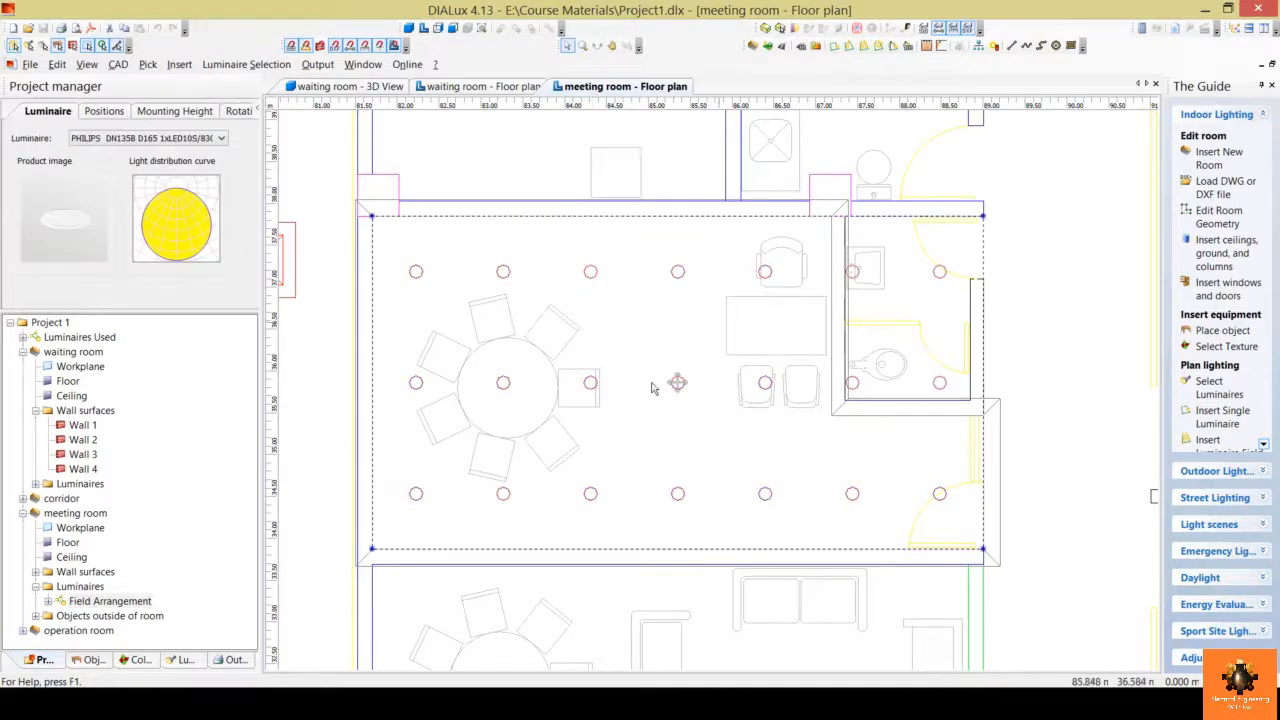
{"action": "right_click", "coordinate": [590, 276]}
{"action": "left_click", "coordinate": [688, 336]}
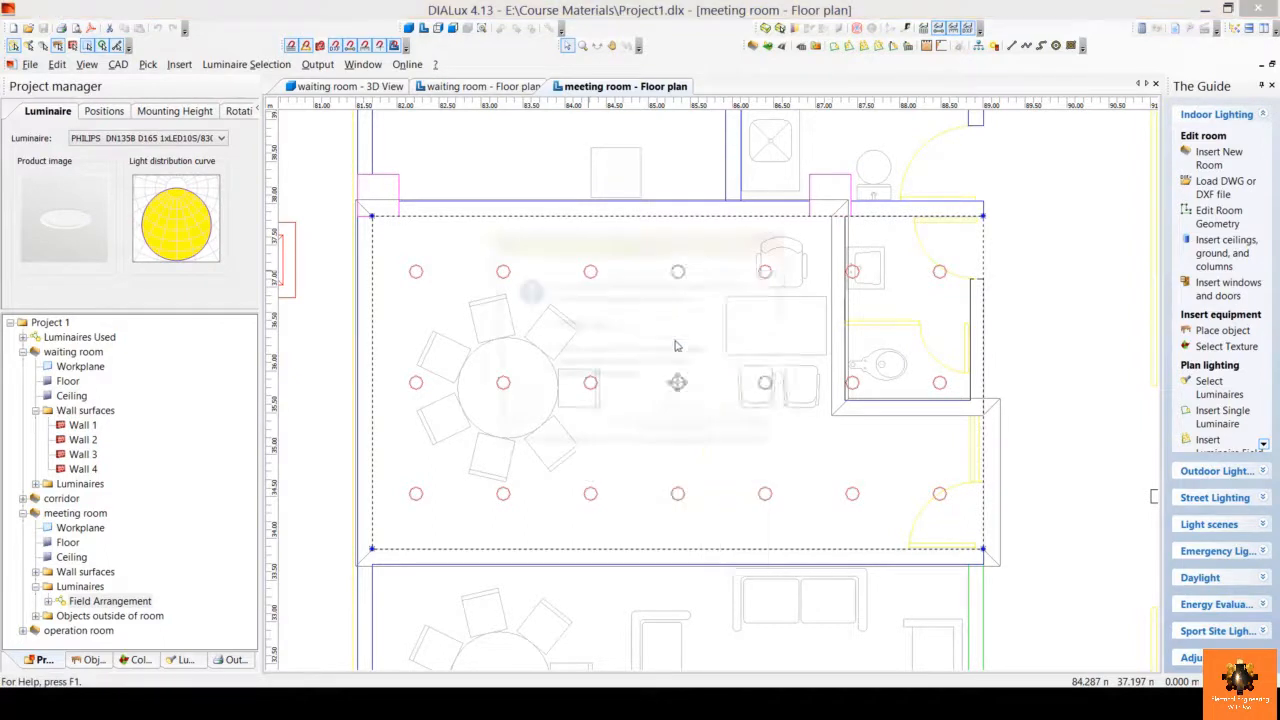
{"action": "left_click", "coordinate": [684, 436]}
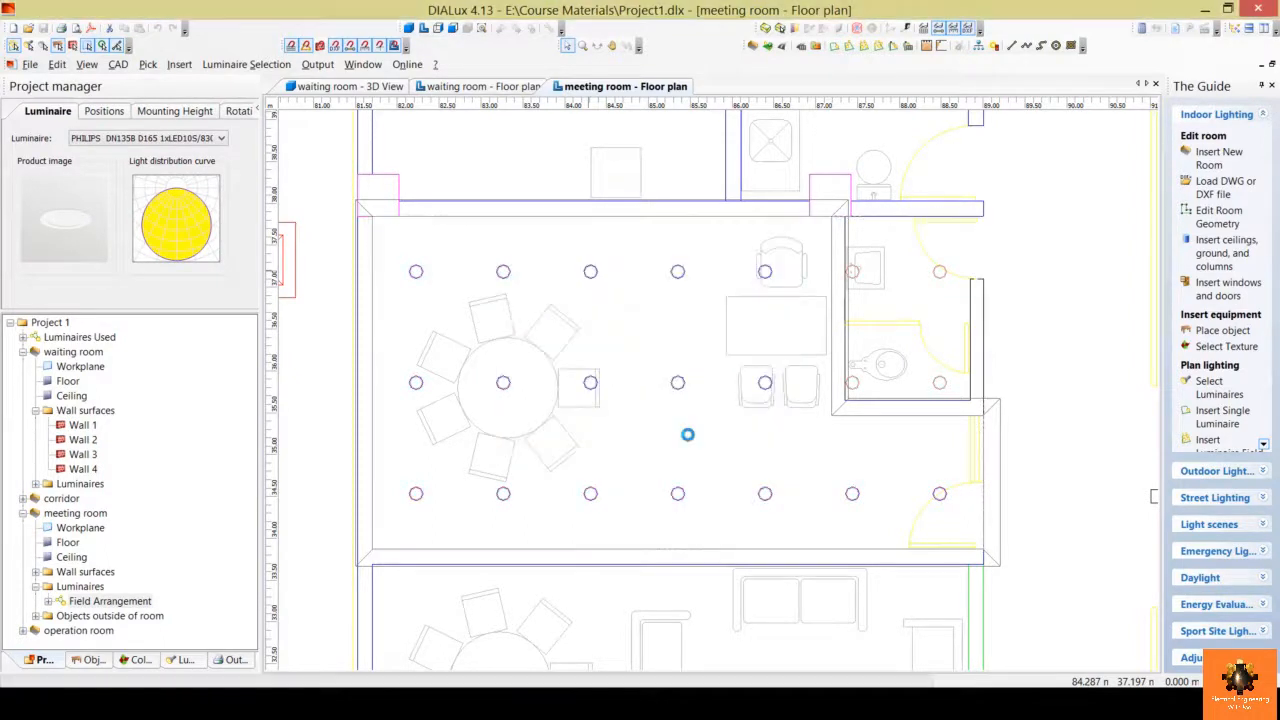
{"action": "left_click", "coordinate": [680, 518]}
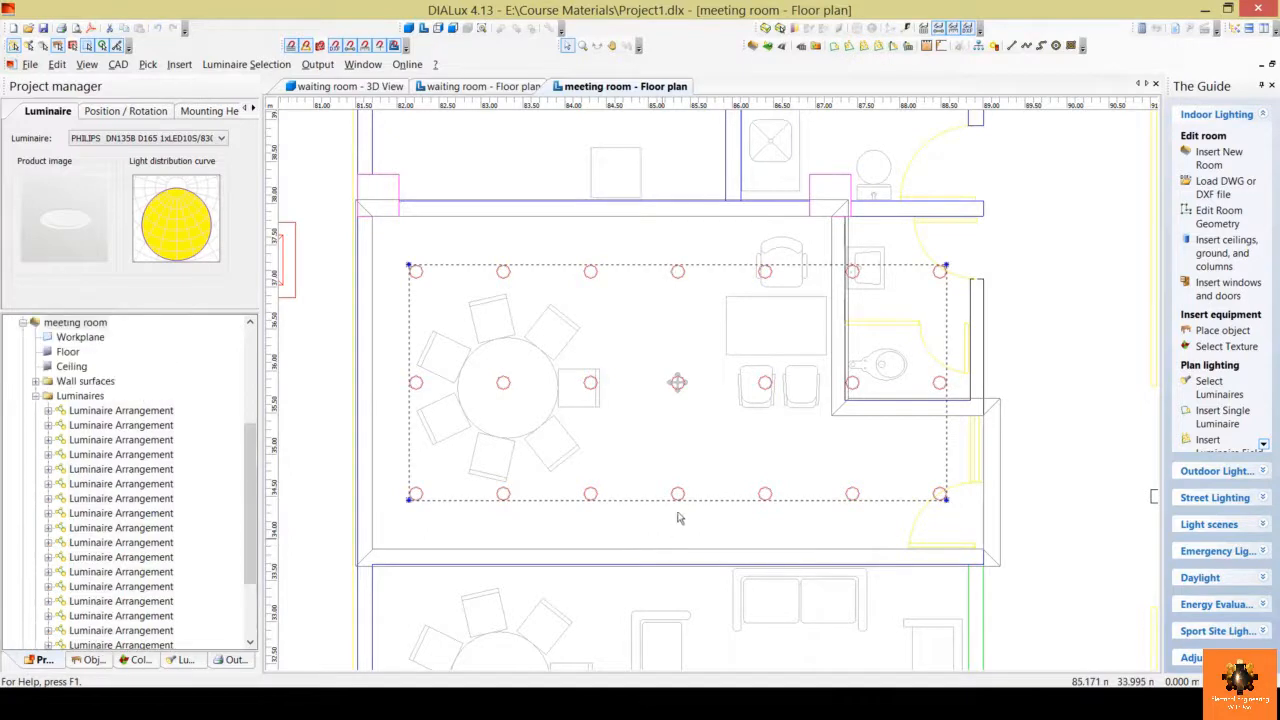
- Select several meeting room luminaires one at a time to check that each is a separate object
{"action": "left_click", "coordinate": [679, 495]}
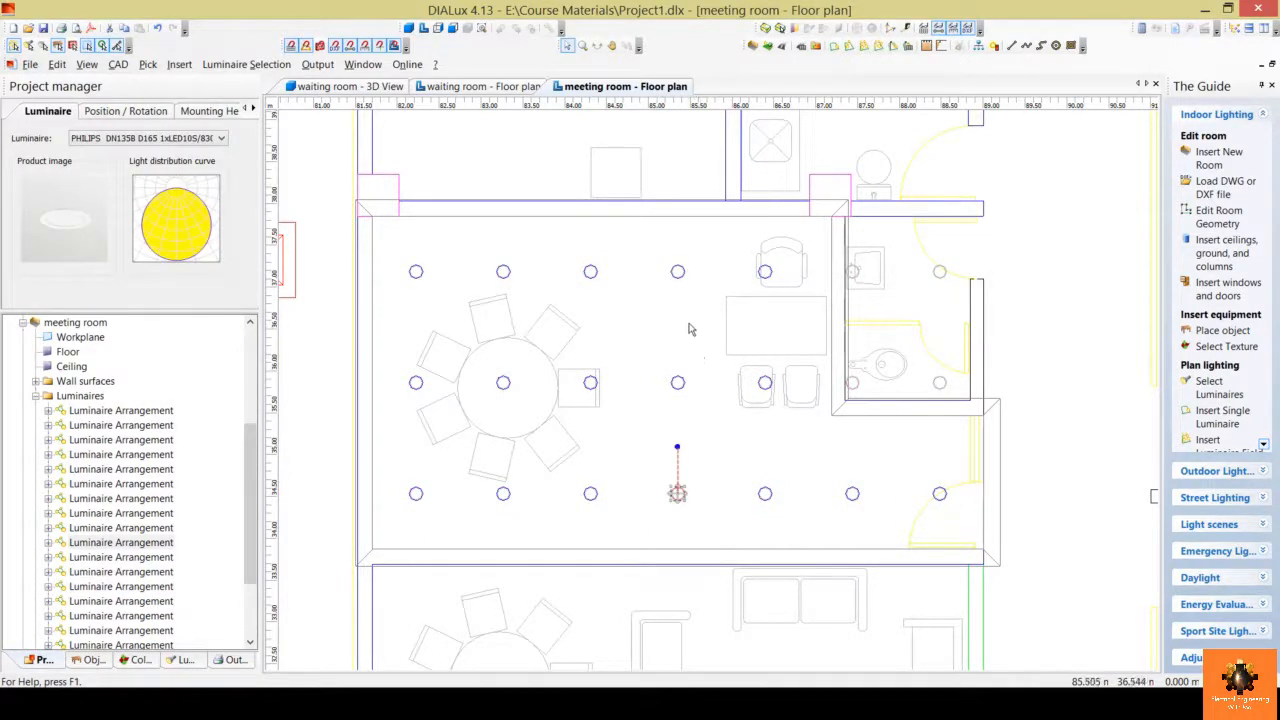
{"action": "left_click", "coordinate": [677, 287]}
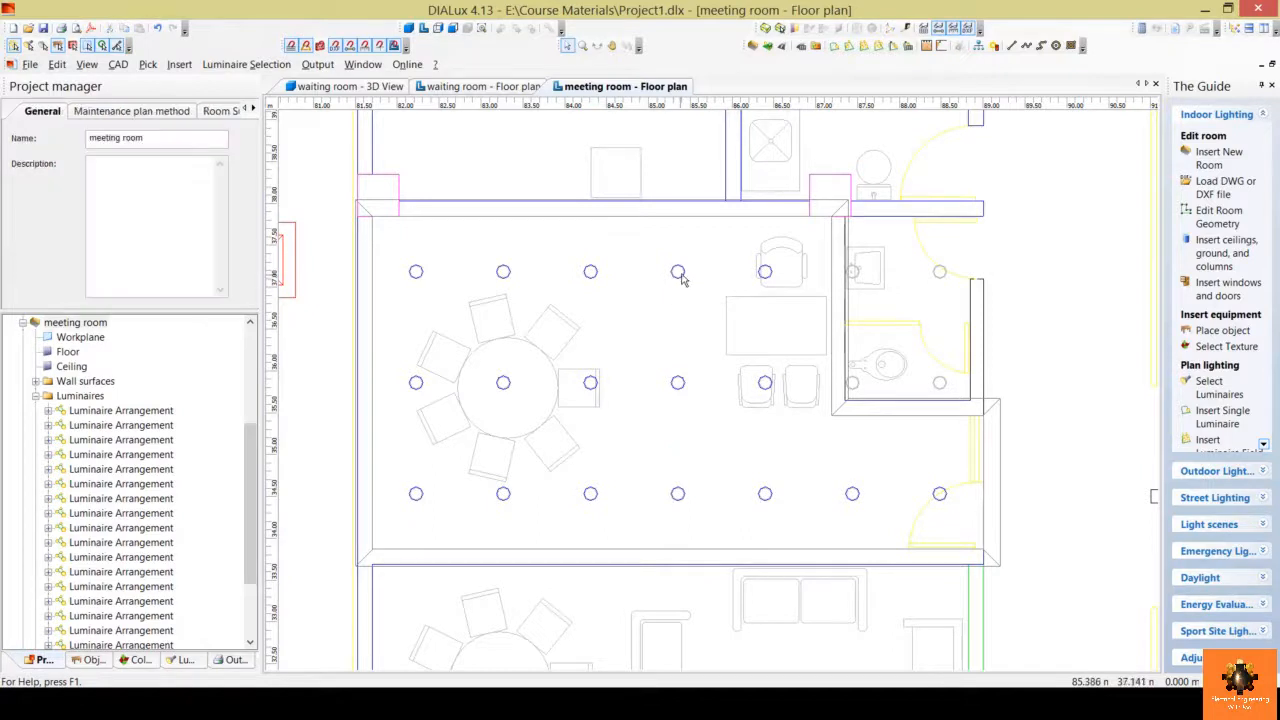
{"action": "left_click", "coordinate": [678, 276]}
{"action": "left_click", "coordinate": [591, 280]}
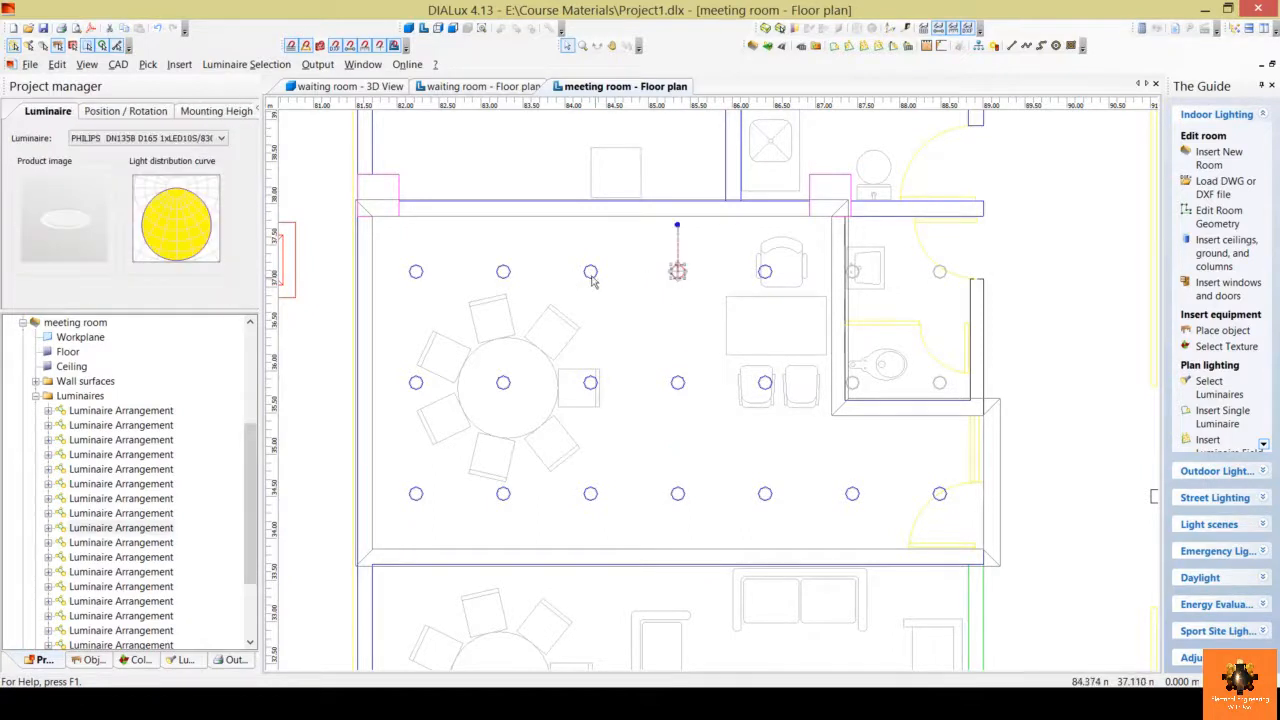
{"action": "left_click", "coordinate": [505, 277]}
{"action": "left_click", "coordinate": [639, 311]}
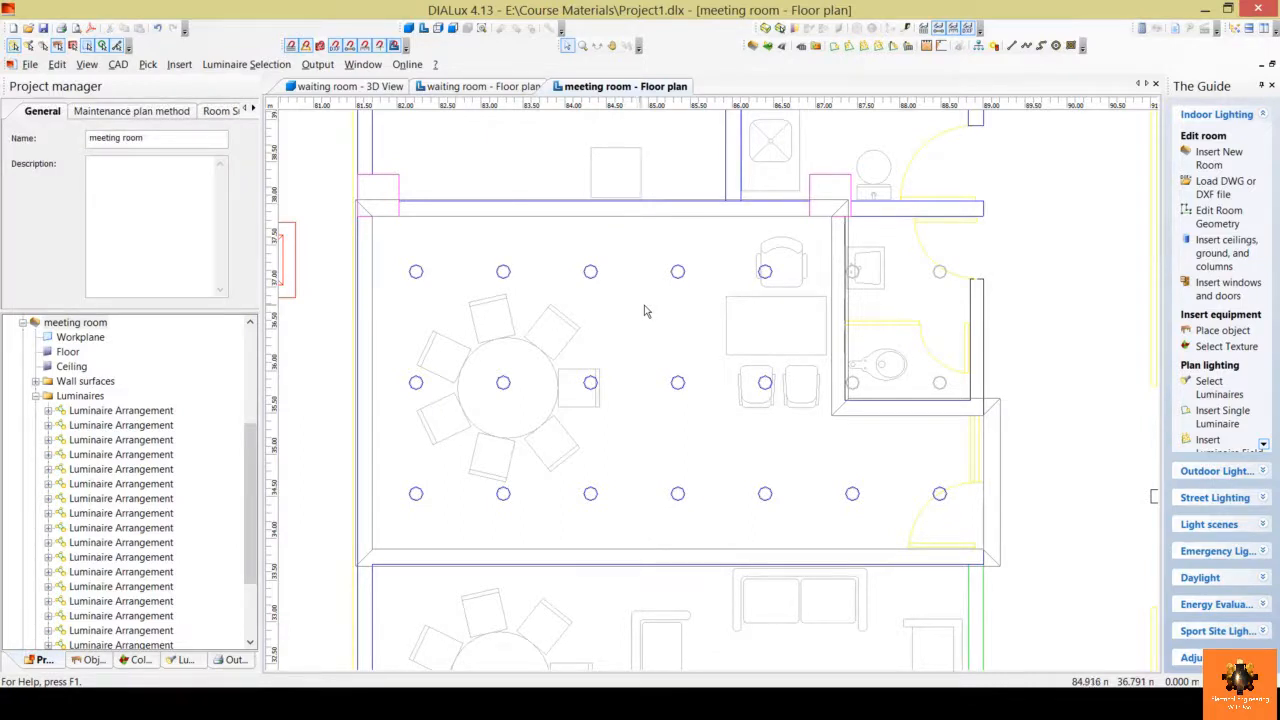
- Add four meeting room luminaires (top row fifth, middle row fourth, bottom row first and sixth) to a new control group
{"action": "left_click", "coordinate": [766, 278]}
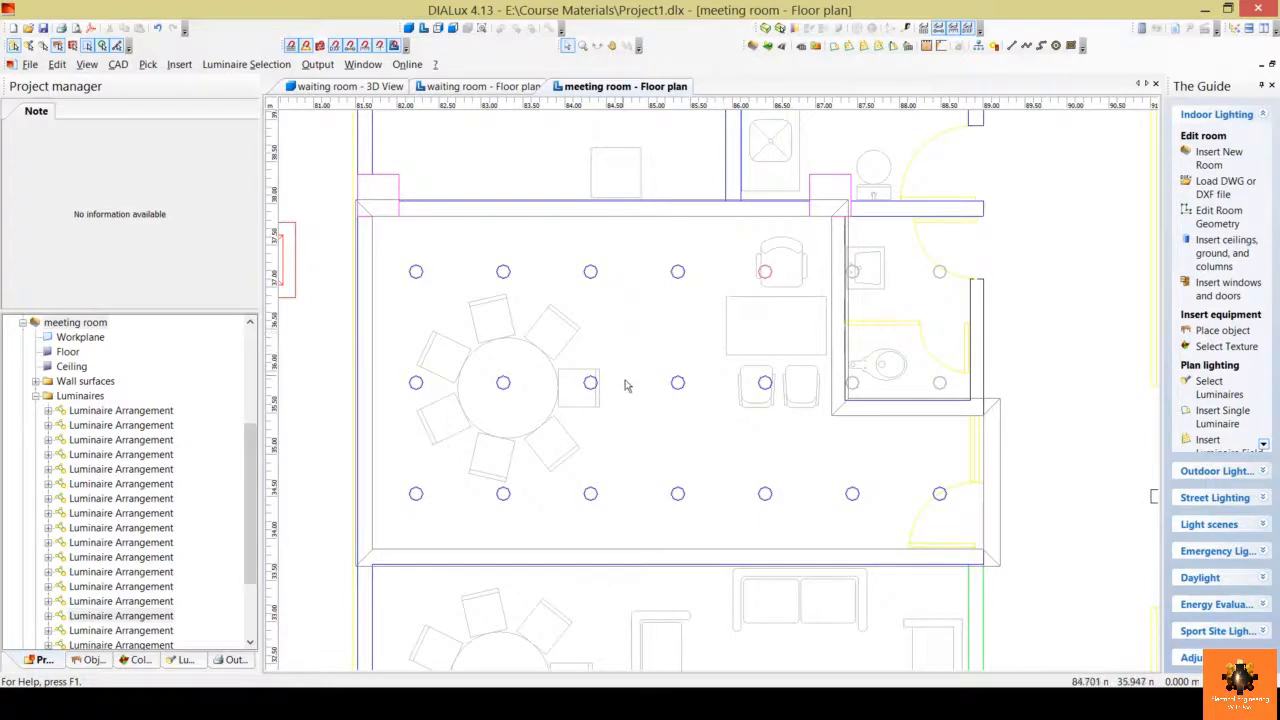
{"action": "left_click", "coordinate": [677, 385], "text": "ctrl"}
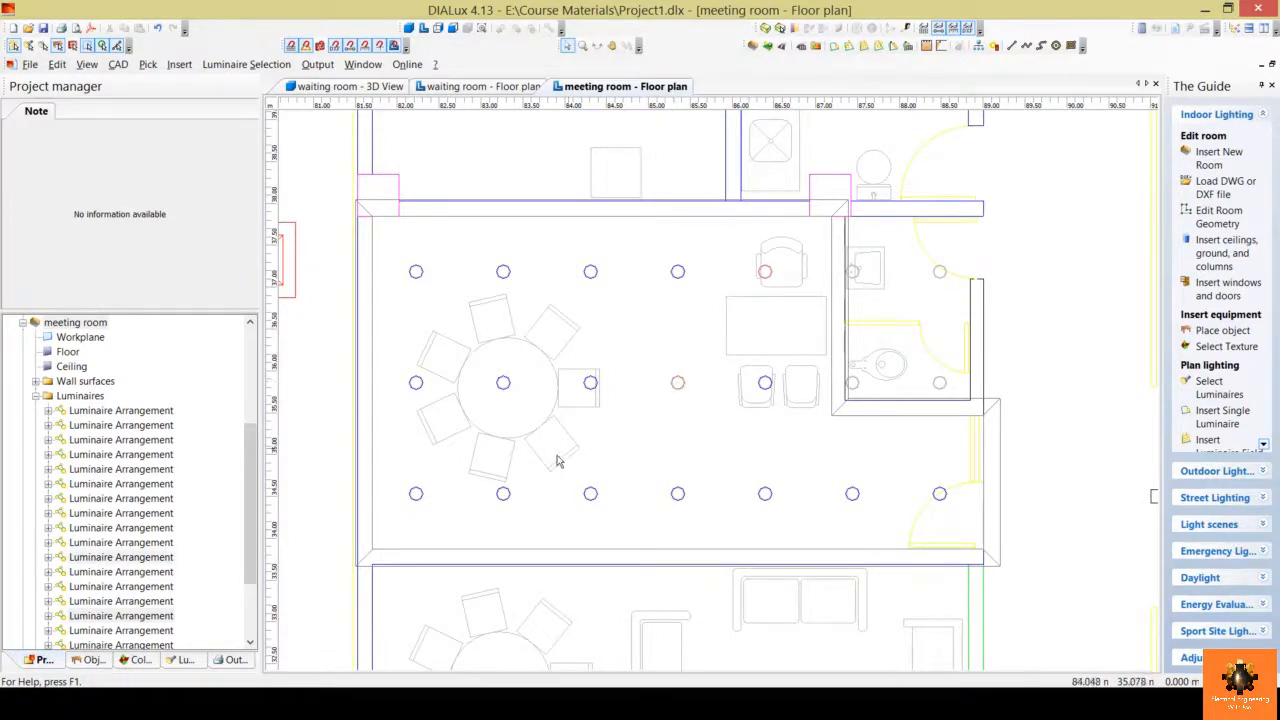
{"action": "left_click", "coordinate": [412, 499], "text": "ctrl"}
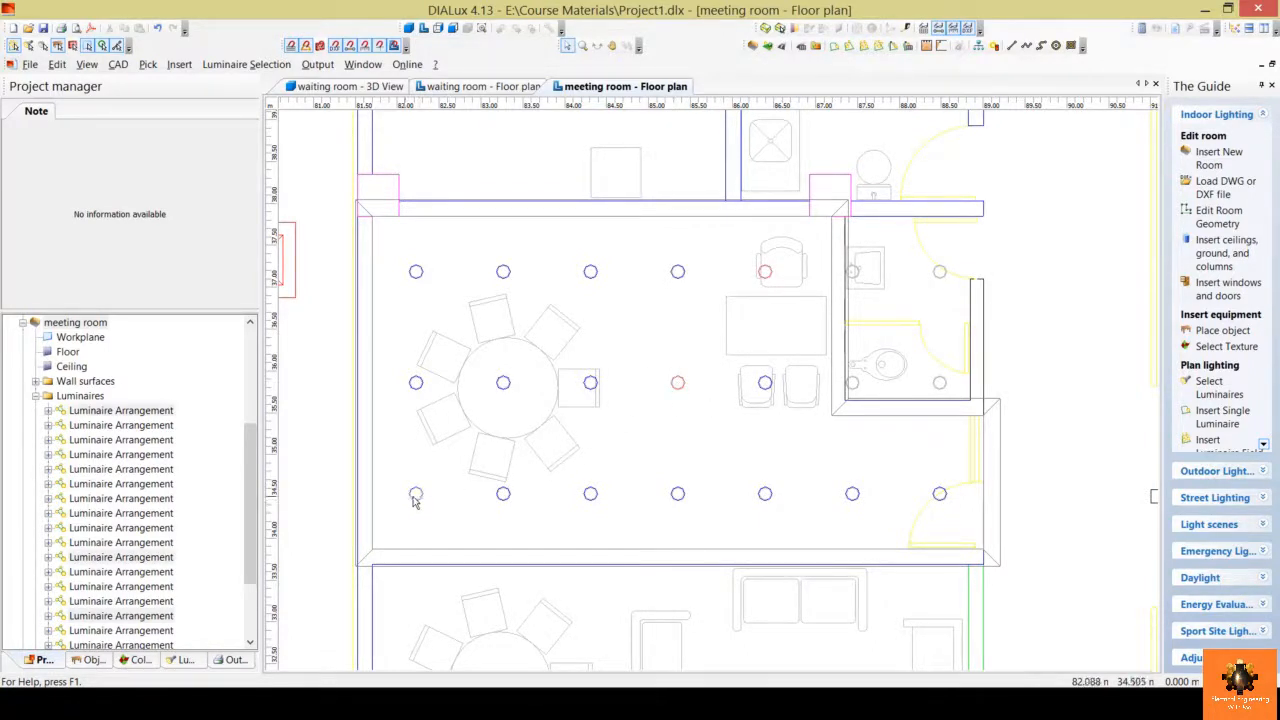
{"action": "left_click", "coordinate": [852, 495], "text": "ctrl"}
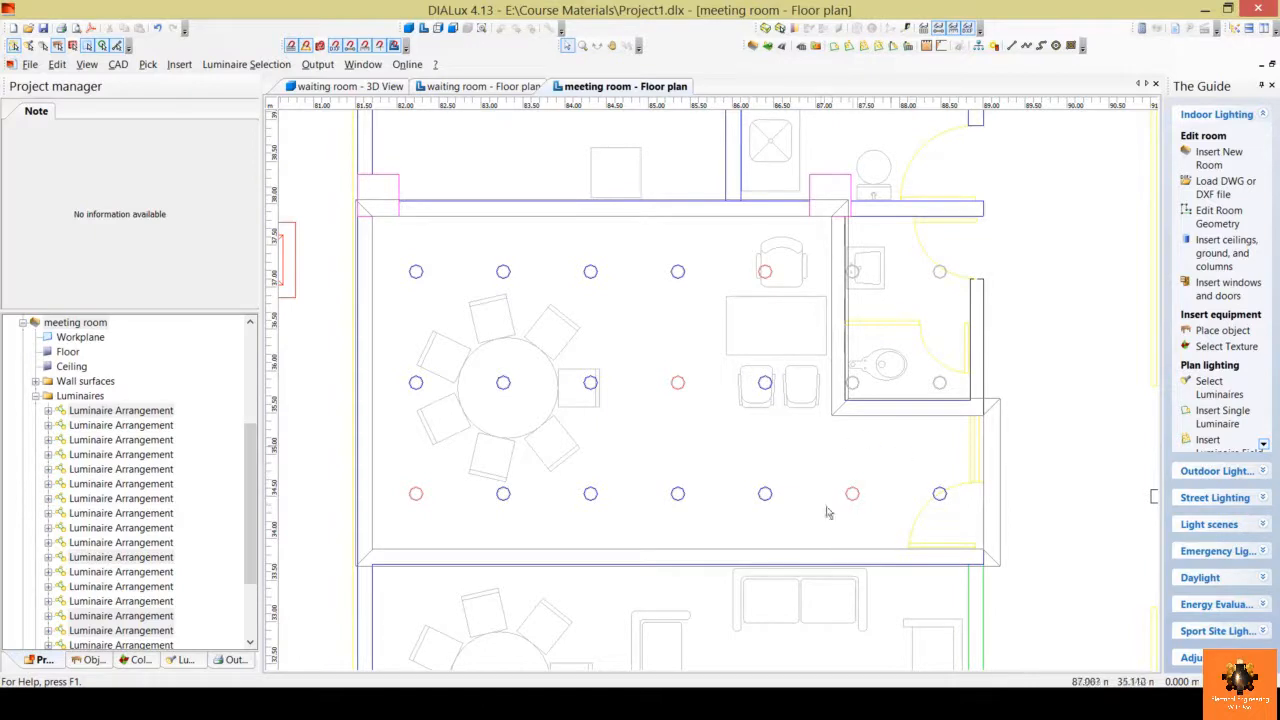
{"action": "right_click", "coordinate": [781, 445]}
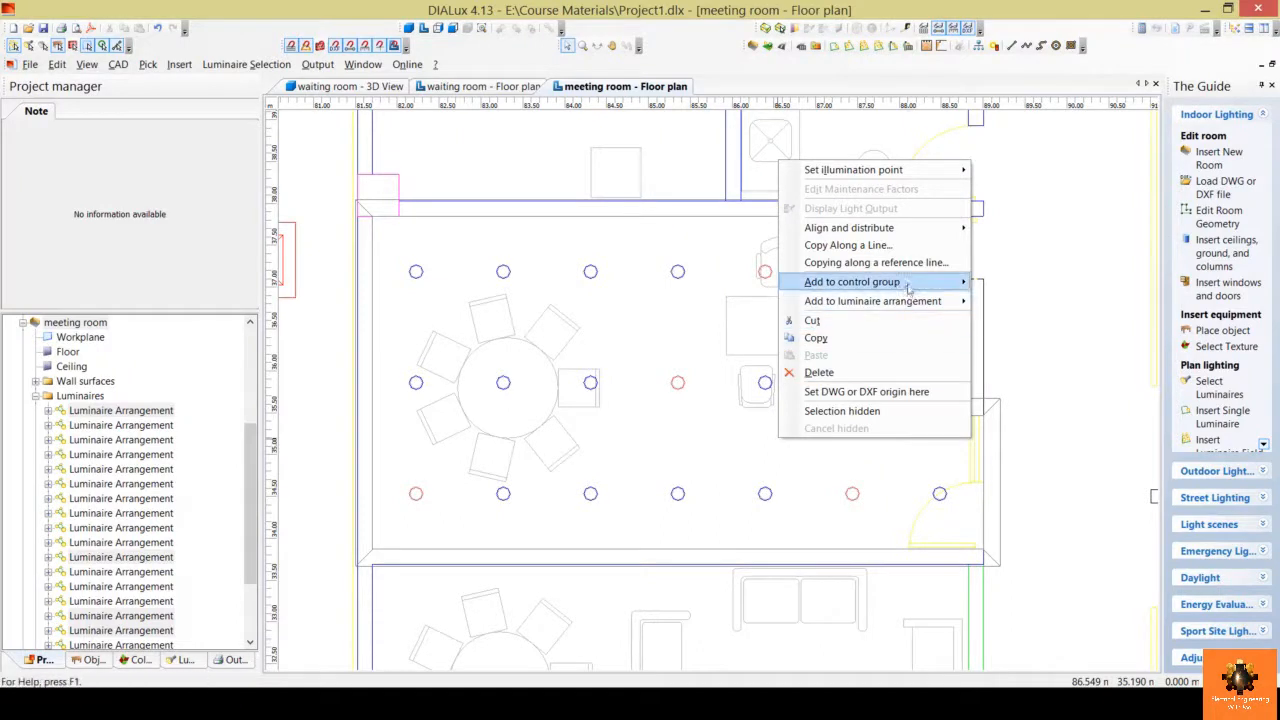
{"action": "mouse_move", "coordinate": [910, 283]}
{"action": "left_click", "coordinate": [1022, 285]}
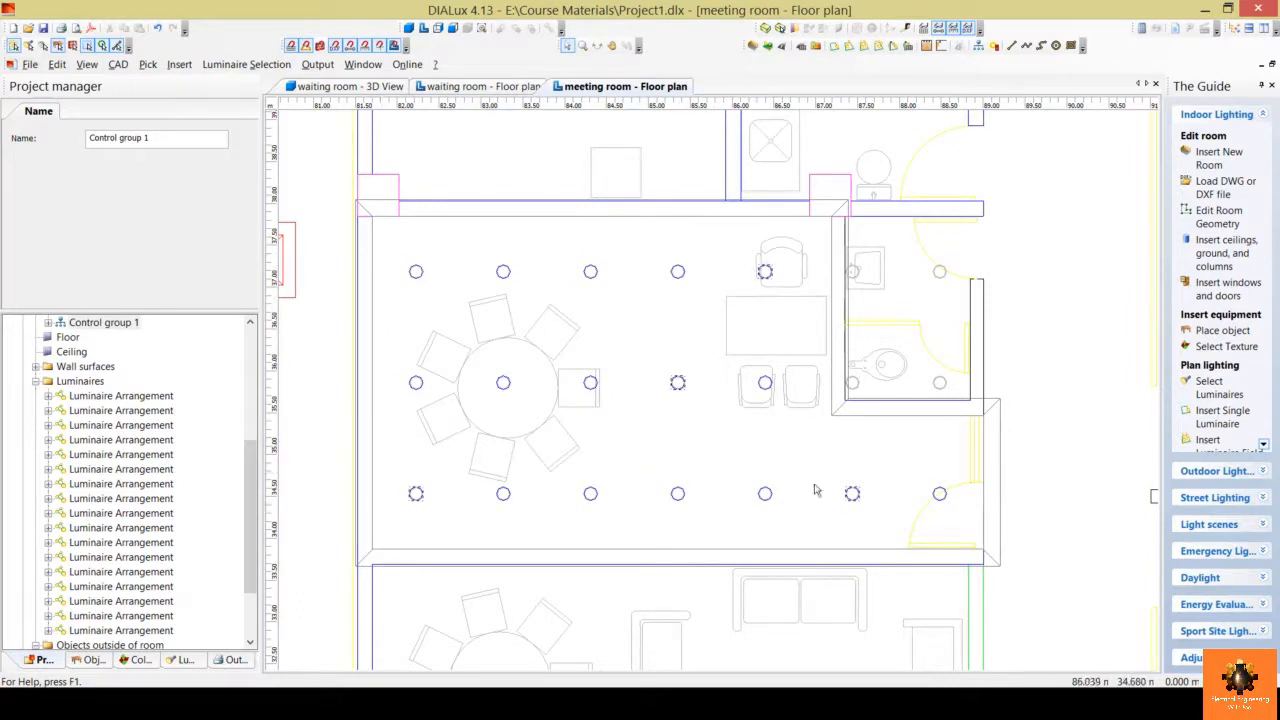
- Name the meeting room's new control group "emergency luminaires"
{"action": "left_click", "coordinate": [852, 492]}
{"action": "left_click_drag", "start_coordinate": [182, 139], "coordinate": [88, 137]}
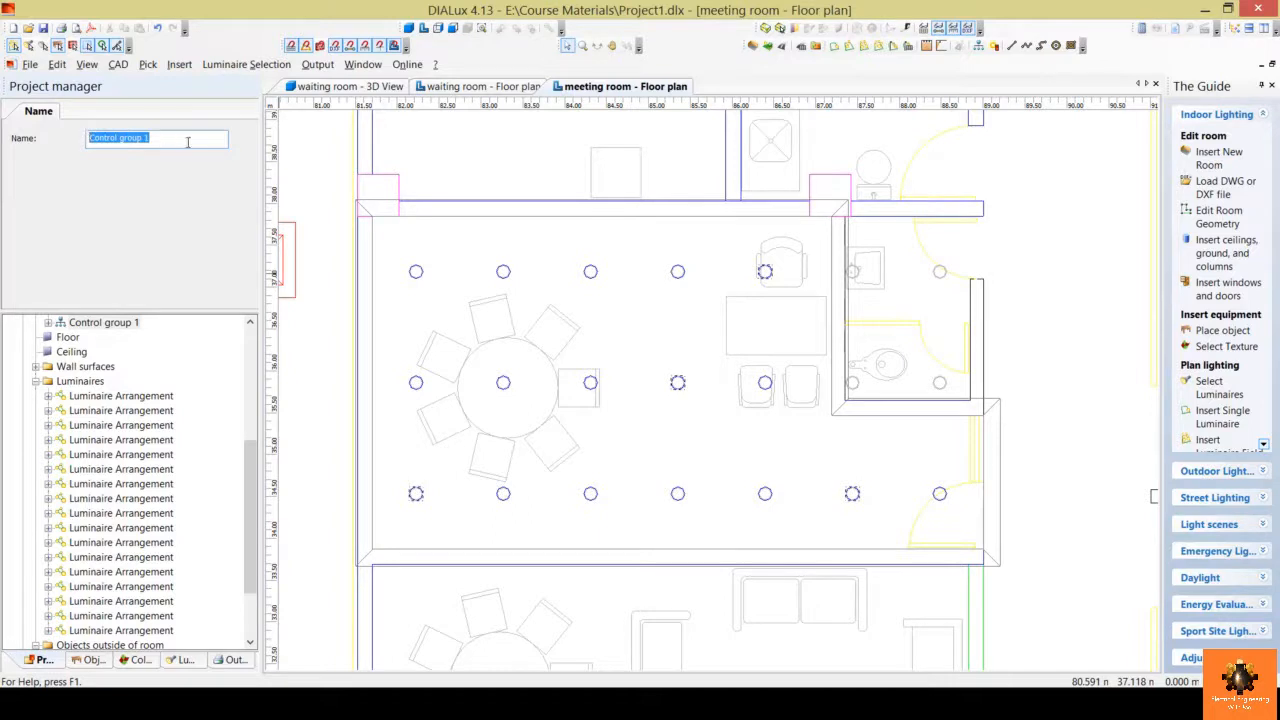
{"action": "type", "text": "emergency luminaires"}
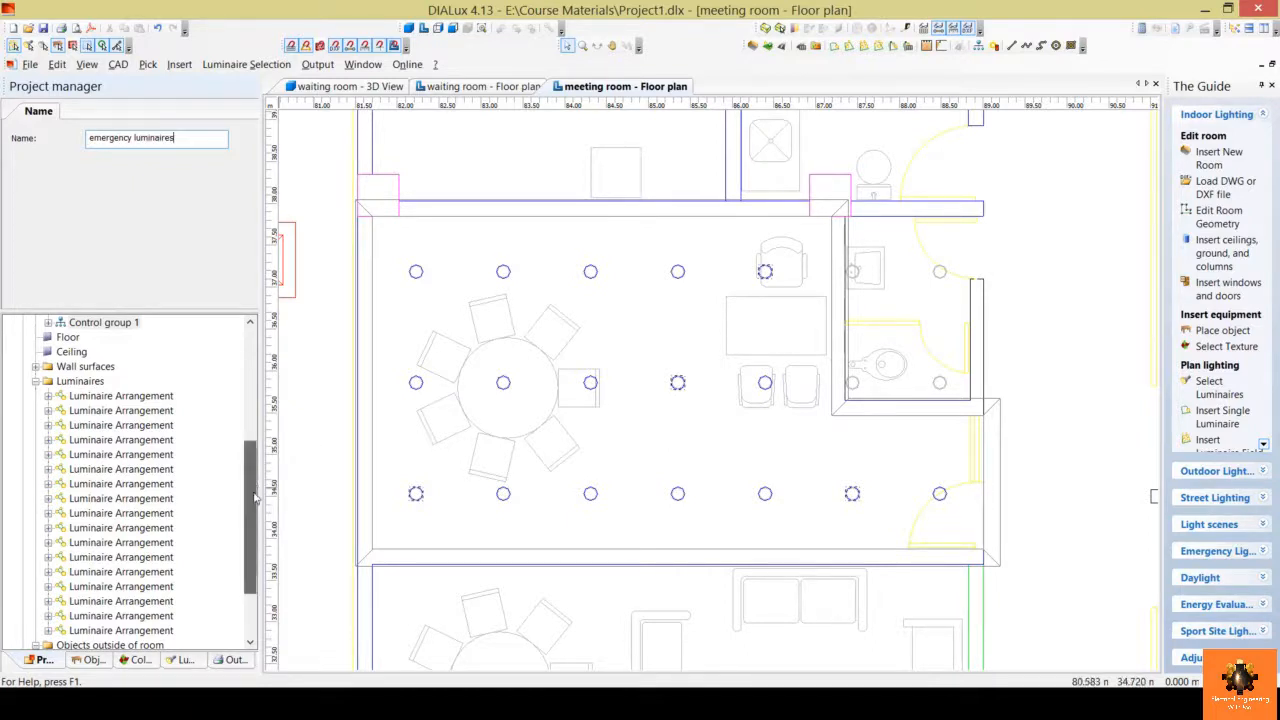
- Add the emergency luminaires control group to a new light scene and name that scene "emergncy lighting"
{"action": "scroll", "coordinate": [246, 452], "scroll_direction": "up", "scroll_amount": 2}
{"action": "left_click_drag", "start_coordinate": [246, 452], "coordinate": [238, 386]}
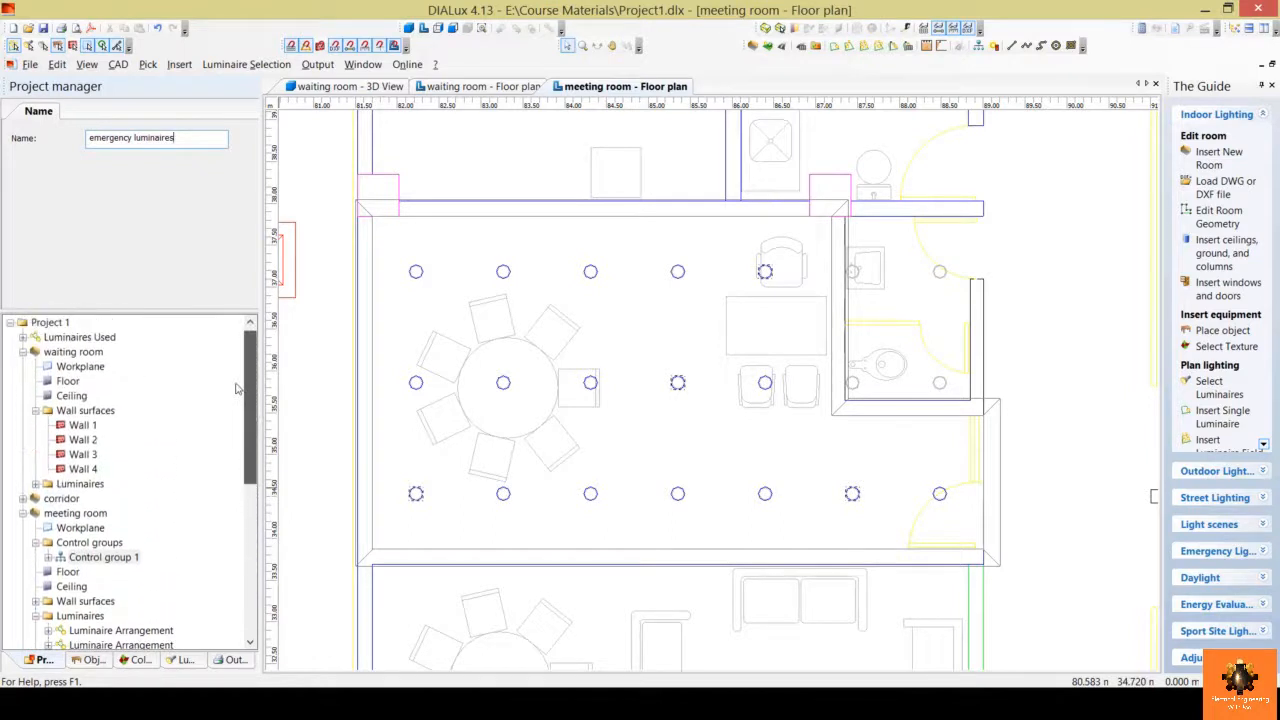
{"action": "right_click", "coordinate": [122, 562]}
{"action": "mouse_move", "coordinate": [193, 572]}
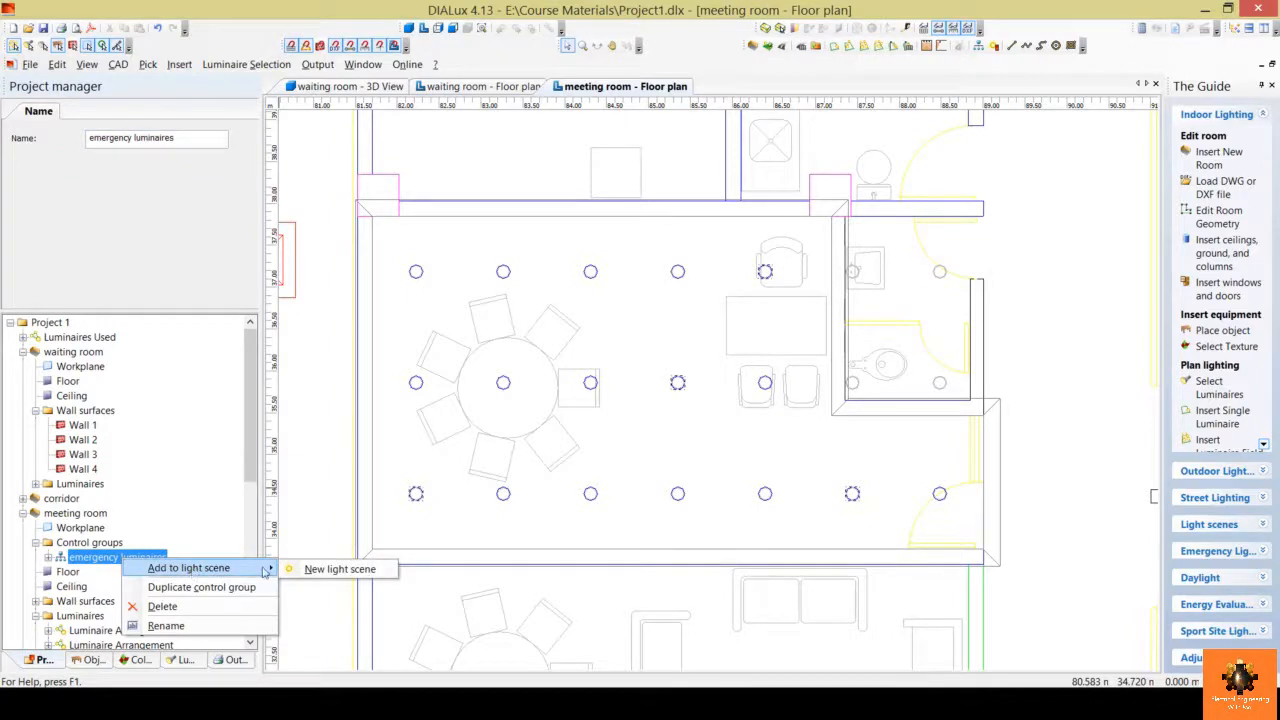
{"action": "left_click", "coordinate": [340, 569]}
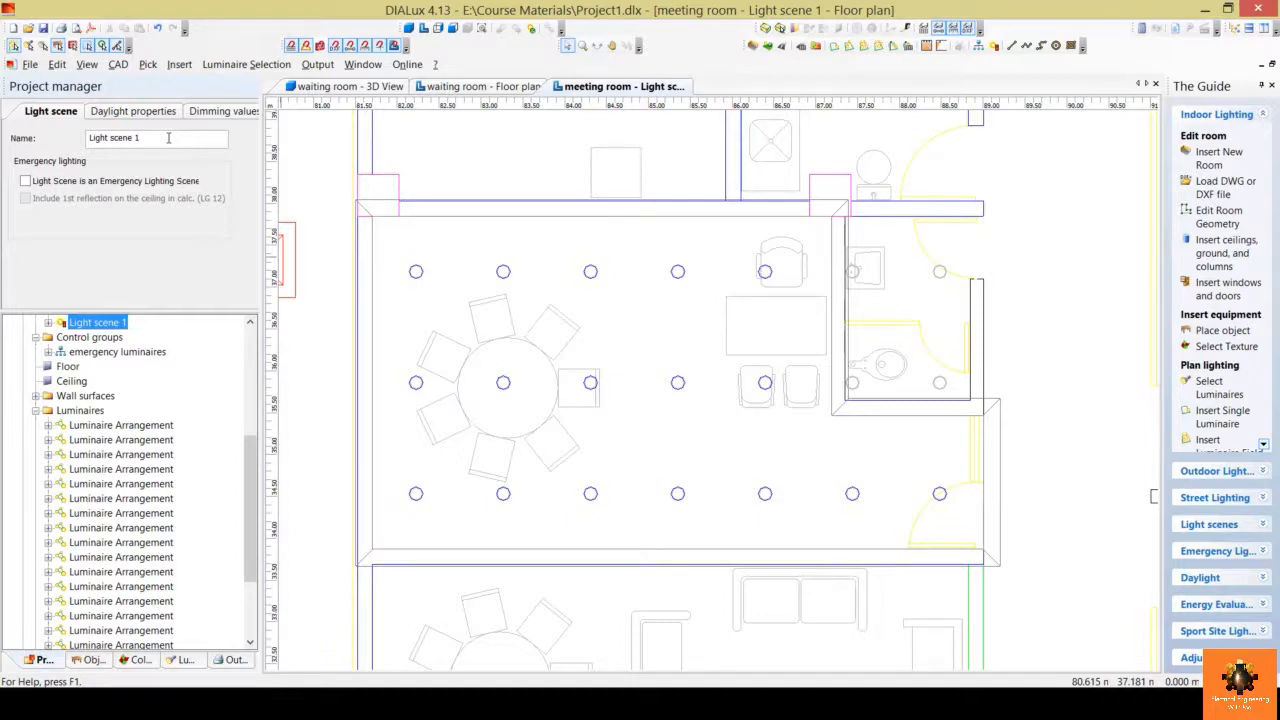
{"action": "triple_click", "coordinate": [168, 138]}
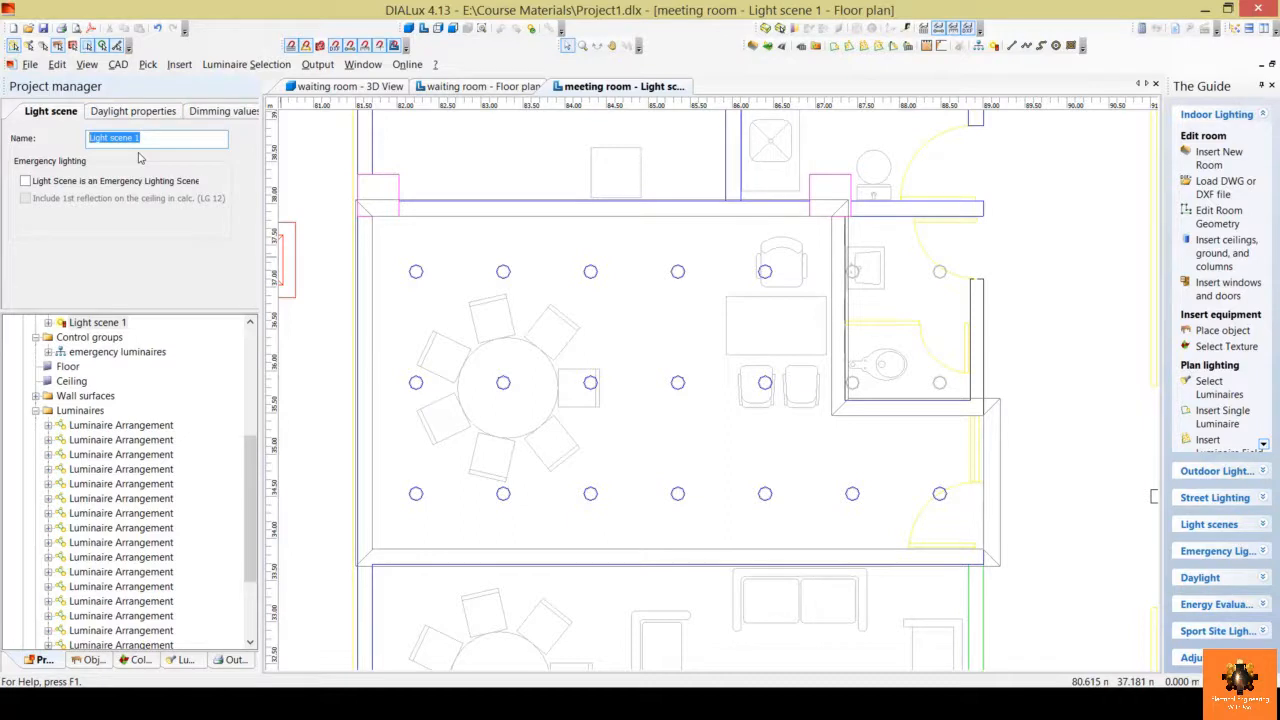
{"action": "type", "text": "emergncy lighting"}
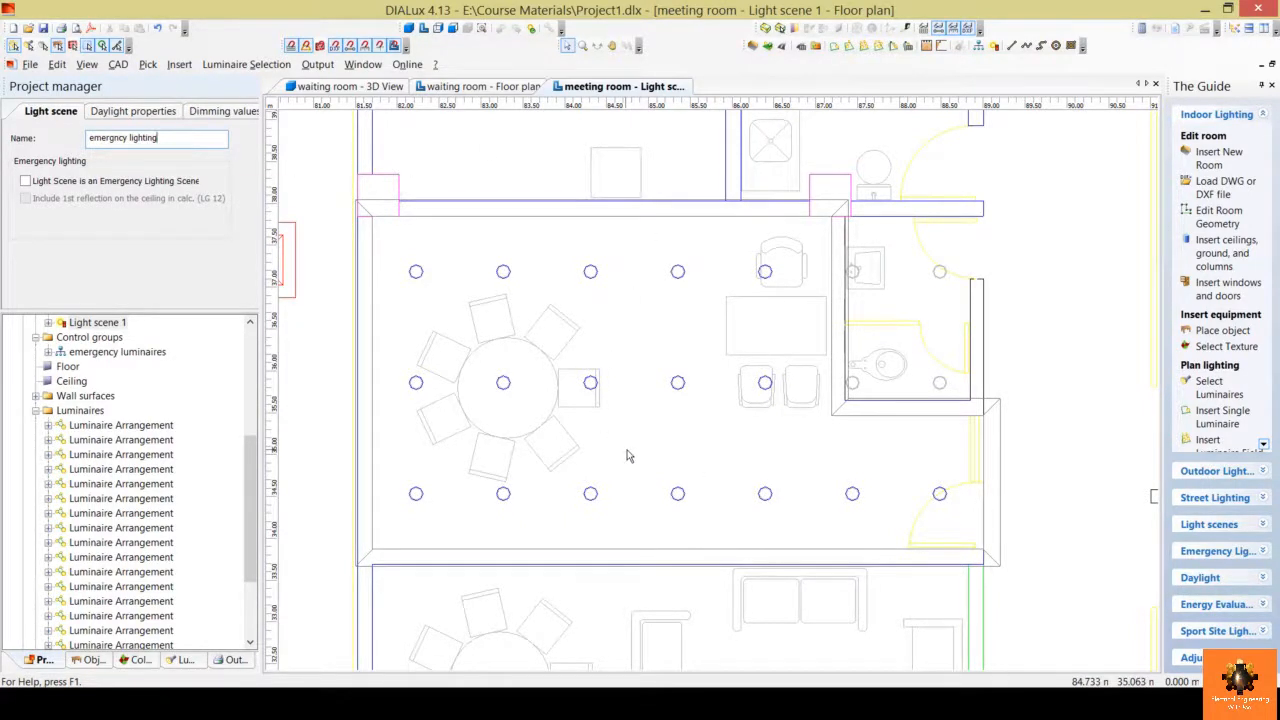
- Show the available outputs of the emergncy lighting scene among the meeting room's light scenes
{"action": "left_click", "coordinate": [246, 668]}
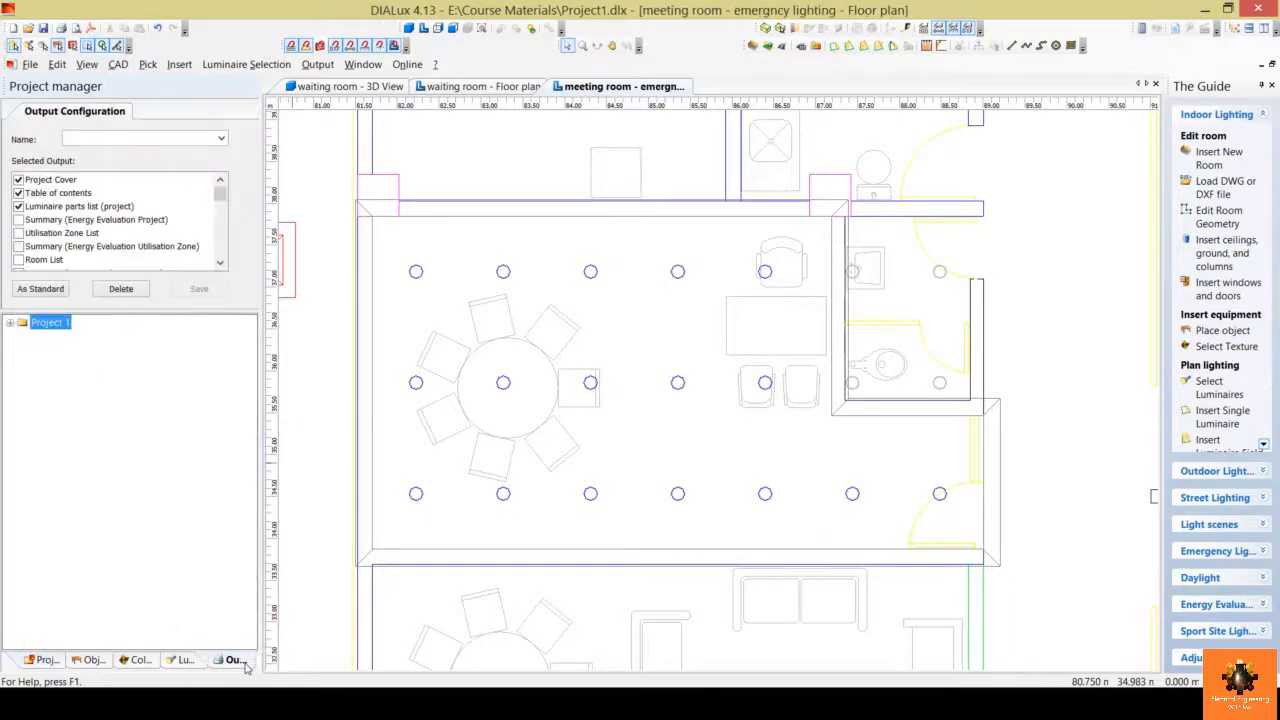
{"action": "left_click", "coordinate": [10, 323]}
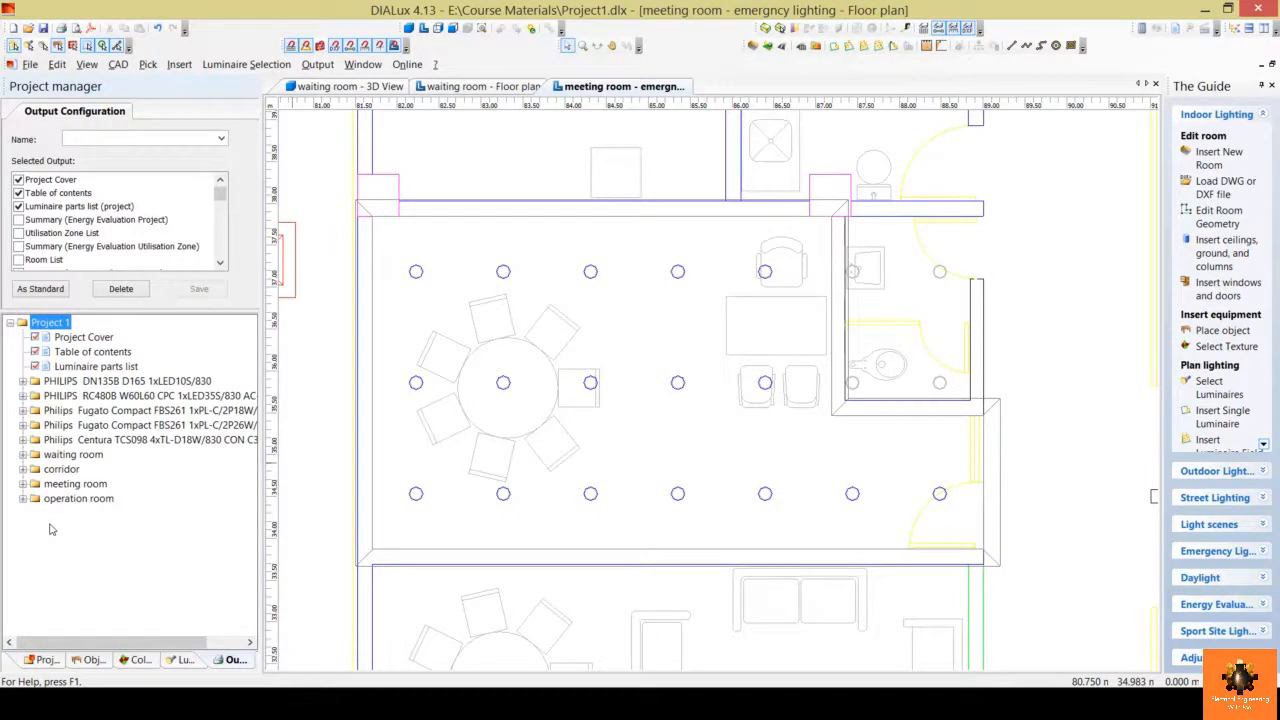
{"action": "left_click", "coordinate": [22, 484]}
{"action": "scroll", "coordinate": [35, 600], "scroll_direction": "down", "scroll_amount": 2}
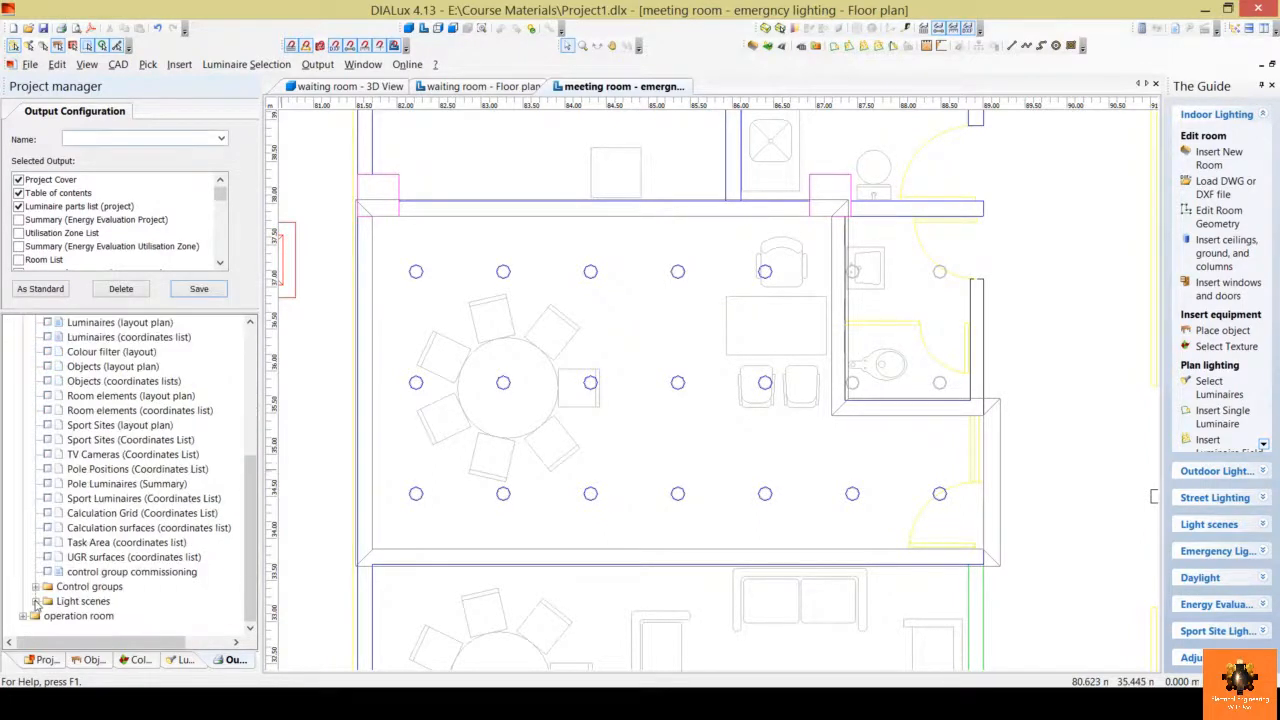
{"action": "left_click", "coordinate": [35, 601]}
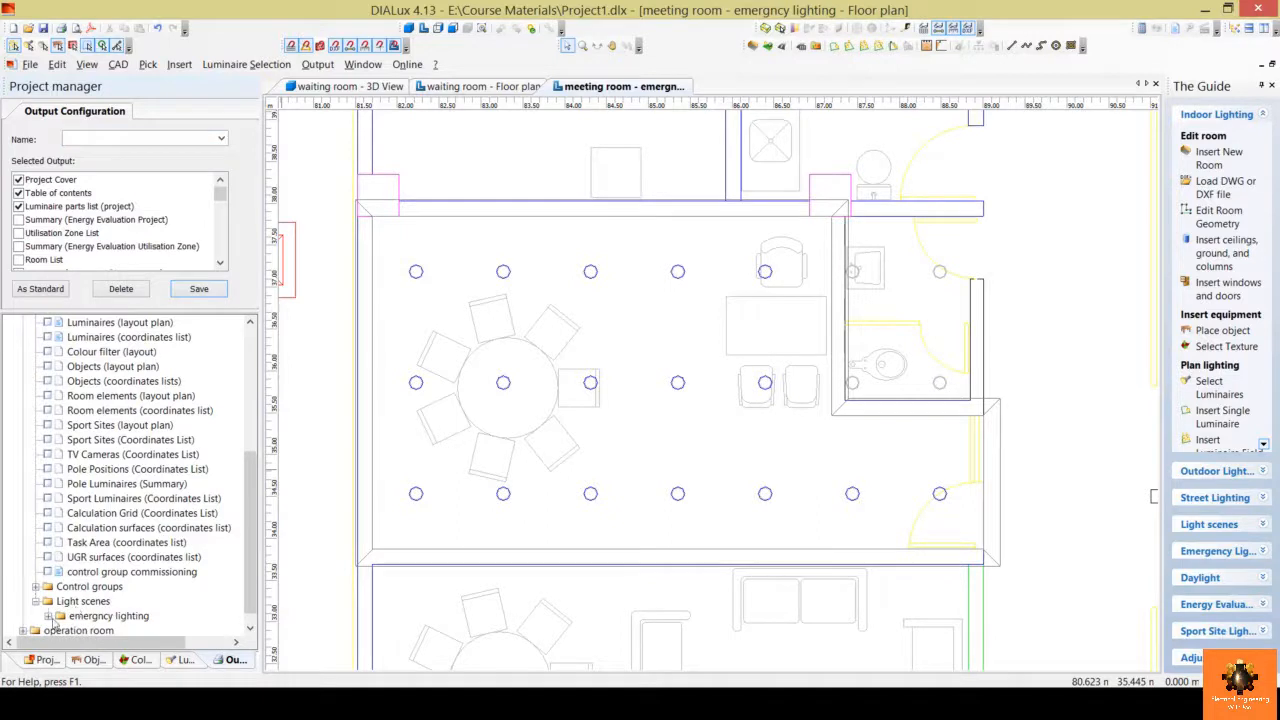
{"action": "left_click", "coordinate": [48, 616]}
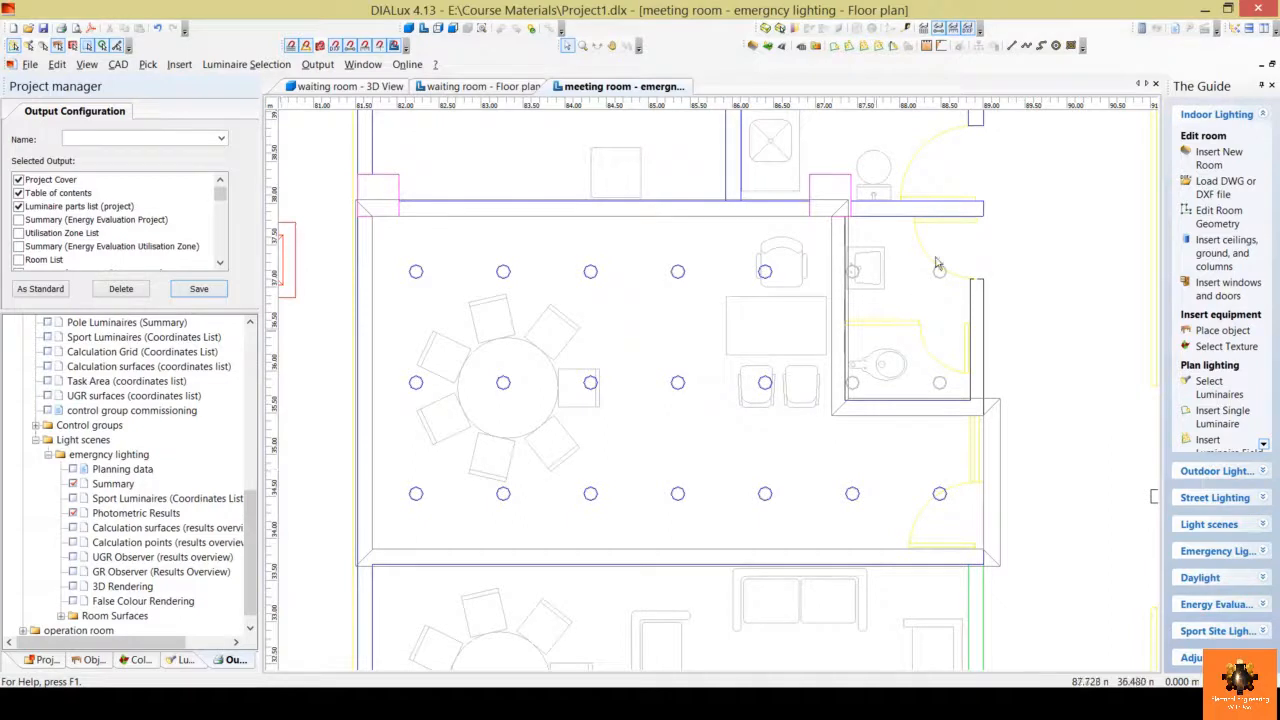
- Run a standard calculation of the meeting room's emergncy lighting scene with luminaires included in the calculation
{"action": "left_click", "coordinate": [1145, 30]}
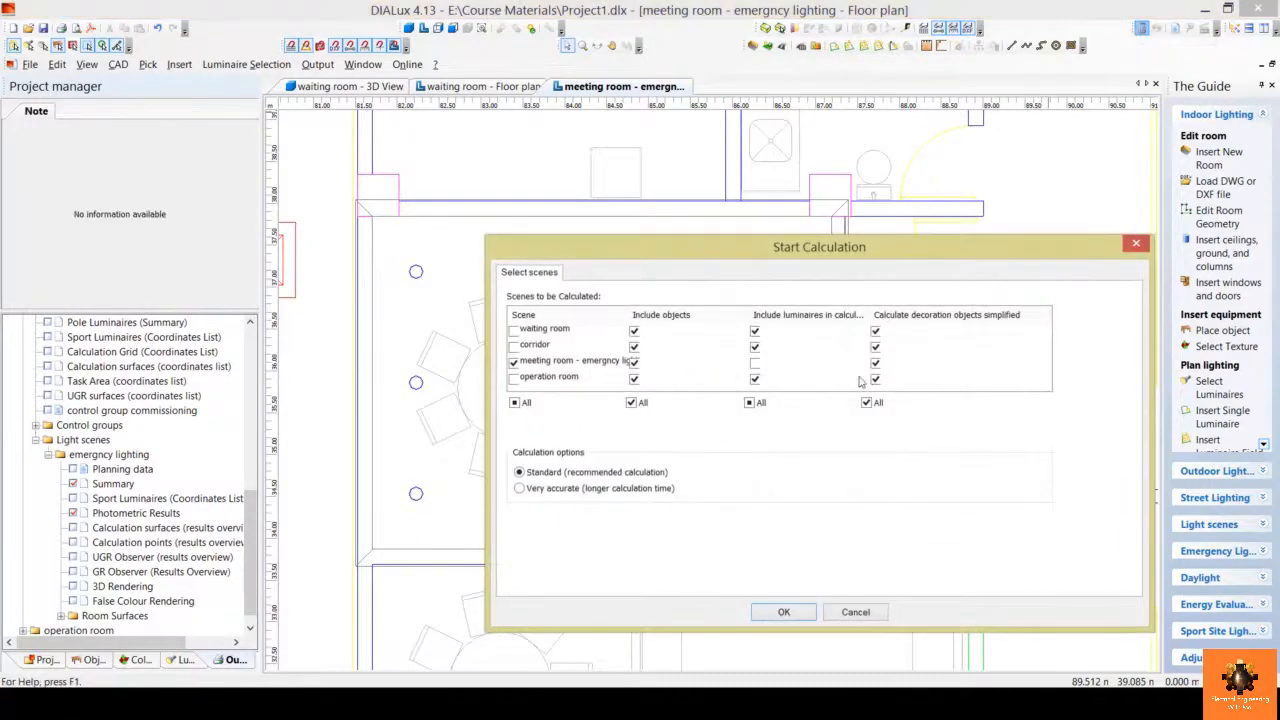
{"action": "left_click", "coordinate": [612, 366]}
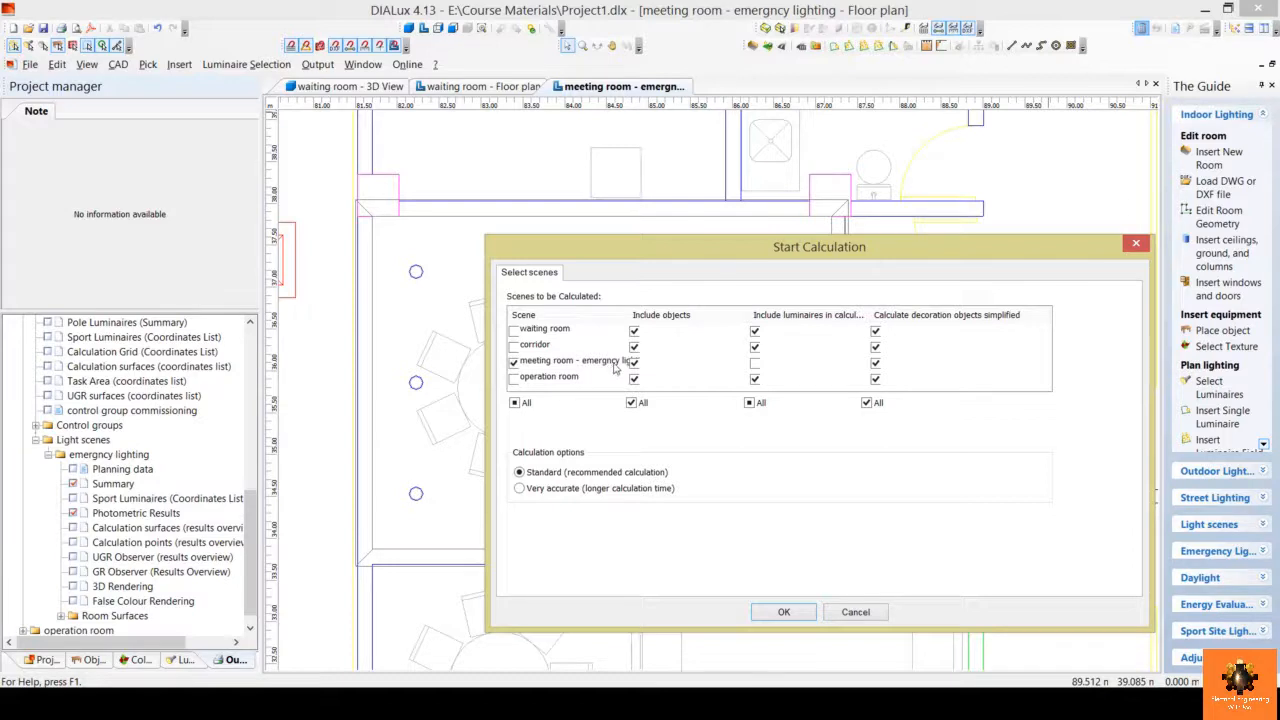
{"action": "left_click", "coordinate": [755, 366]}
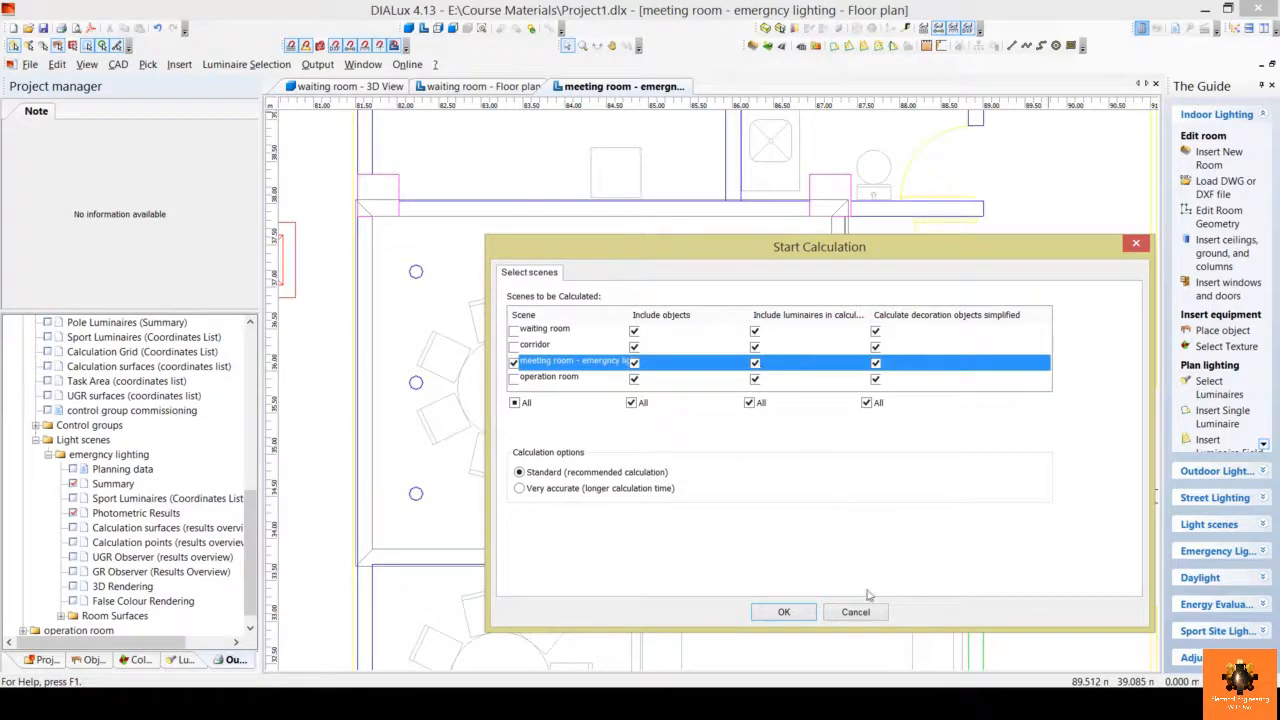
{"action": "left_click", "coordinate": [797, 613]}
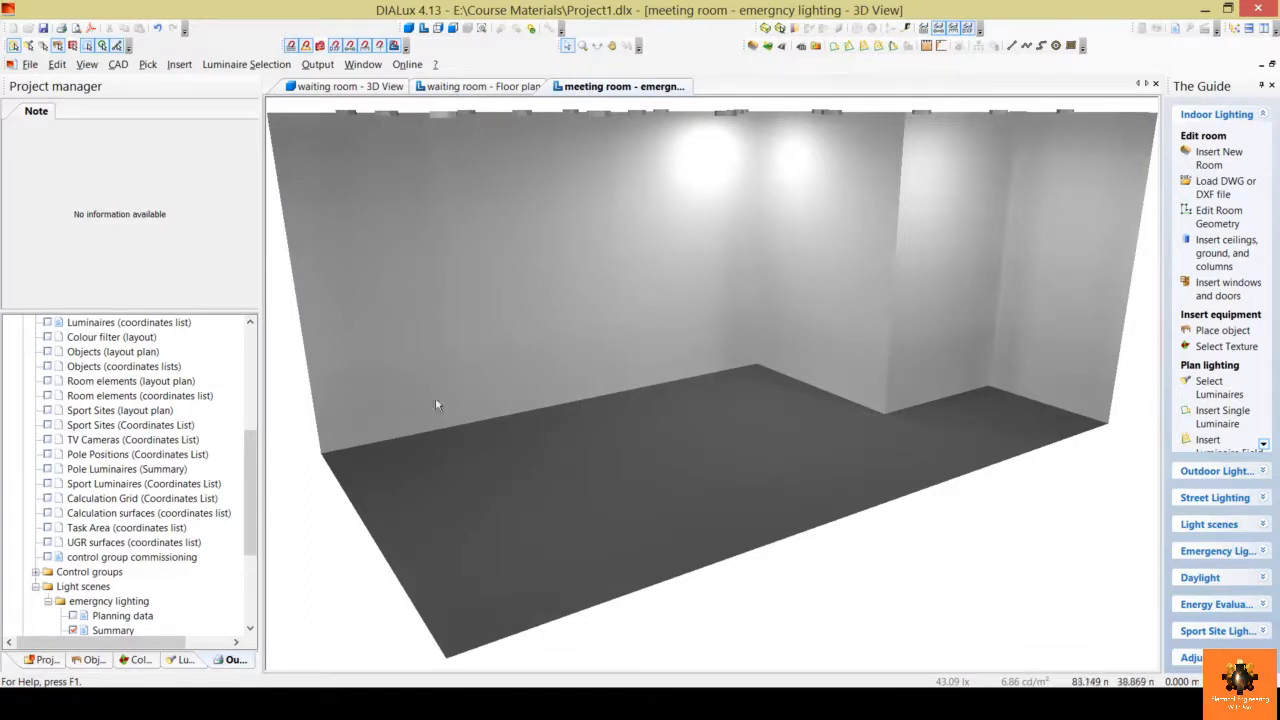
- Open the emergncy lighting summary and check the workplane's average illuminance Eav and uniformity u0
{"action": "left_click_drag", "start_coordinate": [251, 480], "coordinate": [250, 515]}
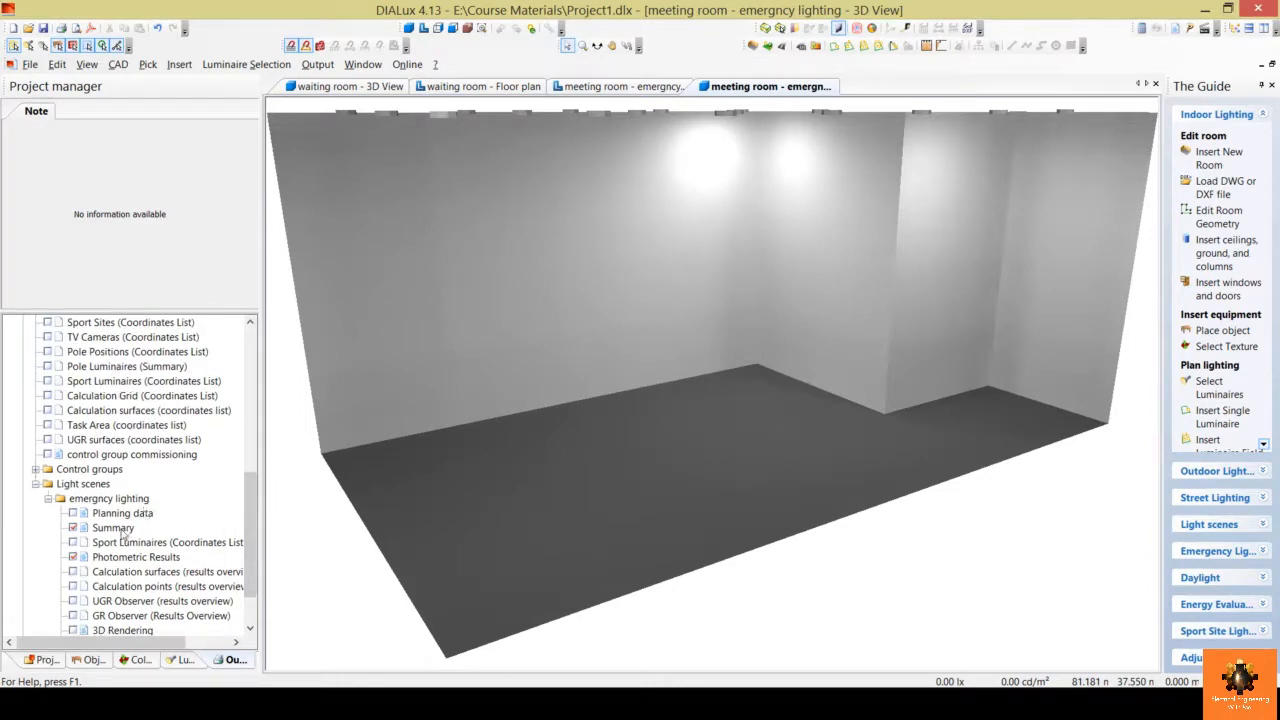
{"action": "double_click", "coordinate": [122, 532]}
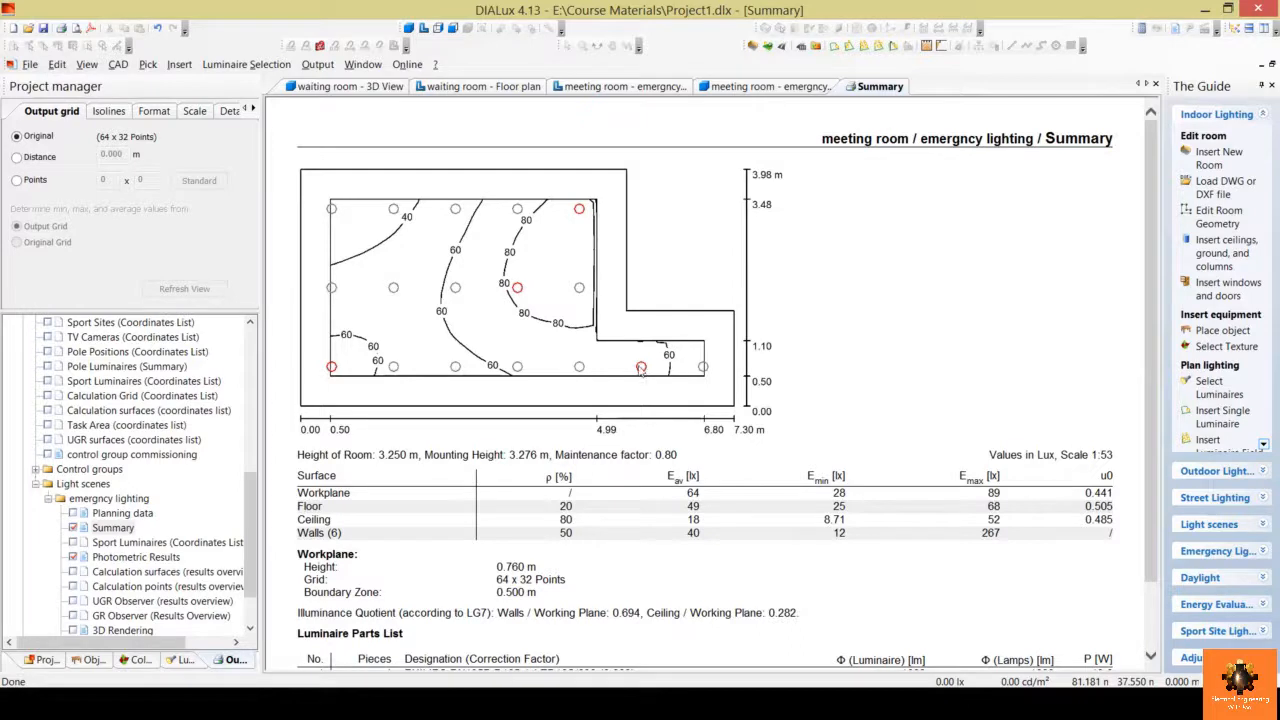
{"action": "left_click", "coordinate": [677, 498]}
{"action": "left_click_drag", "start_coordinate": [1077, 496], "coordinate": [1110, 487]}
{"action": "left_click_drag", "start_coordinate": [1113, 487], "coordinate": [1117, 491]}
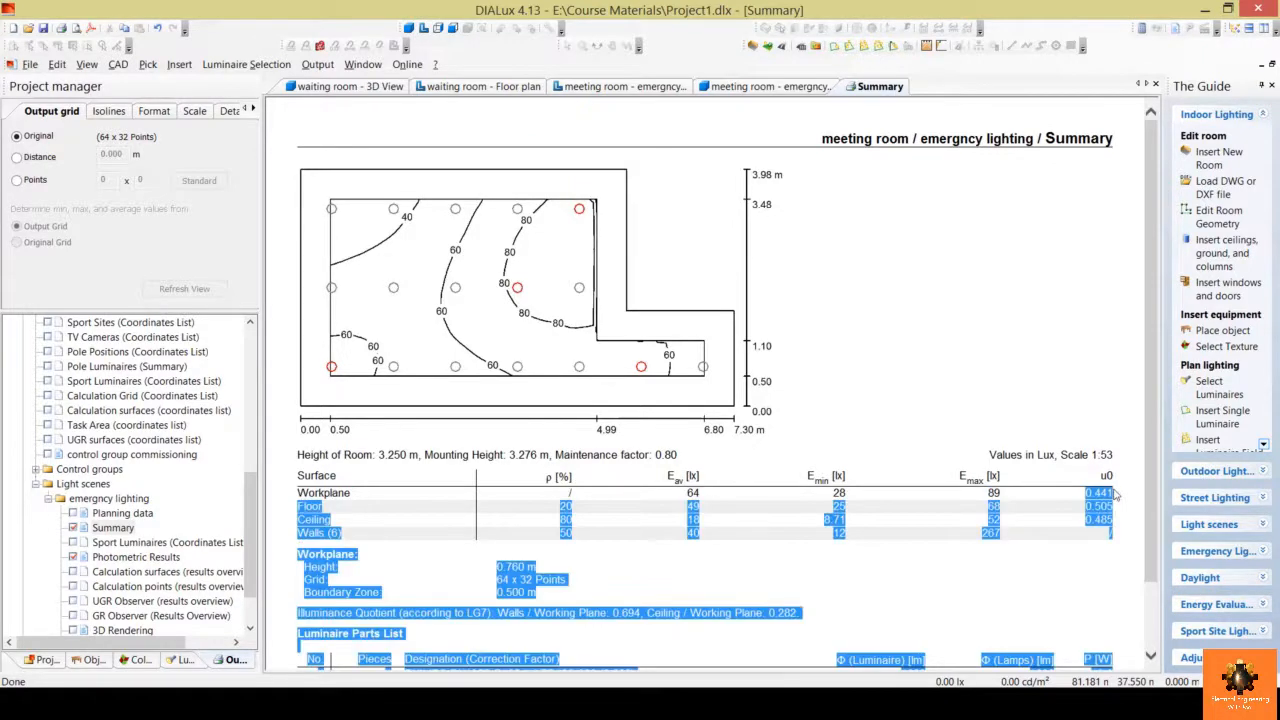
{"action": "left_click", "coordinate": [1065, 478]}
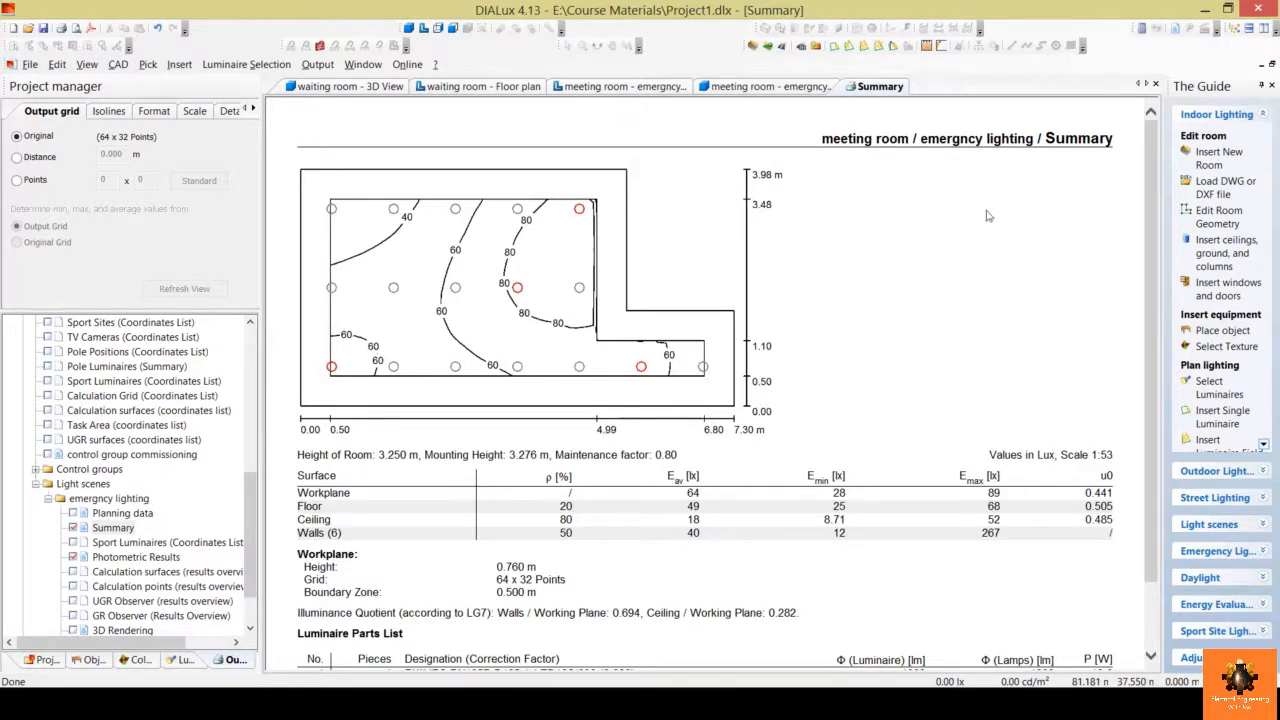
- Examine the emergency luminaires on the ceiling from below in the meeting room's 3D view of the emergncy lighting scene
{"action": "left_click", "coordinate": [786, 90]}
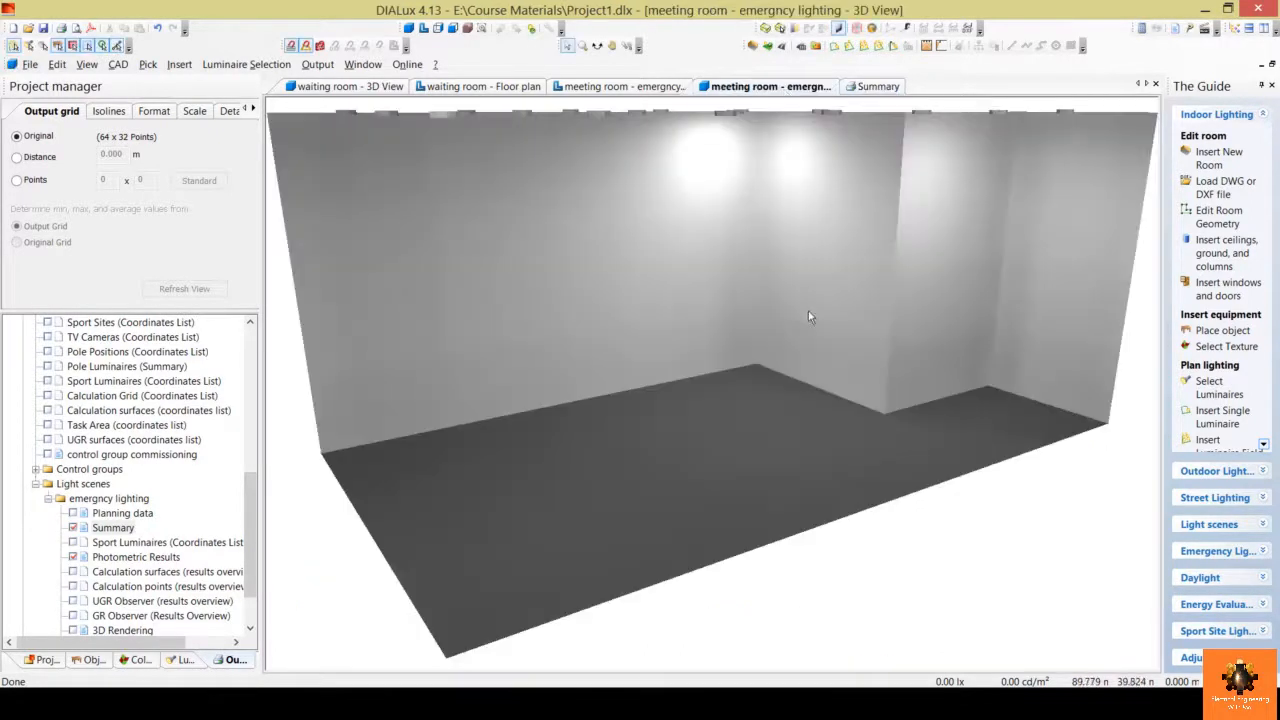
{"action": "left_click", "coordinate": [650, 190]}
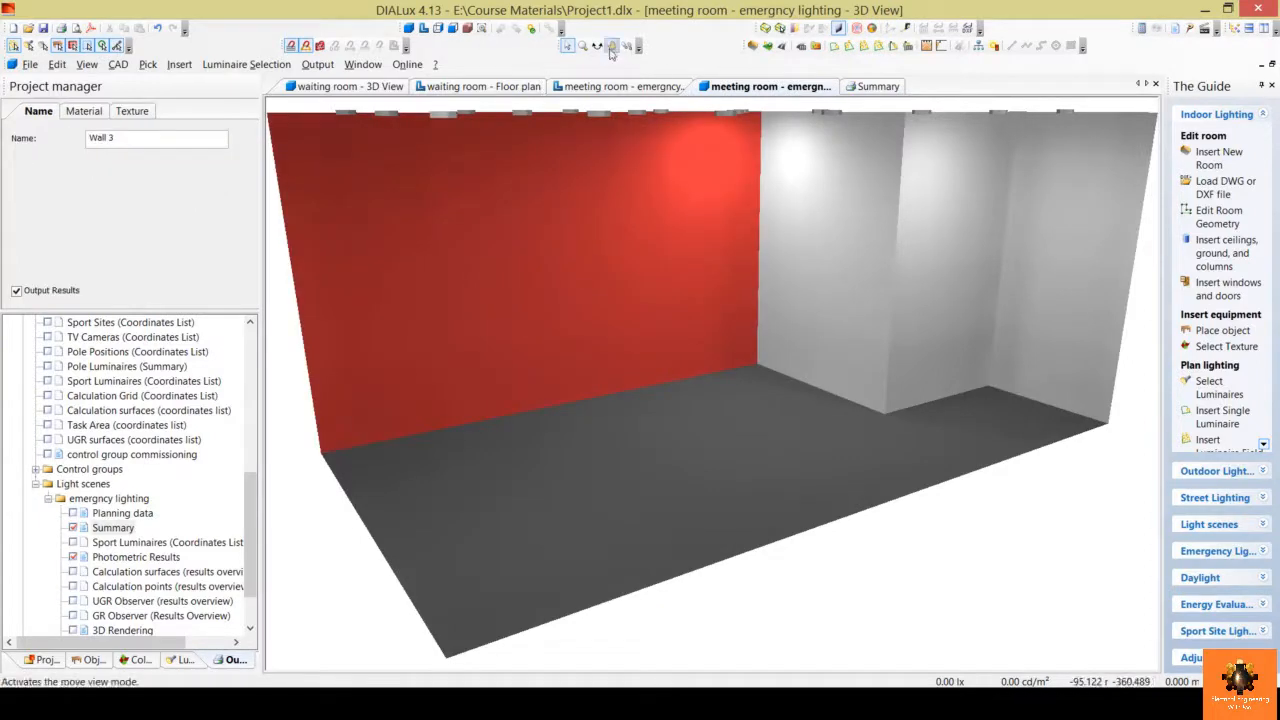
{"action": "left_click", "coordinate": [598, 46]}
{"action": "left_click_drag", "start_coordinate": [736, 285], "coordinate": [748, 150]}
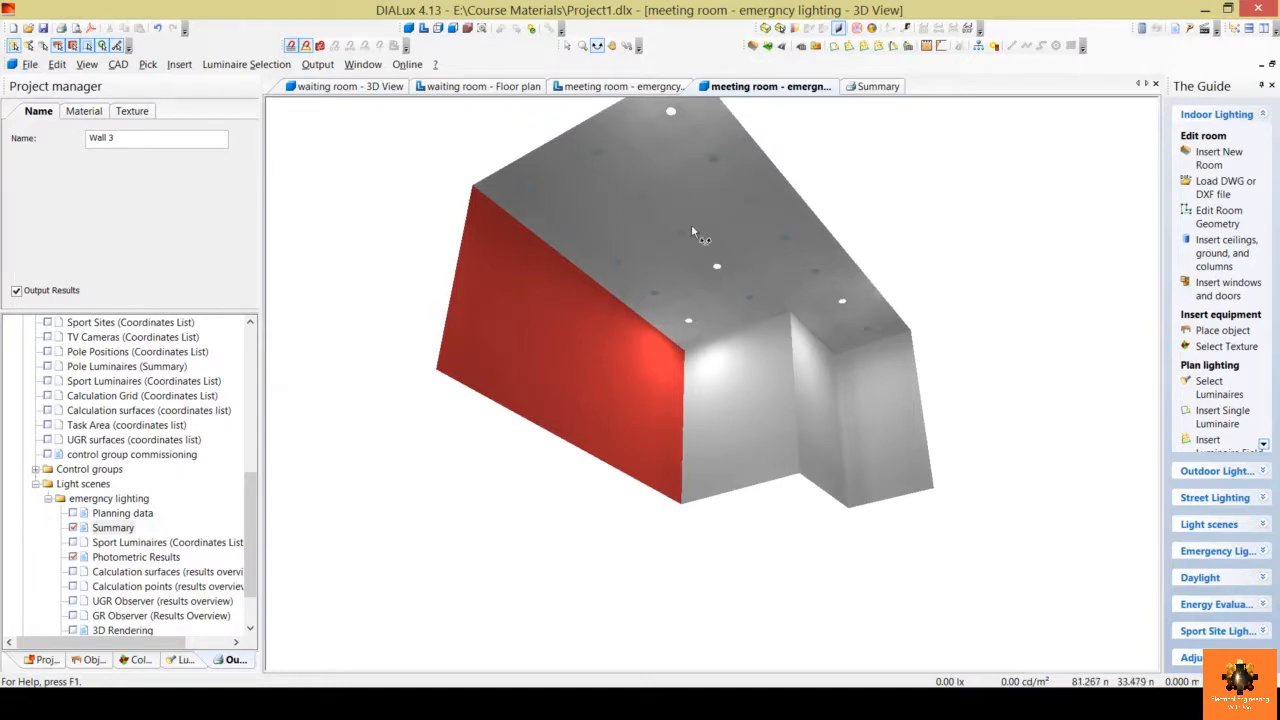
{"action": "left_click_drag", "start_coordinate": [691, 224], "coordinate": [697, 231]}
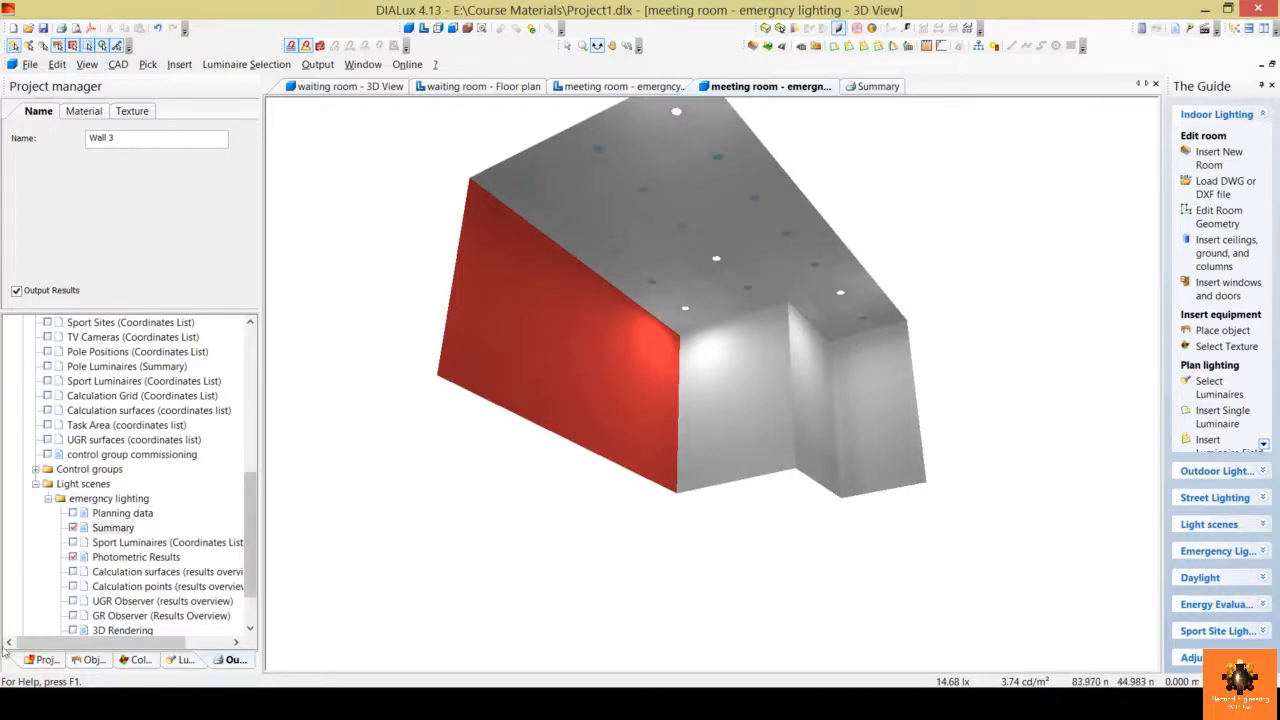
- Open the floor plan of the operation room from the project structure
{"action": "left_click", "coordinate": [44, 660]}
{"action": "scroll", "coordinate": [252, 474], "scroll_direction": "up", "scroll_amount": 1}
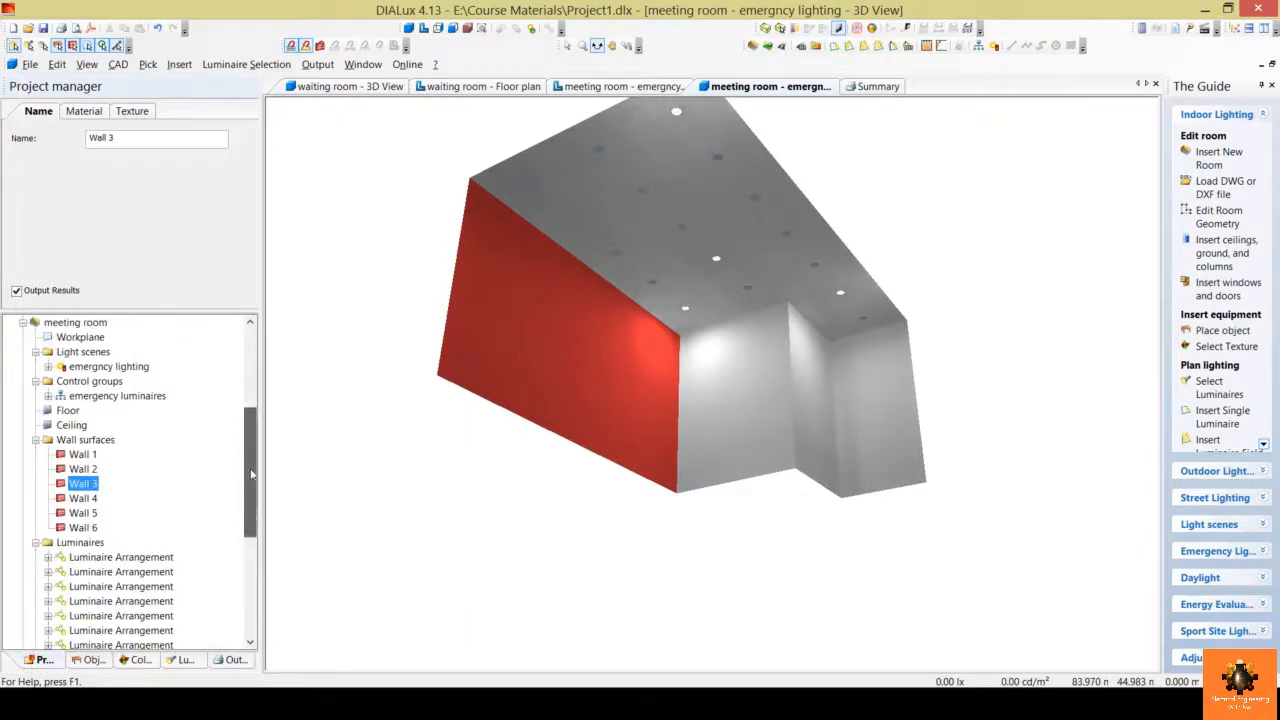
{"action": "left_click_drag", "start_coordinate": [252, 474], "coordinate": [264, 566]}
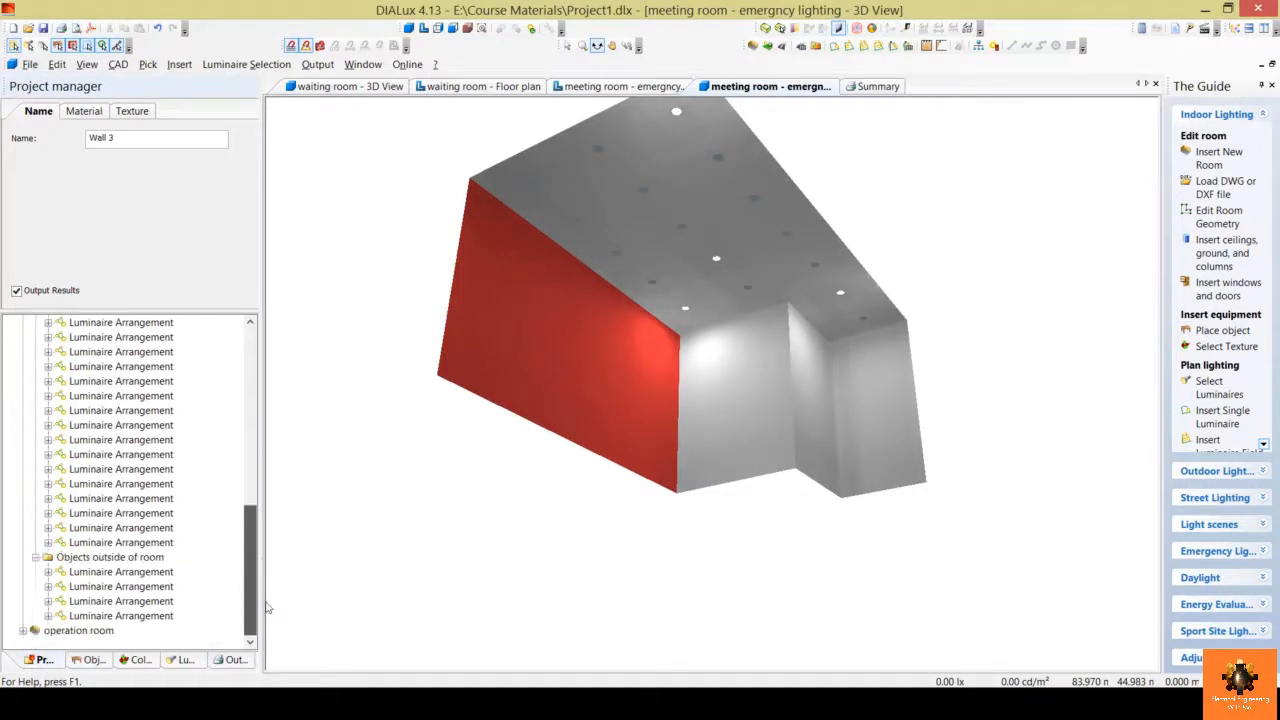
{"action": "left_click", "coordinate": [78, 631]}
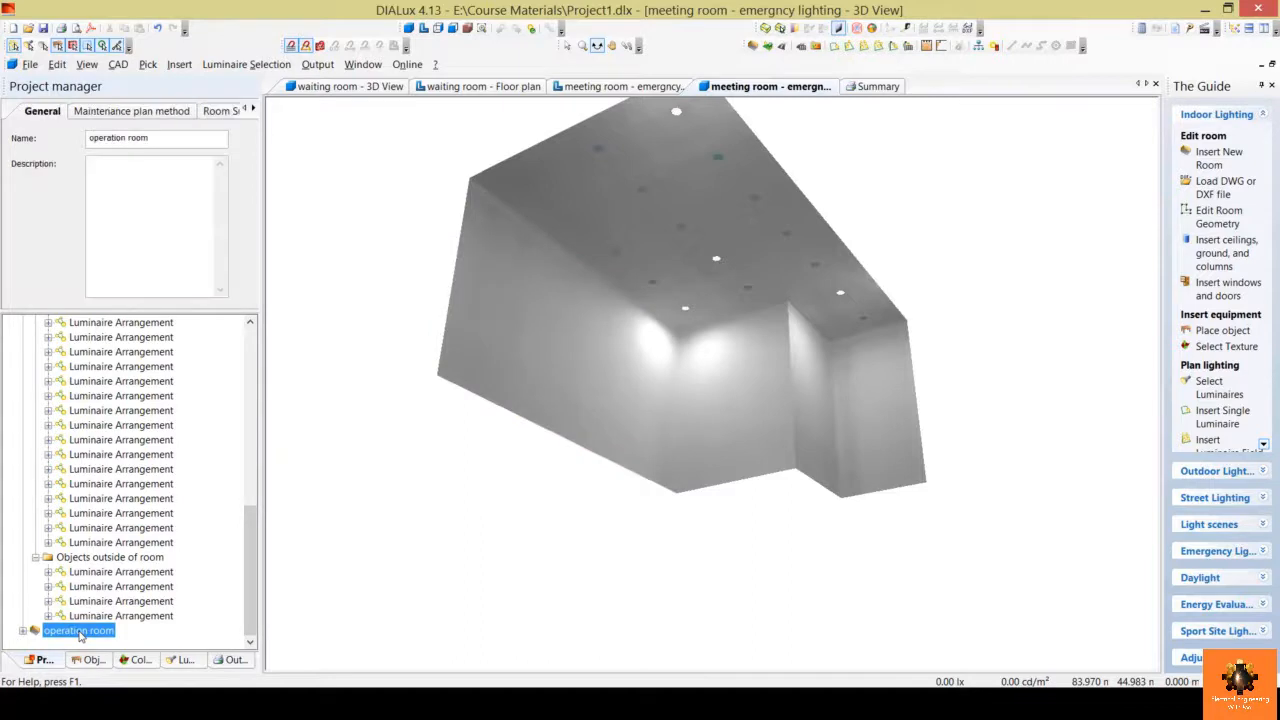
{"action": "right_click", "coordinate": [80, 632]}
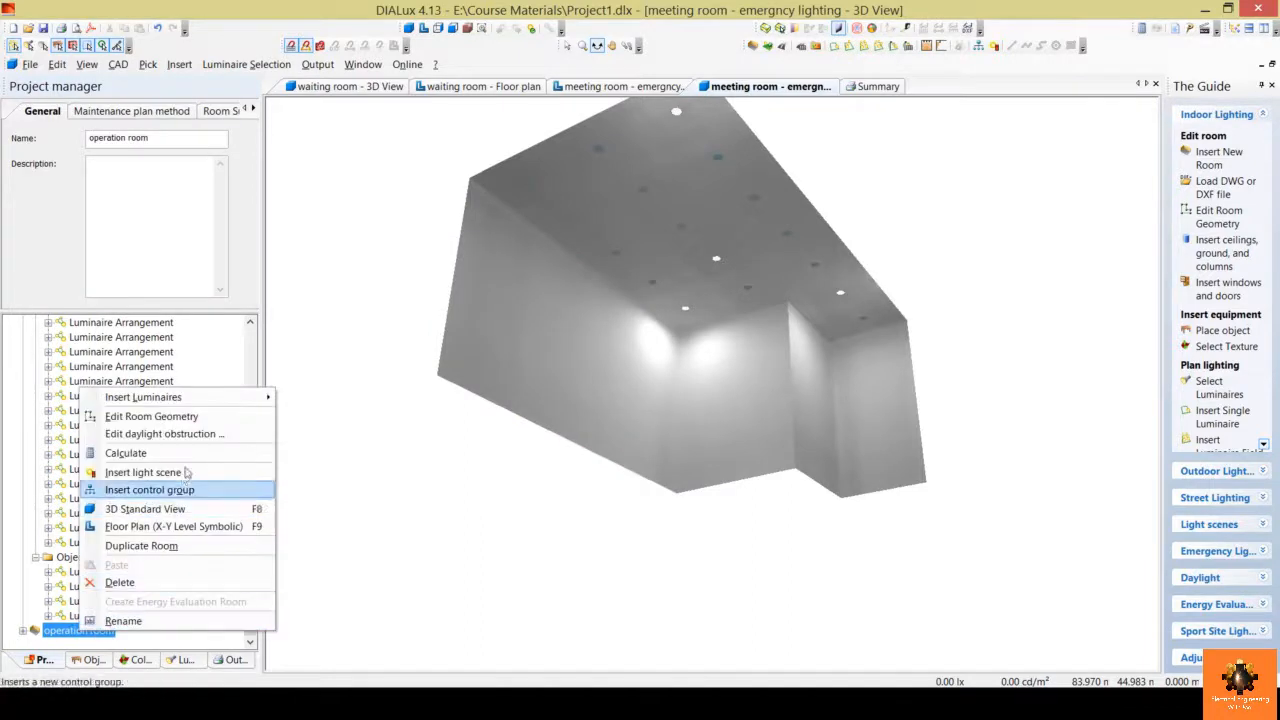
{"action": "left_click", "coordinate": [210, 527]}
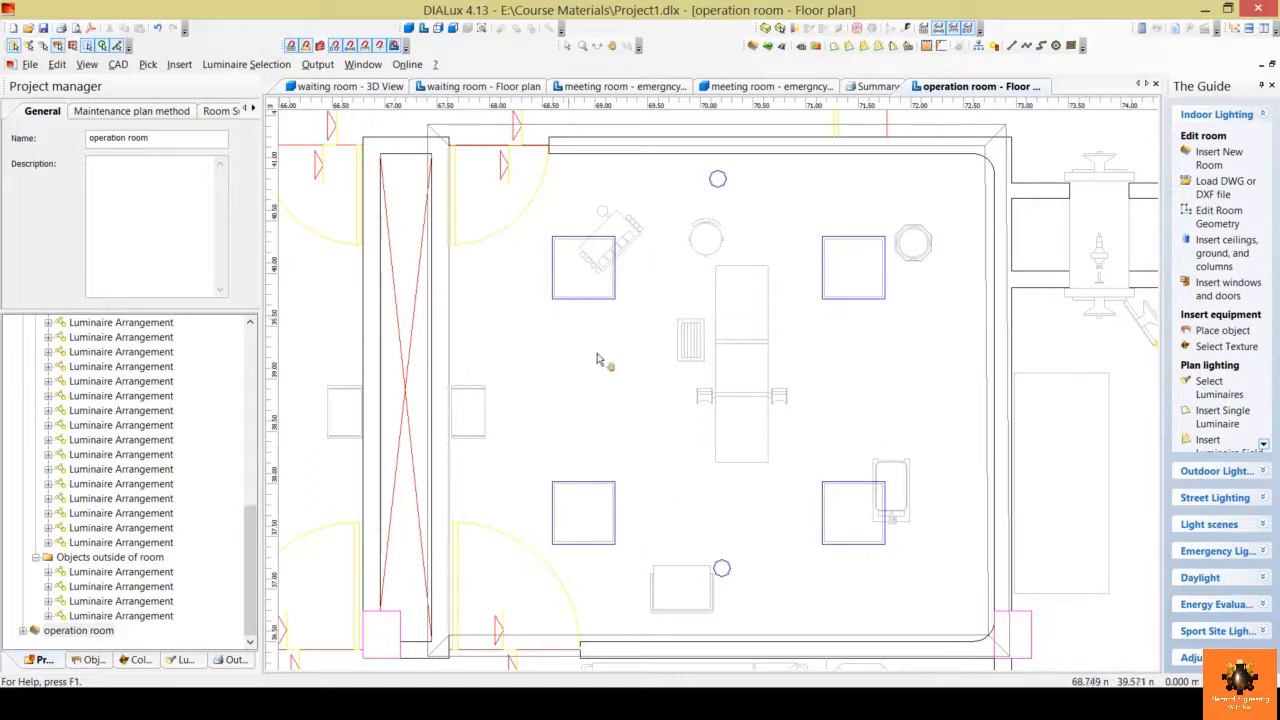
- Add the operation room's field arrangement and both individual round luminaires to a new control group
{"action": "left_click", "coordinate": [568, 48]}
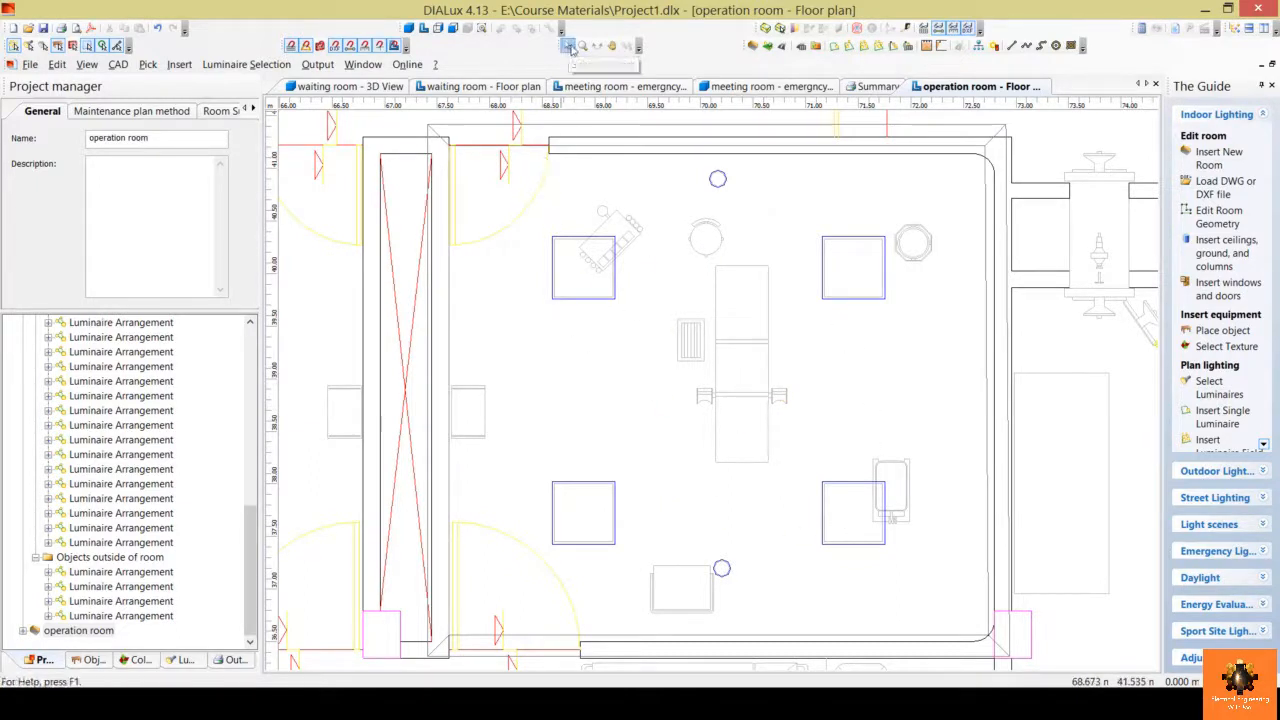
{"action": "left_click", "coordinate": [859, 299]}
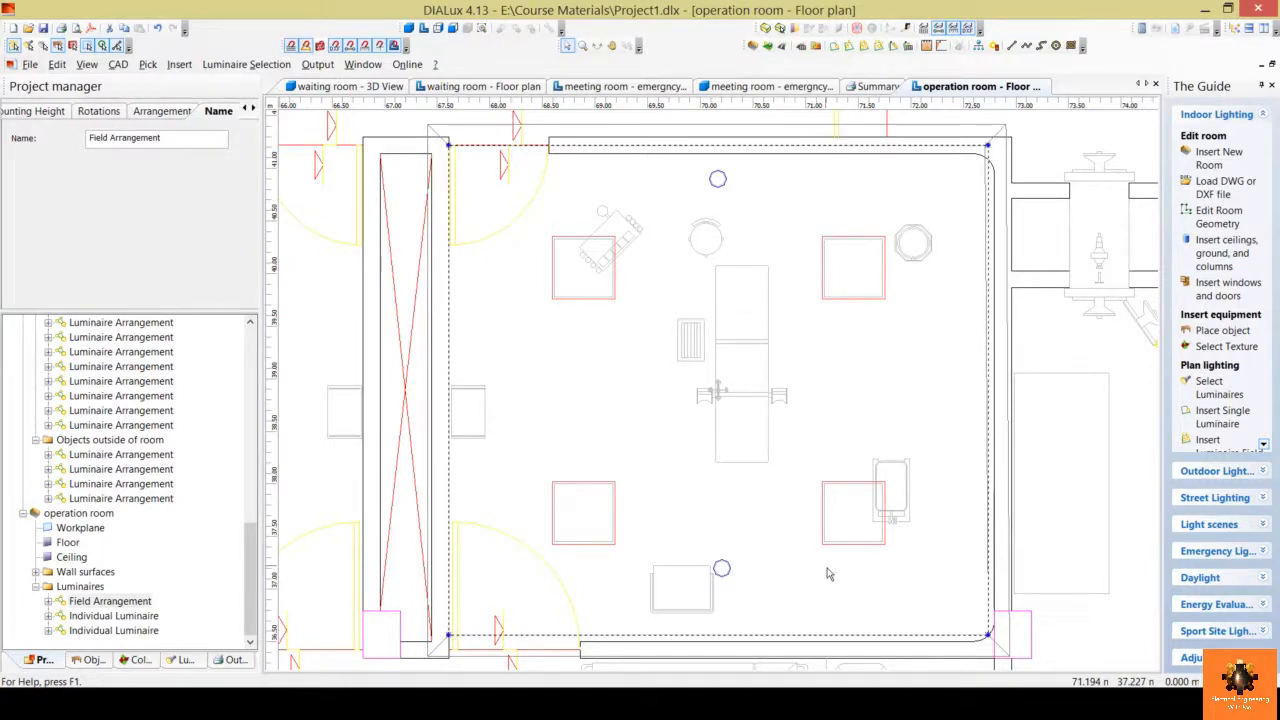
{"action": "left_click", "coordinate": [722, 570]}
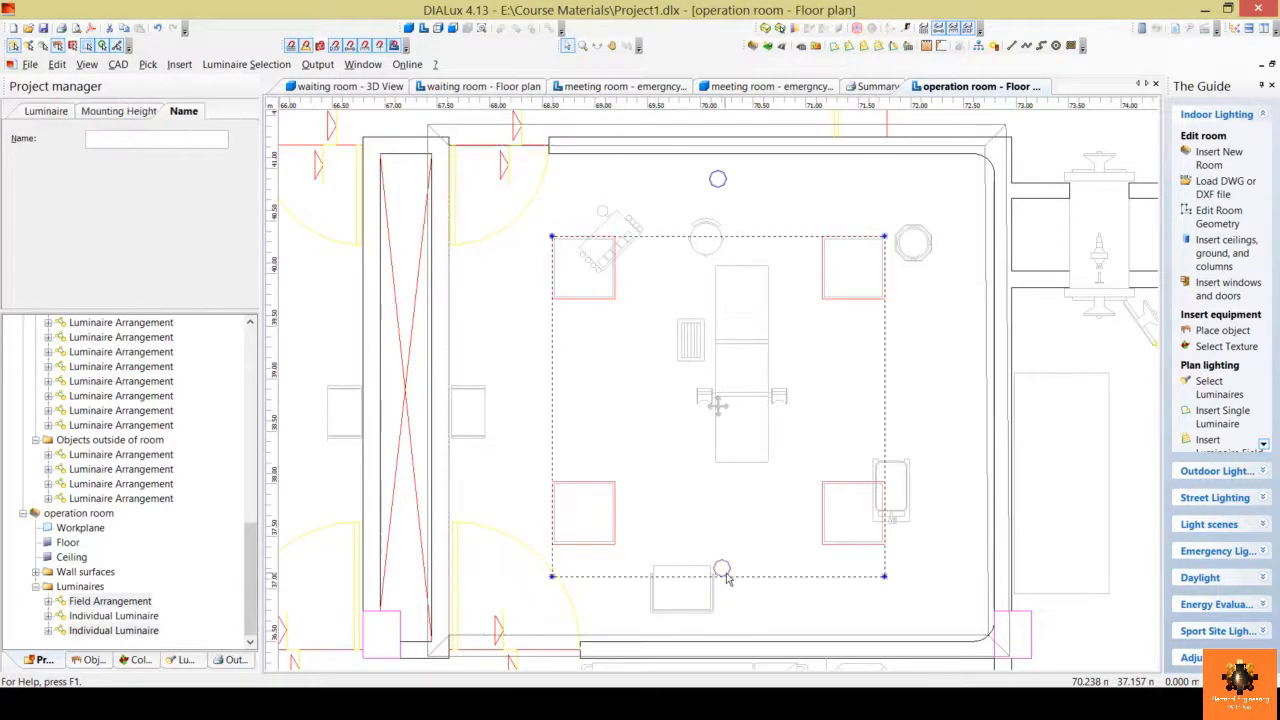
{"action": "left_click", "coordinate": [719, 181], "text": "ctrl"}
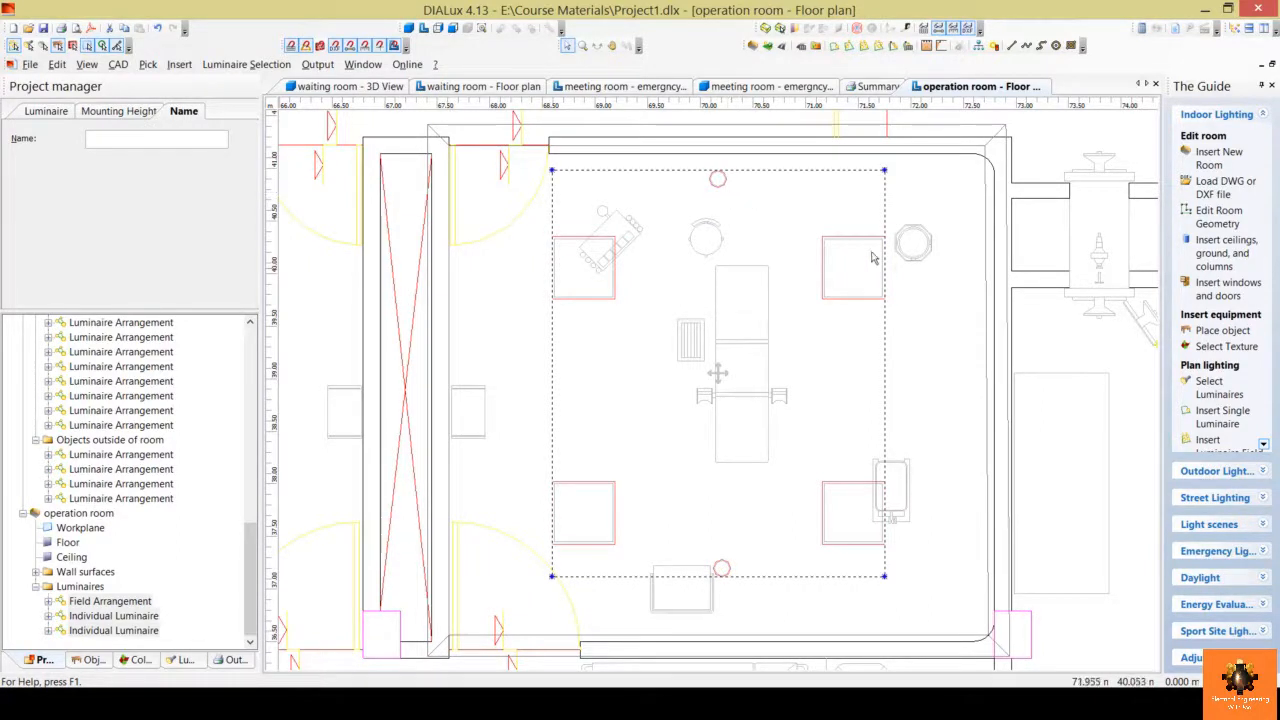
{"action": "right_click", "coordinate": [783, 216]}
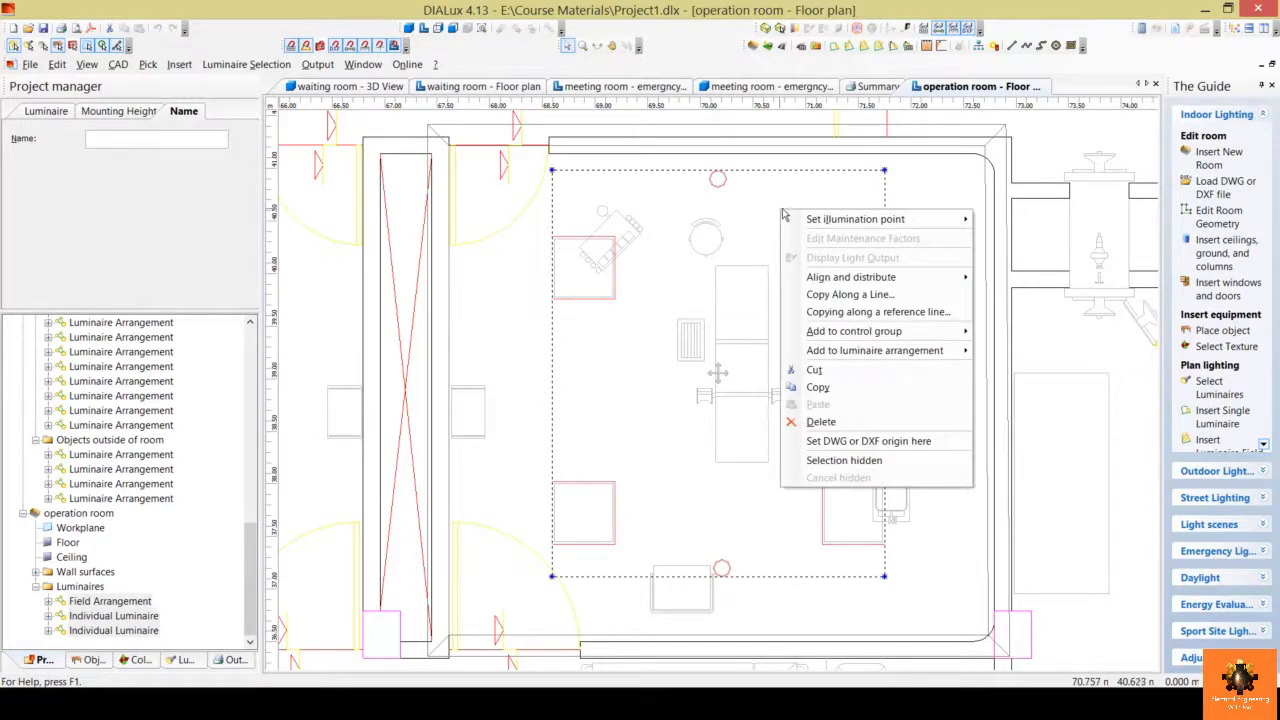
{"action": "mouse_move", "coordinate": [921, 332]}
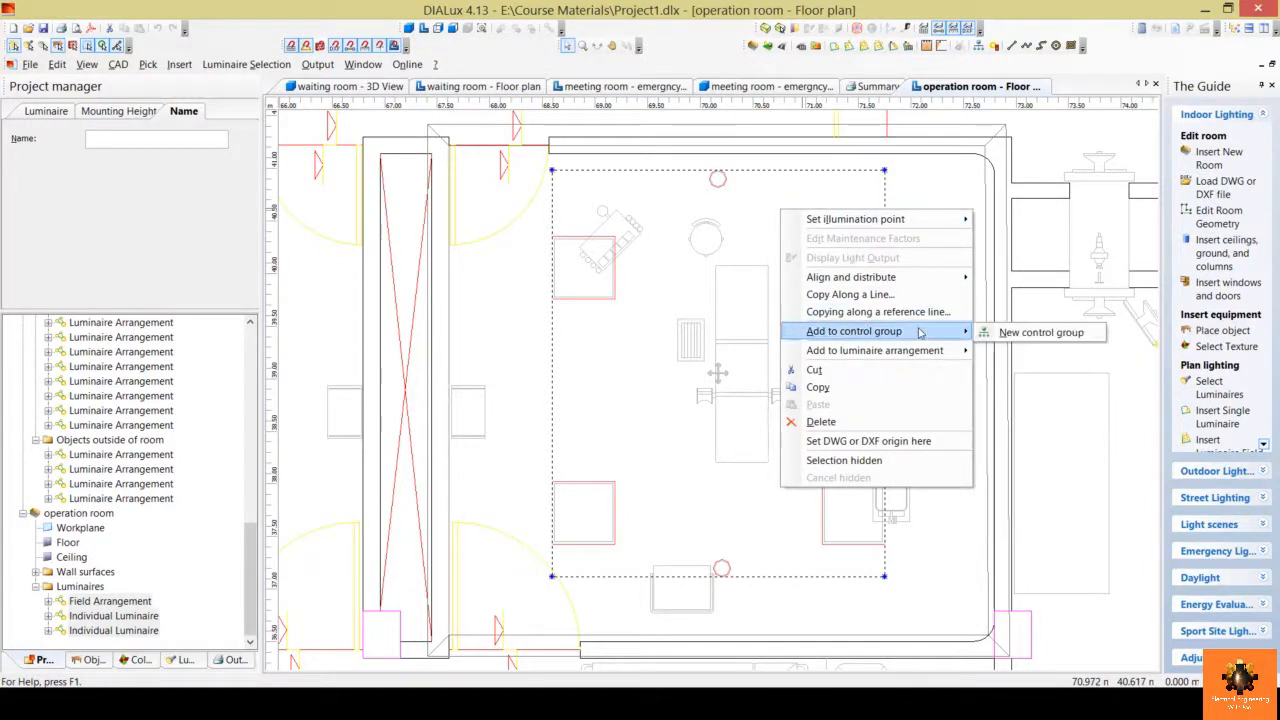
{"action": "left_click", "coordinate": [1054, 336]}
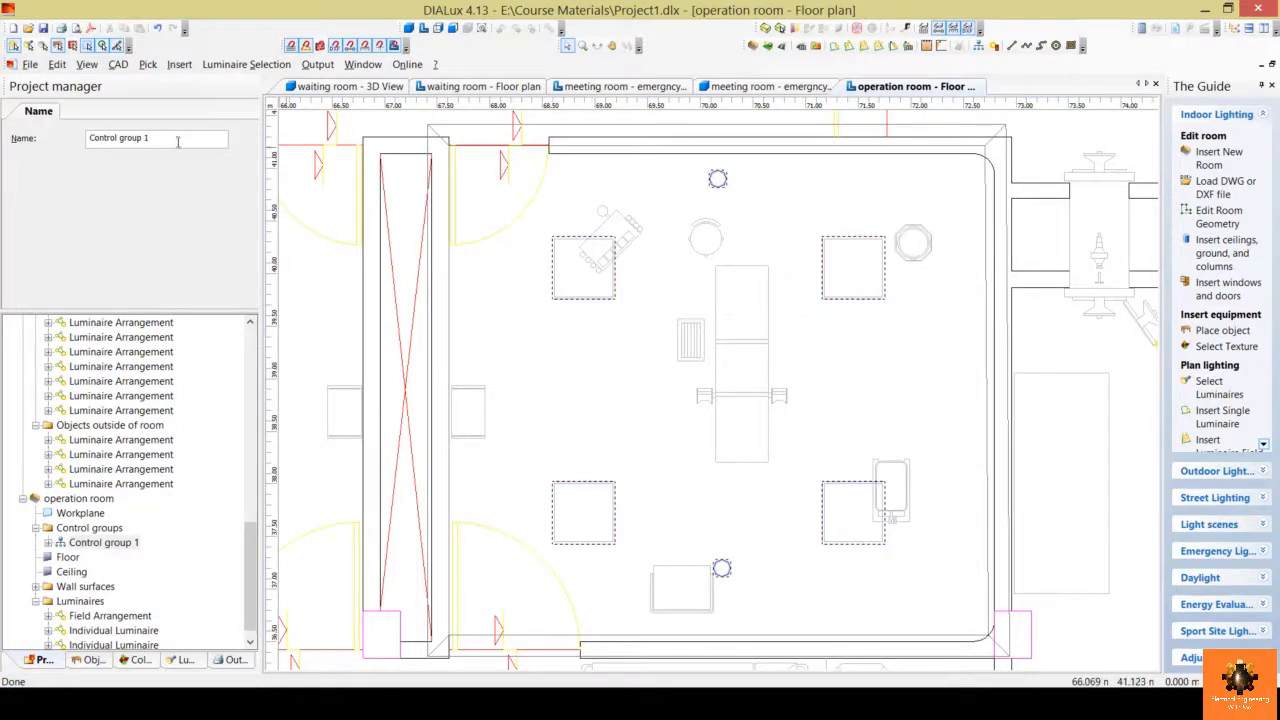
- Rename the operation room's new control group as operating room emergecy lighting
{"action": "left_click_drag", "start_coordinate": [150, 140], "coordinate": [31, 130]}
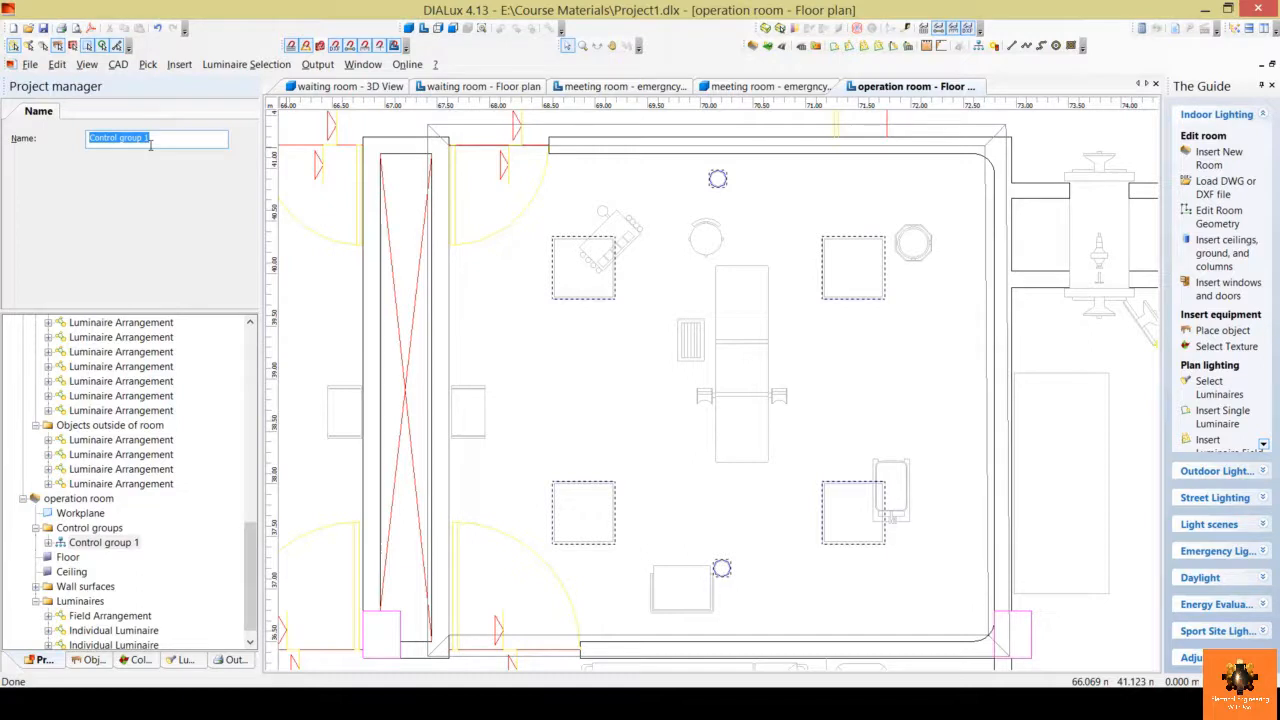
{"action": "type", "text": "operating room emergecy lighting"}
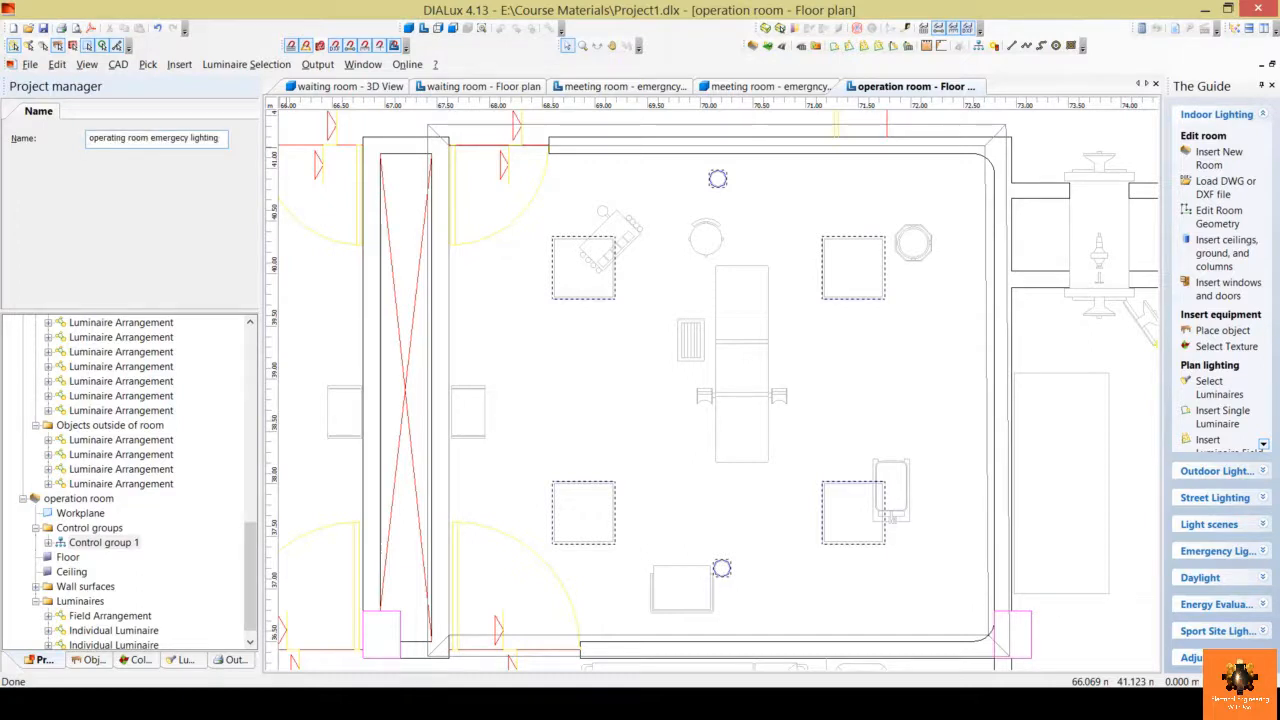
{"action": "key", "text": "Return"}
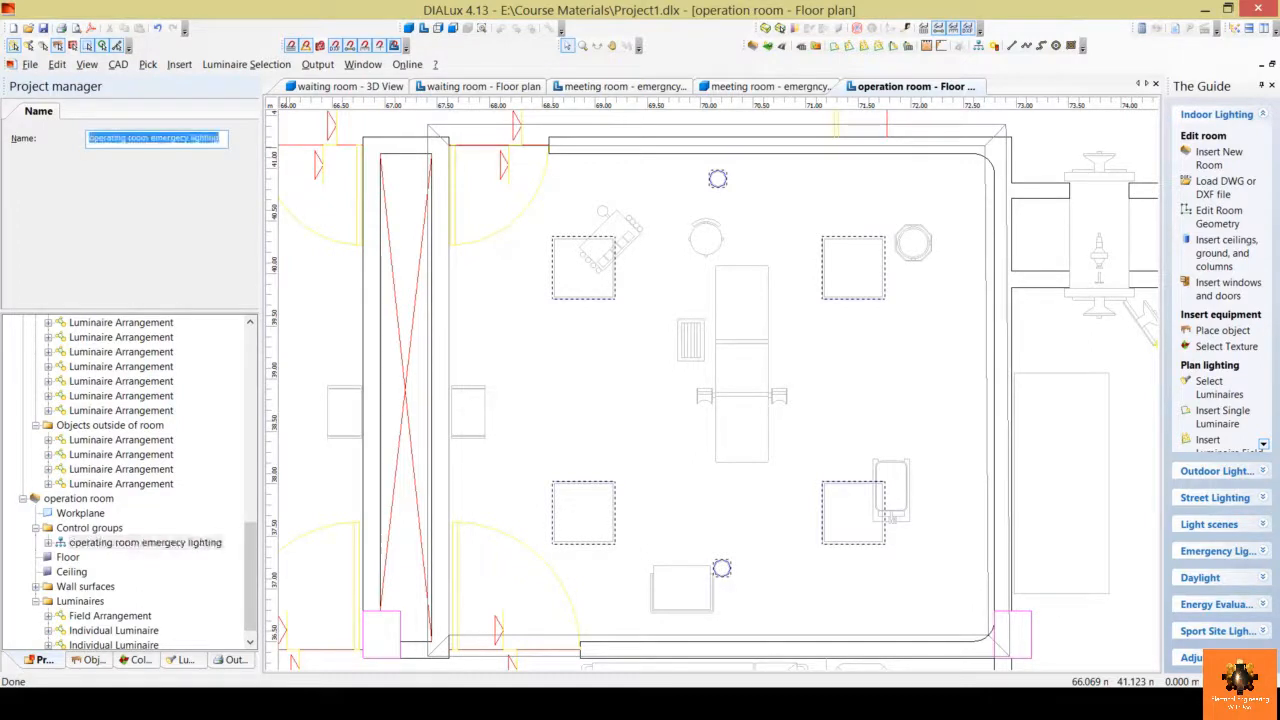
- Add the operating room emergecy lighting control group to a new light scene, discarding the room's existing calculation results
{"action": "left_click", "coordinate": [187, 546]}
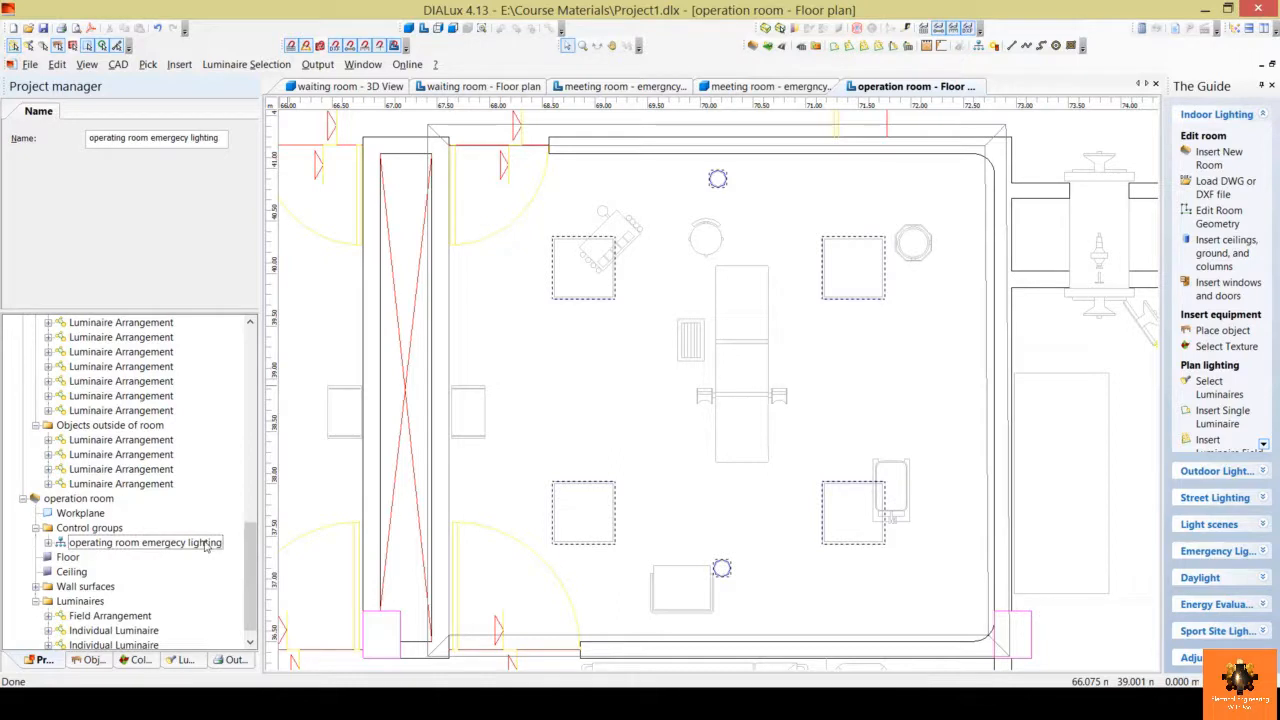
{"action": "right_click", "coordinate": [206, 544]}
{"action": "mouse_move", "coordinate": [299, 561]}
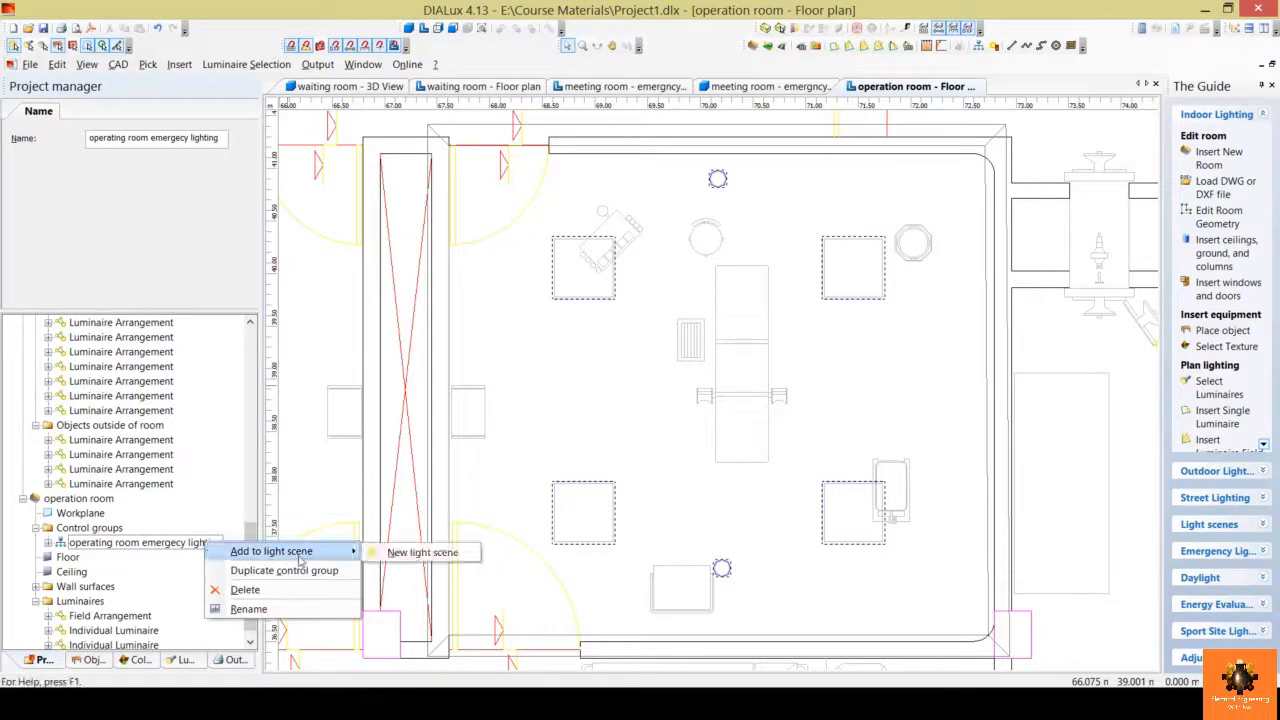
{"action": "left_click", "coordinate": [422, 552]}
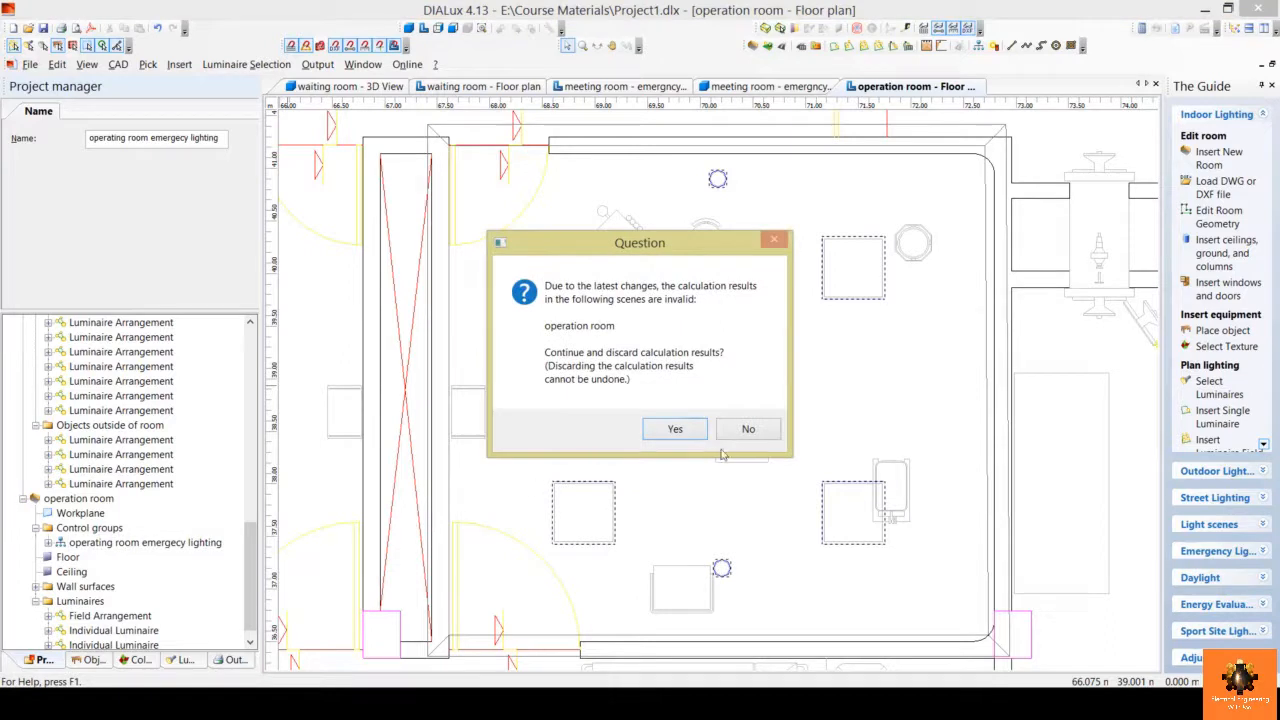
{"action": "left_click", "coordinate": [695, 430]}
{"action": "left_click", "coordinate": [48, 528]}
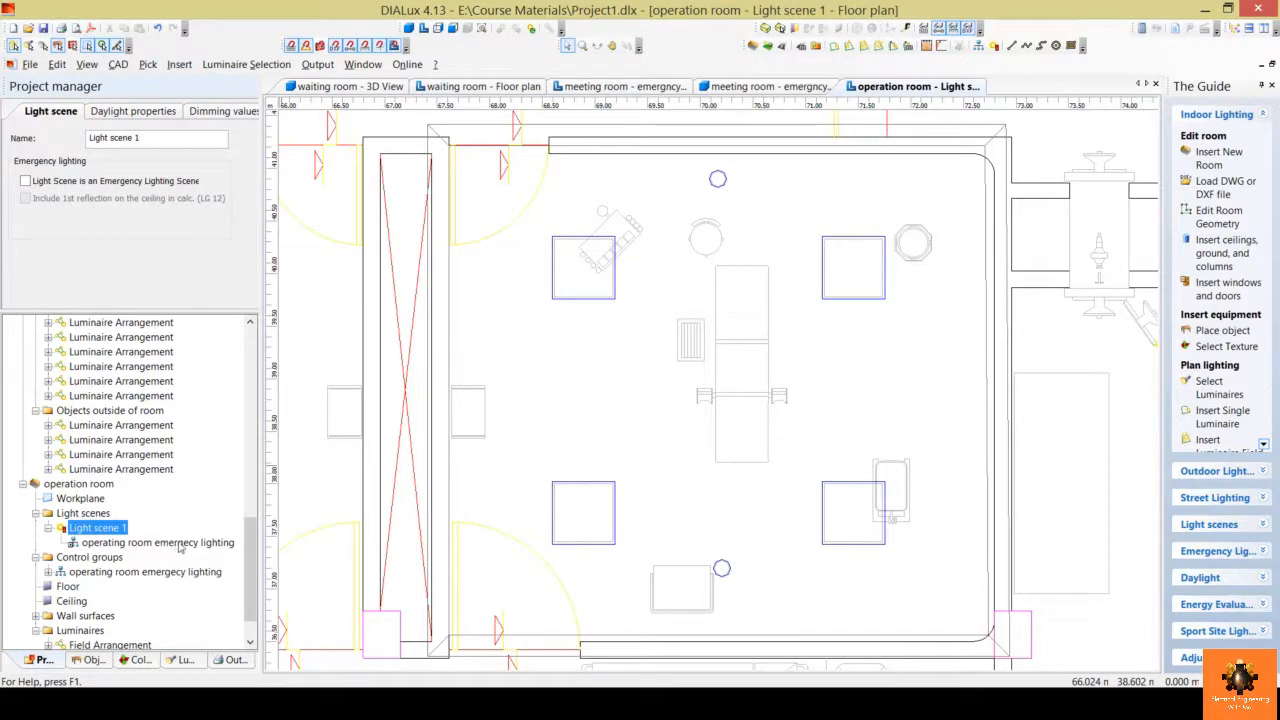
{"action": "left_click", "coordinate": [185, 544]}
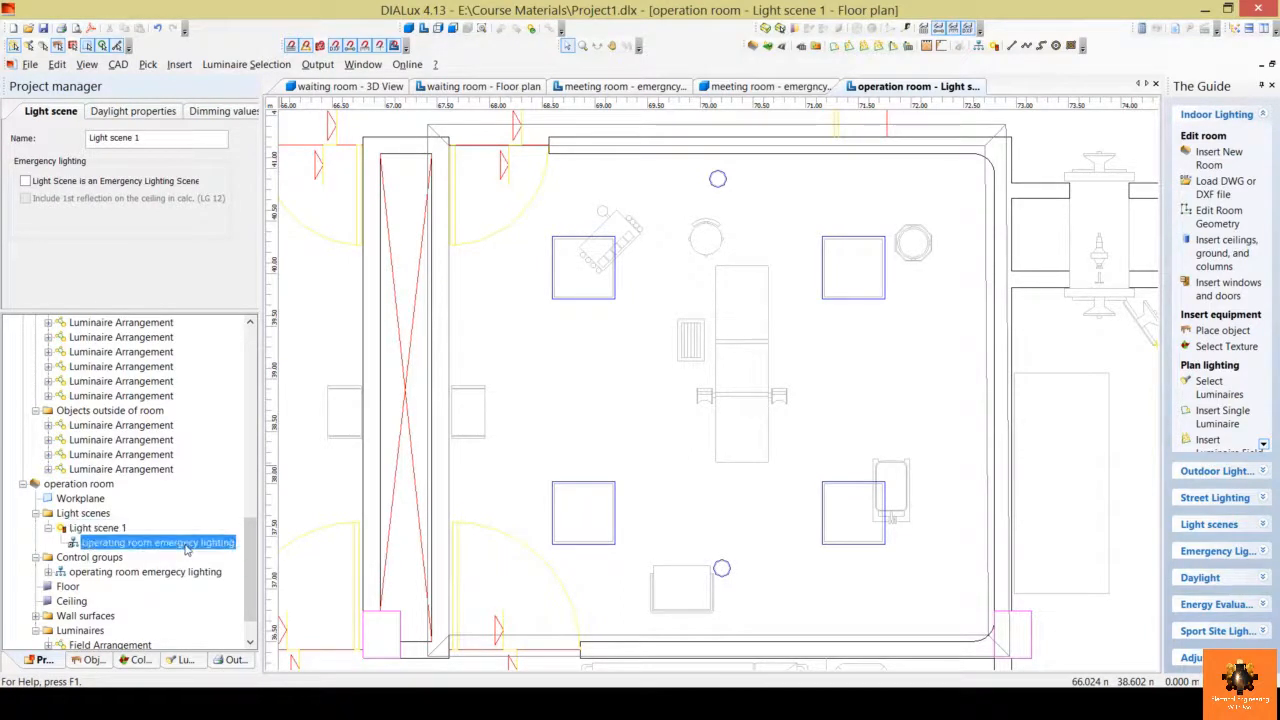
- Run a standard calculation of the operation room's light scene with luminaires included in the calculation
{"action": "left_click", "coordinate": [1141, 28]}
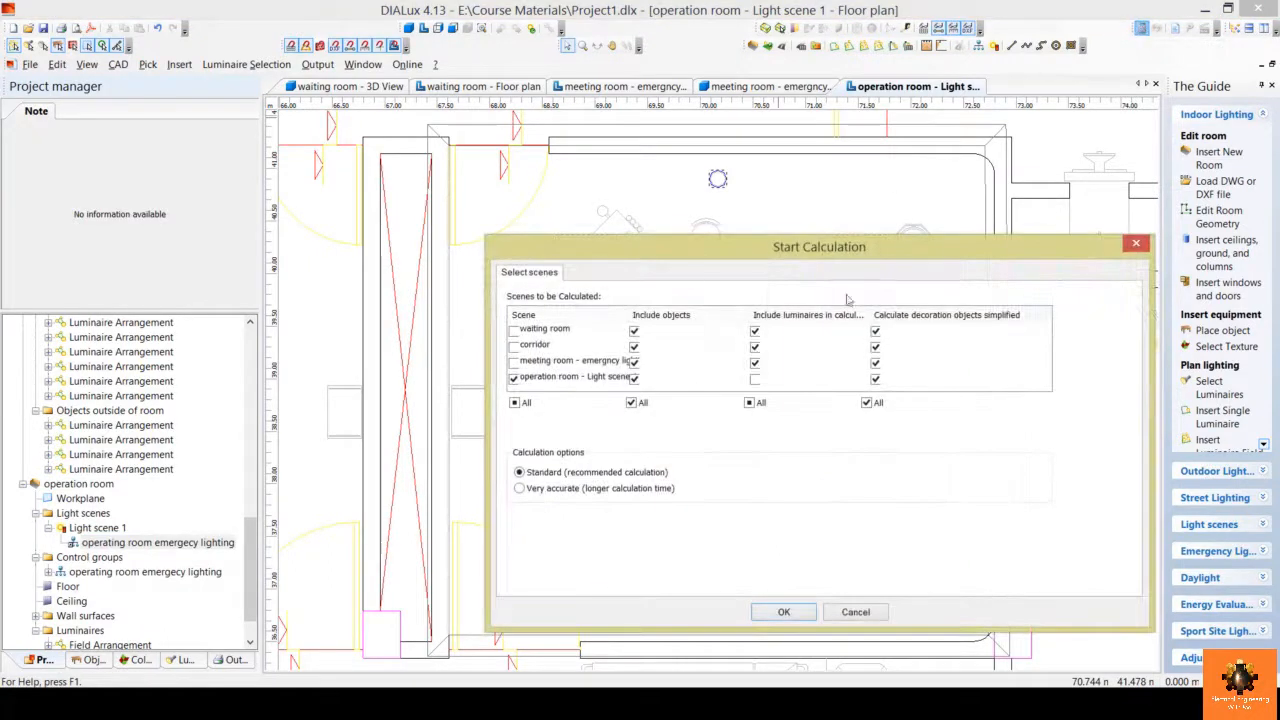
{"action": "left_click", "coordinate": [755, 379]}
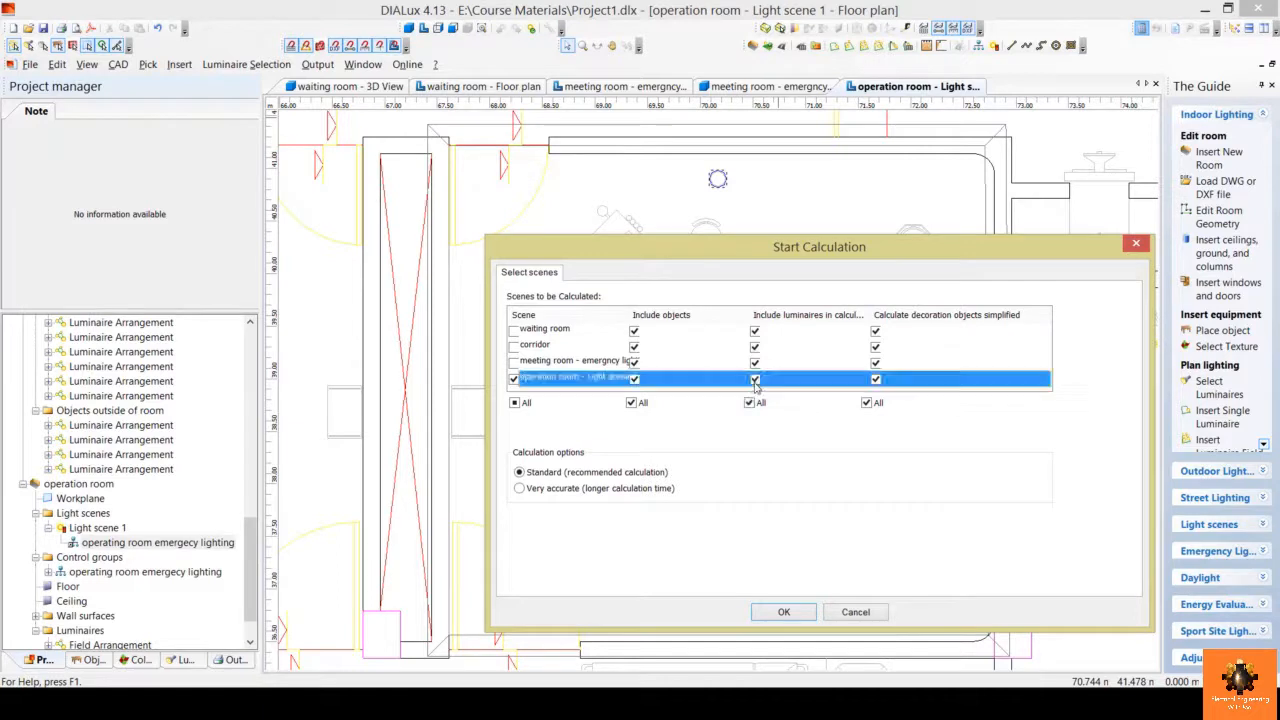
{"action": "left_click", "coordinate": [797, 615]}
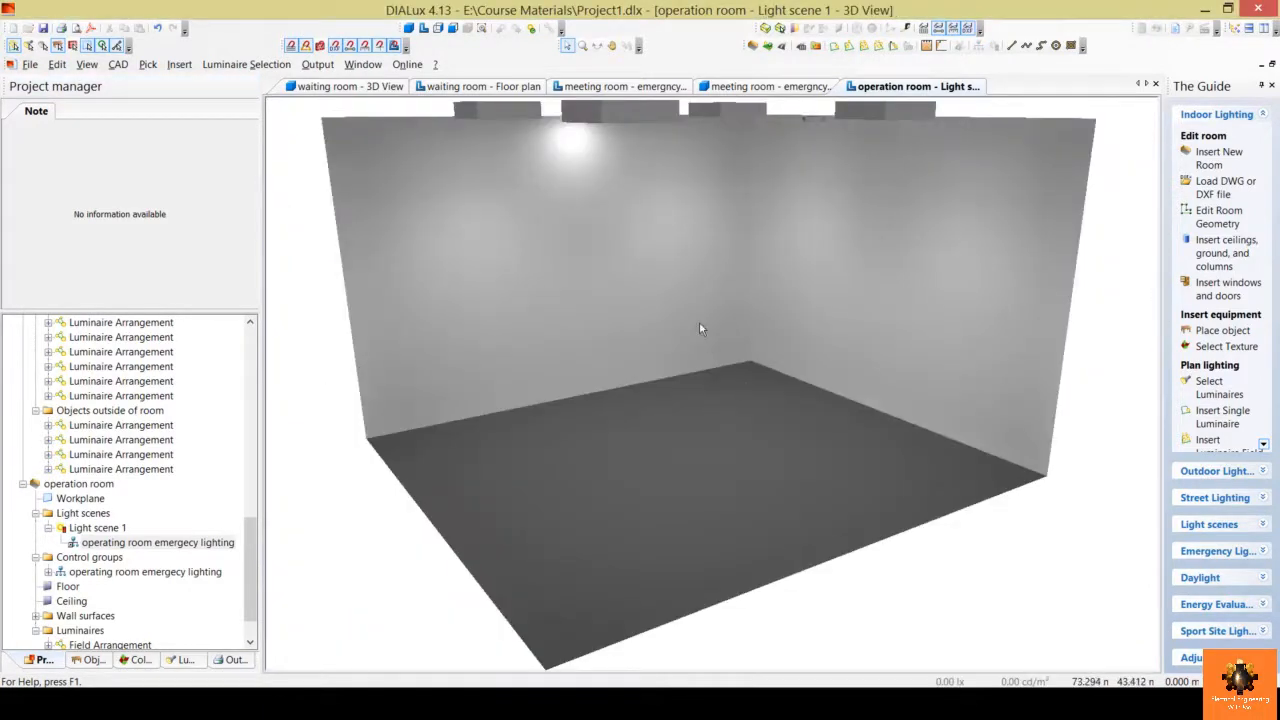
- Examine the operation room's ceiling luminaires from below in the light scene's 3D view
{"action": "left_click", "coordinate": [699, 323]}
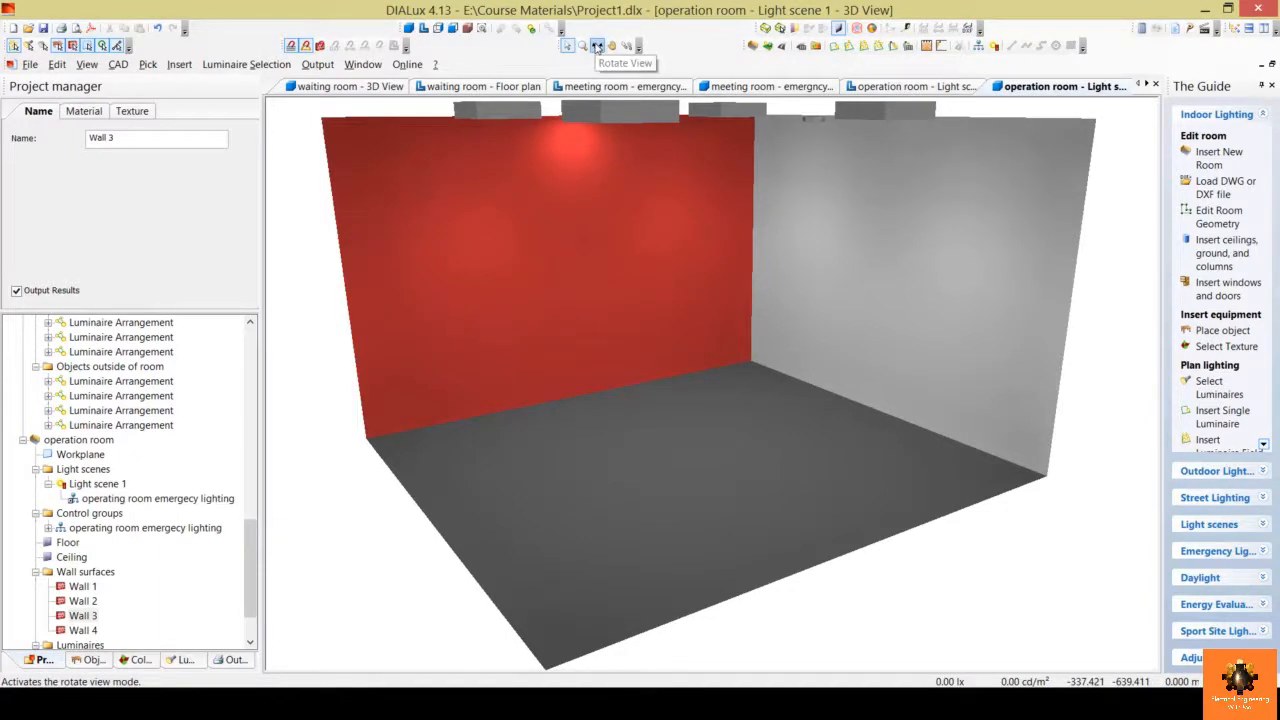
{"action": "left_click", "coordinate": [597, 45]}
{"action": "left_click_drag", "start_coordinate": [686, 327], "coordinate": [851, 161]}
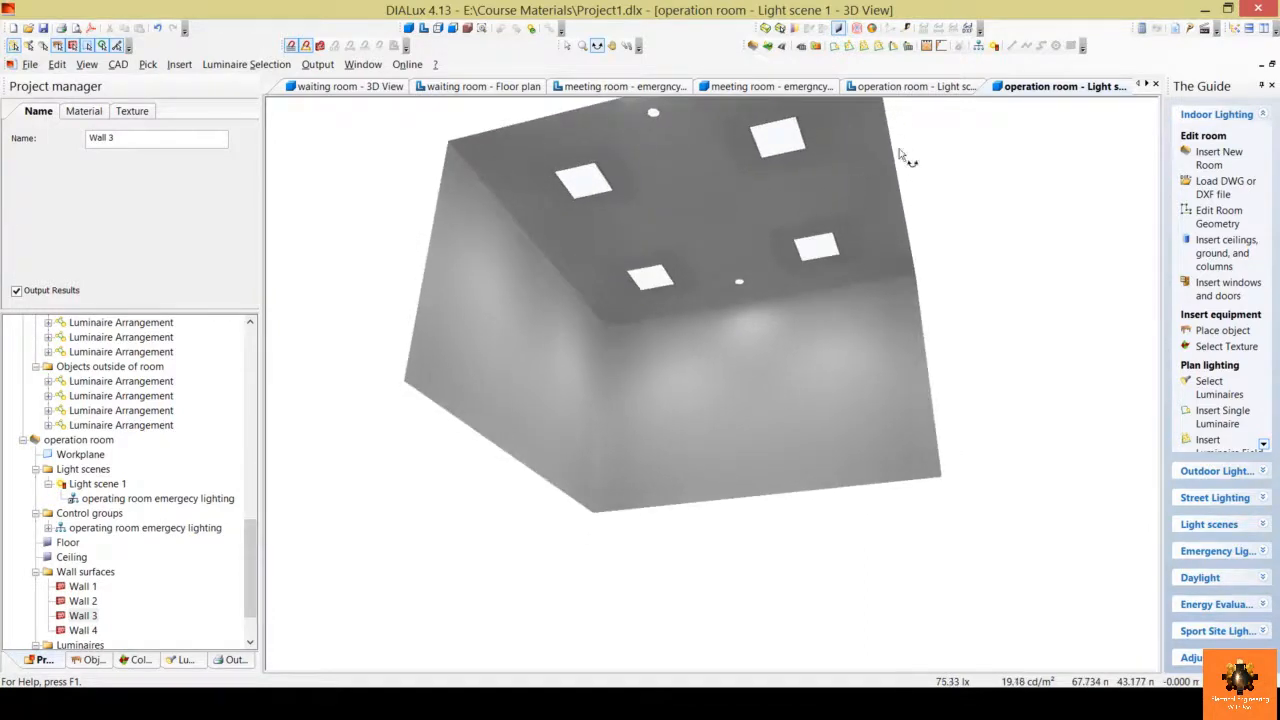
- Open the summary output of the operation room's Light scene 1 and check the workplane's average illuminance Eav and uniformity u0
{"action": "left_click", "coordinate": [236, 659]}
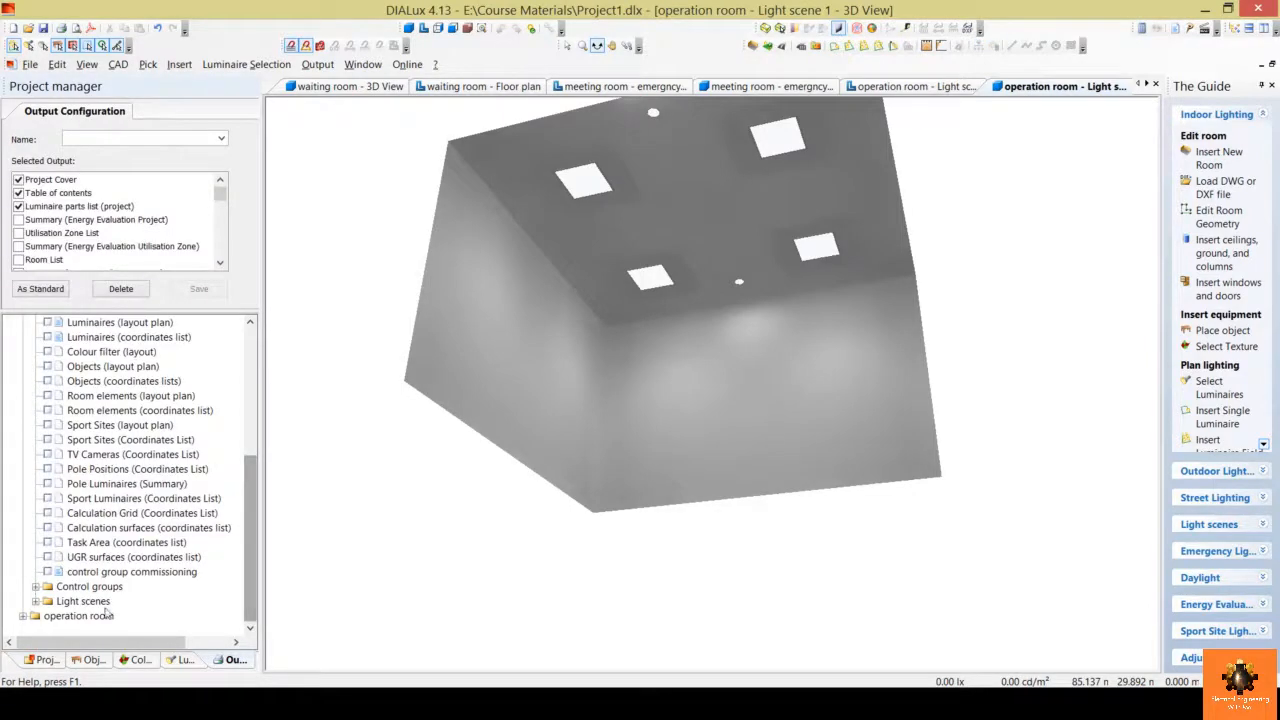
{"action": "left_click", "coordinate": [35, 602]}
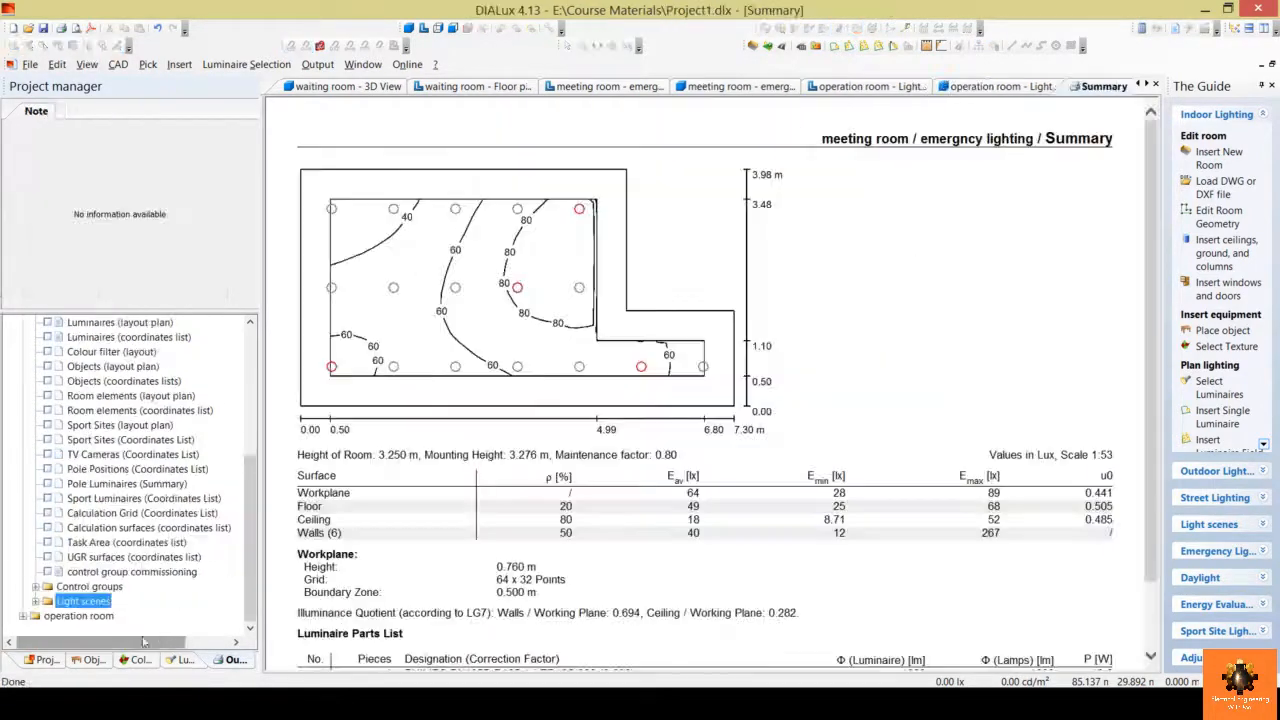
{"action": "left_click", "coordinate": [22, 616]}
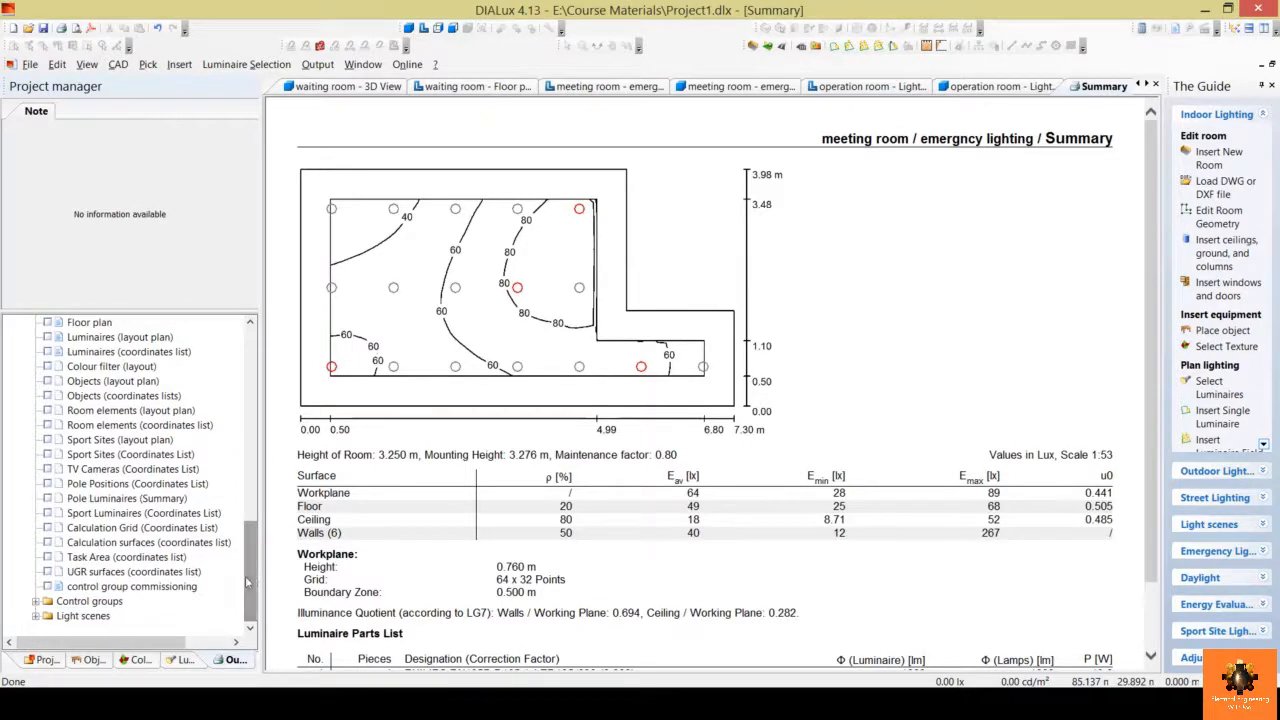
{"action": "left_click", "coordinate": [36, 616]}
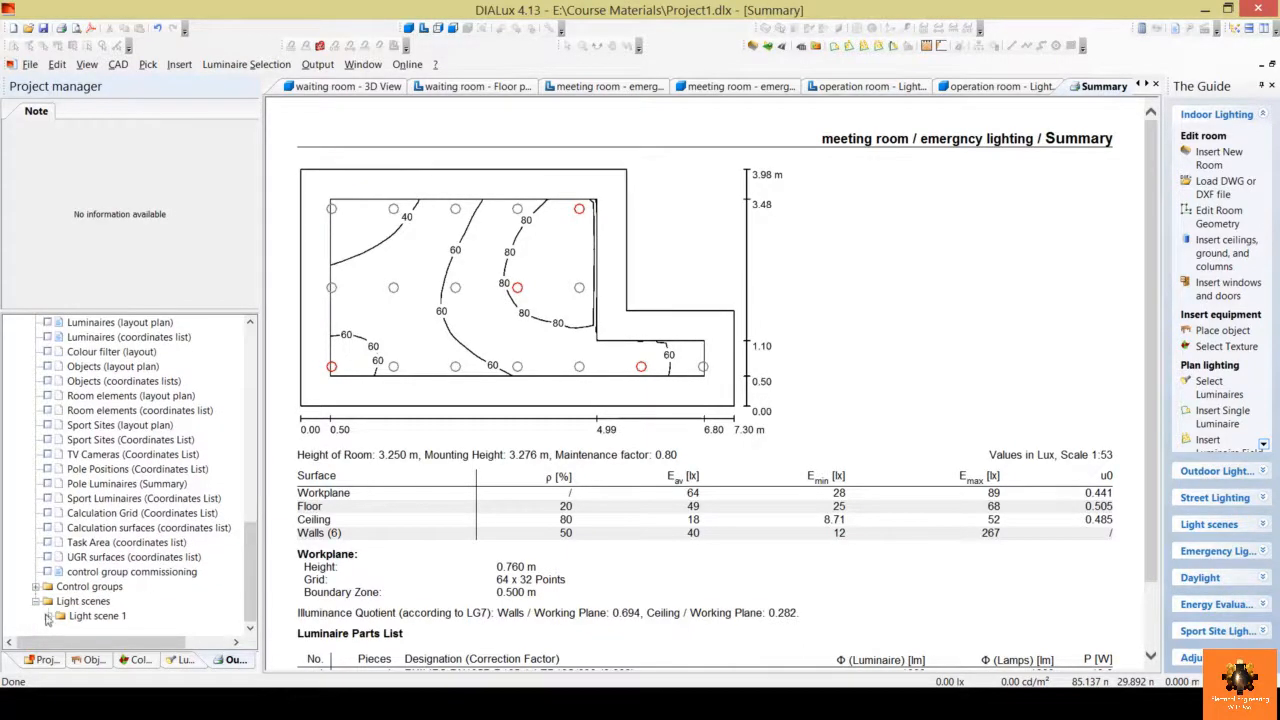
{"action": "left_click", "coordinate": [48, 616]}
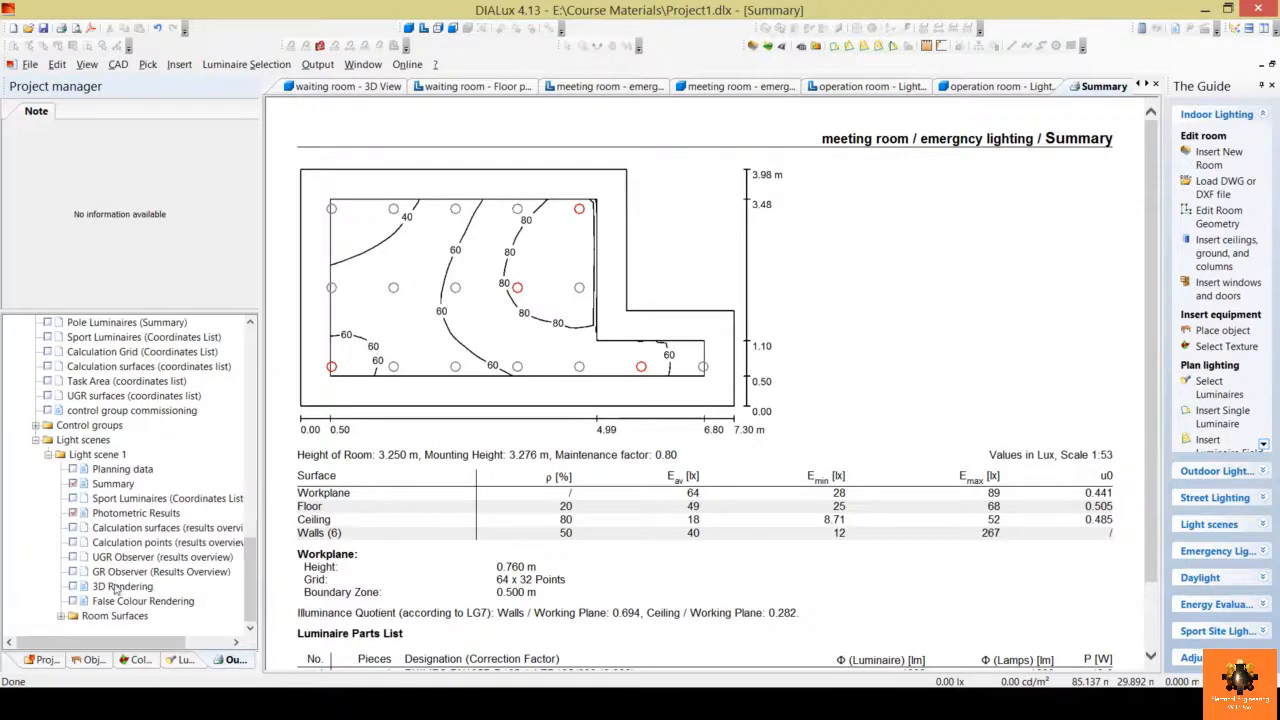
{"action": "left_click", "coordinate": [116, 486]}
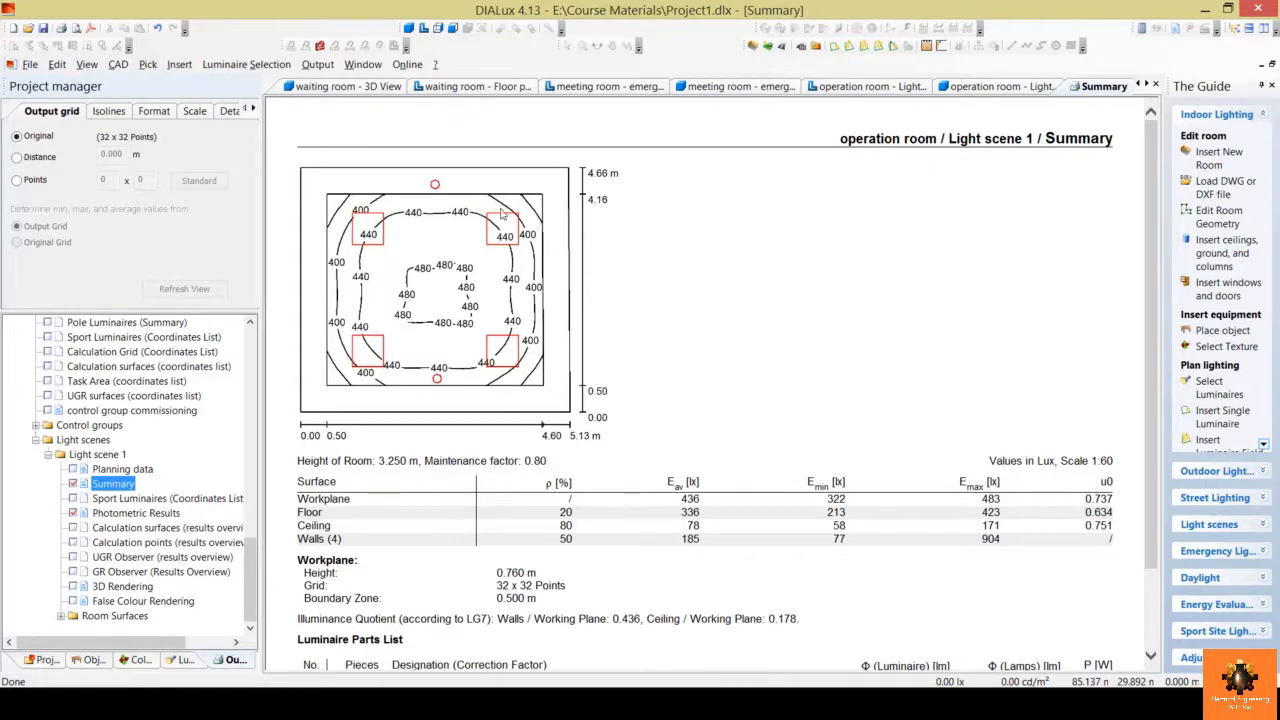
{"action": "double_click", "coordinate": [698, 501]}
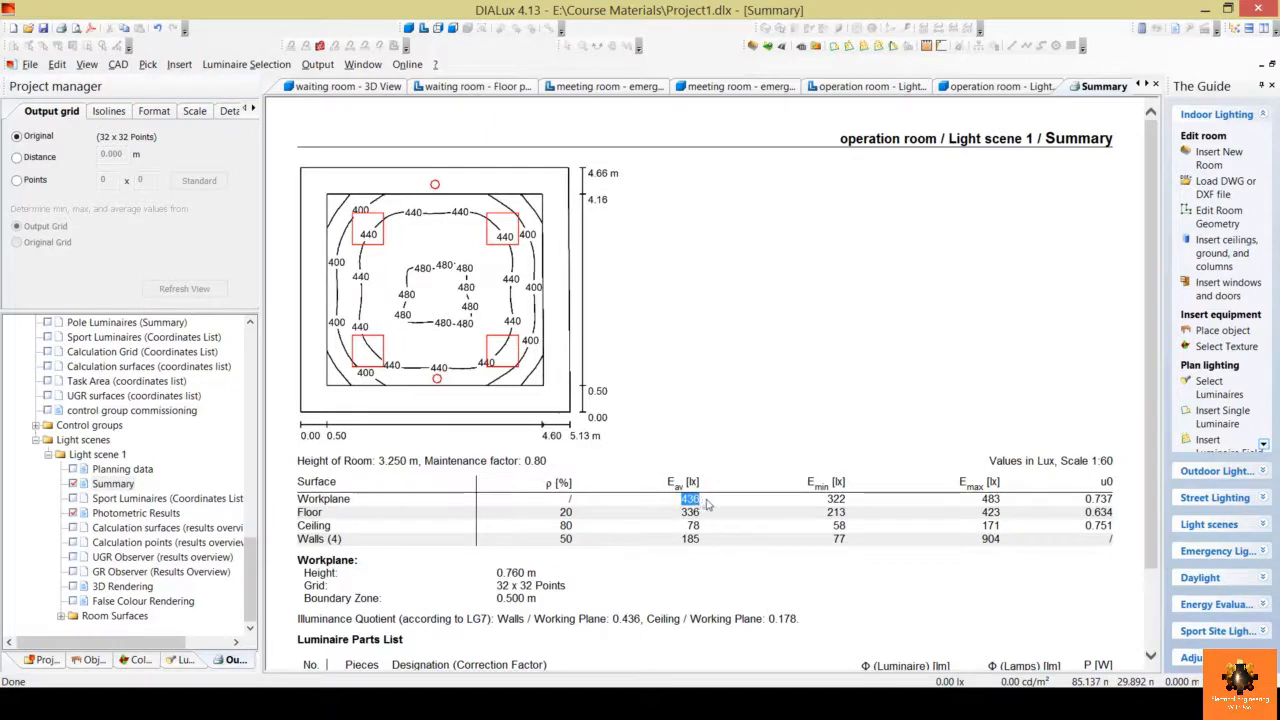
{"action": "left_click", "coordinate": [731, 477]}
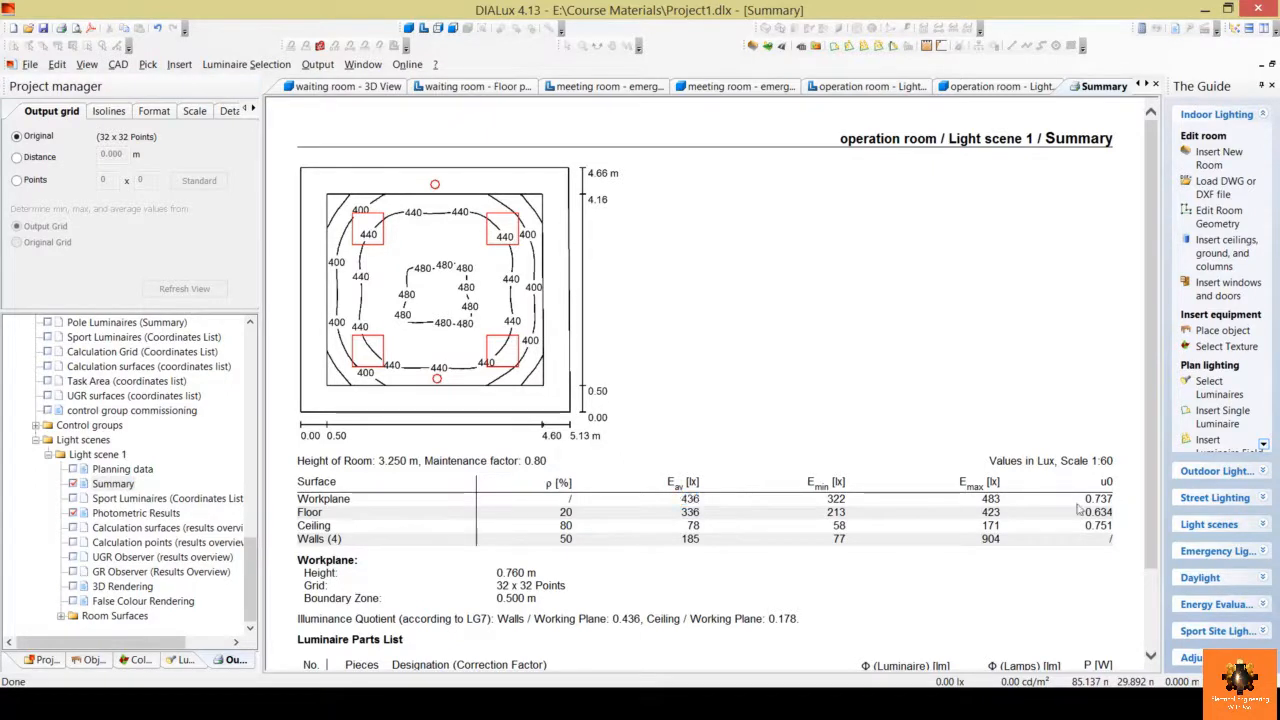
{"action": "left_click_drag", "start_coordinate": [1077, 505], "coordinate": [940, 410]}
- Insert a new room and outline it as a rectangle about 7.28 by 3.20 m around the three-bed room in the drawing
{"action": "left_click", "coordinate": [930, 400]}
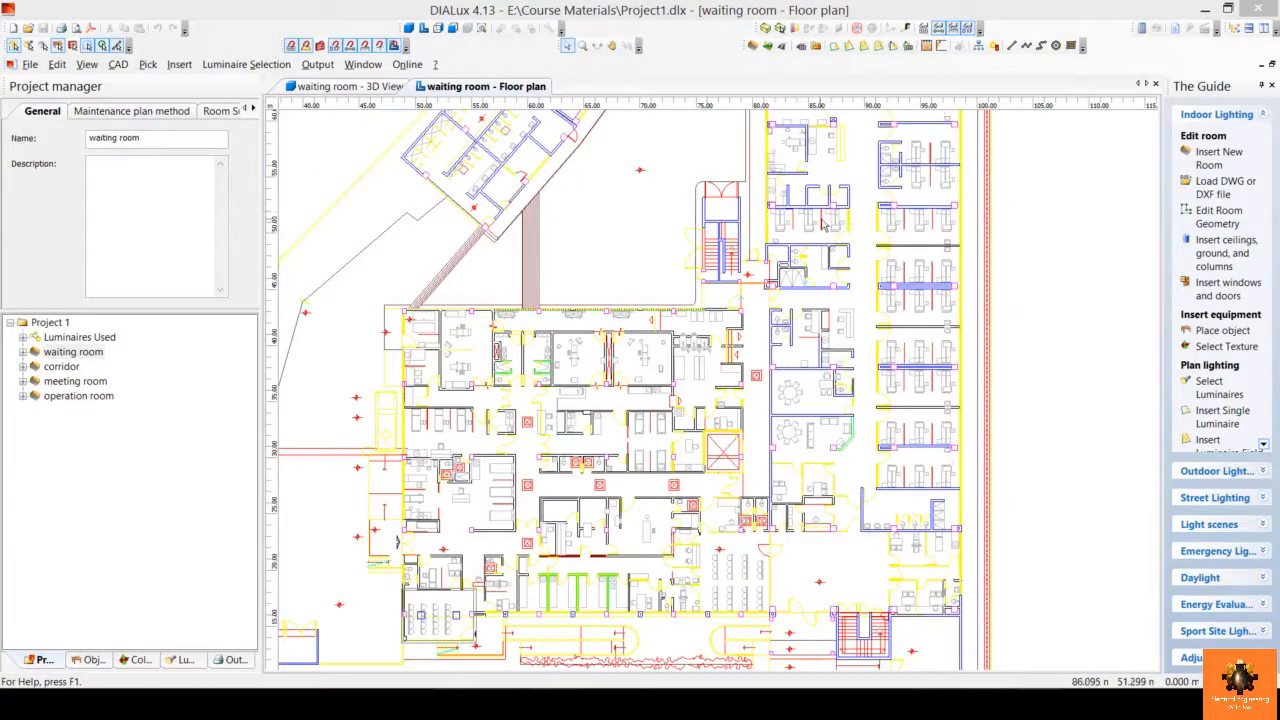
{"action": "scroll", "coordinate": [825, 228], "scroll_direction": "up", "scroll_amount": 4}
{"action": "scroll", "coordinate": [802, 427], "scroll_direction": "up", "scroll_amount": 4}
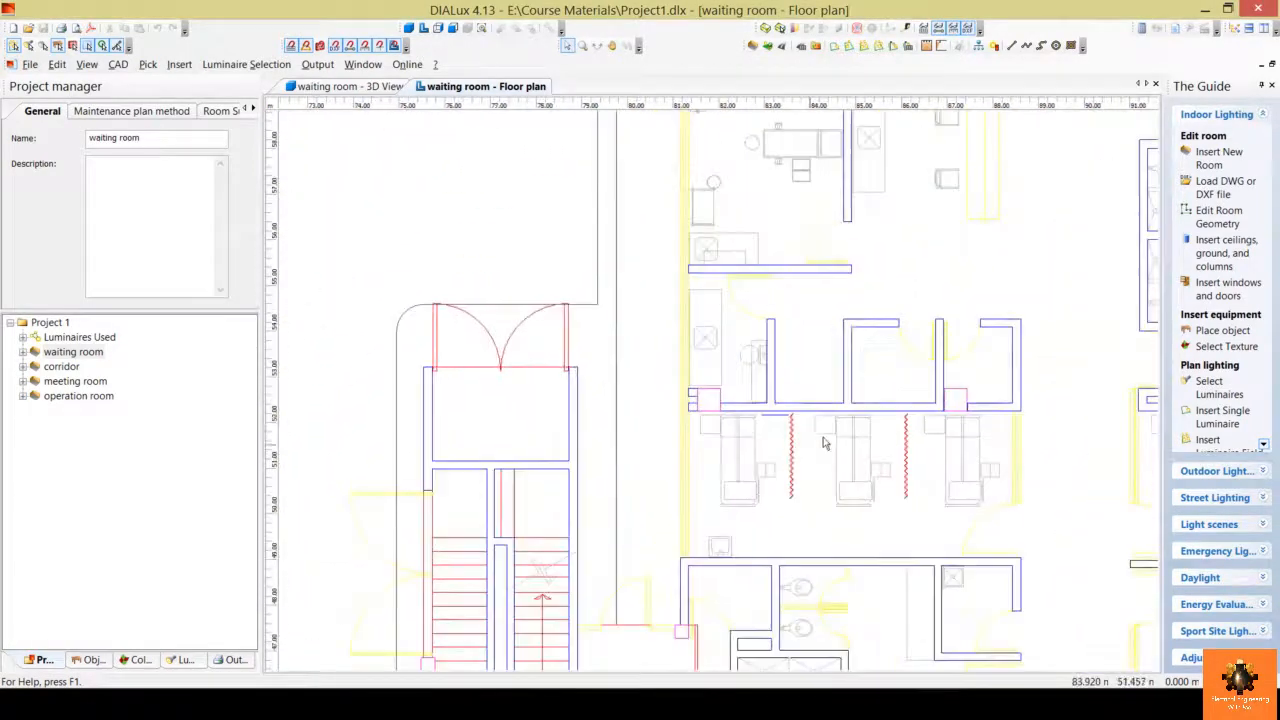
{"action": "scroll", "coordinate": [700, 415], "scroll_direction": "up", "scroll_amount": 3}
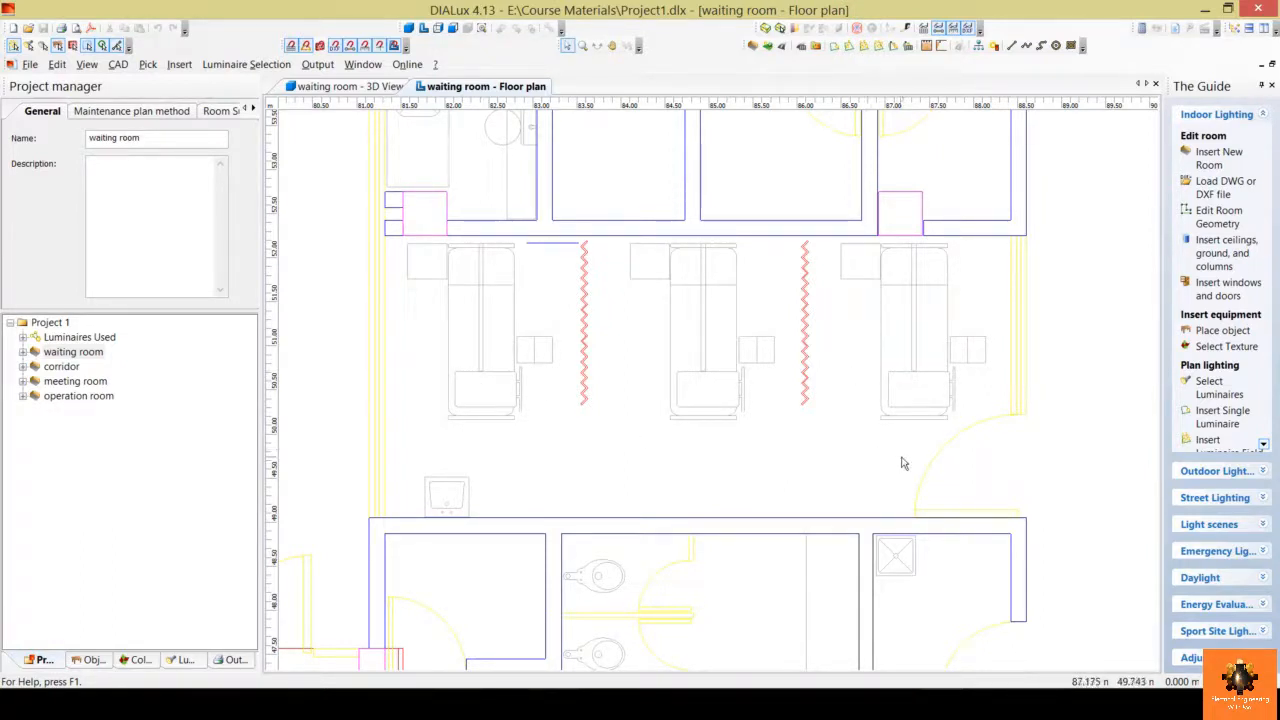
{"action": "left_click", "coordinate": [1218, 157]}
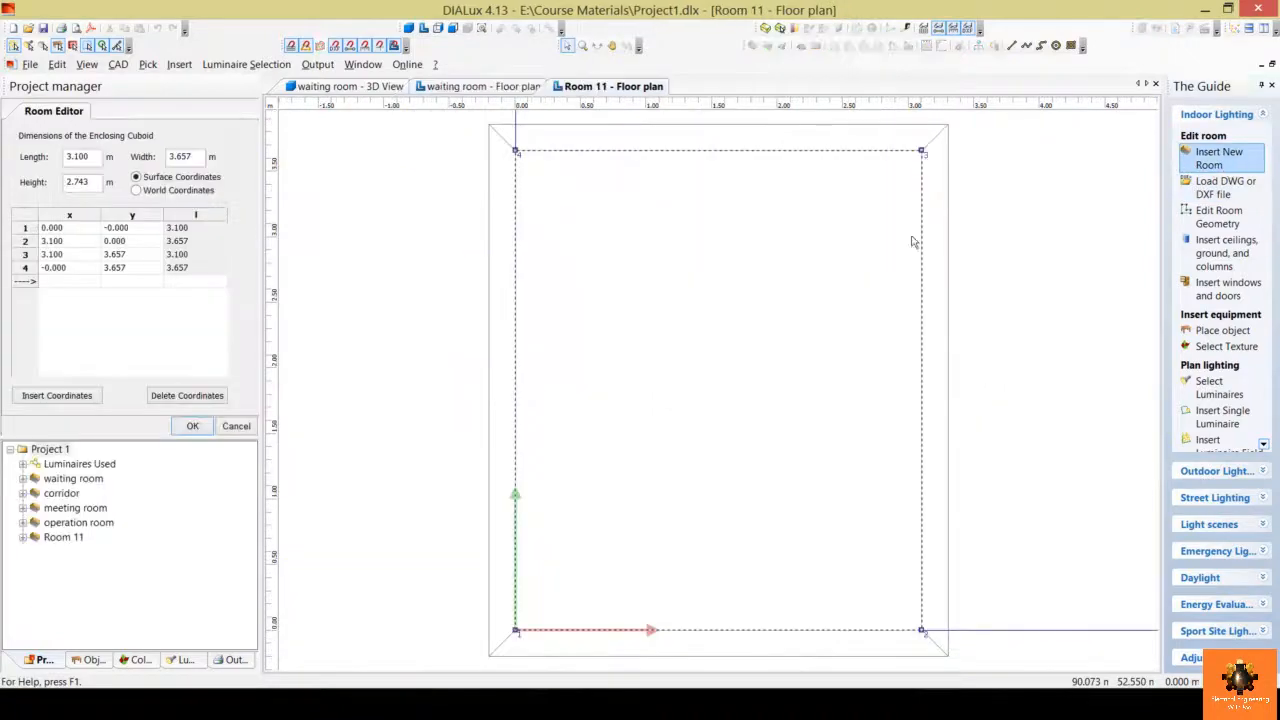
{"action": "scroll", "coordinate": [707, 309], "scroll_direction": "down", "scroll_amount": 10}
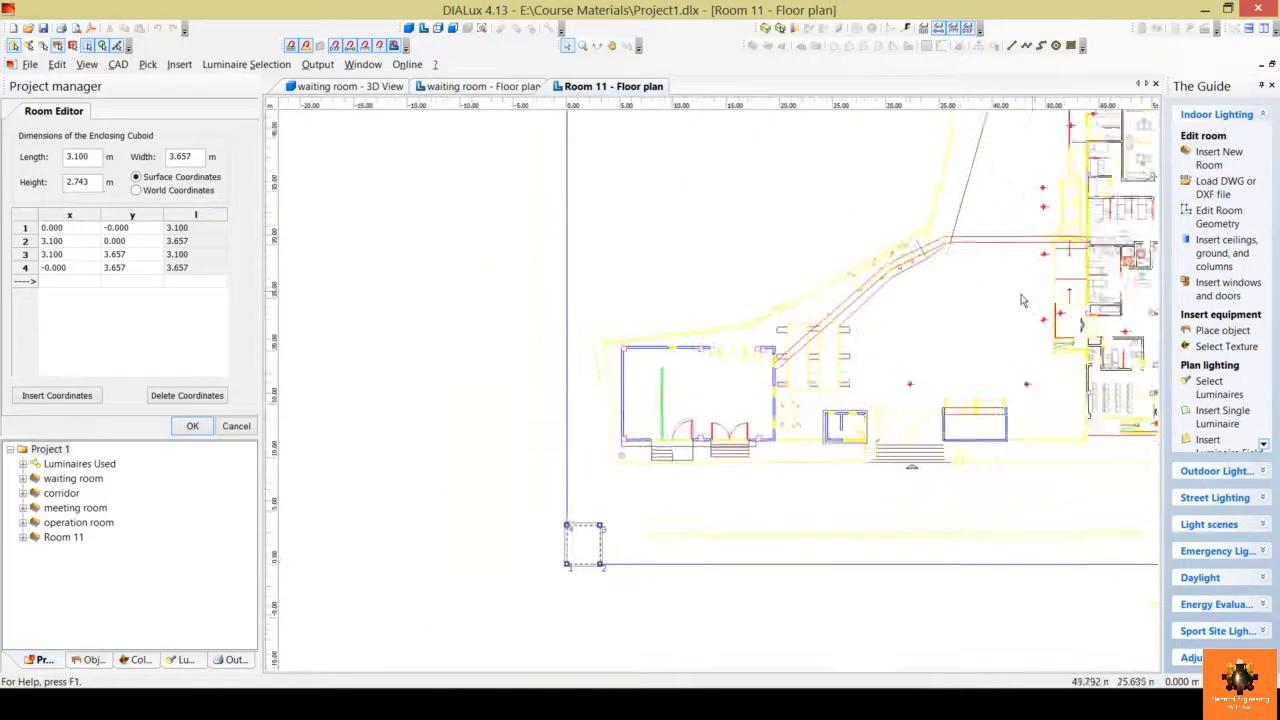
{"action": "scroll", "coordinate": [565, 460], "scroll_direction": "up", "scroll_amount": 10}
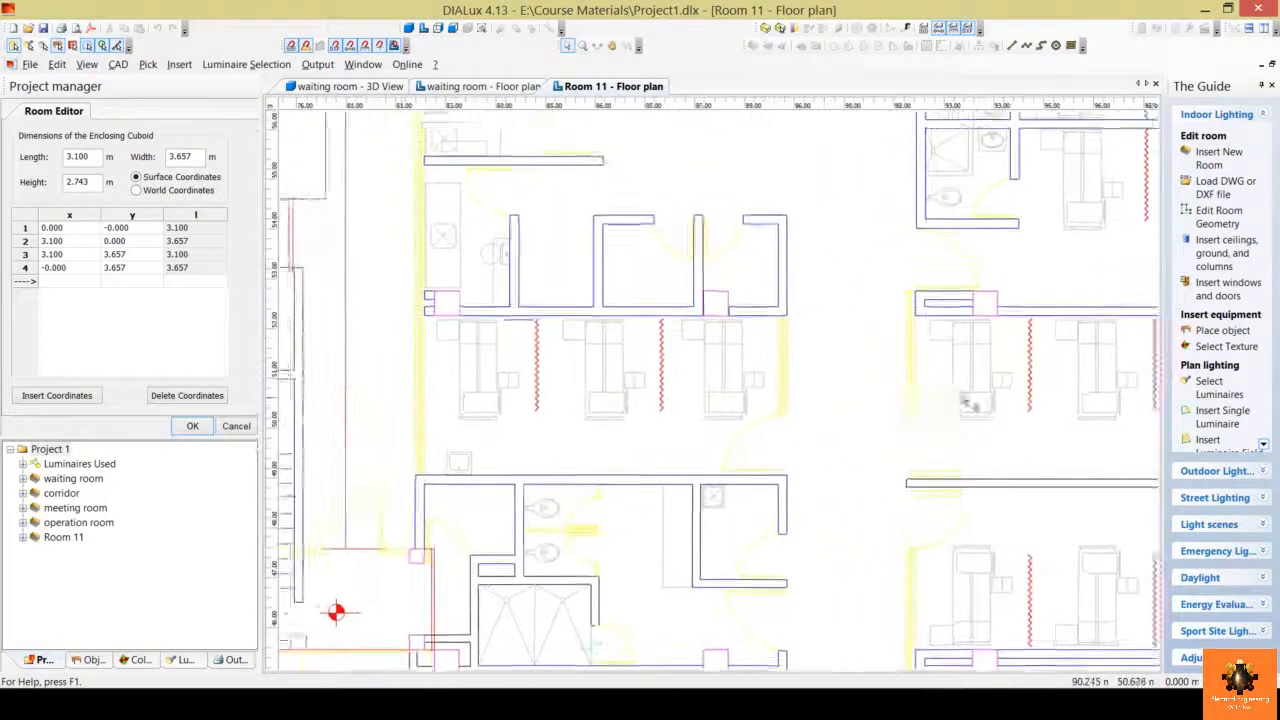
{"action": "middle_click_drag", "start_coordinate": [603, 405], "coordinate": [601, 362]}
{"action": "right_click", "coordinate": [601, 361]}
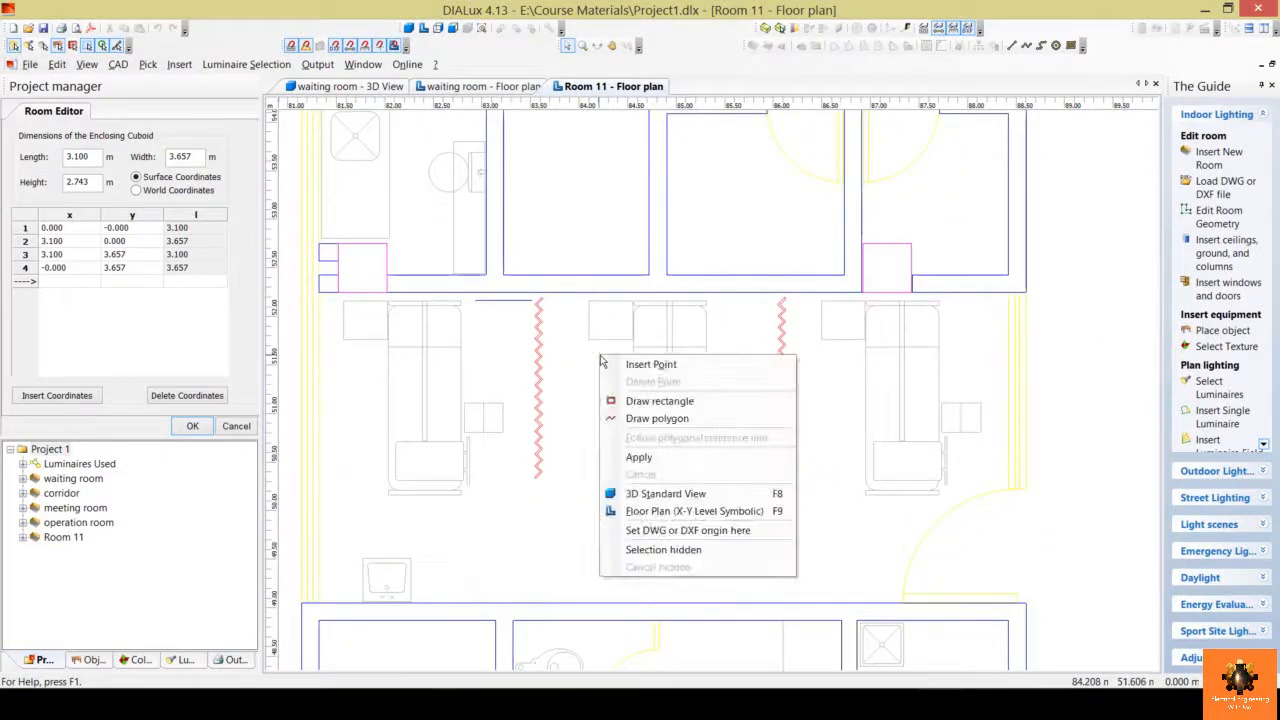
{"action": "left_click", "coordinate": [697, 402]}
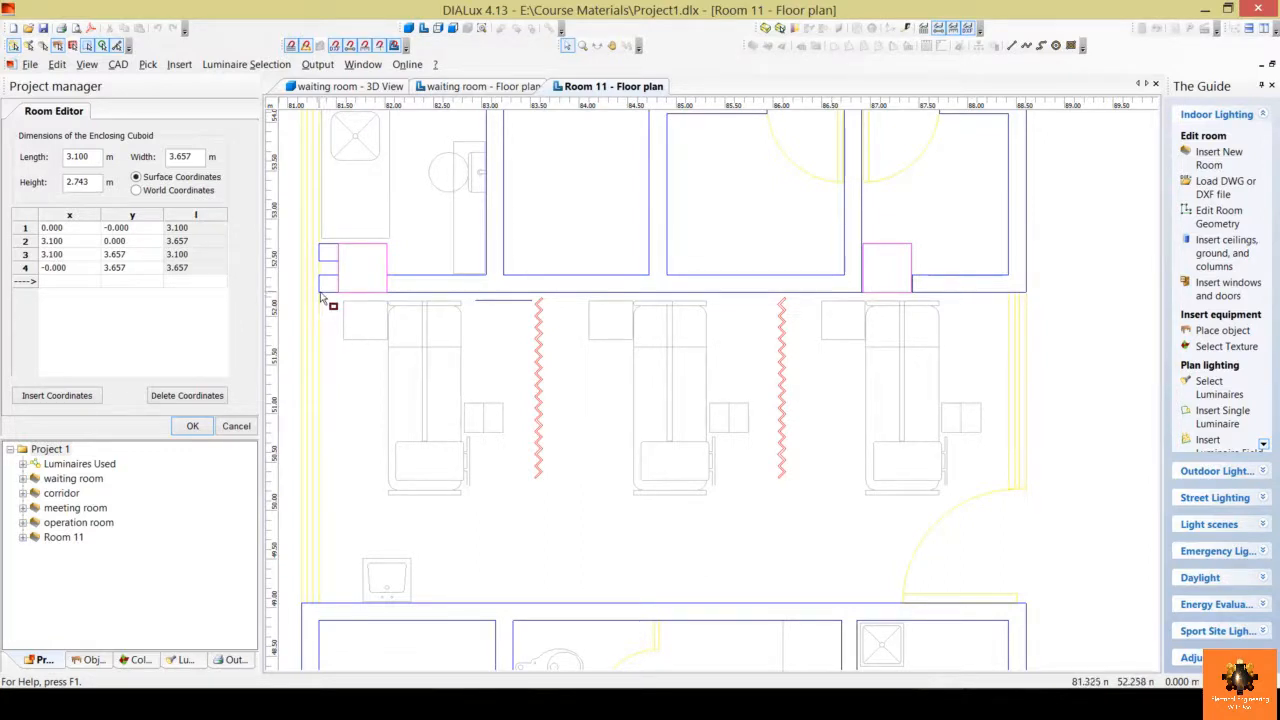
{"action": "left_click_drag", "start_coordinate": [321, 293], "coordinate": [1032, 605]}
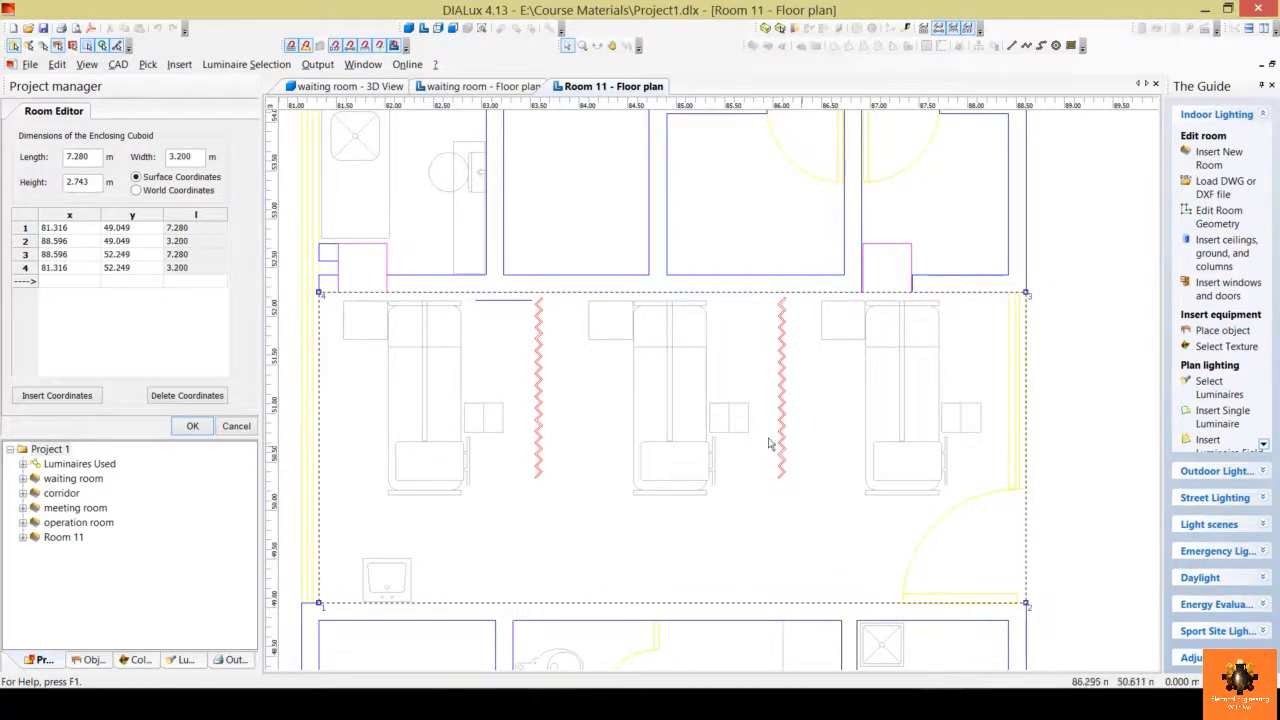
- Set the new room's height to 3.25 m and accept the room geometry
{"action": "left_click", "coordinate": [95, 158]}
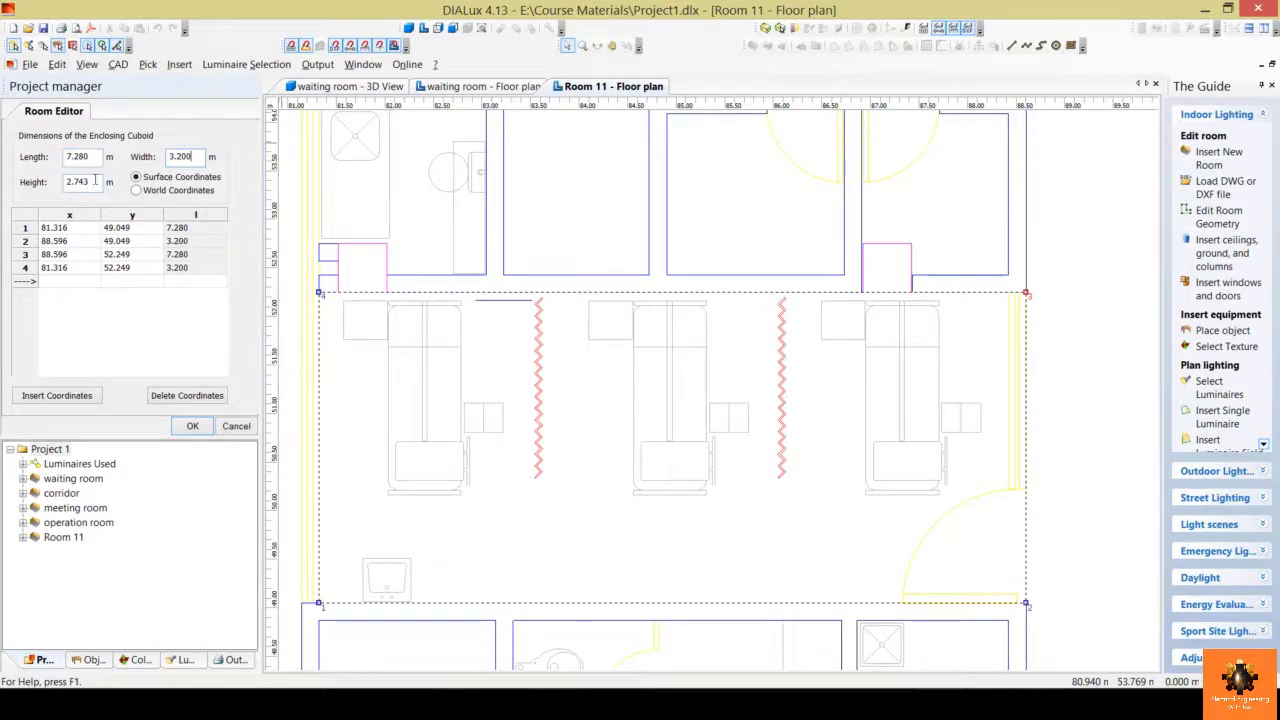
{"action": "double_click", "coordinate": [92, 182]}
{"action": "type", "text": "3.25"}
{"action": "left_click", "coordinate": [201, 427]}
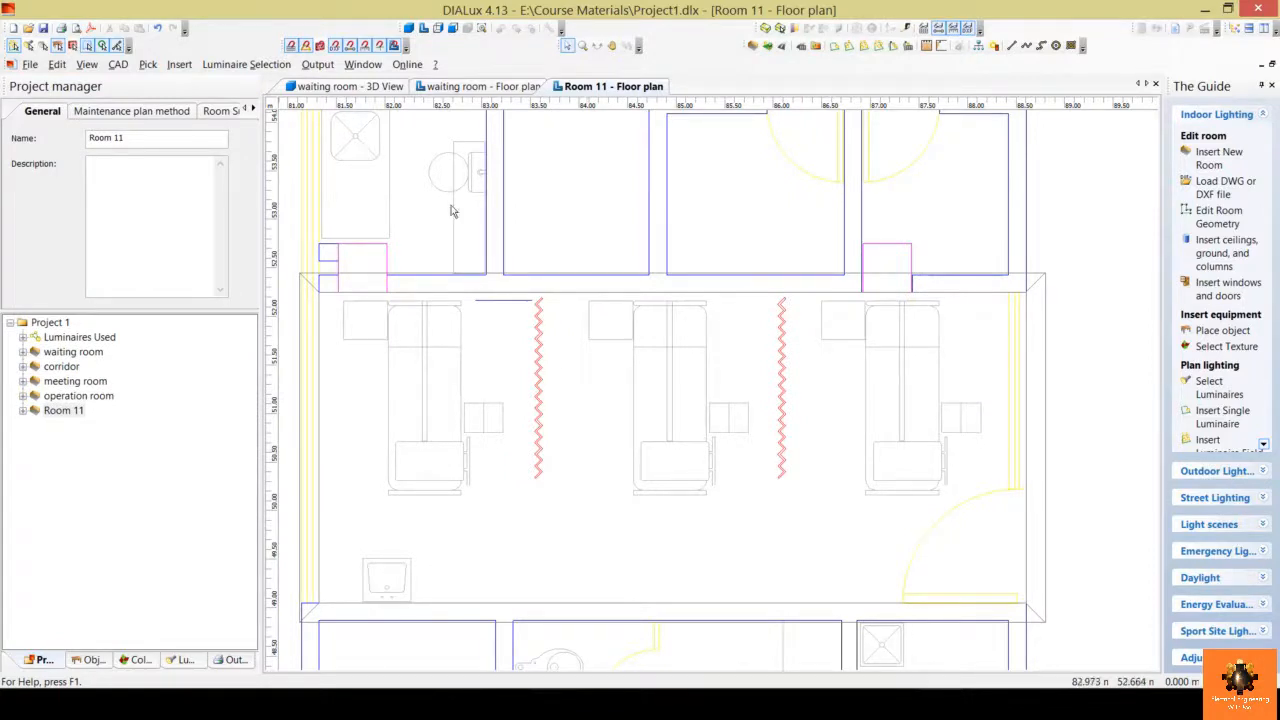
- Open the Philips luminaire catalogue and filter the indoor luminaires by the Luminaire Category Wall Mounted
{"action": "left_click", "coordinate": [246, 64]}
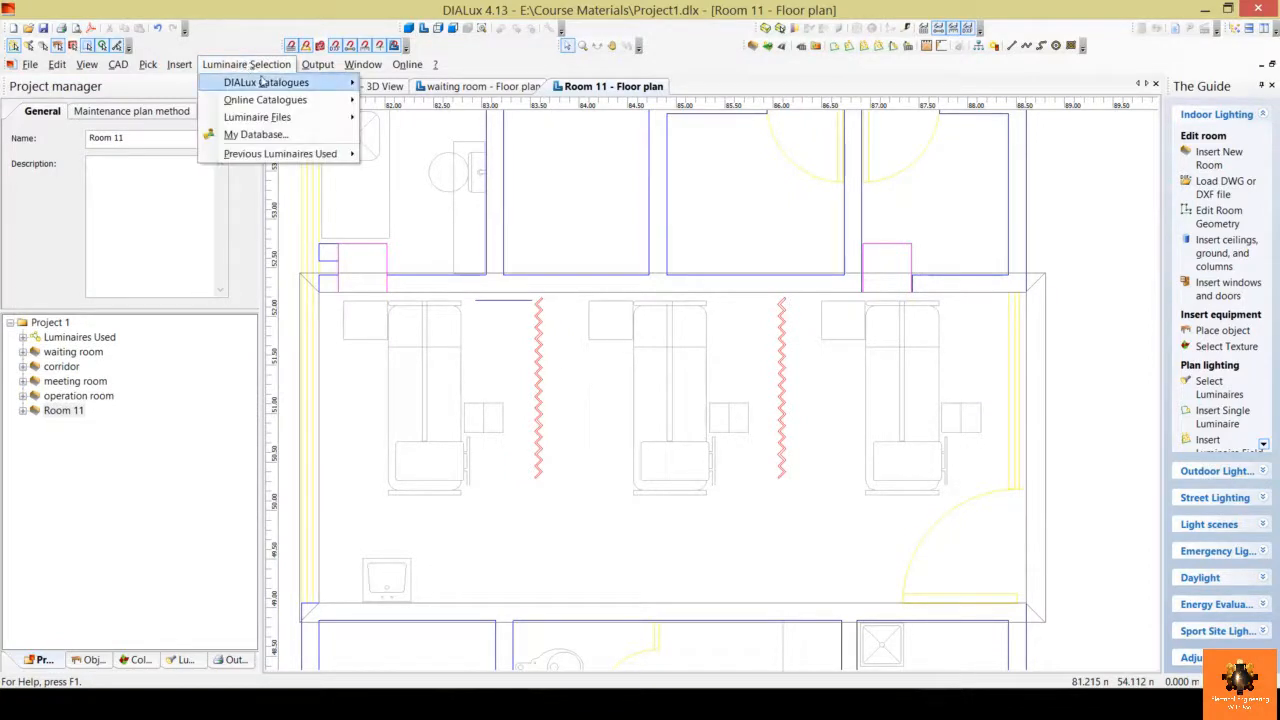
{"action": "mouse_move", "coordinate": [270, 83]}
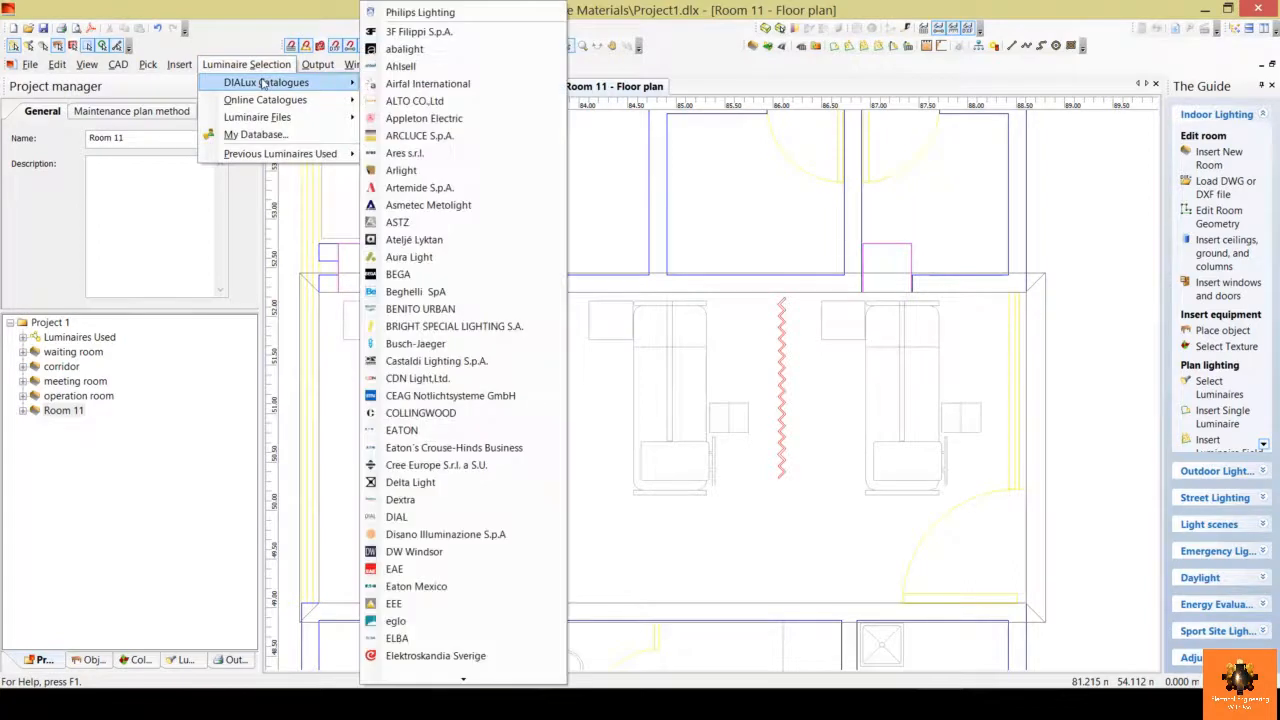
{"action": "left_click", "coordinate": [470, 12]}
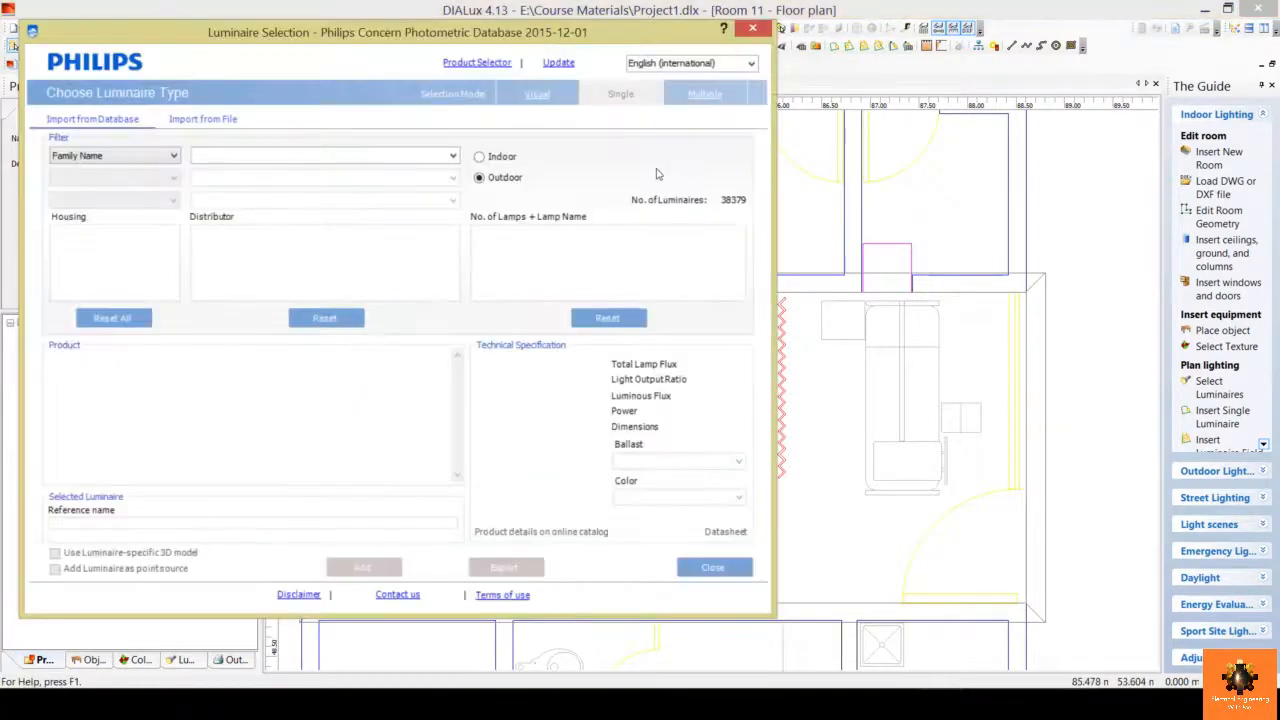
{"action": "left_click", "coordinate": [497, 158]}
{"action": "left_click_drag", "start_coordinate": [595, 36], "coordinate": [851, 71]}
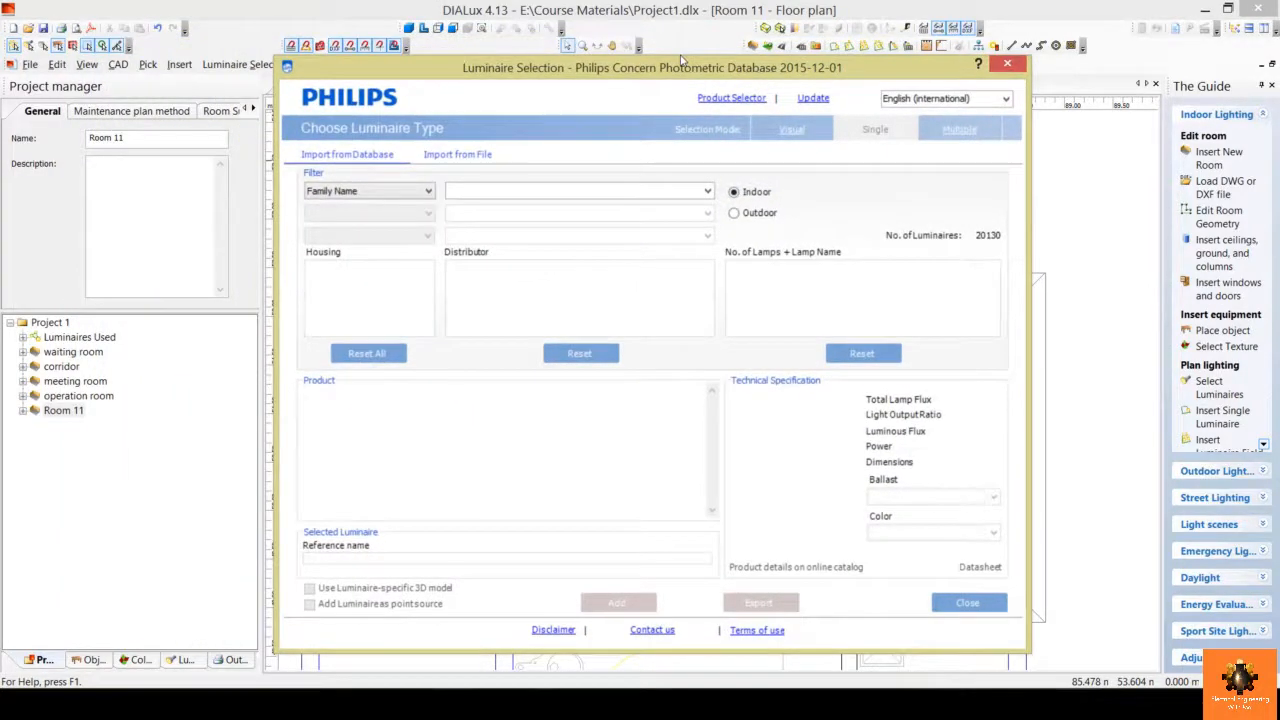
{"action": "left_click", "coordinate": [427, 191]}
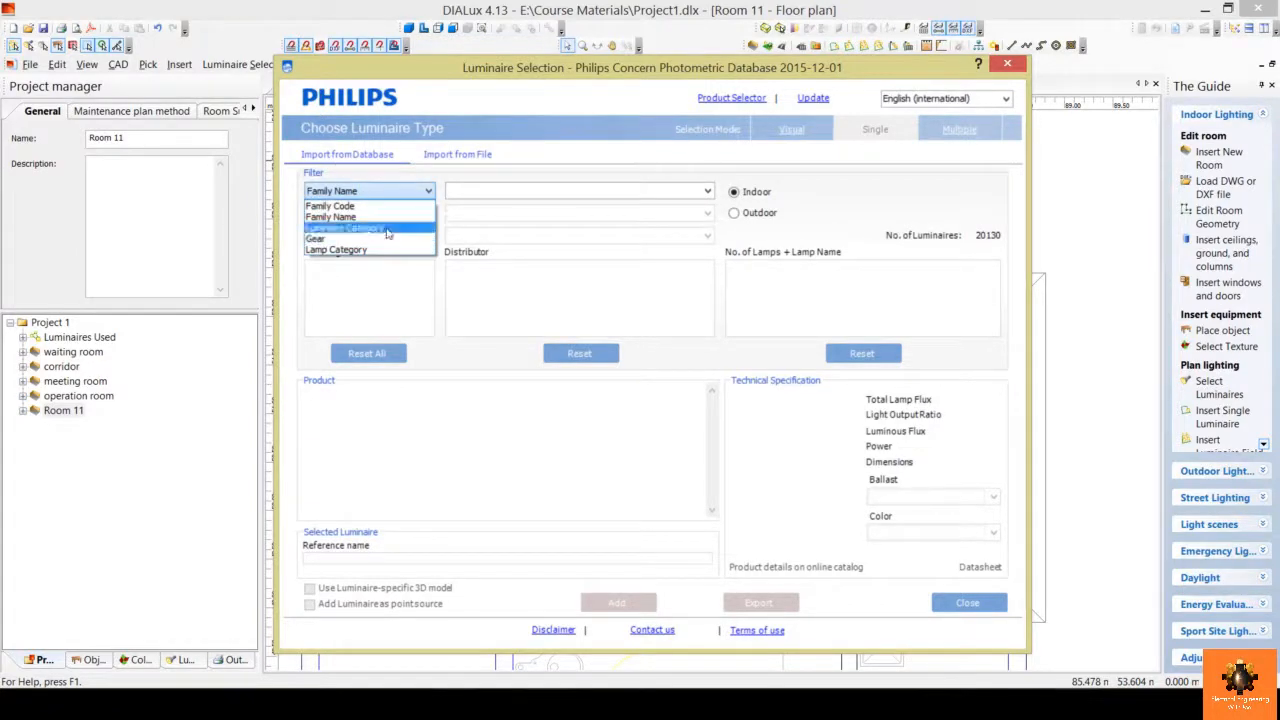
{"action": "left_click", "coordinate": [380, 228]}
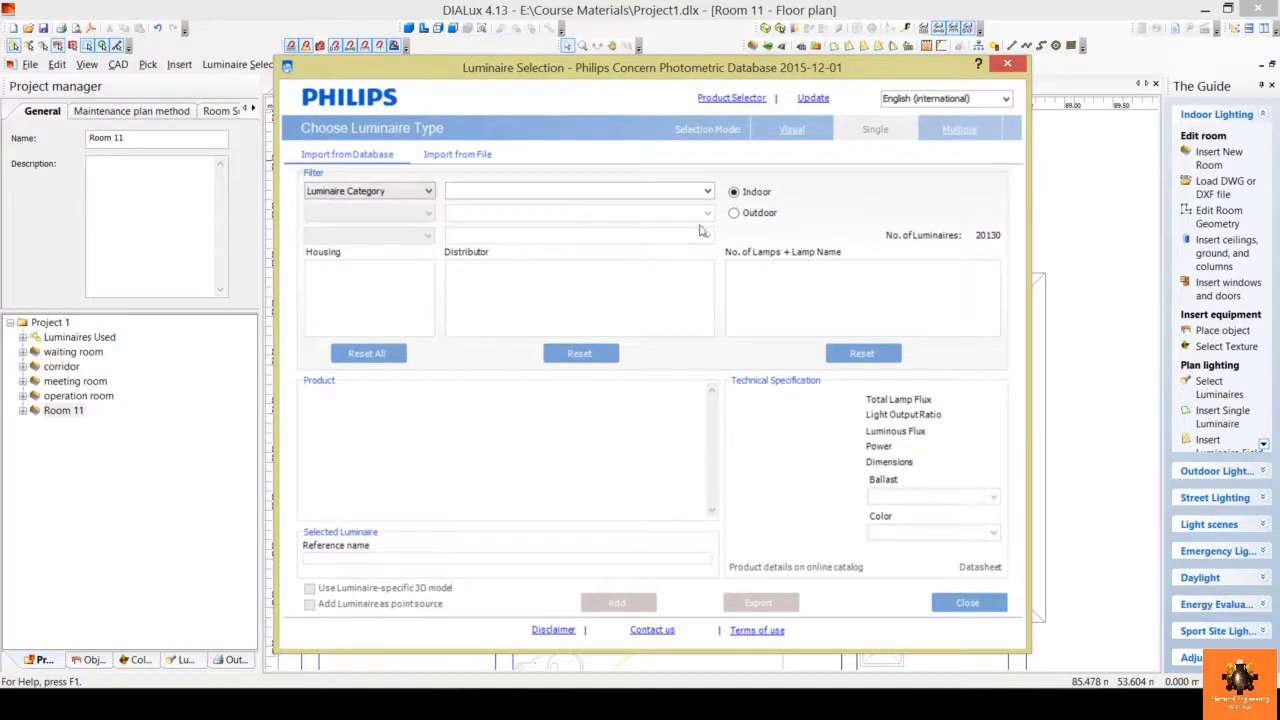
{"action": "left_click", "coordinate": [708, 192]}
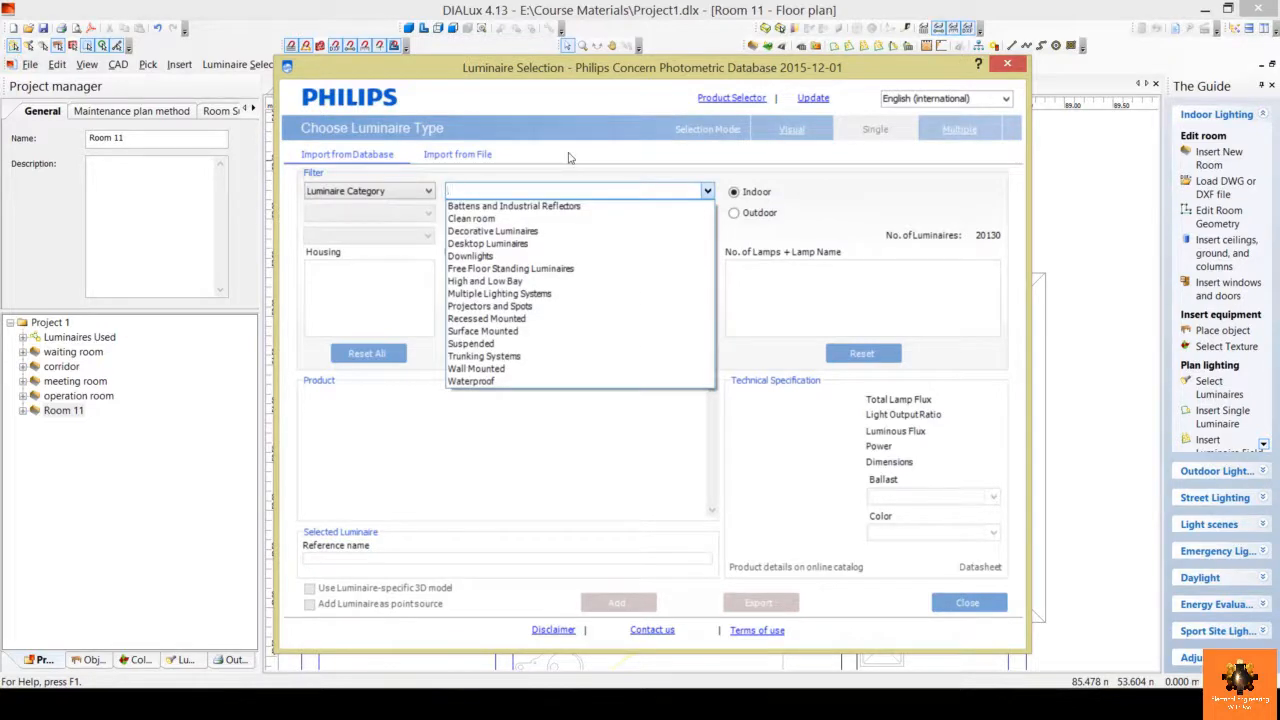
{"action": "left_click", "coordinate": [532, 368]}
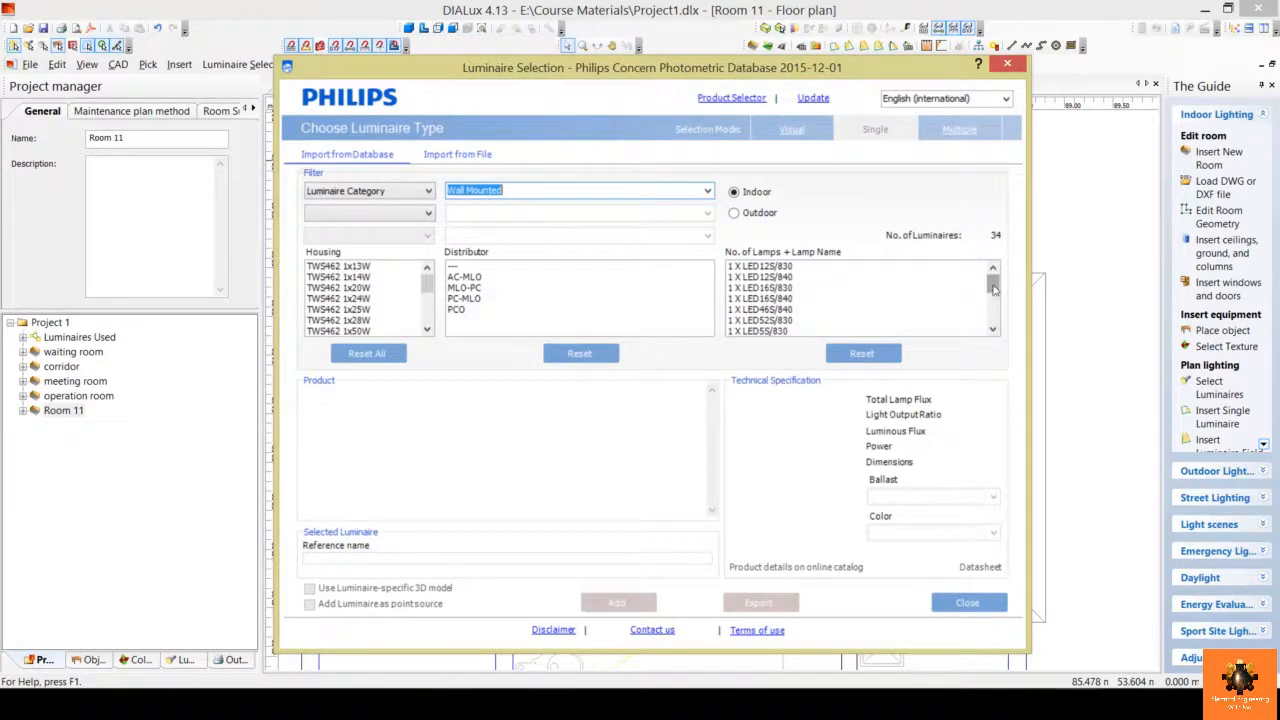
- Add the Philips WL120V luminaire with the 1 x LED16S/830 lamp to the project and close the catalogue
{"action": "left_click", "coordinate": [993, 331]}
{"action": "left_click_drag", "start_coordinate": [995, 336], "coordinate": [910, 252]}
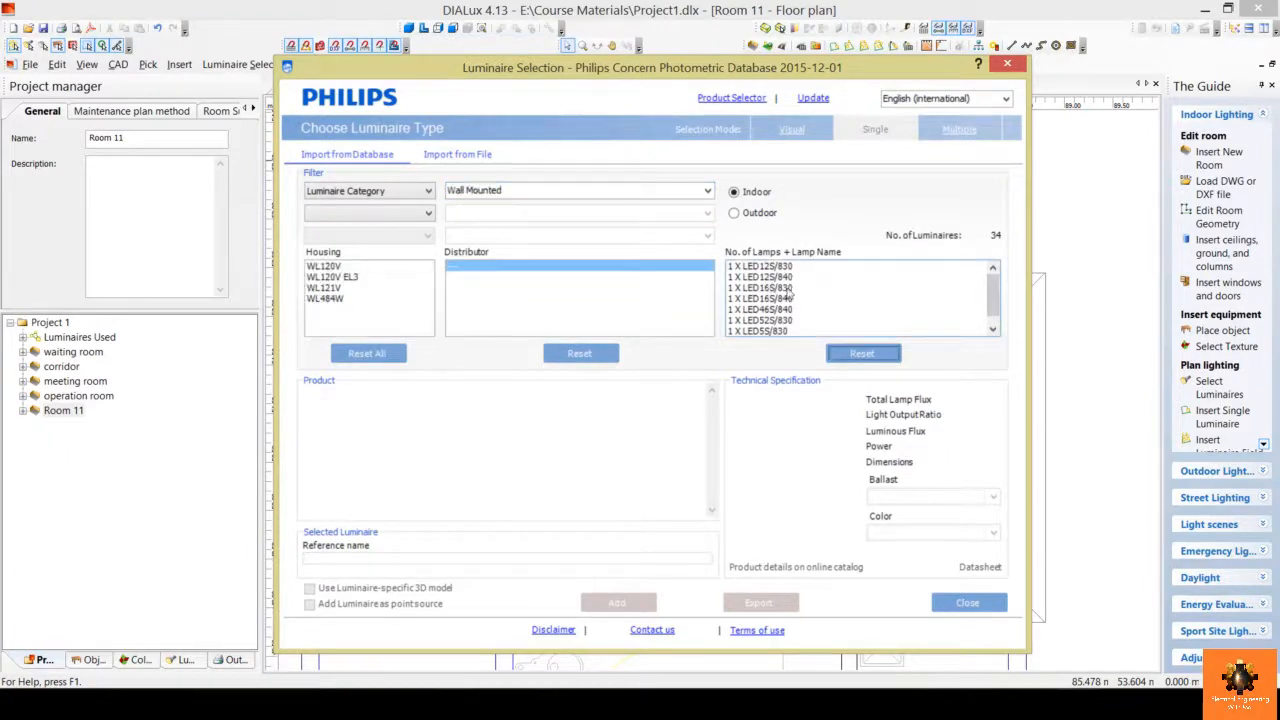
{"action": "left_click", "coordinate": [778, 288]}
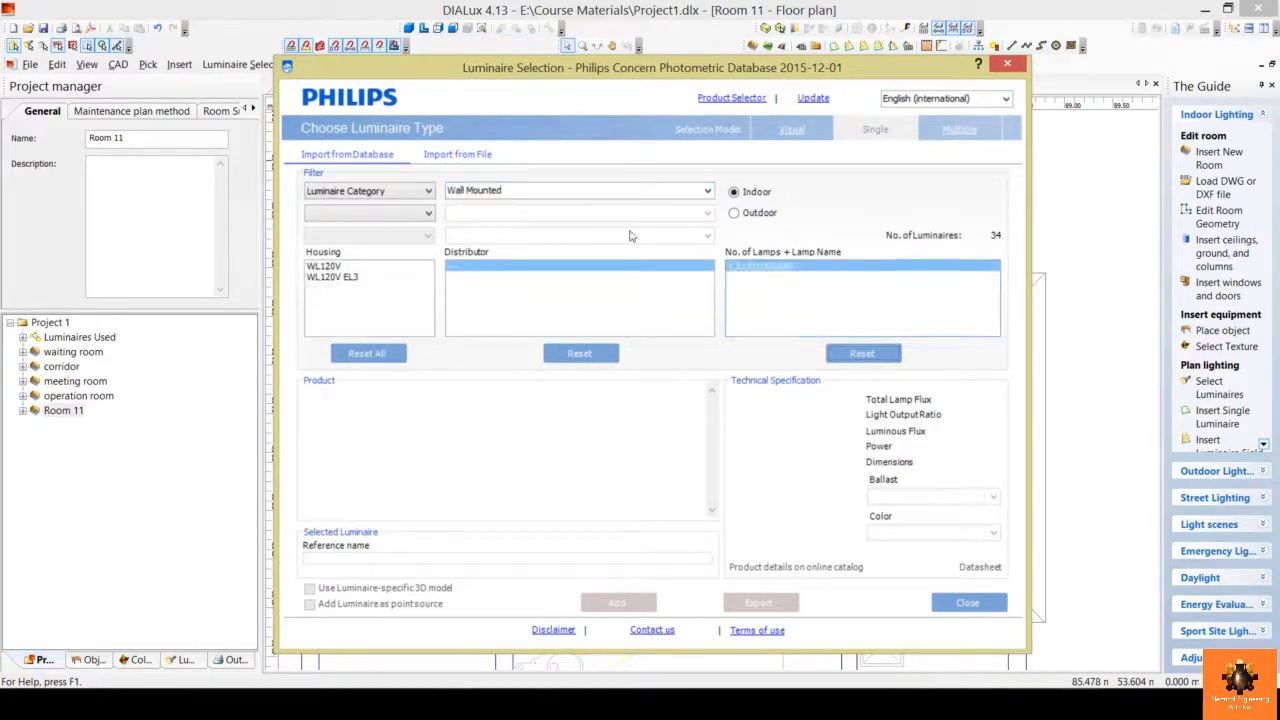
{"action": "left_click", "coordinate": [337, 266]}
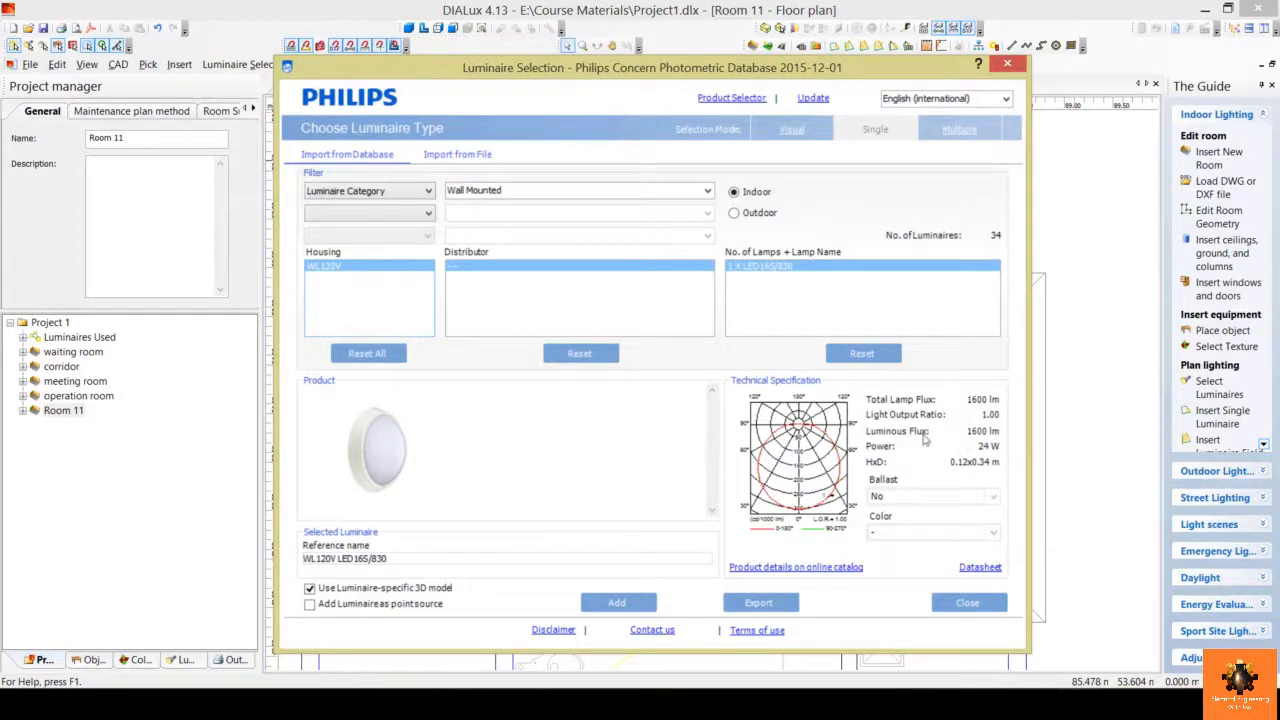
{"action": "left_click", "coordinate": [618, 602]}
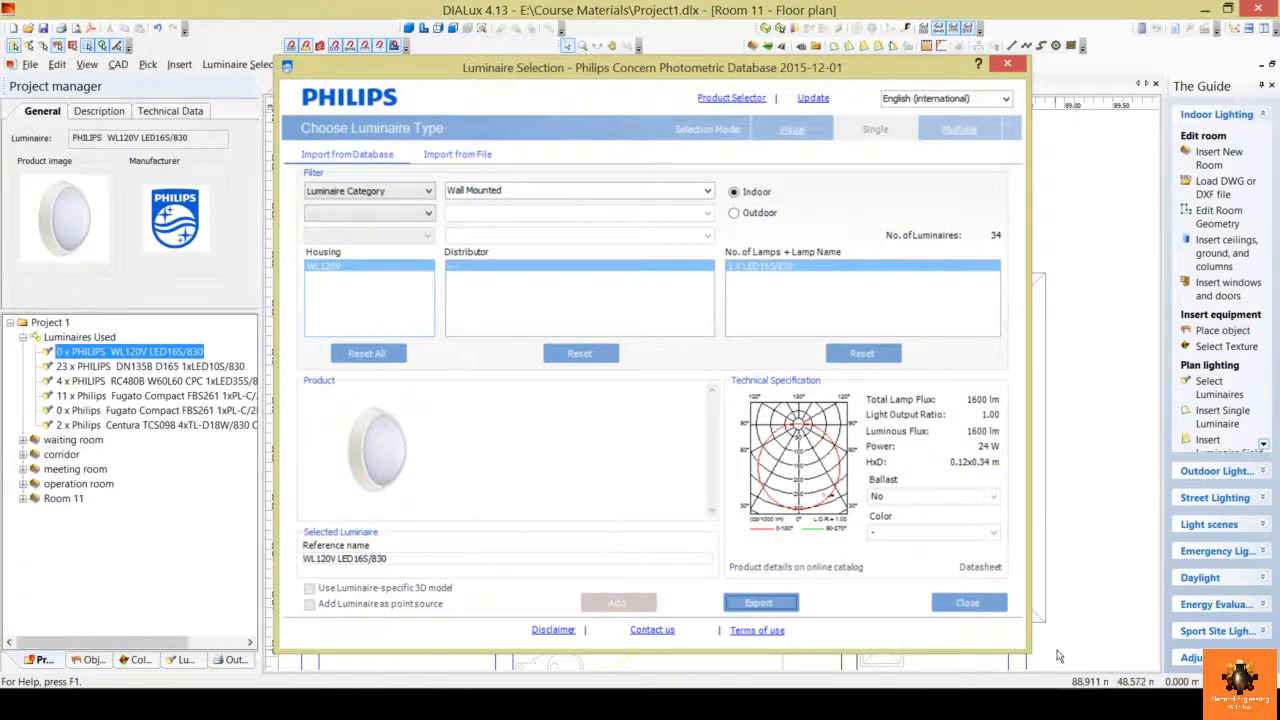
{"action": "left_click", "coordinate": [987, 611]}
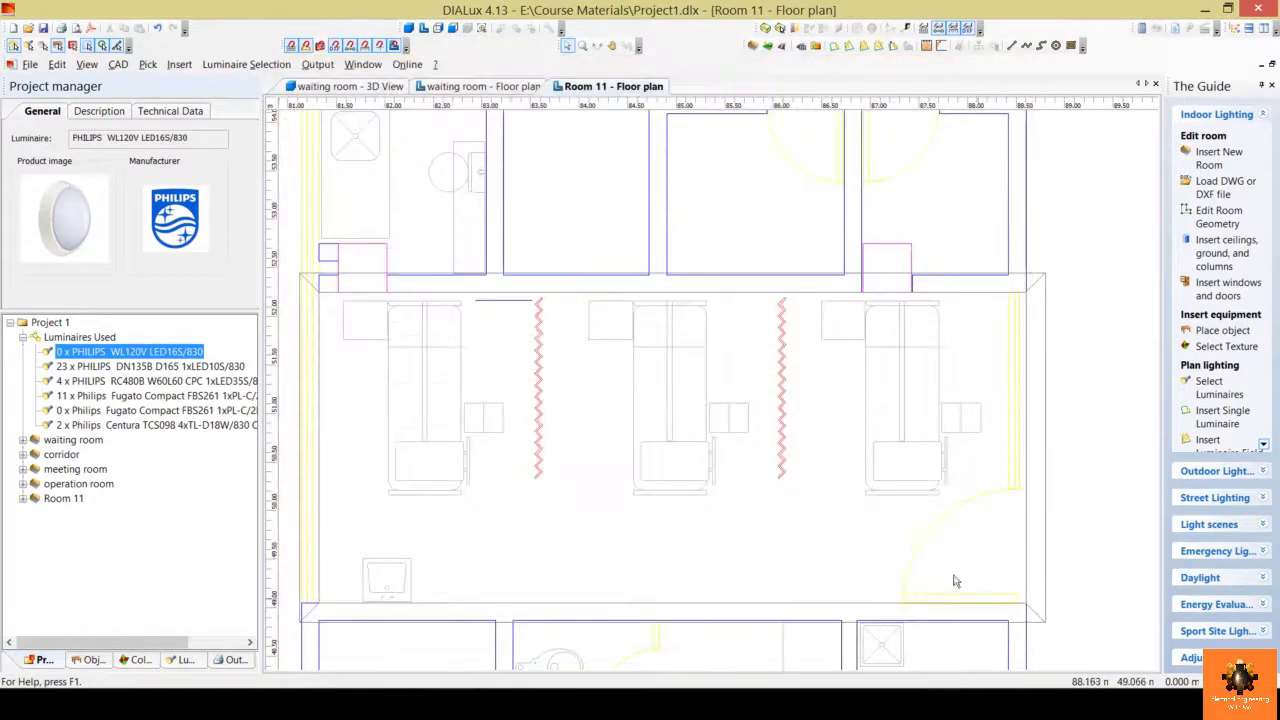
- Start a line arrangement of the WL120V LED16S/830 luminaire in Room 11 with a correction factor of 0.8
{"action": "right_click", "coordinate": [633, 524]}
{"action": "mouse_move", "coordinate": [805, 256]}
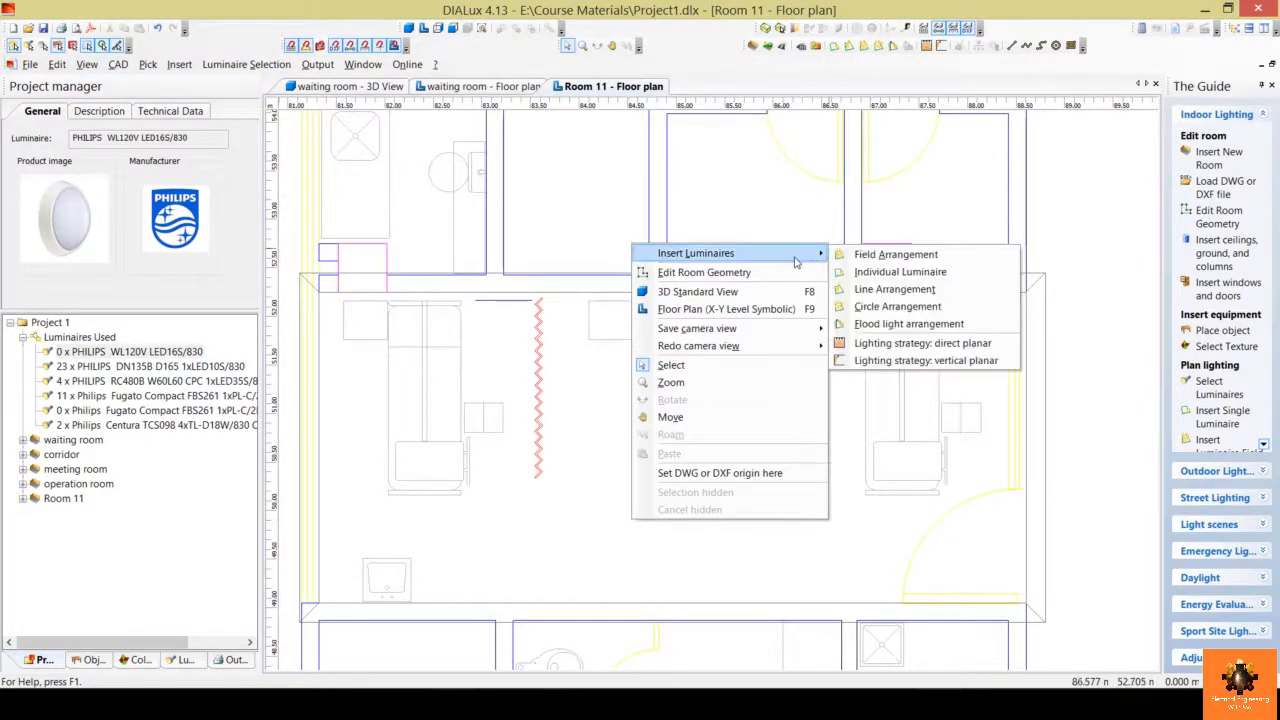
{"action": "left_click", "coordinate": [952, 291]}
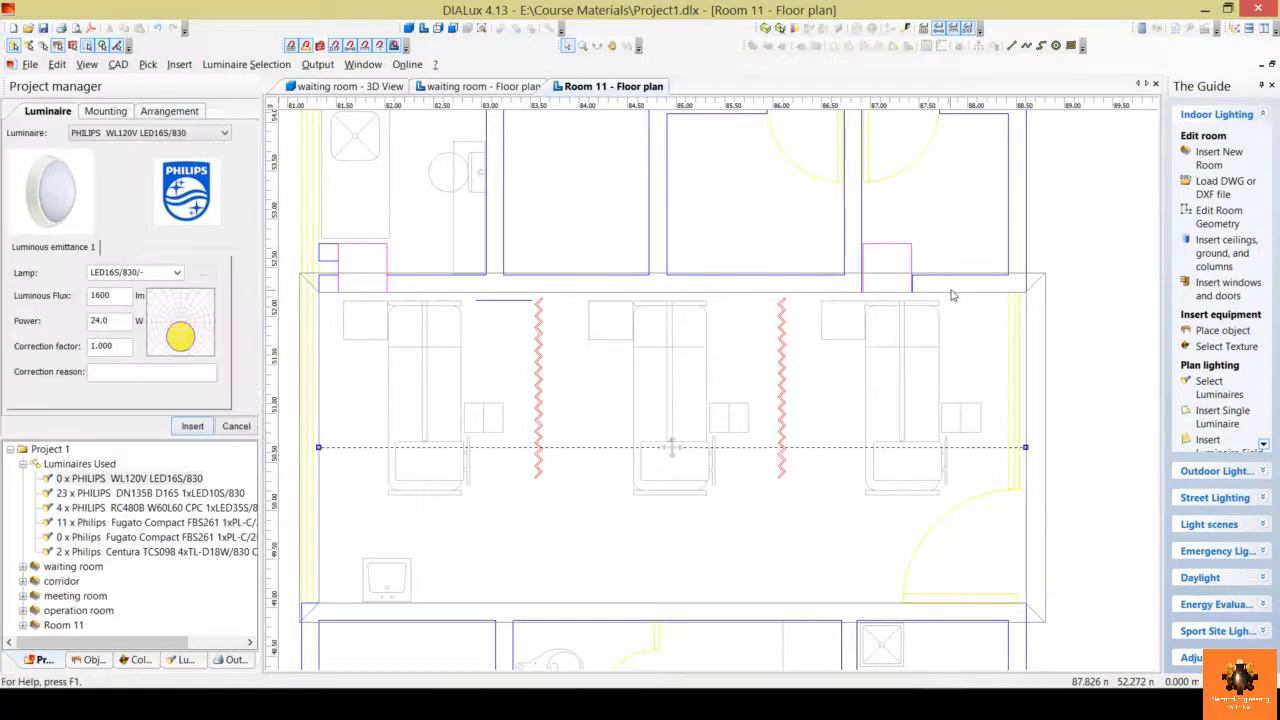
{"action": "left_click_drag", "start_coordinate": [120, 345], "coordinate": [84, 345]}
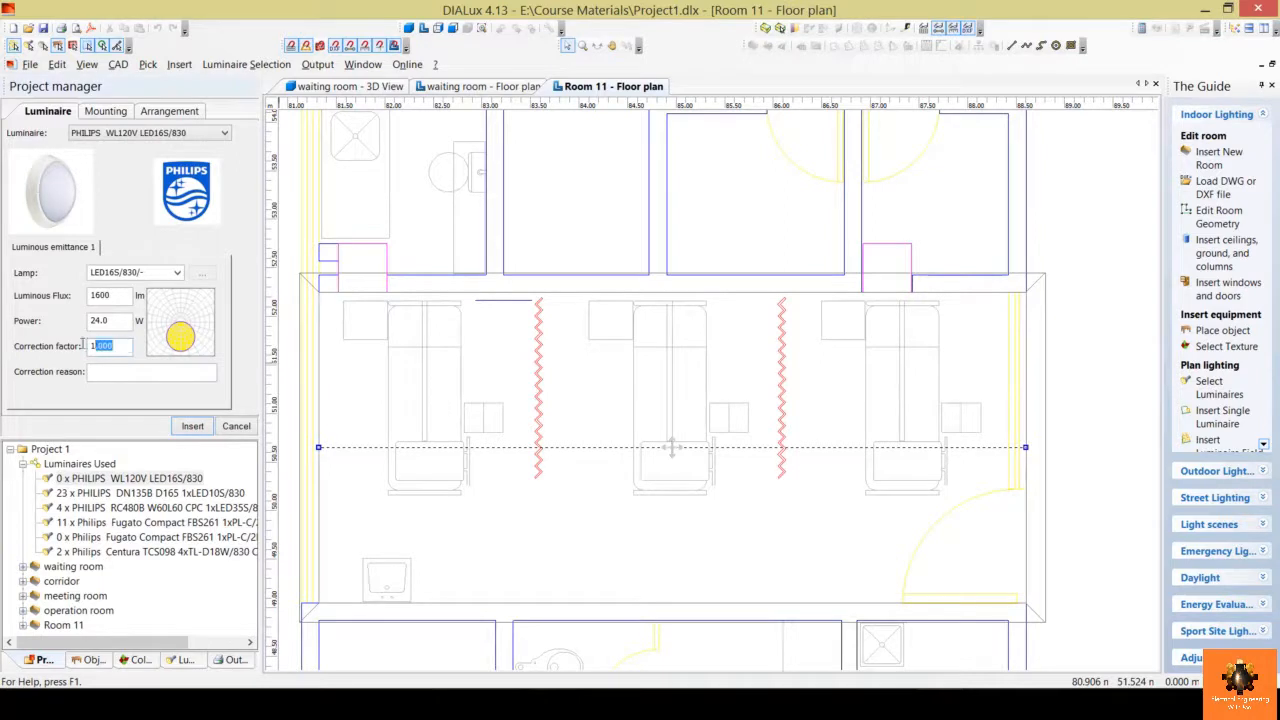
{"action": "key", "text": "BackSpace"}
{"action": "type", "text": ".8"}
{"action": "left_click", "coordinate": [122, 321]}
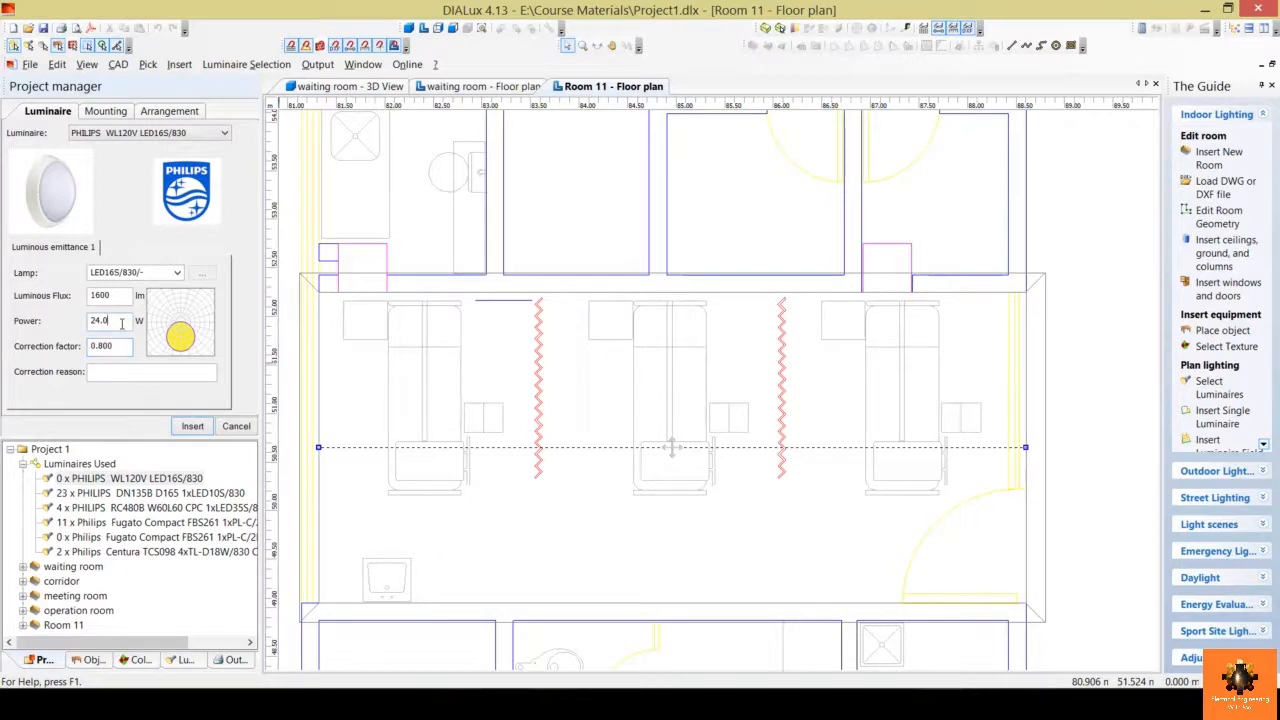
- Insert the line with a quantity of 3 luminaires and move it onto the long wall opposite the bed heads
{"action": "left_click", "coordinate": [110, 113]}
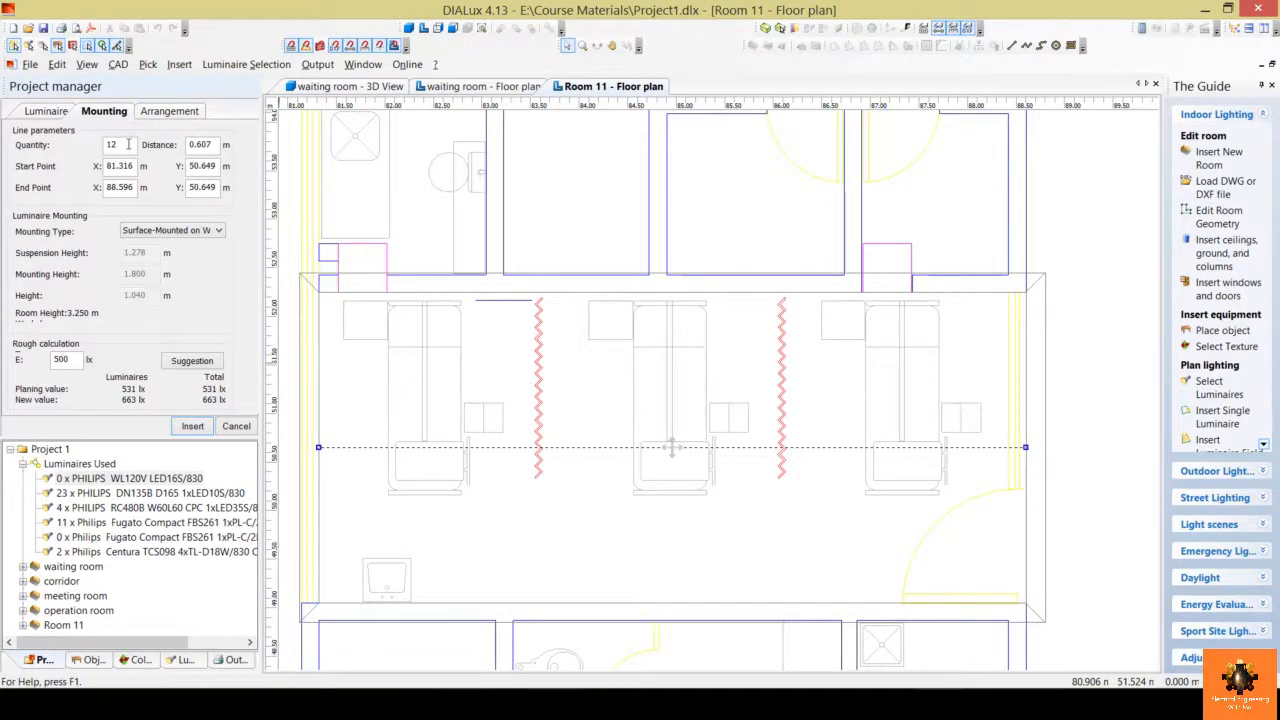
{"action": "double_click", "coordinate": [119, 144]}
{"action": "type", "text": "3"}
{"action": "left_click", "coordinate": [199, 429]}
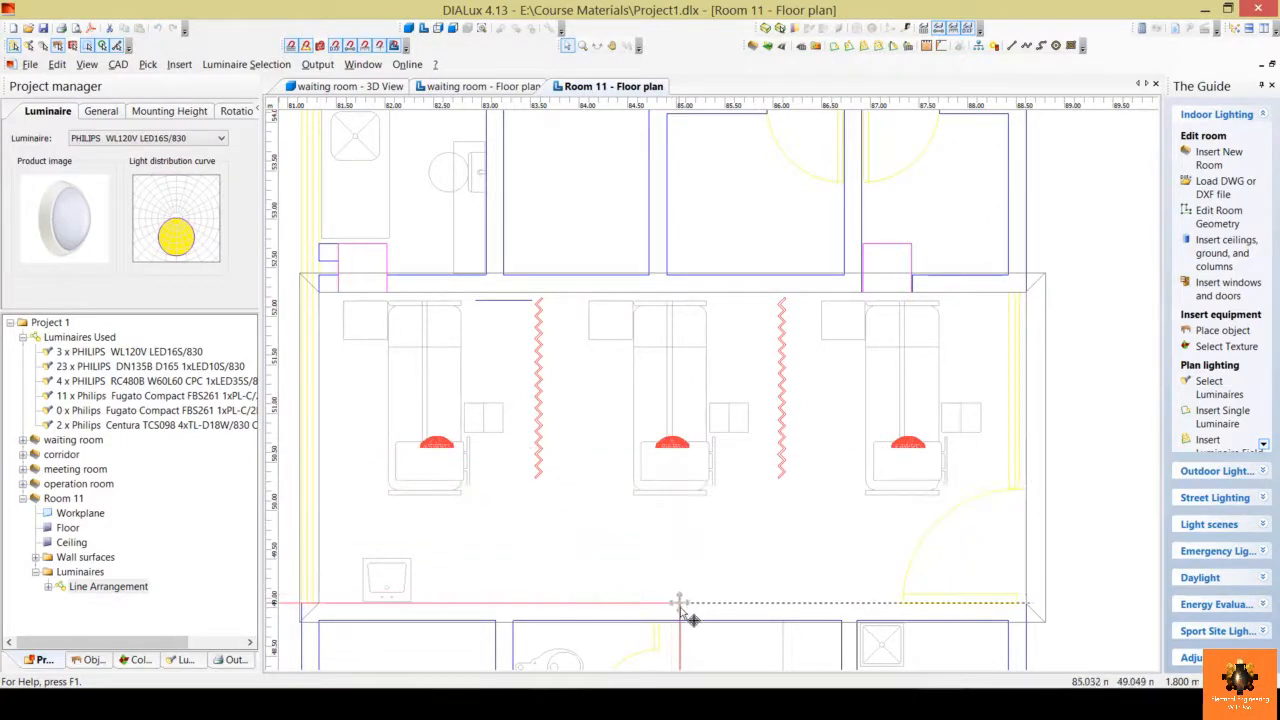
{"action": "left_click_drag", "start_coordinate": [680, 604], "coordinate": [684, 600]}
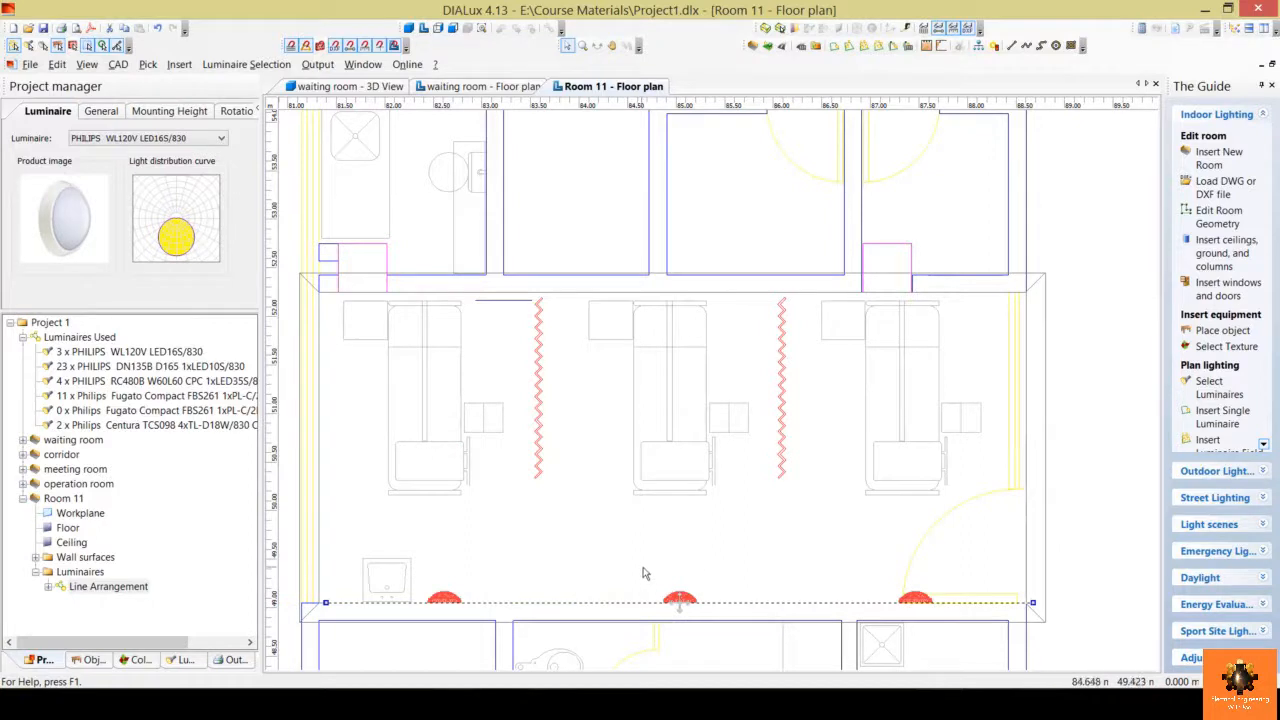
{"action": "left_click", "coordinate": [555, 604]}
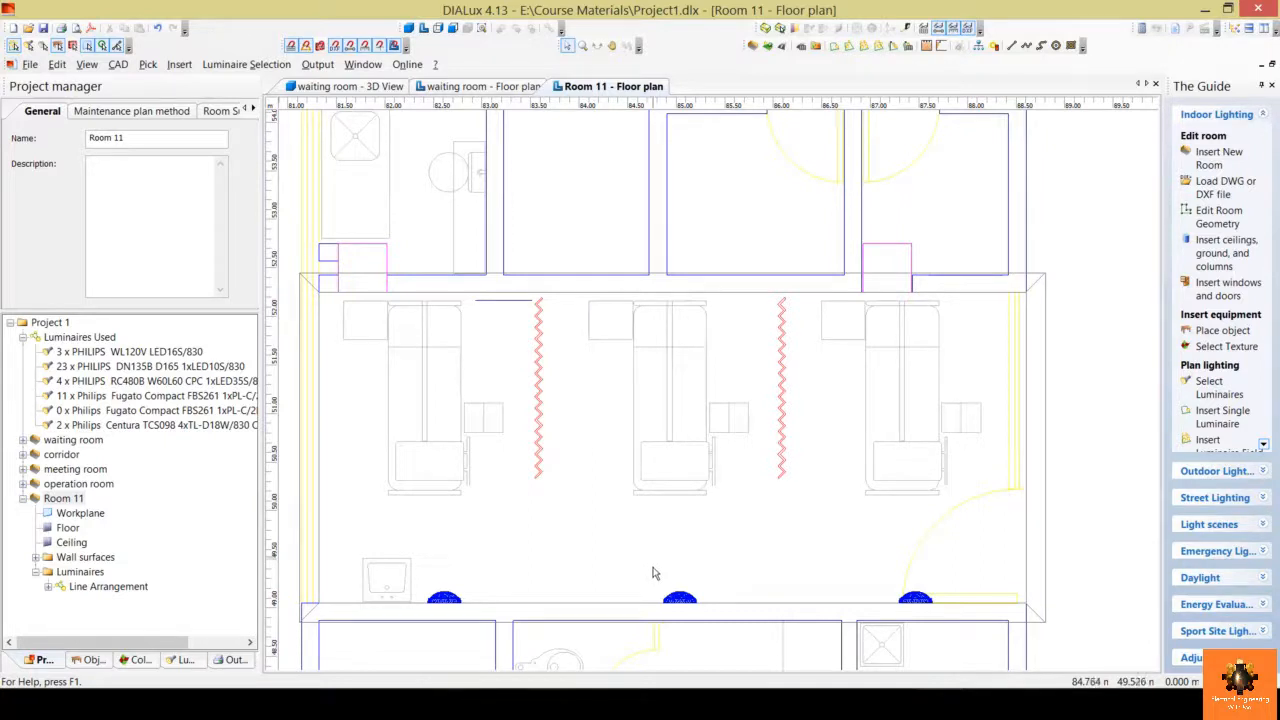
- Change the wall-mounted WL120V line arrangement in Room 11 to a user-defined mounting type with a mounting height of 2 m
{"action": "left_click", "coordinate": [679, 603]}
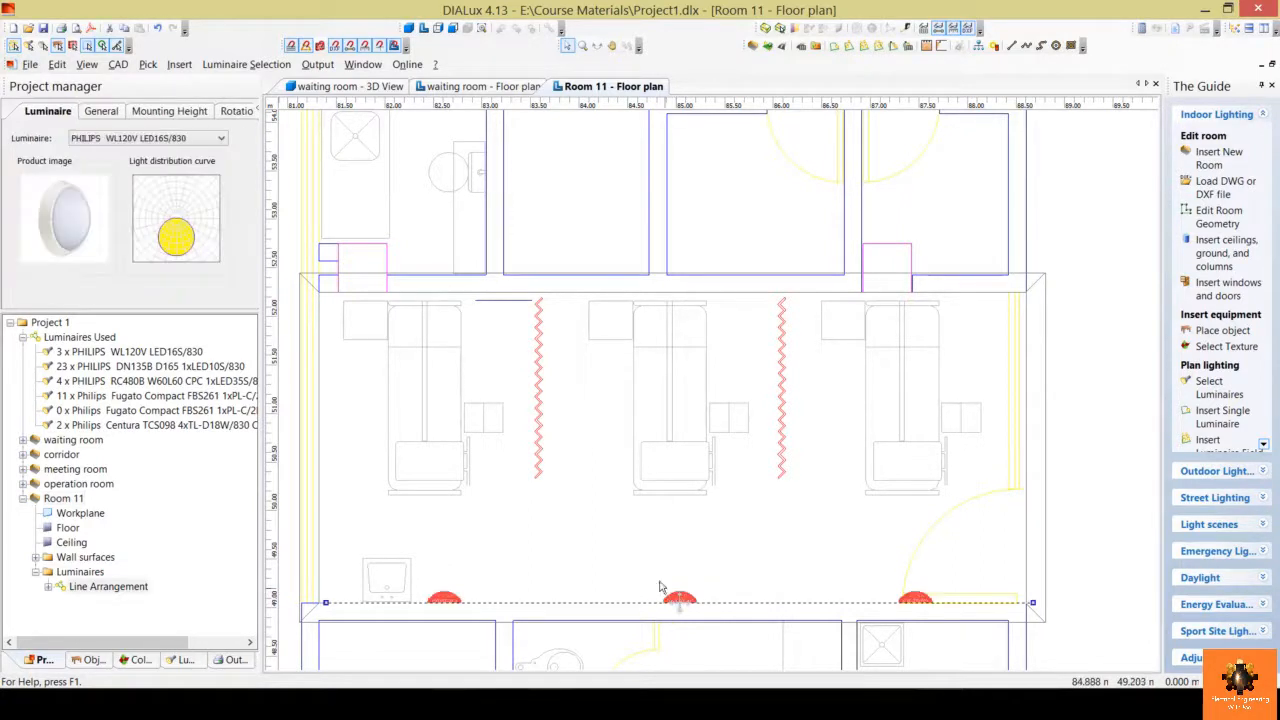
{"action": "left_click", "coordinate": [170, 111]}
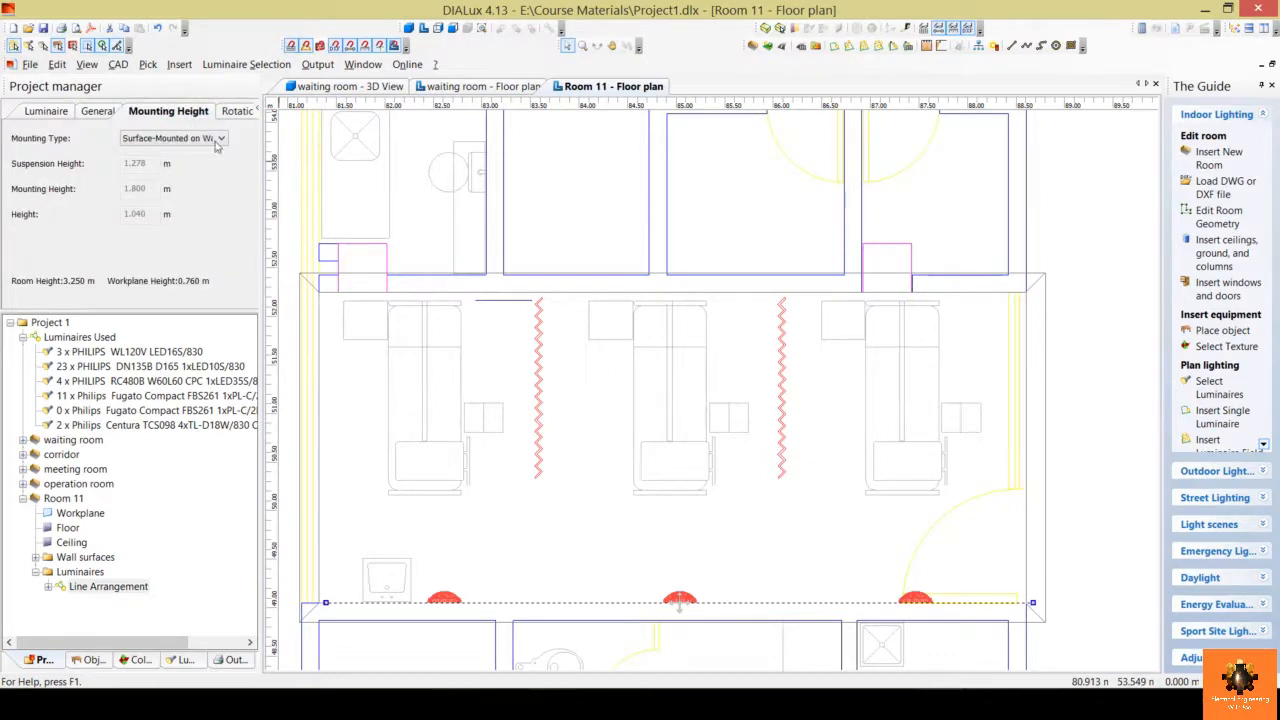
{"action": "left_click", "coordinate": [216, 140]}
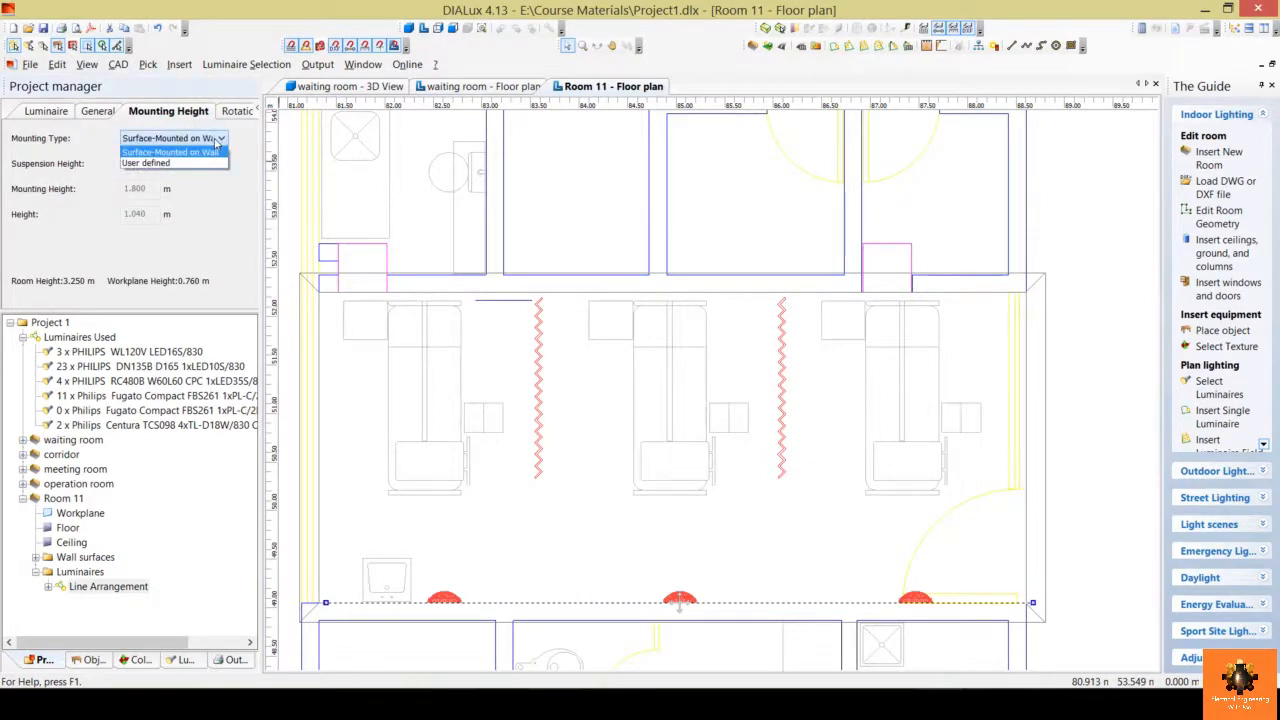
{"action": "left_click", "coordinate": [192, 163]}
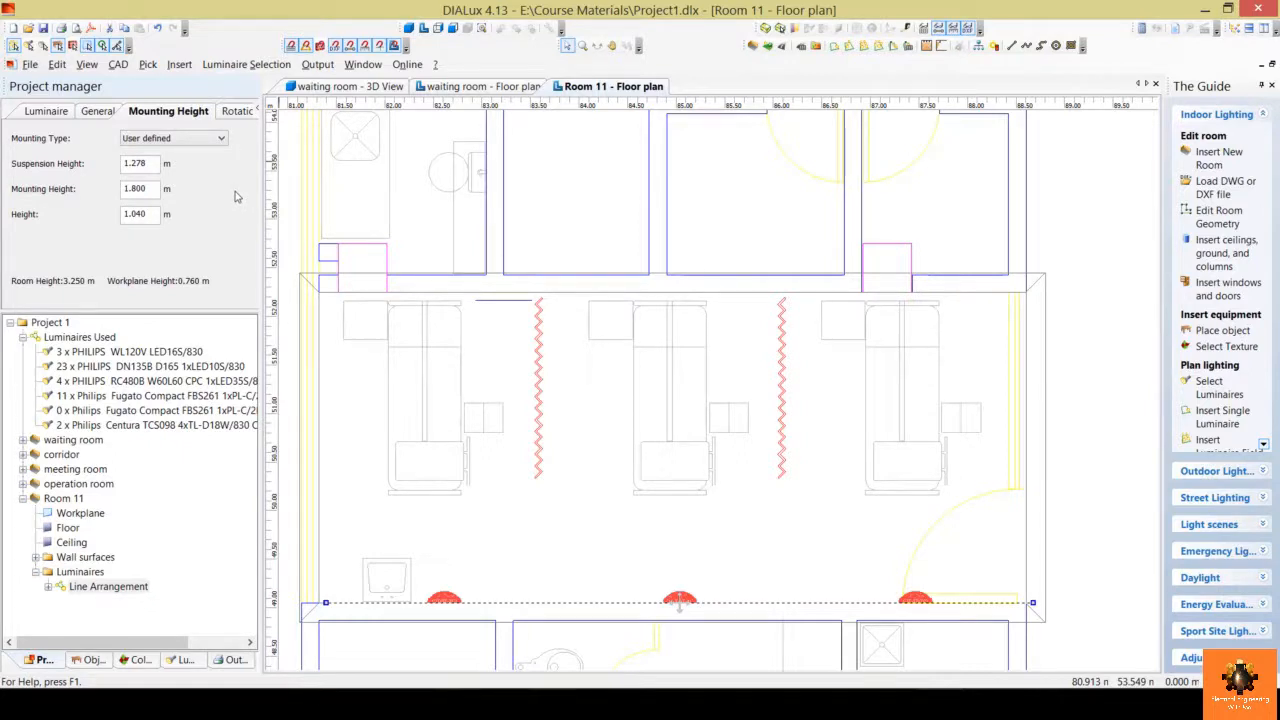
{"action": "left_click_drag", "start_coordinate": [152, 188], "coordinate": [103, 189]}
{"action": "type", "text": "2"}
{"action": "left_click", "coordinate": [152, 213]}
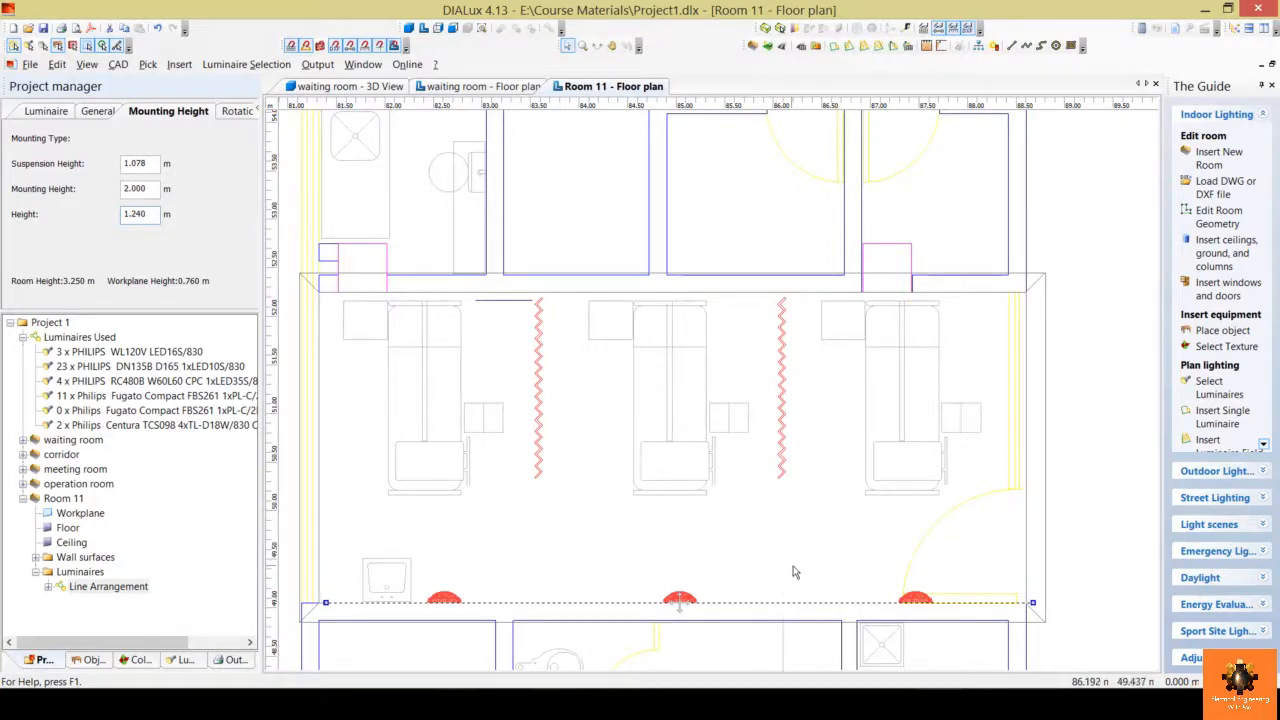
- Include the luminaires for Room 11 in the calculation and run it with the standard option
{"action": "left_click", "coordinate": [1143, 27]}
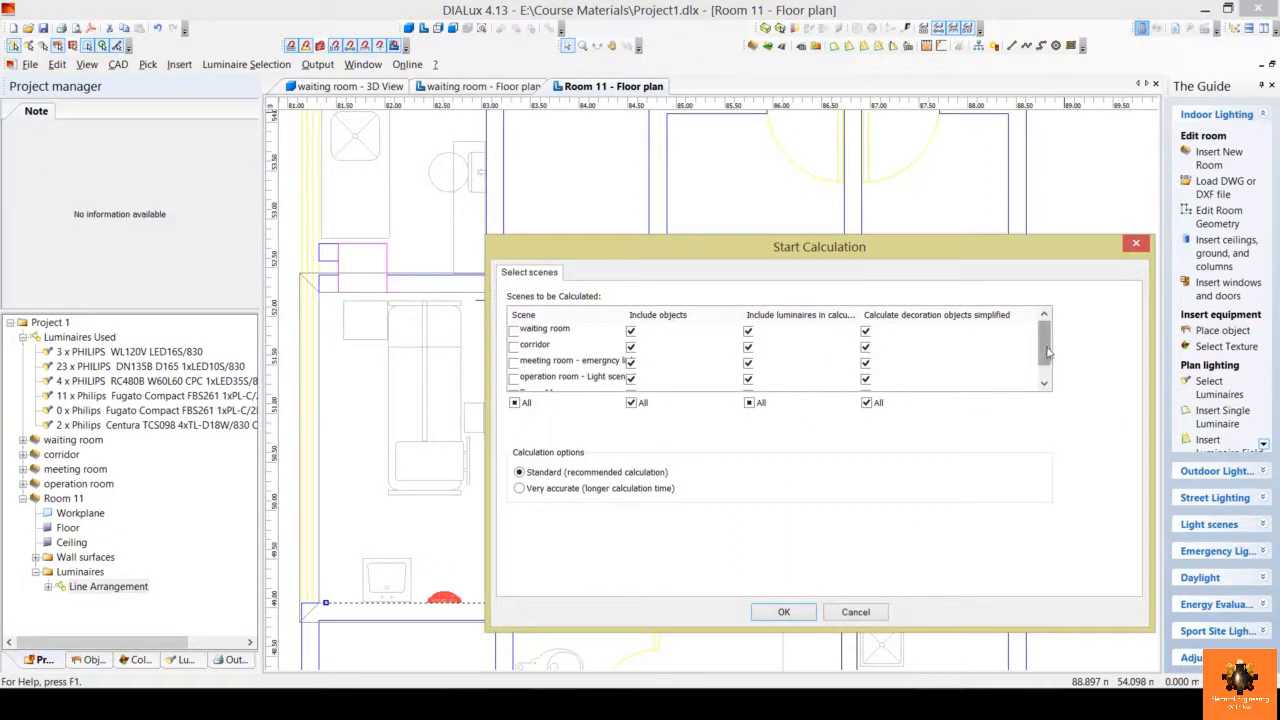
{"action": "left_click_drag", "start_coordinate": [1047, 351], "coordinate": [1047, 365]}
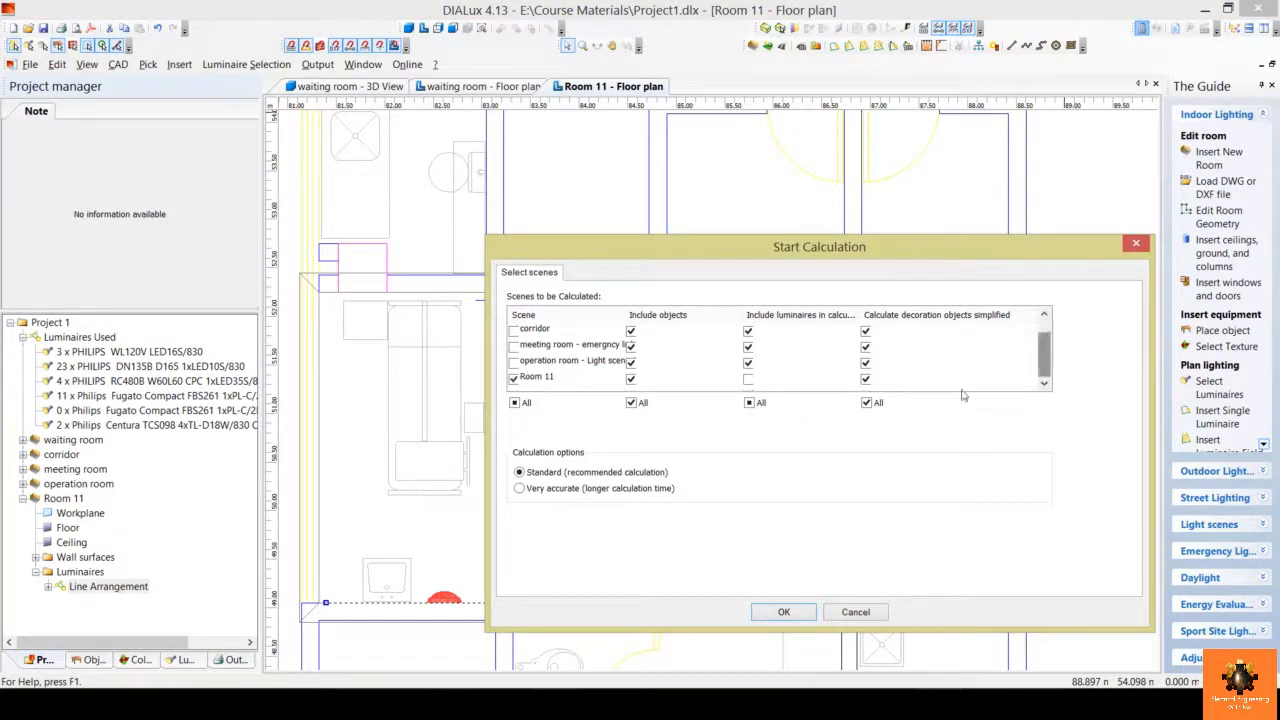
{"action": "left_click", "coordinate": [749, 381]}
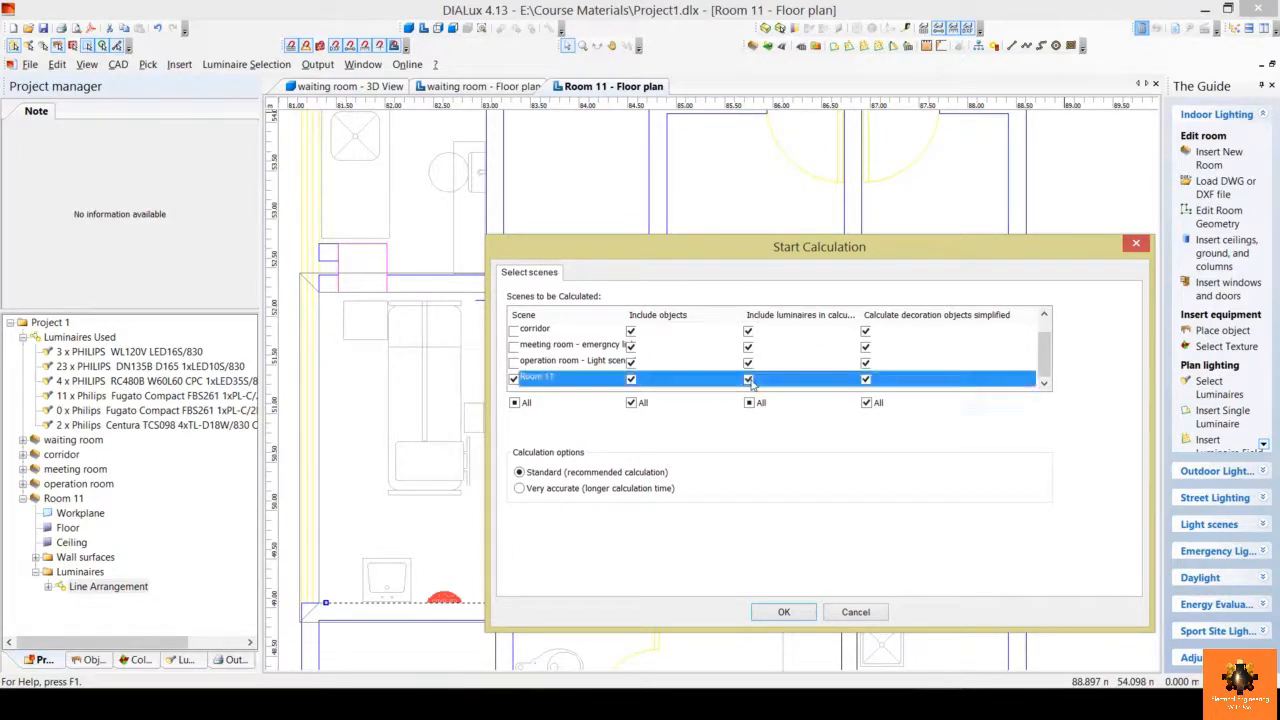
{"action": "left_click", "coordinate": [784, 612]}
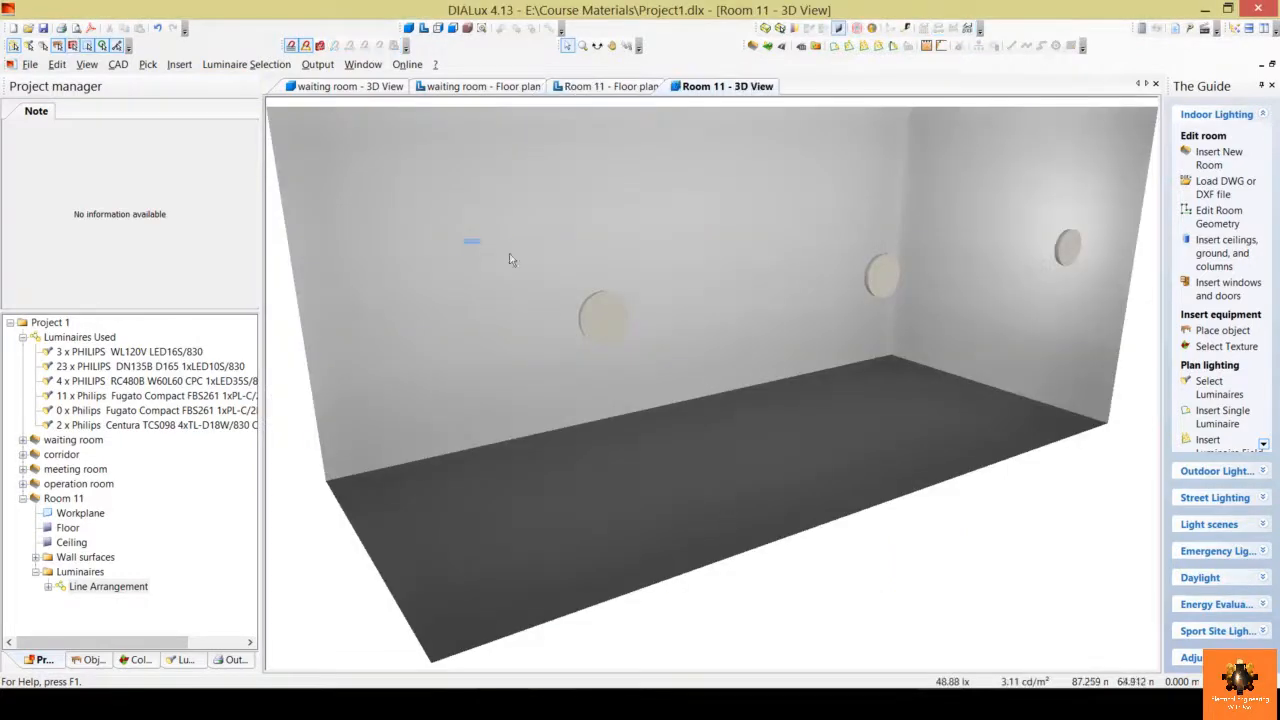
- Examine the three wall luminaires and their light distribution in Room 11's calculated 3D view from the opposite side
{"action": "left_click", "coordinate": [518, 252]}
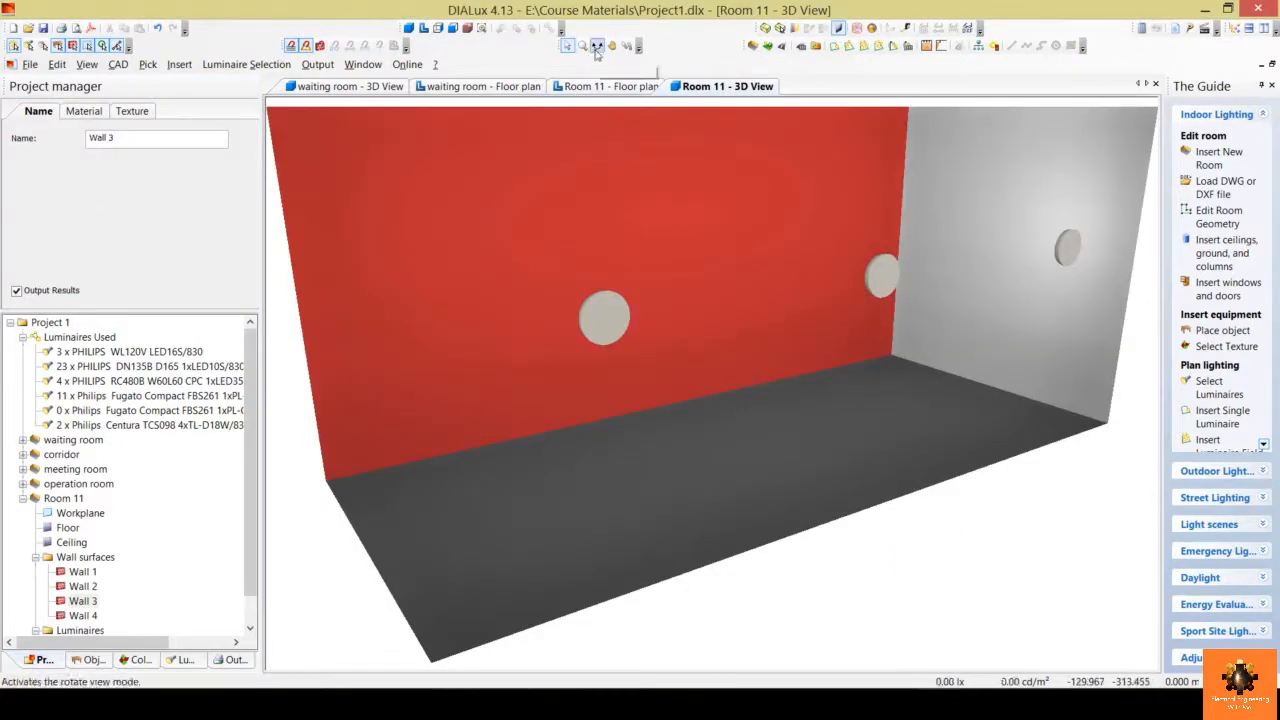
{"action": "left_click", "coordinate": [597, 45]}
{"action": "left_click_drag", "start_coordinate": [586, 234], "coordinate": [914, 240]}
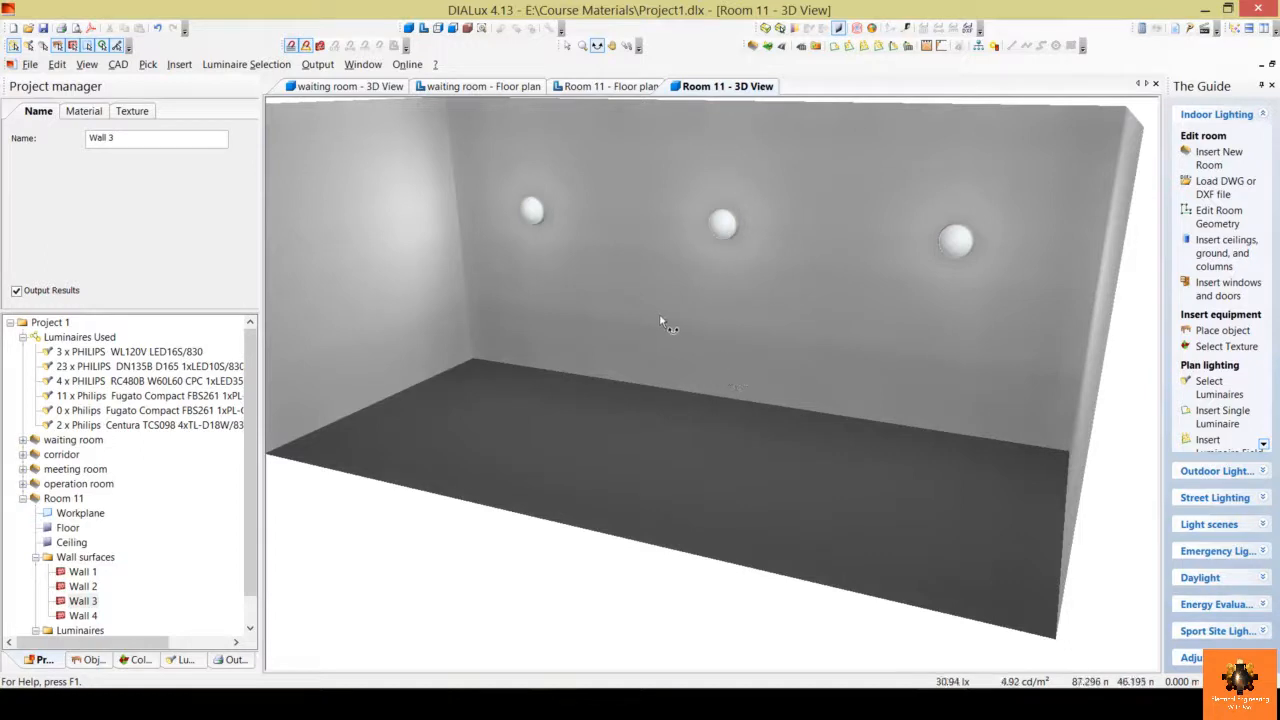
{"action": "scroll", "coordinate": [704, 208], "scroll_direction": "up", "scroll_amount": 3}
{"action": "middle_click_drag", "start_coordinate": [726, 187], "coordinate": [733, 338]}
{"action": "scroll", "coordinate": [750, 194], "scroll_direction": "up", "scroll_amount": 3}
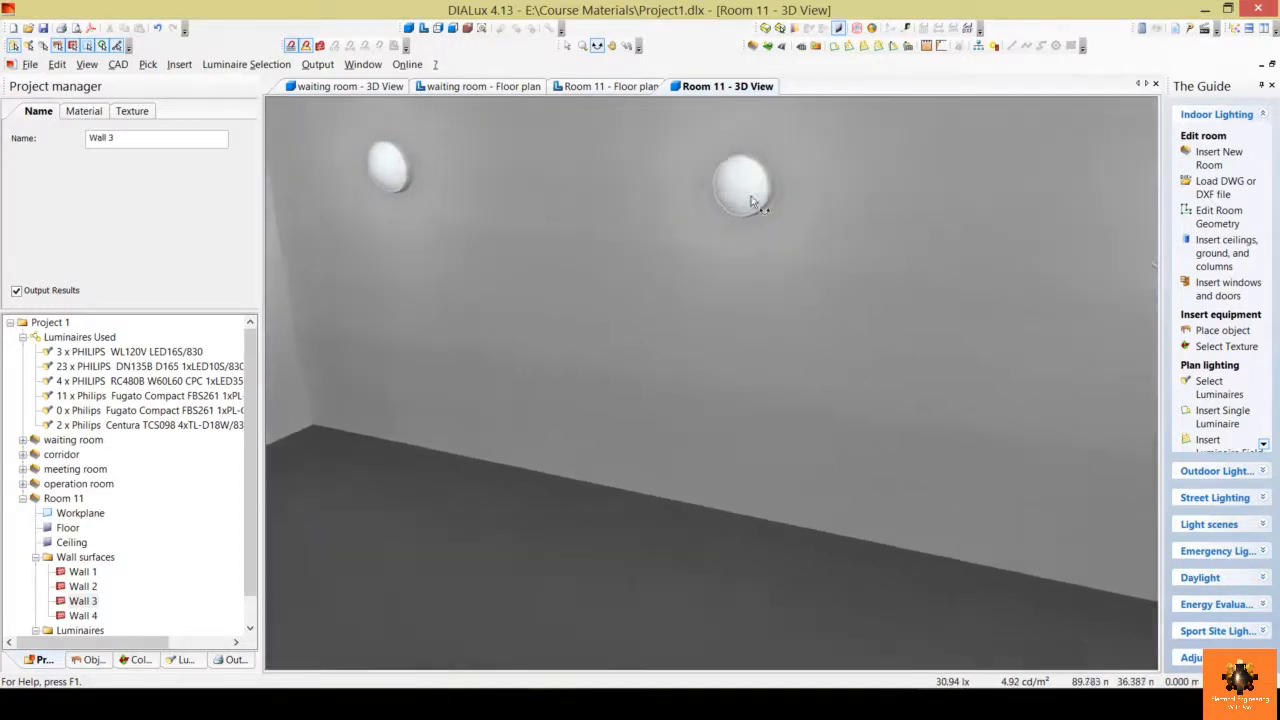
{"action": "scroll", "coordinate": [748, 180], "scroll_direction": "down", "scroll_amount": 3}
{"action": "middle_click_drag", "start_coordinate": [745, 248], "coordinate": [743, 310]}
{"action": "scroll", "coordinate": [743, 268], "scroll_direction": "down", "scroll_amount": 4}
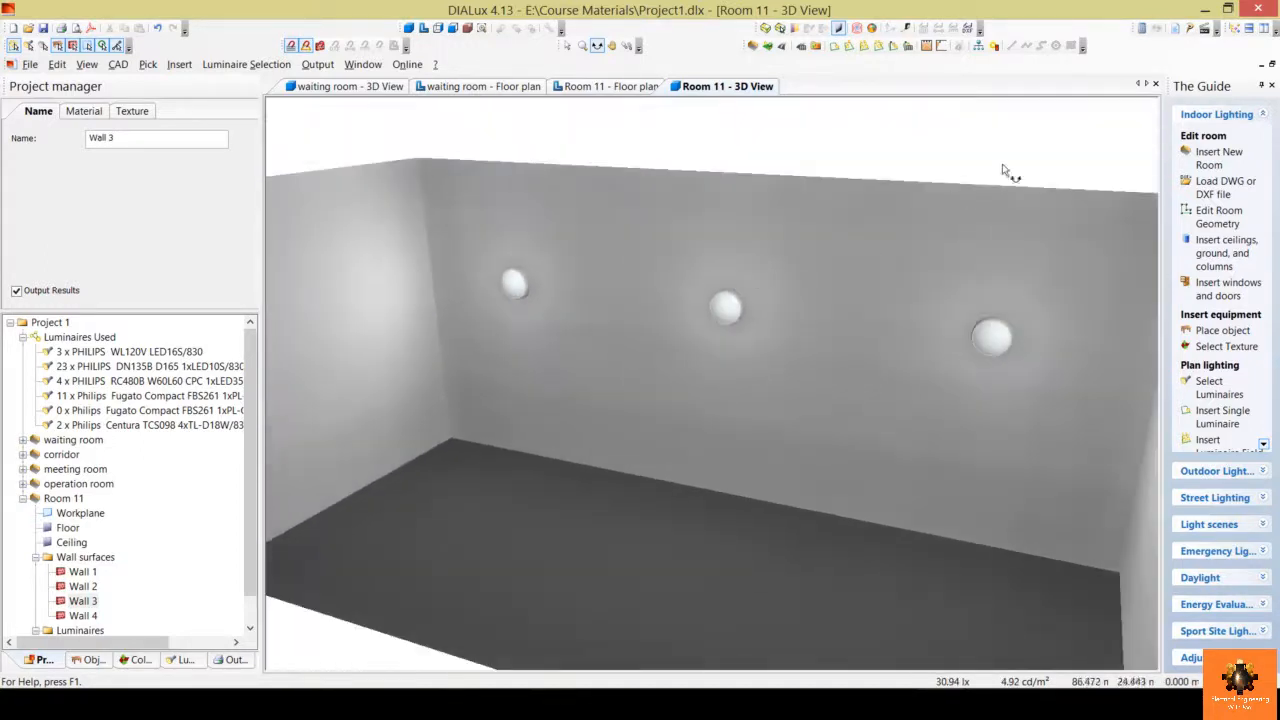
- Open the single sheet output for Room 11 at full width and examine the isolines and the workplane illuminance values
{"action": "left_click", "coordinate": [1175, 30]}
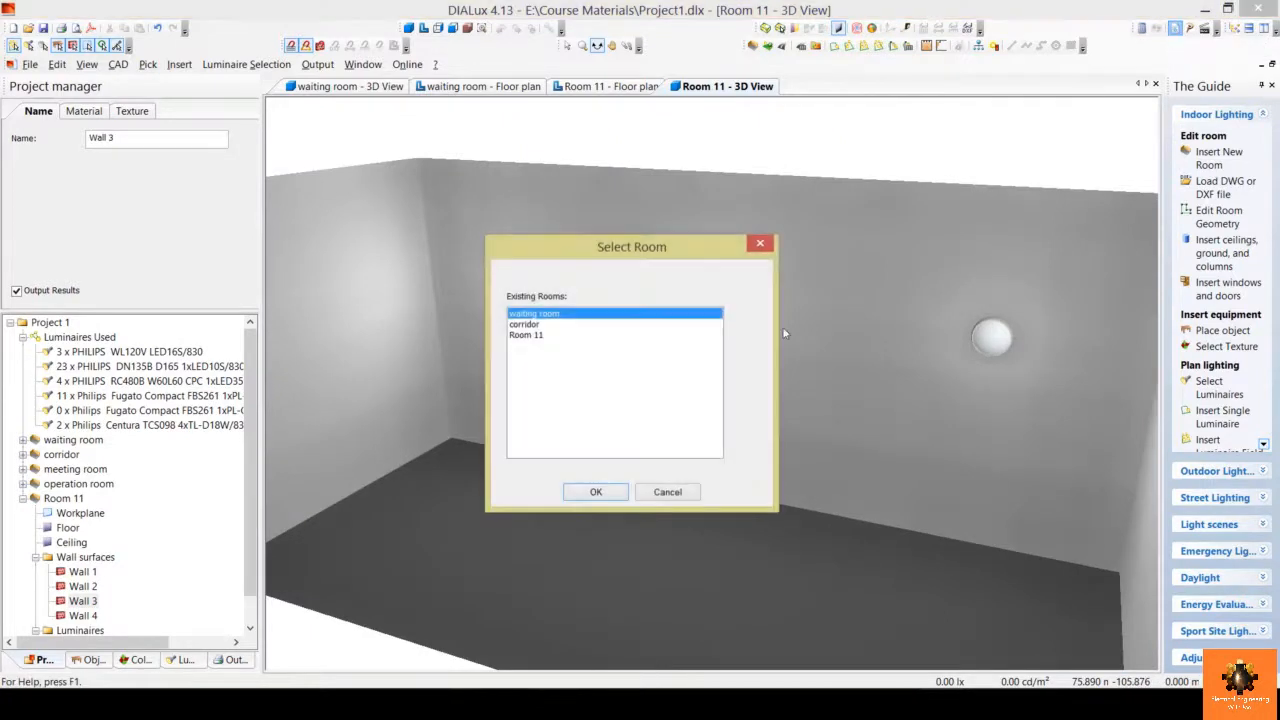
{"action": "left_click", "coordinate": [537, 337]}
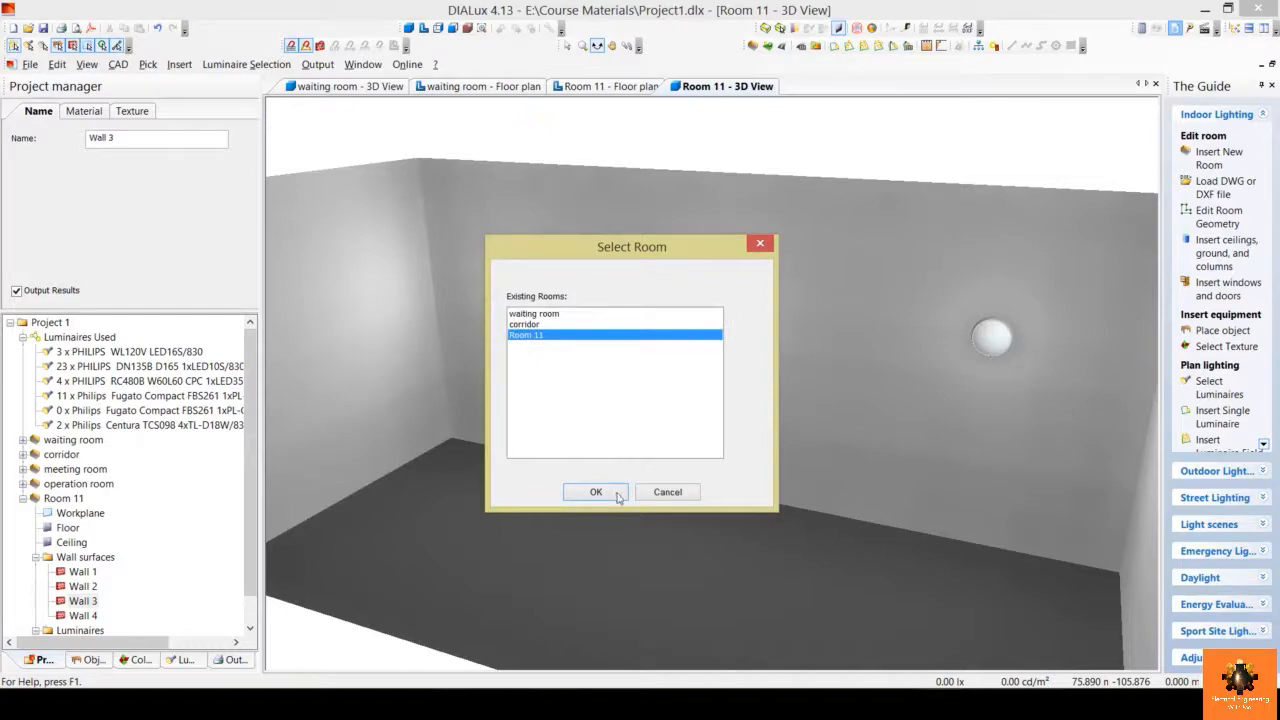
{"action": "left_click", "coordinate": [596, 492]}
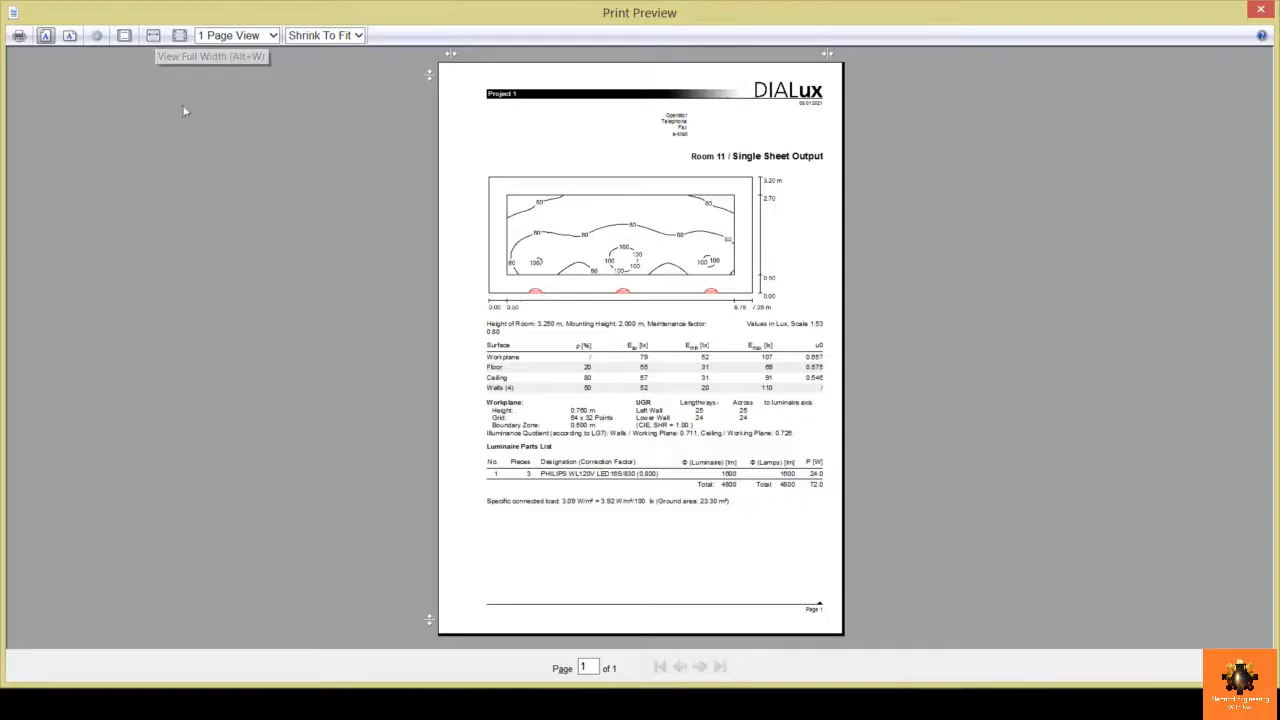
{"action": "left_click", "coordinate": [153, 36]}
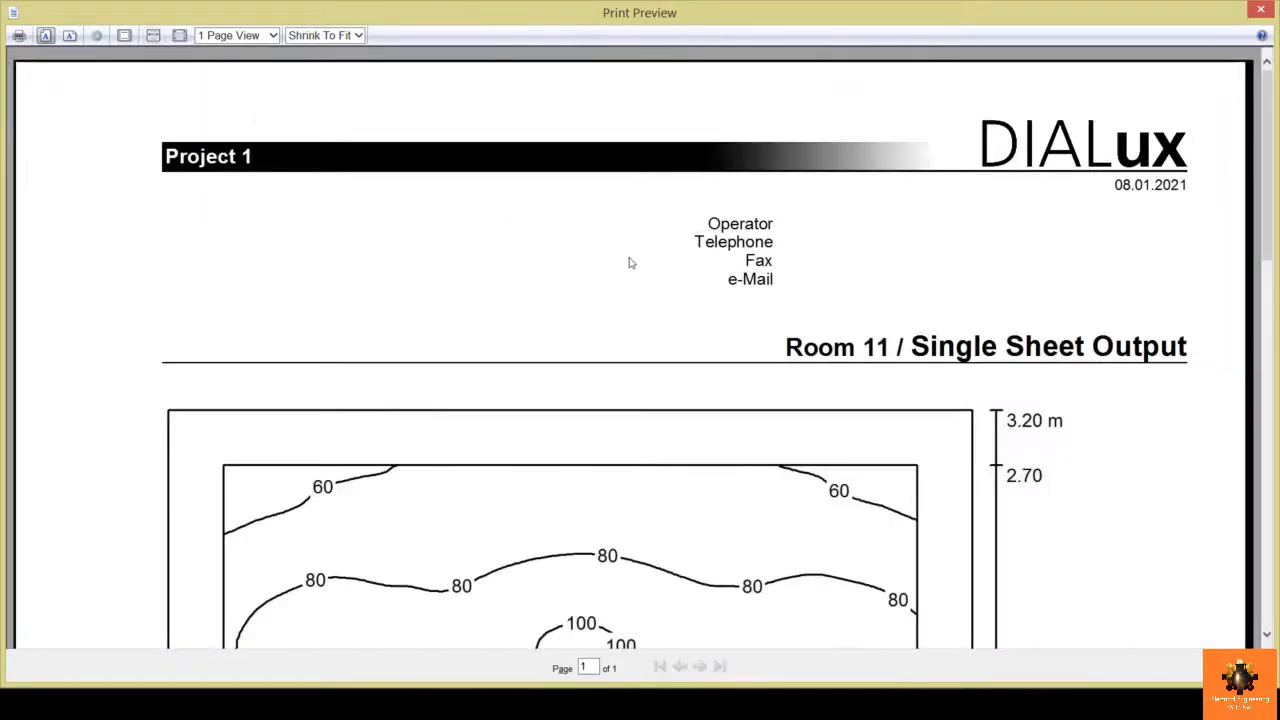
{"action": "scroll", "coordinate": [629, 263], "scroll_direction": "down", "scroll_amount": 5}
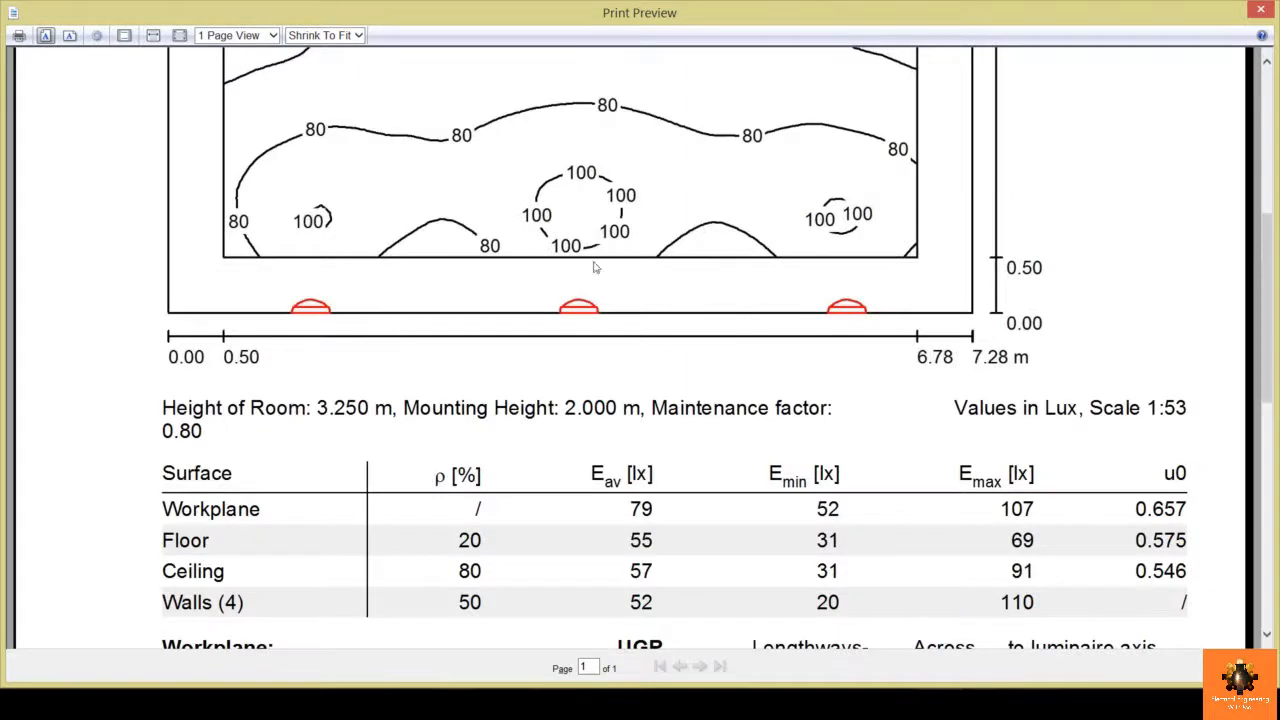
{"action": "scroll", "coordinate": [700, 228], "scroll_direction": "down", "scroll_amount": 3}
{"action": "scroll", "coordinate": [698, 226], "scroll_direction": "up", "scroll_amount": 4}
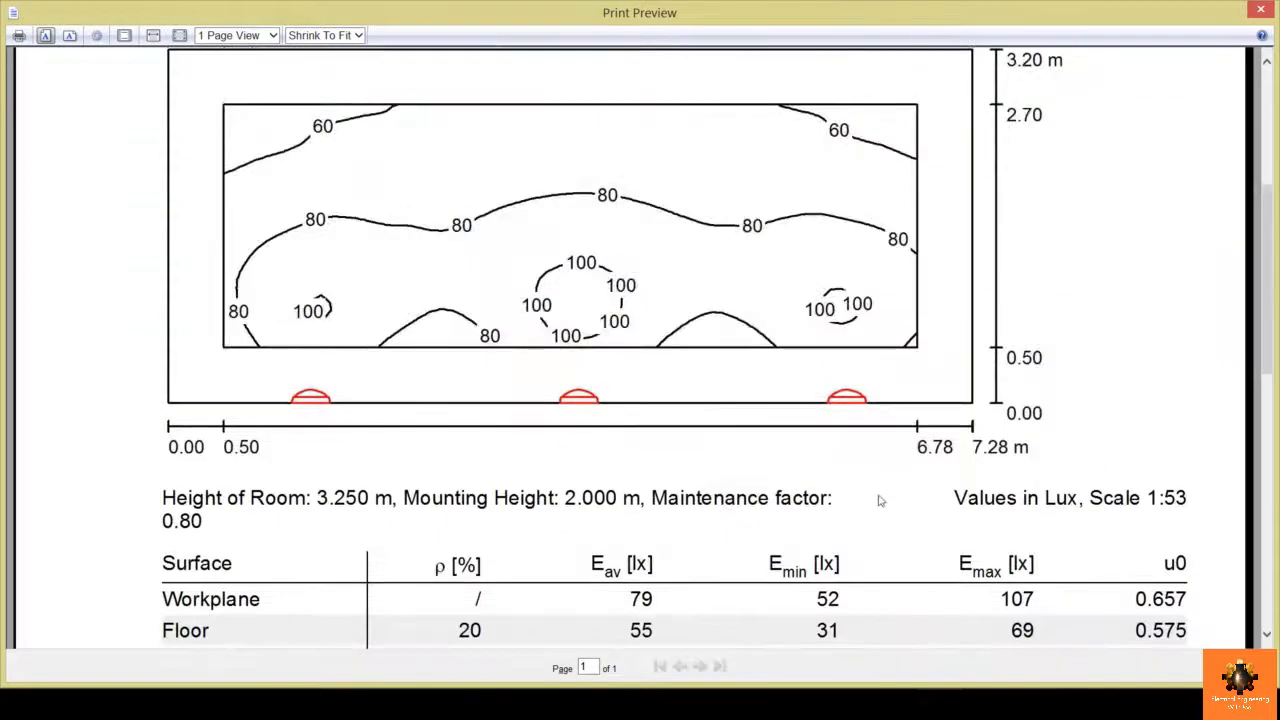
{"action": "scroll", "coordinate": [766, 484], "scroll_direction": "down", "scroll_amount": 2}
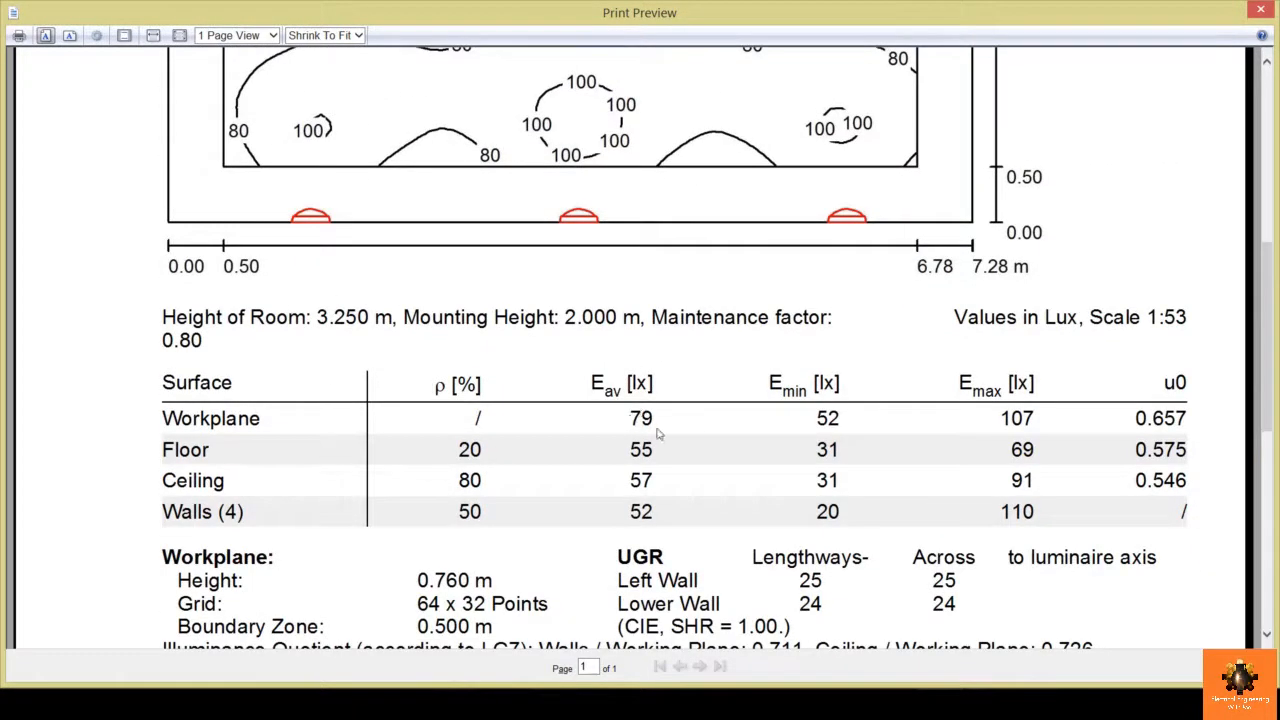
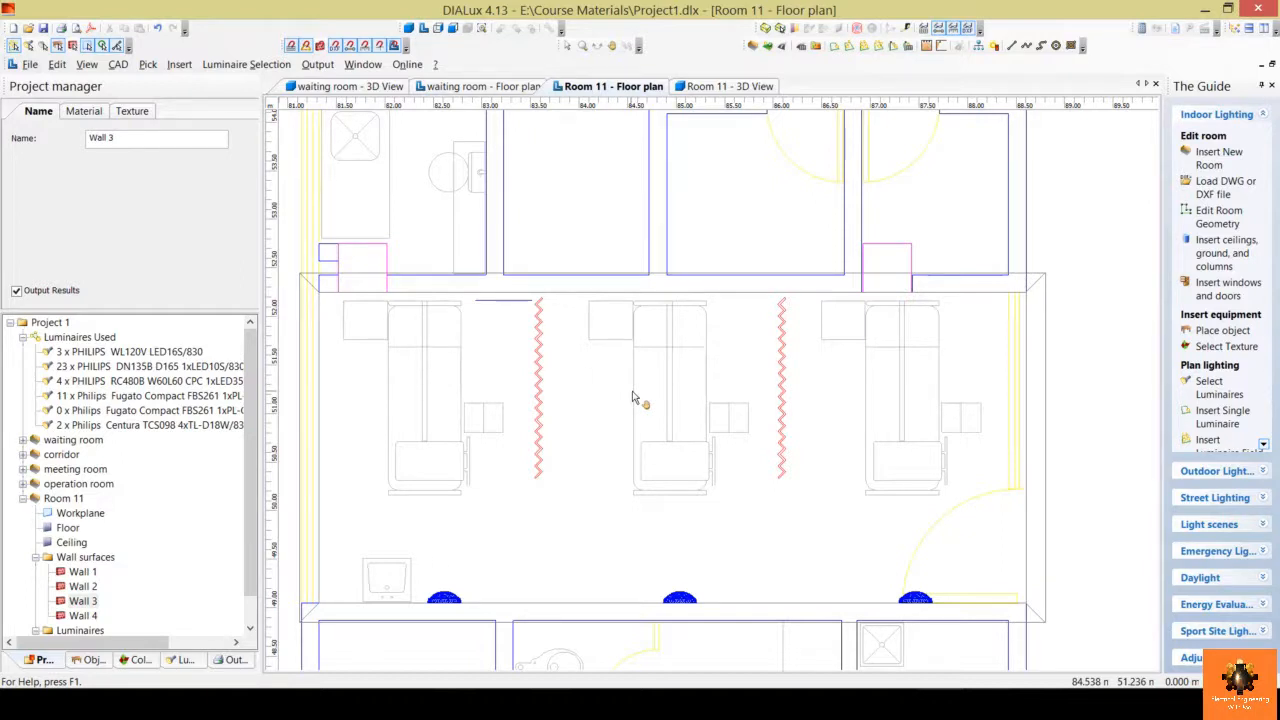
- Edit the room geometry of Room 11 on the floor plan and set the room height to 4 m
{"action": "middle_click_drag", "start_coordinate": [632, 397], "coordinate": [630, 395]}
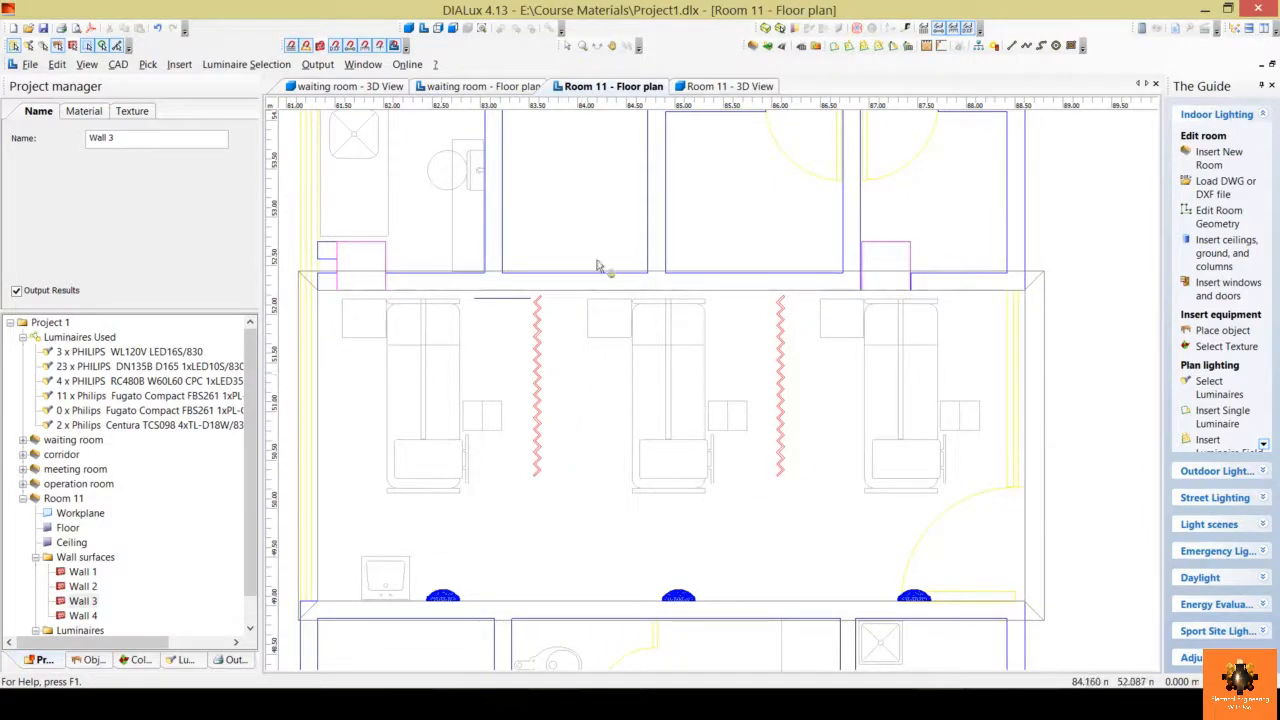
{"action": "left_click", "coordinate": [631, 380]}
{"action": "right_click", "coordinate": [1068, 398]}
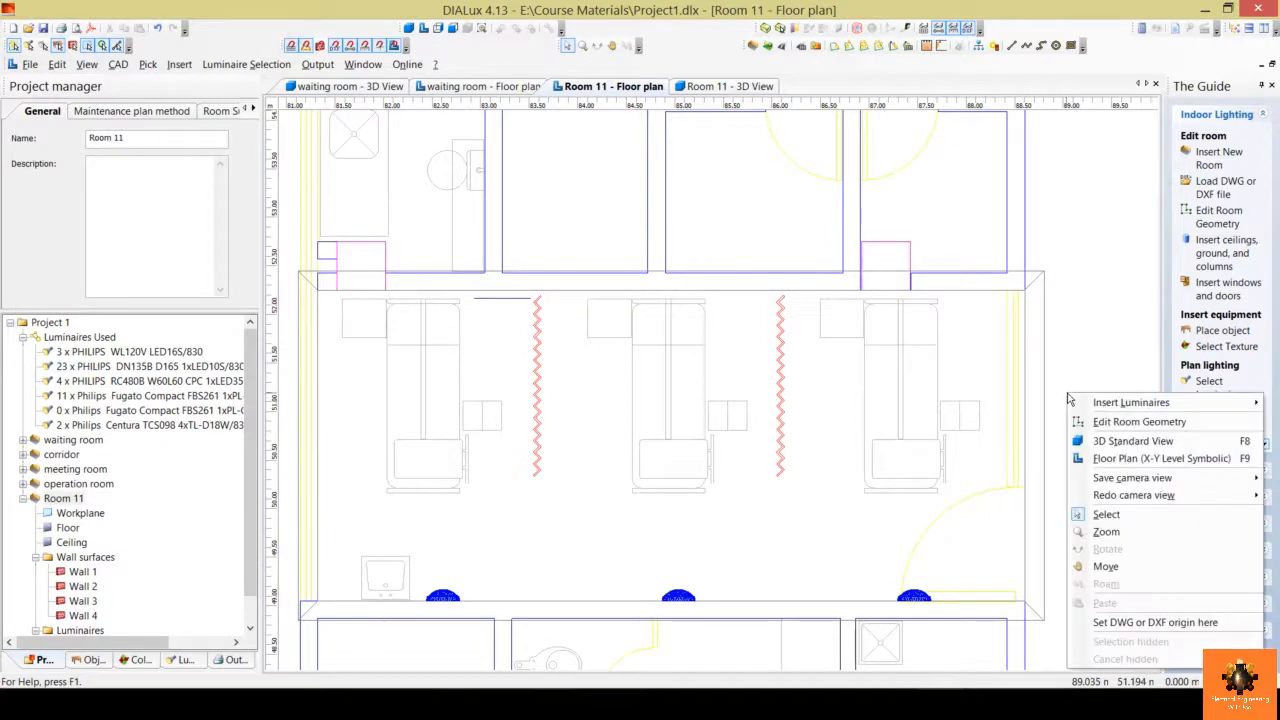
{"action": "left_click", "coordinate": [1118, 421]}
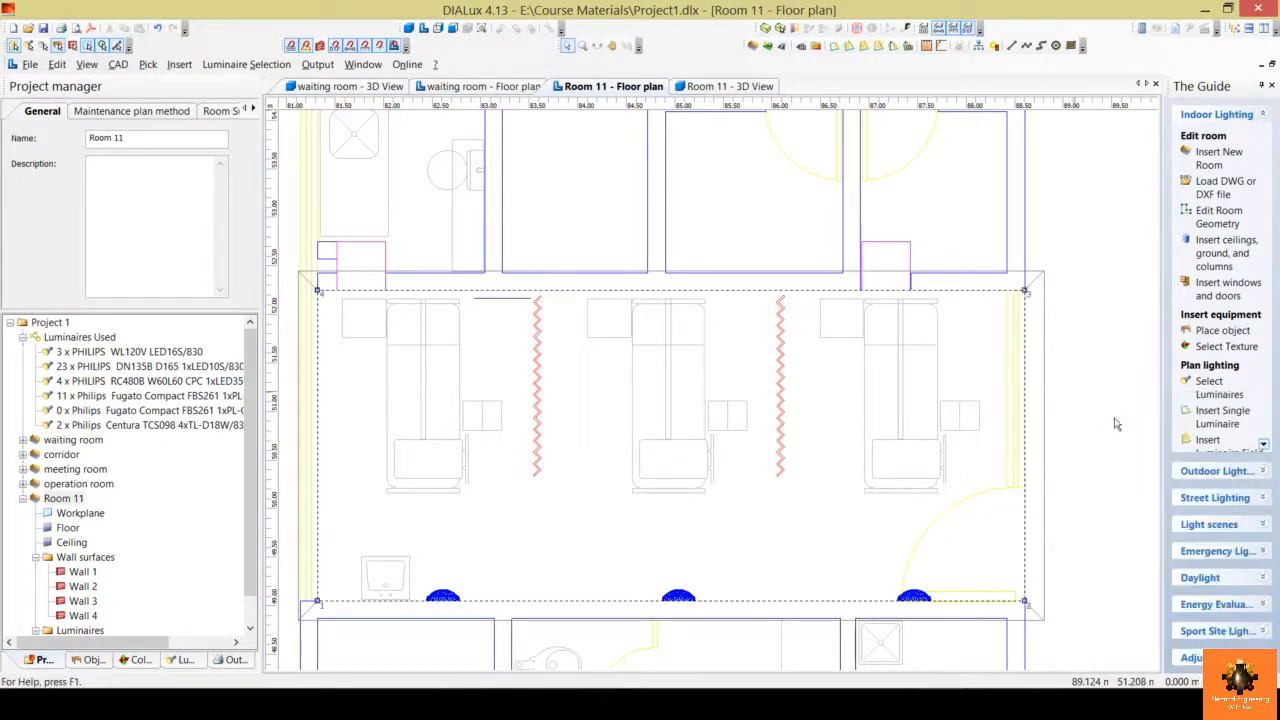
{"action": "left_click", "coordinate": [100, 183]}
{"action": "left_click_drag", "start_coordinate": [100, 183], "coordinate": [45, 184]}
{"action": "type", "text": "4"}
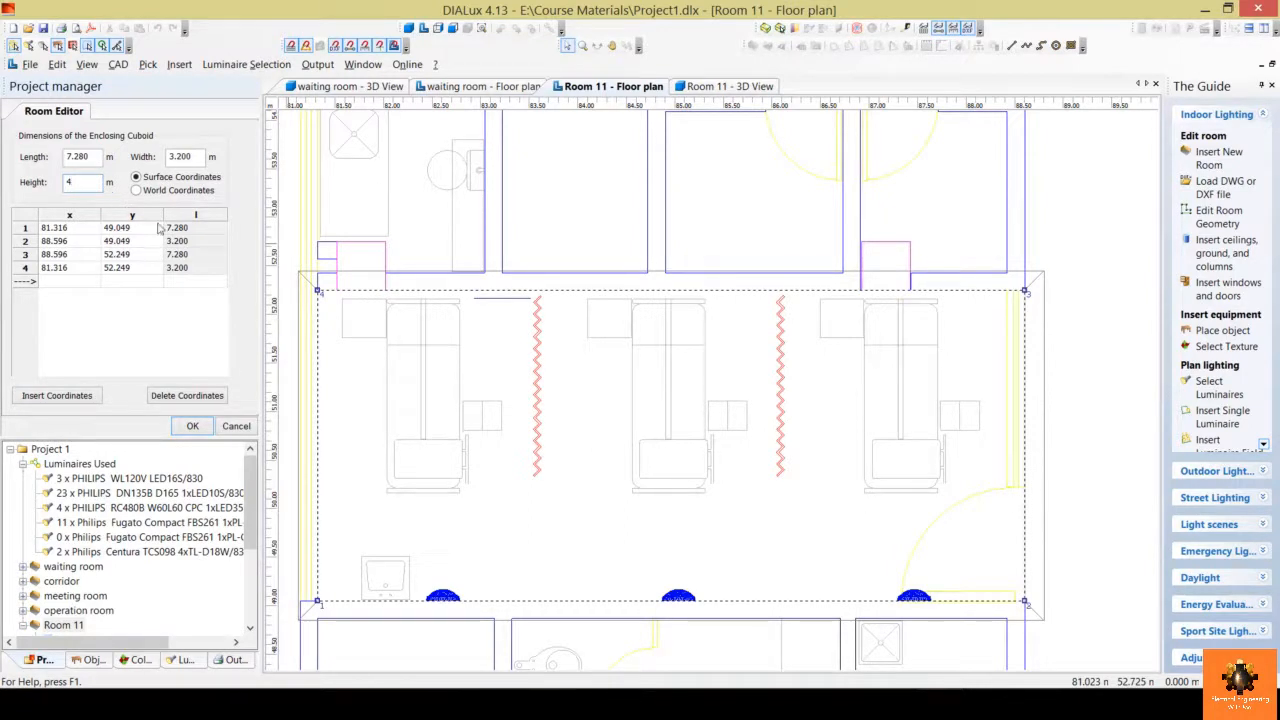
{"action": "left_click", "coordinate": [195, 426]}
{"action": "left_click", "coordinate": [676, 429]}
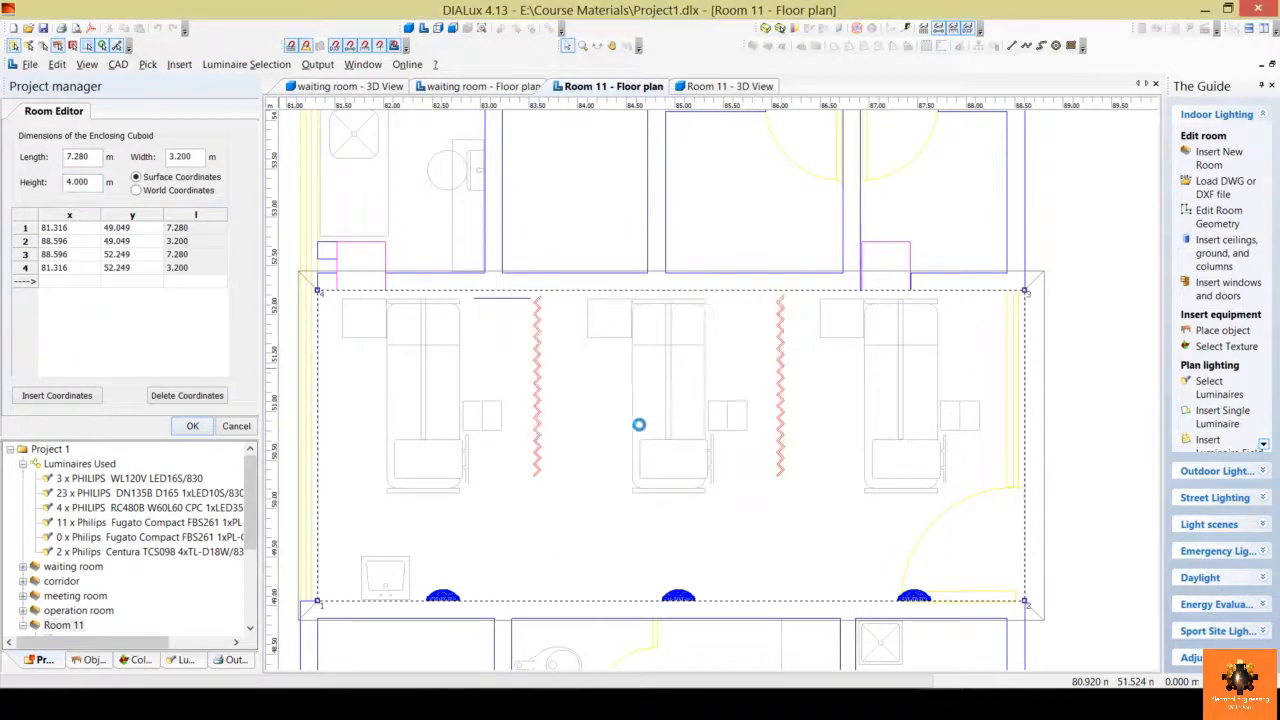
- Start a field arrangement of the Philips DN135B D165 1xLED10S/830 luminaire in Room 11 with a correction factor of 0.8
{"action": "right_click", "coordinate": [578, 386]}
{"action": "mouse_move", "coordinate": [636, 394]}
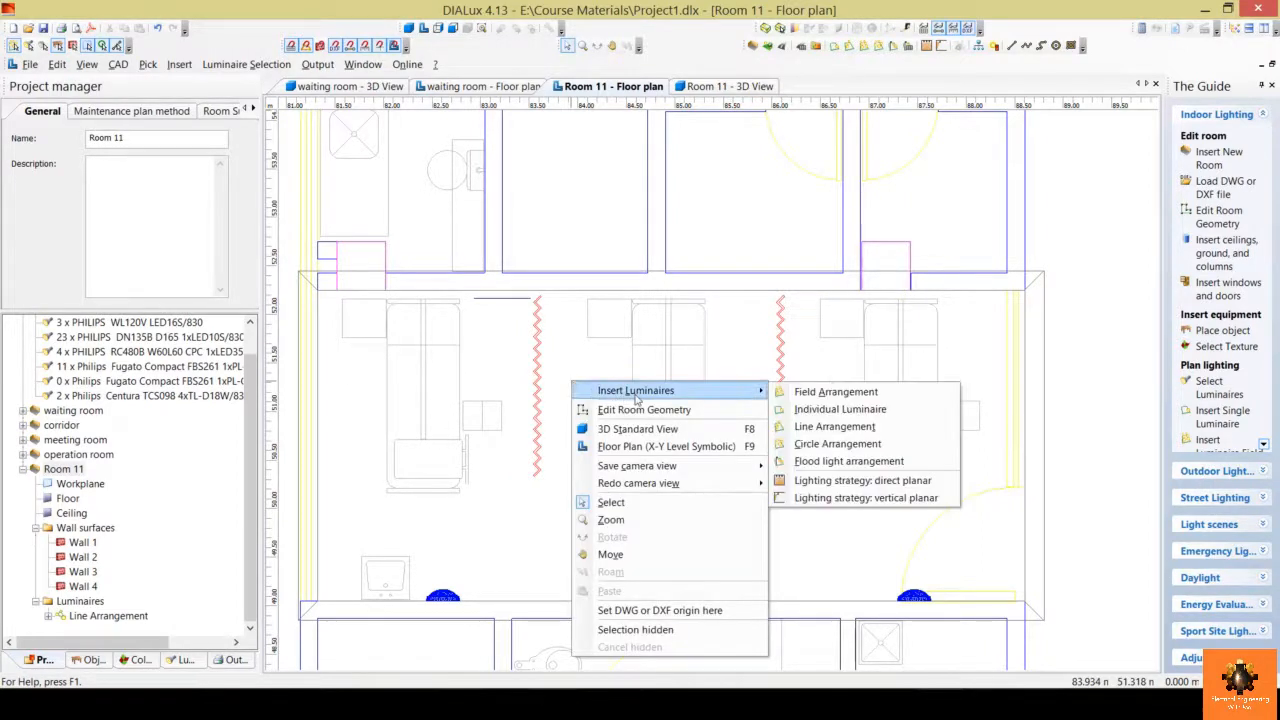
{"action": "left_click", "coordinate": [874, 401]}
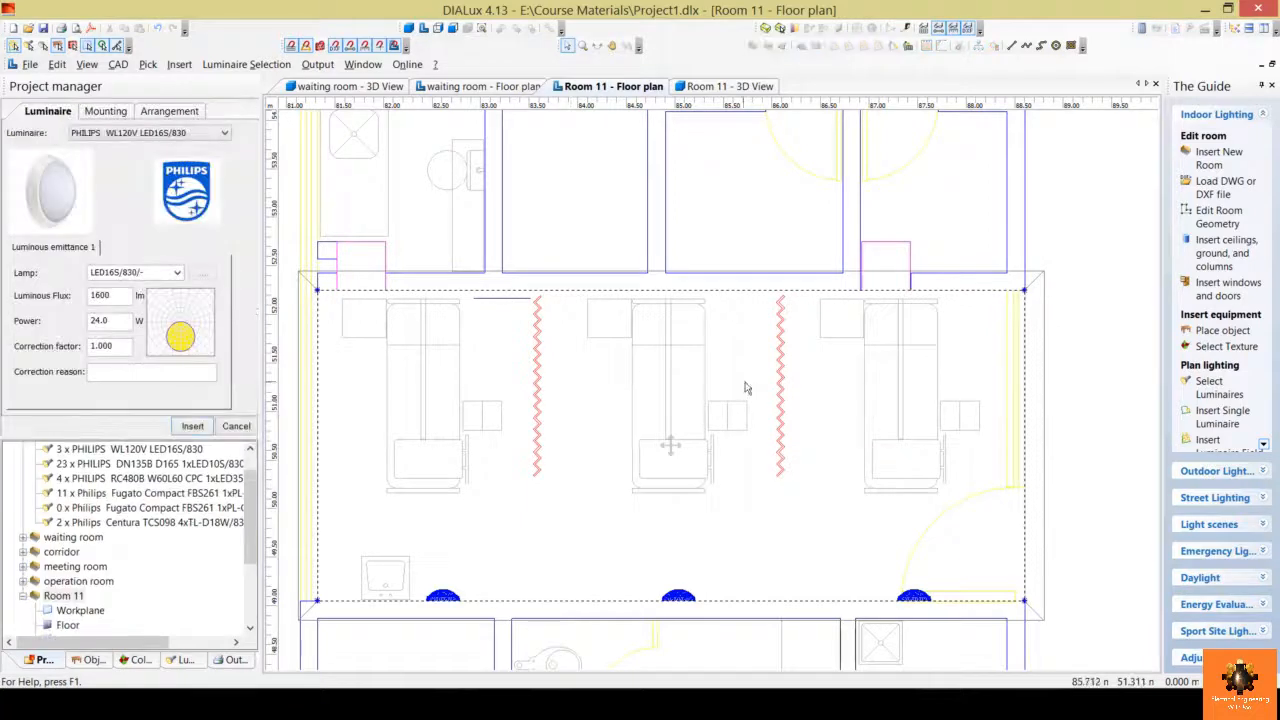
{"action": "left_click", "coordinate": [224, 134]}
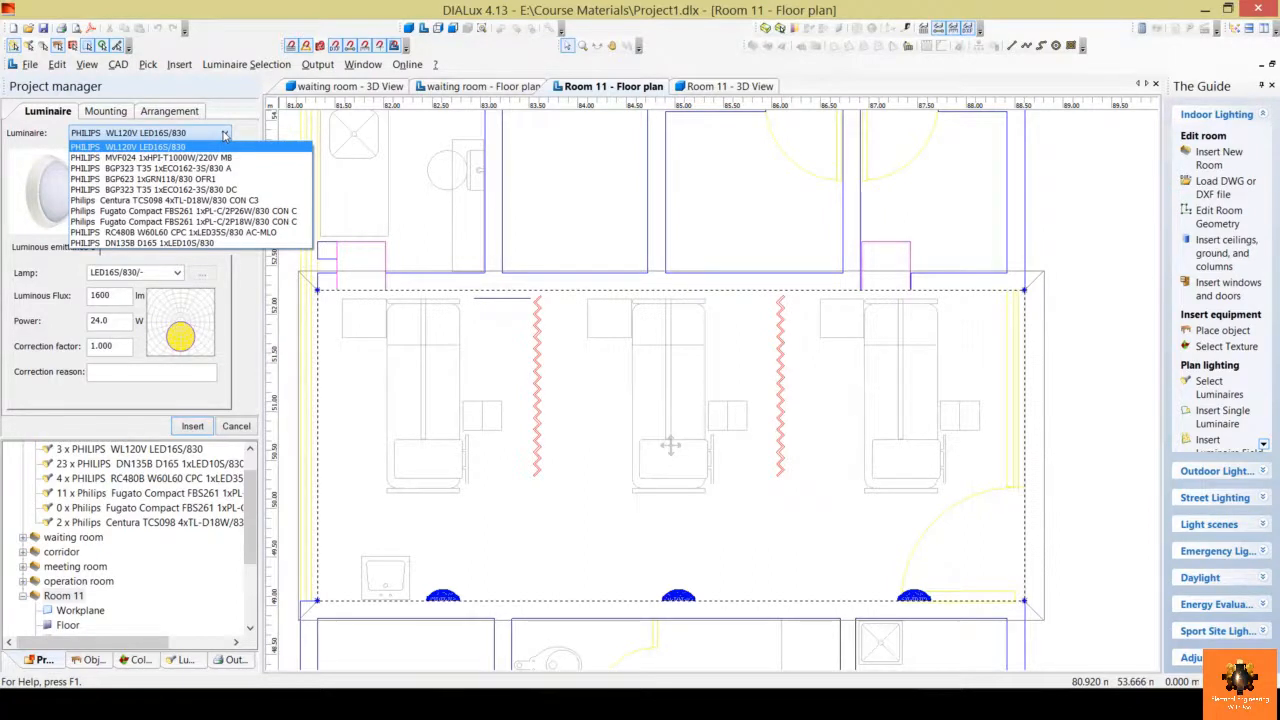
{"action": "left_click", "coordinate": [223, 243]}
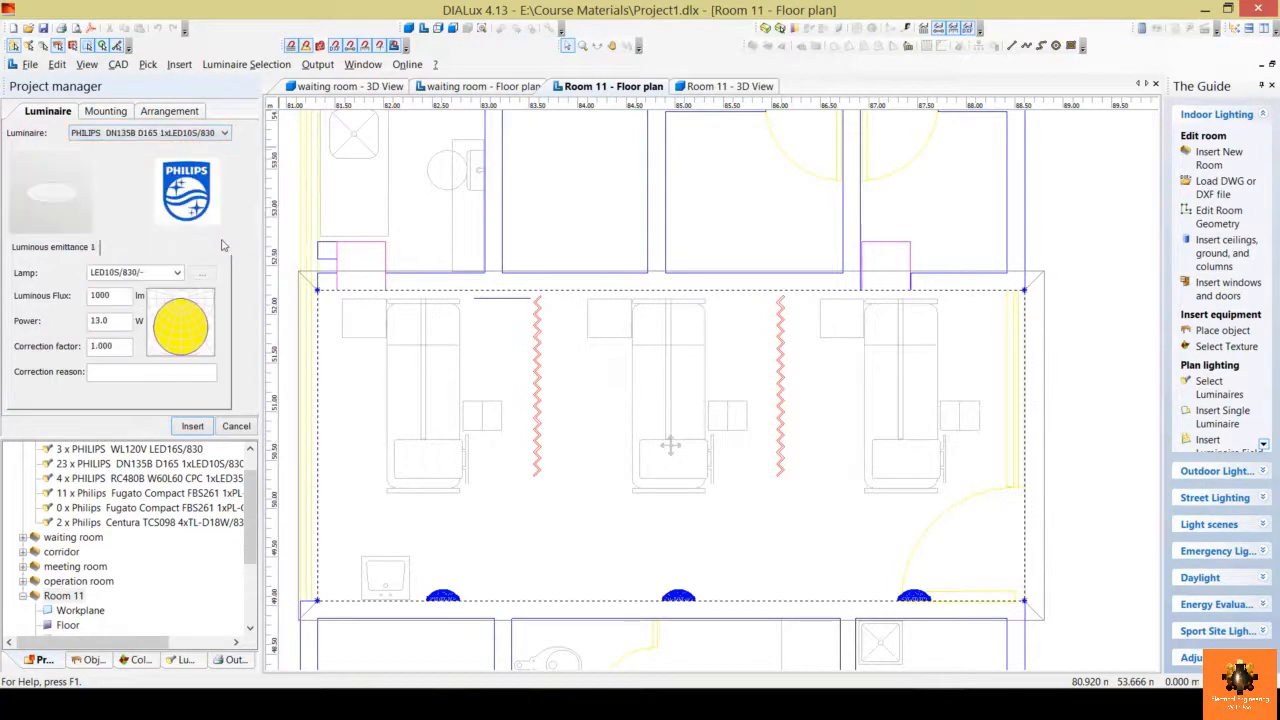
{"action": "double_click", "coordinate": [125, 349]}
{"action": "type", "text": ".8"}
- Set the field arrangement's mounting type to user defined with a mounting height of 3.25 m
{"action": "left_click", "coordinate": [120, 117]}
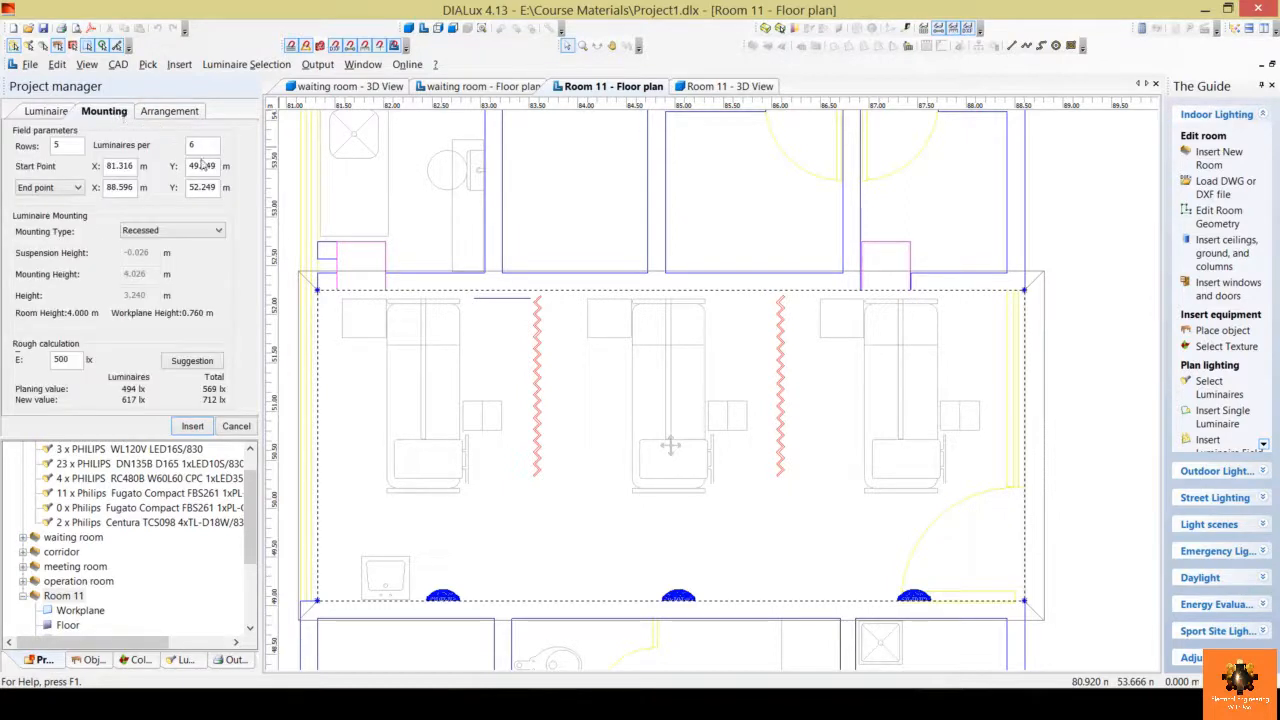
{"action": "left_click", "coordinate": [215, 231]}
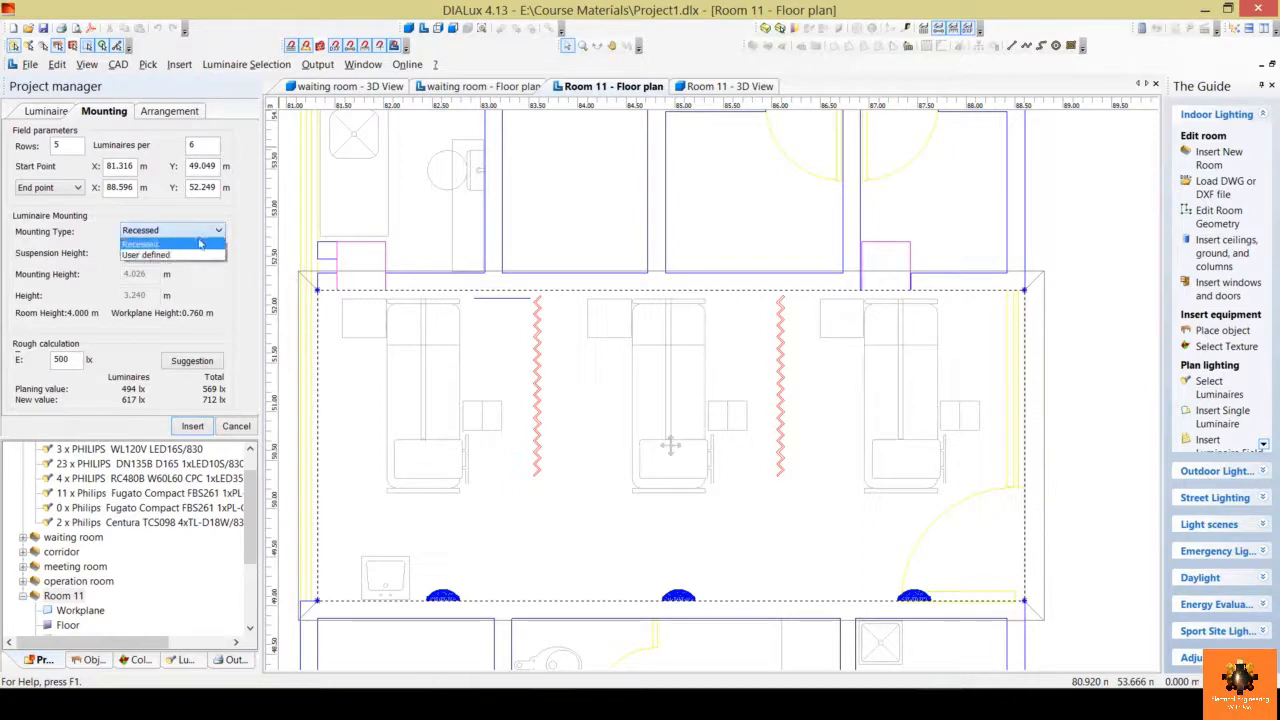
{"action": "left_click", "coordinate": [187, 256]}
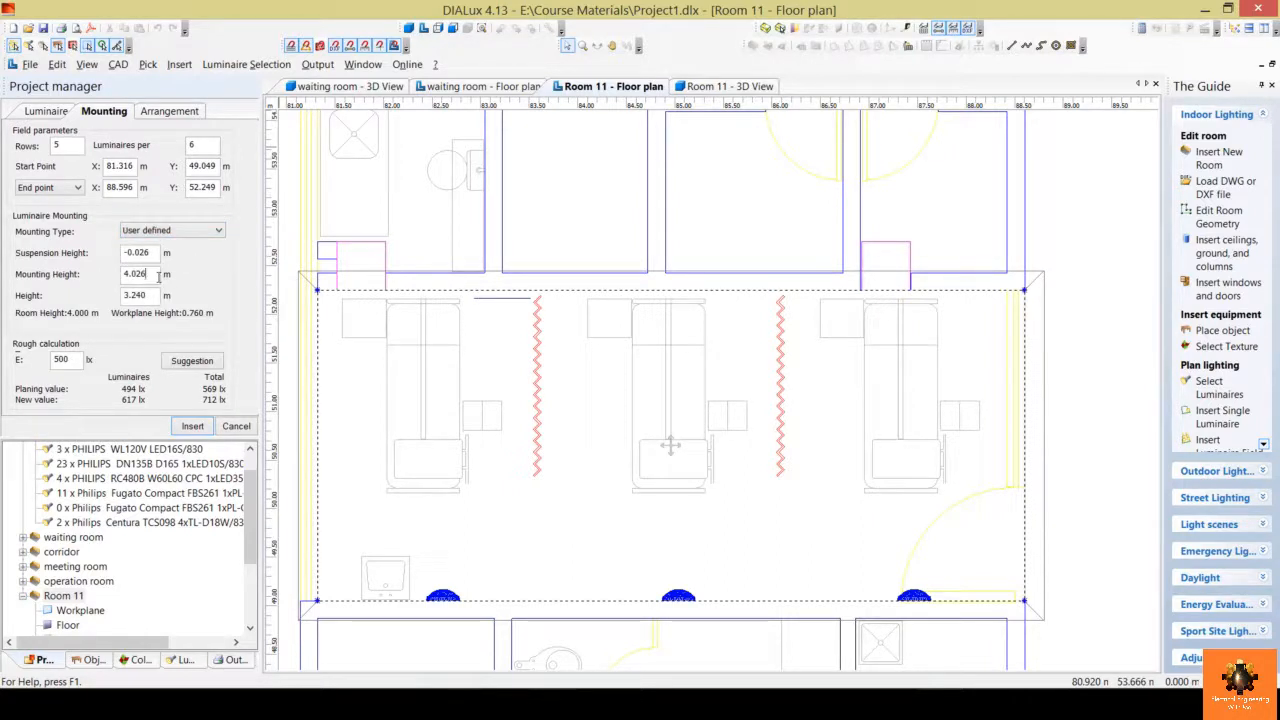
{"action": "double_click", "coordinate": [145, 276]}
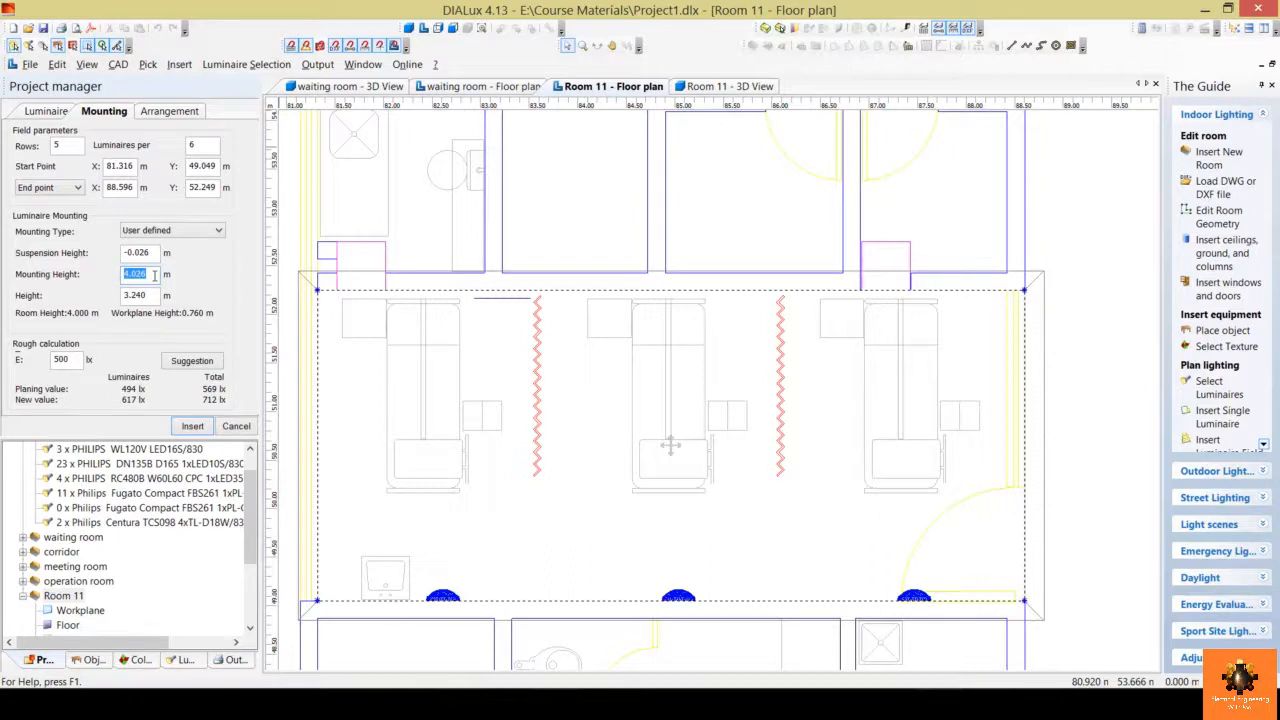
{"action": "type", "text": "3.25"}
{"action": "left_click", "coordinate": [155, 295]}
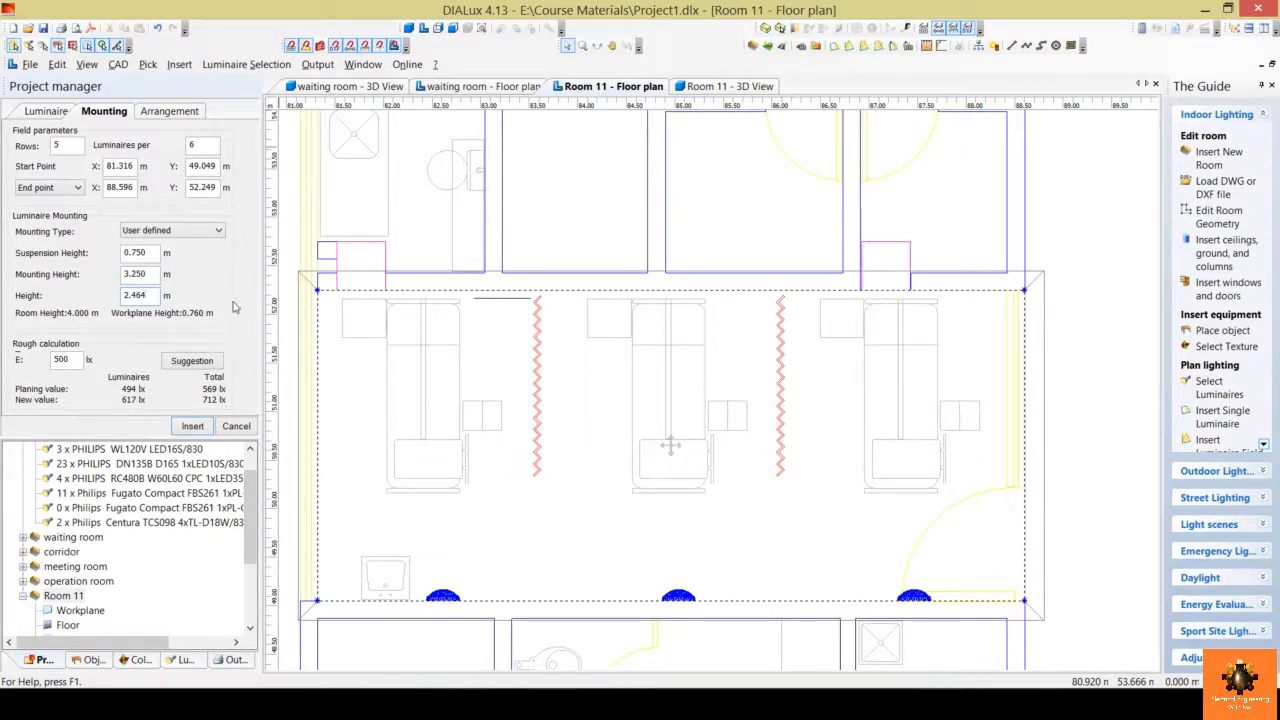
- Insert the field arrangement in Room 11 with 4 rows of 3 luminaires each
{"action": "double_click", "coordinate": [152, 272]}
{"action": "left_click", "coordinate": [155, 274]}
{"action": "double_click", "coordinate": [57, 145]}
{"action": "type", "text": "4"}
{"action": "double_click", "coordinate": [186, 147]}
{"action": "type", "text": "43"}
{"action": "left_click", "coordinate": [193, 426]}
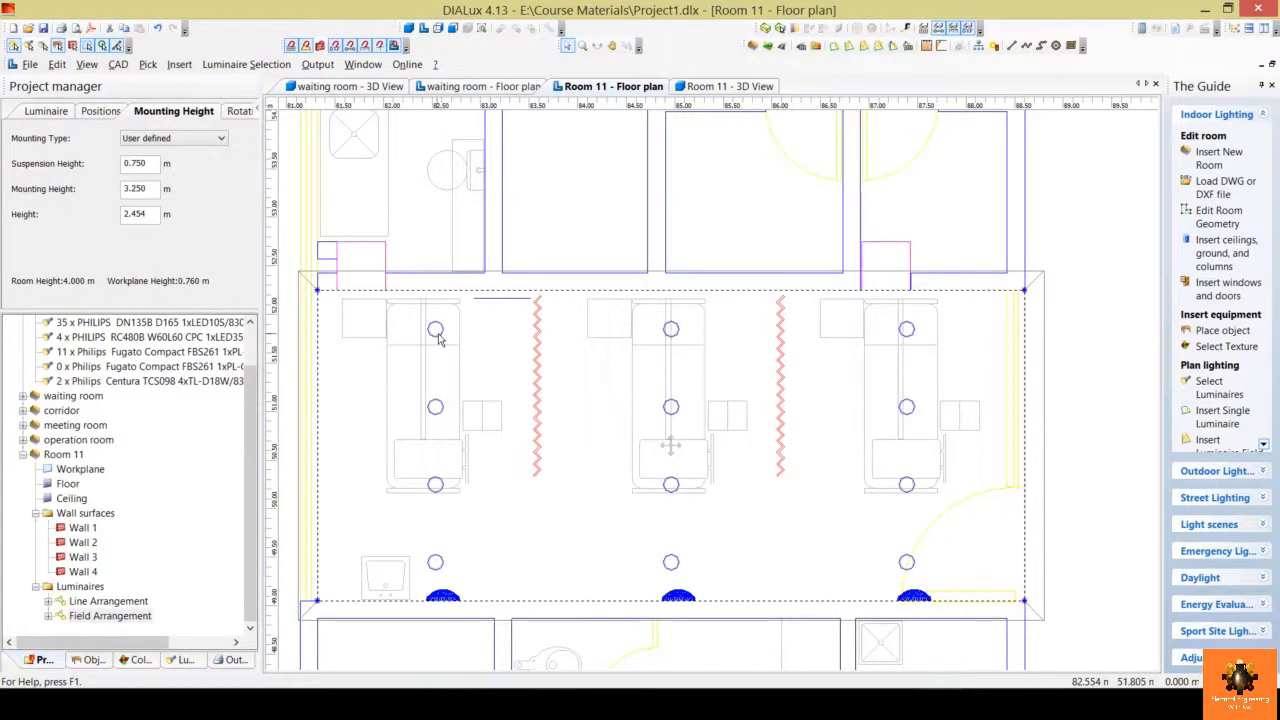
- Calculate Room 11 with the standard calculation option and inspect the lit walls and luminaires from another angle in 3D
{"action": "left_click", "coordinate": [1141, 28]}
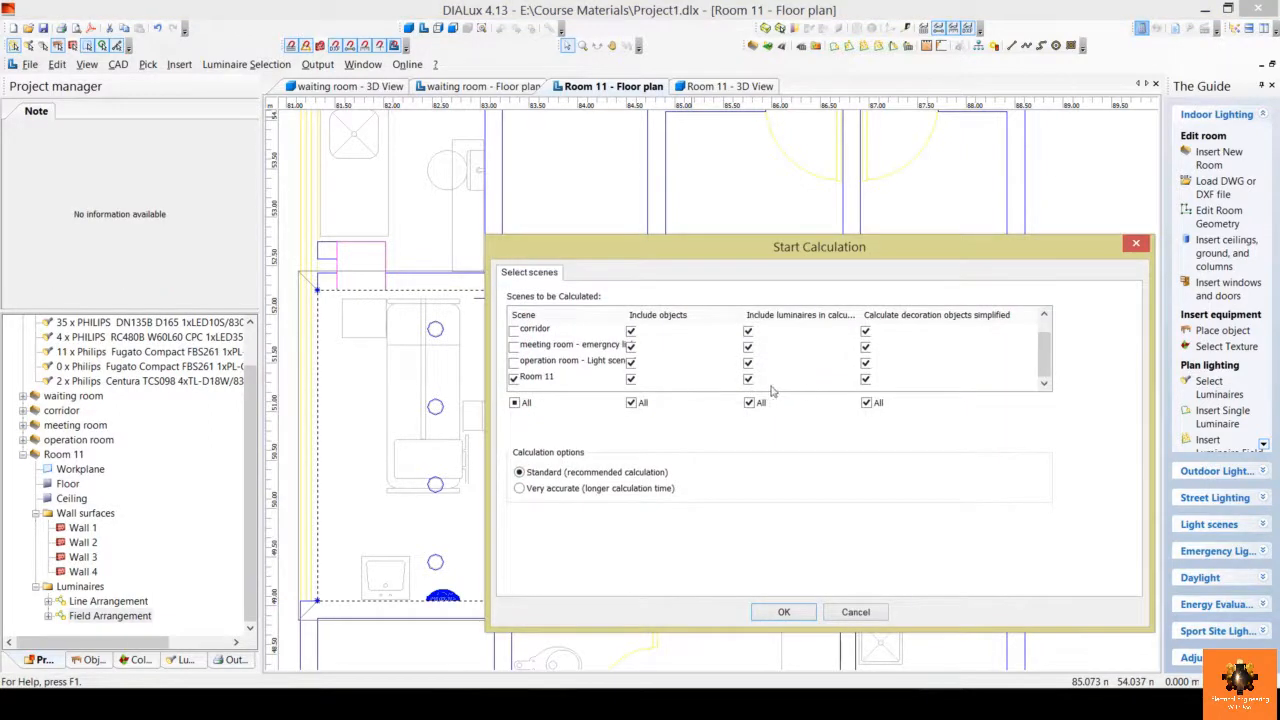
{"action": "left_click", "coordinate": [786, 612]}
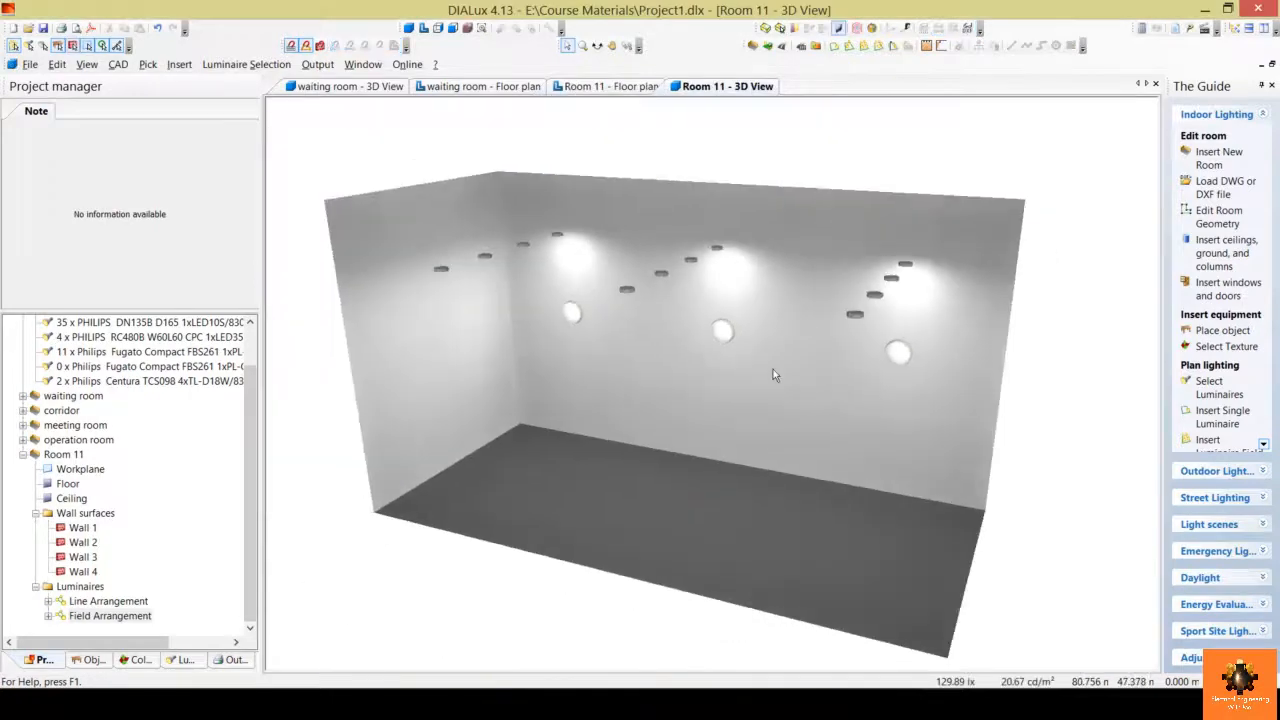
{"action": "left_click", "coordinate": [940, 284]}
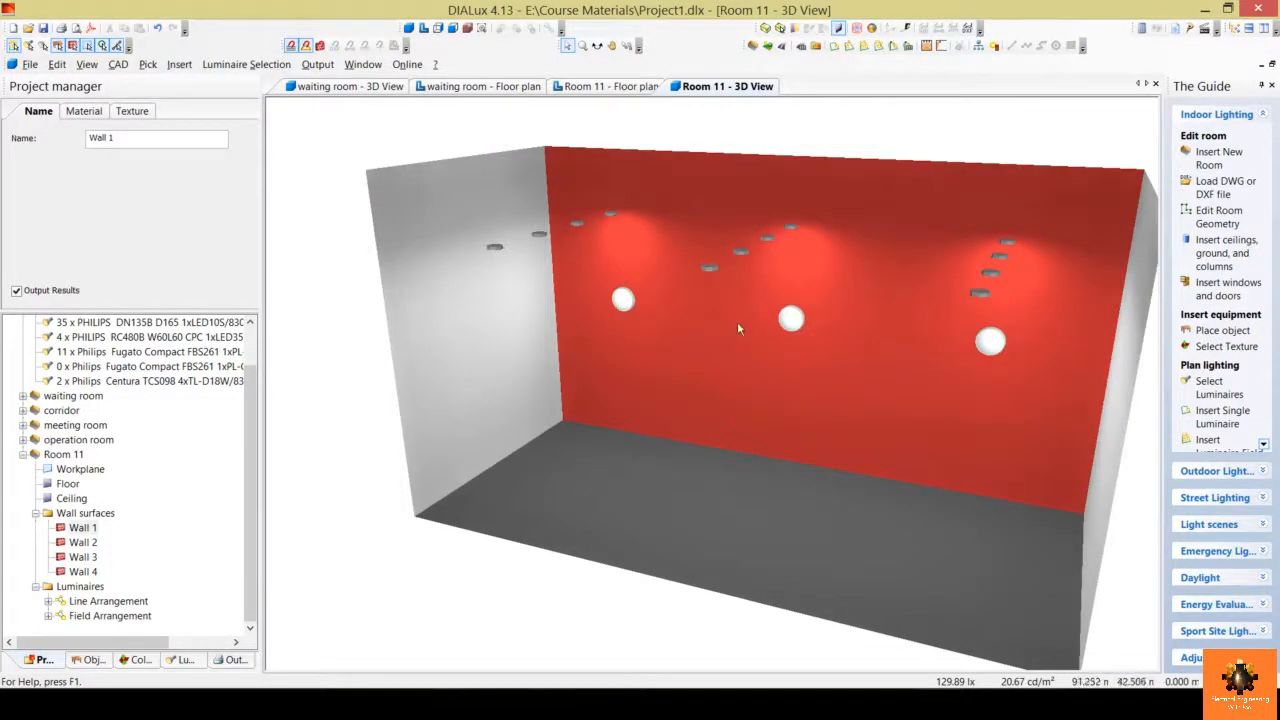
{"action": "left_click", "coordinate": [597, 45]}
{"action": "left_click_drag", "start_coordinate": [817, 285], "coordinate": [960, 238]}
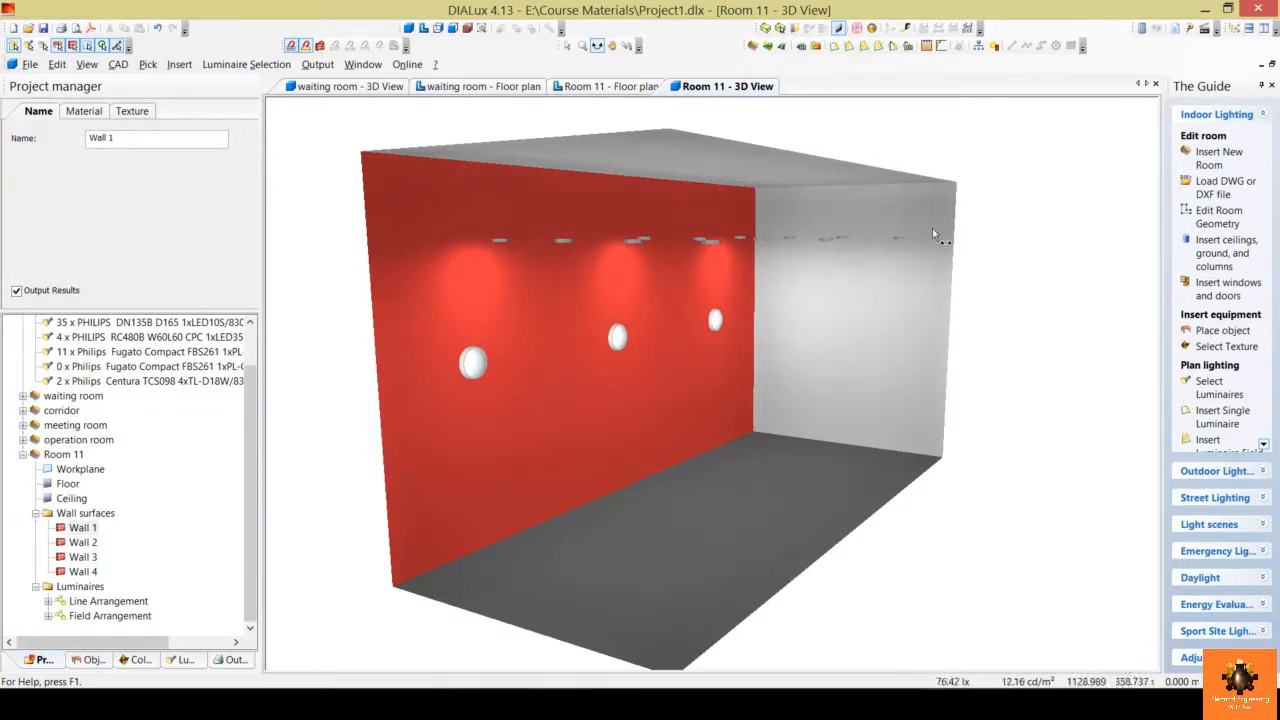
{"action": "left_click", "coordinate": [320, 374]}
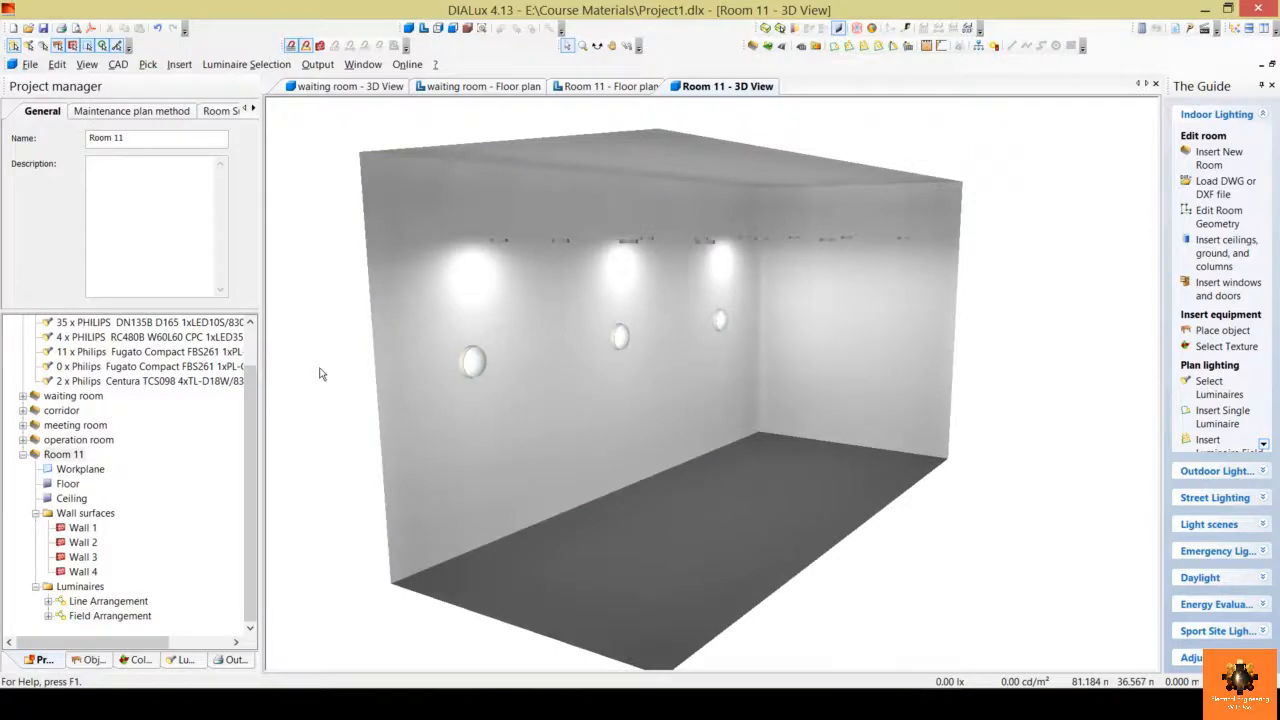
- Return to Room 11's floor plan and export all output pages to Downloads as a PDF named "output results"
{"action": "right_click", "coordinate": [320, 374]}
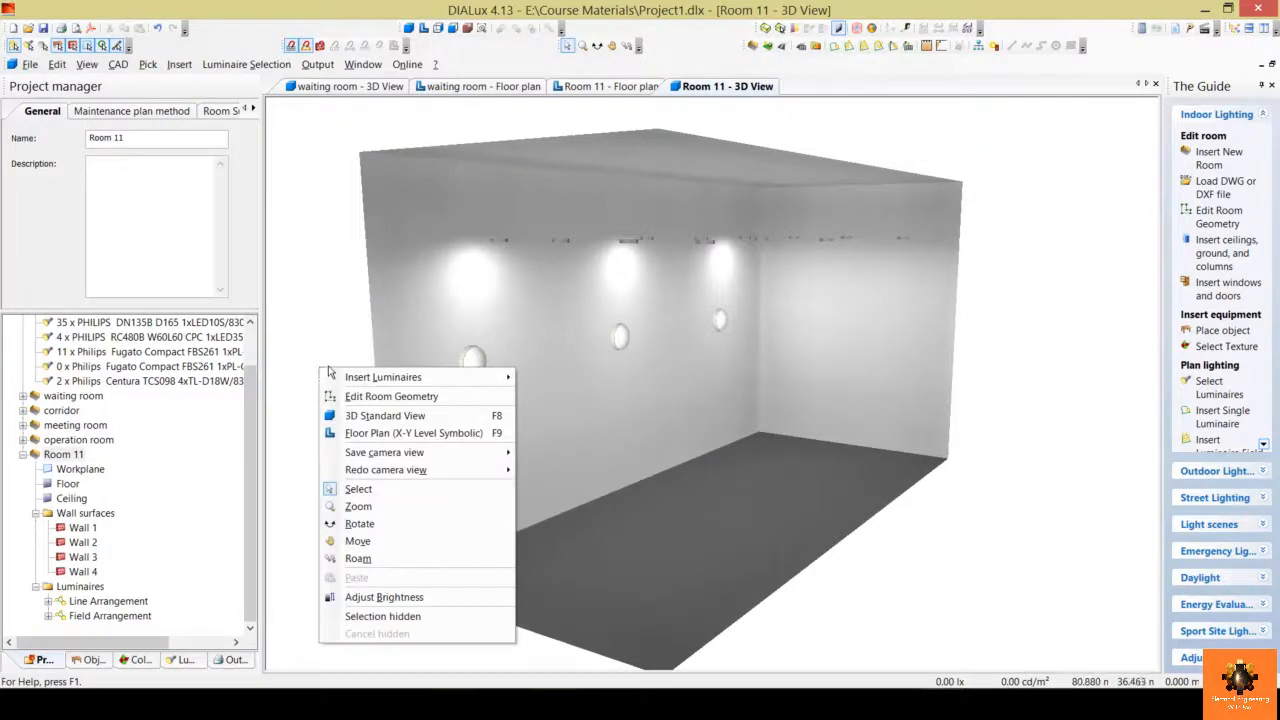
{"action": "left_click", "coordinate": [408, 433]}
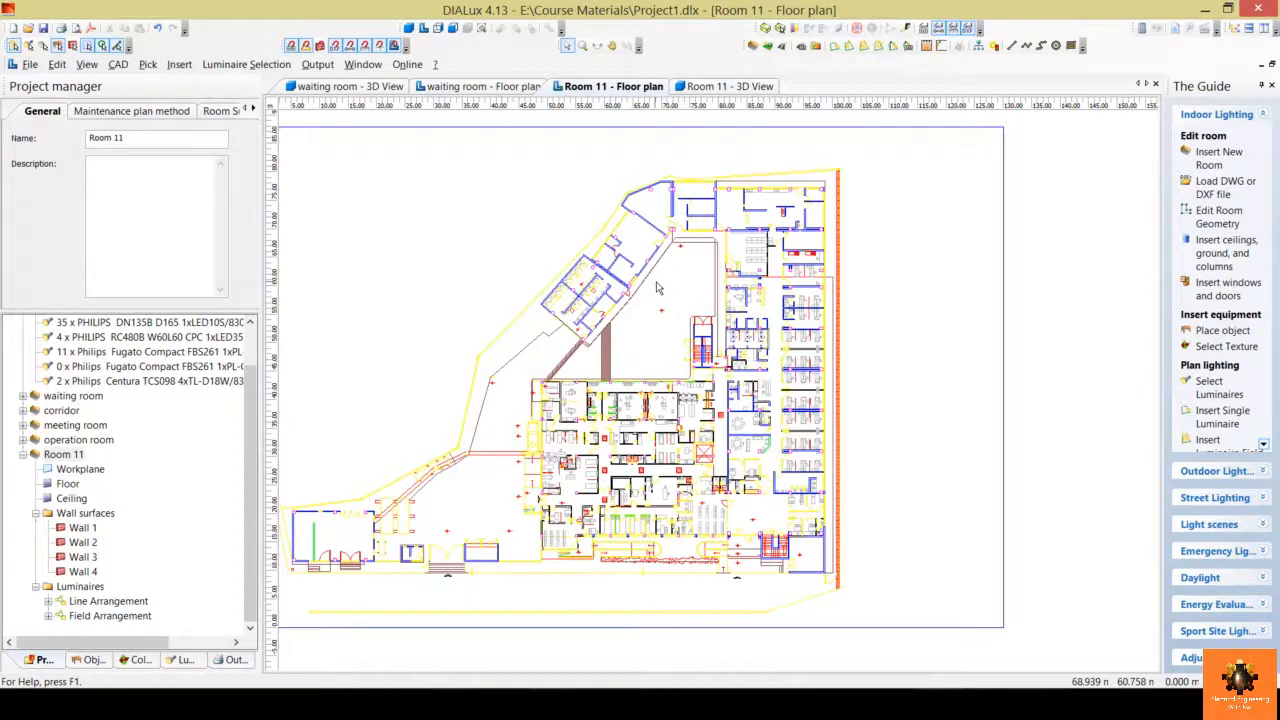
{"action": "left_click", "coordinate": [30, 64]}
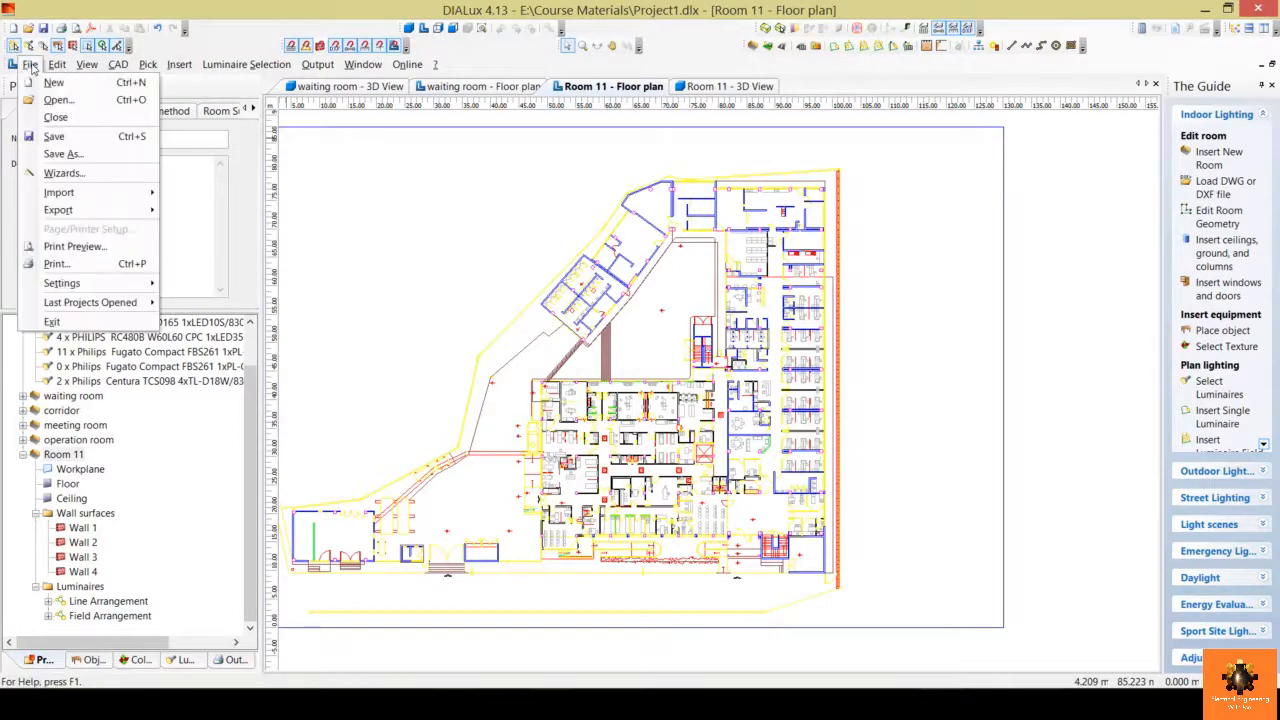
{"action": "mouse_move", "coordinate": [131, 214]}
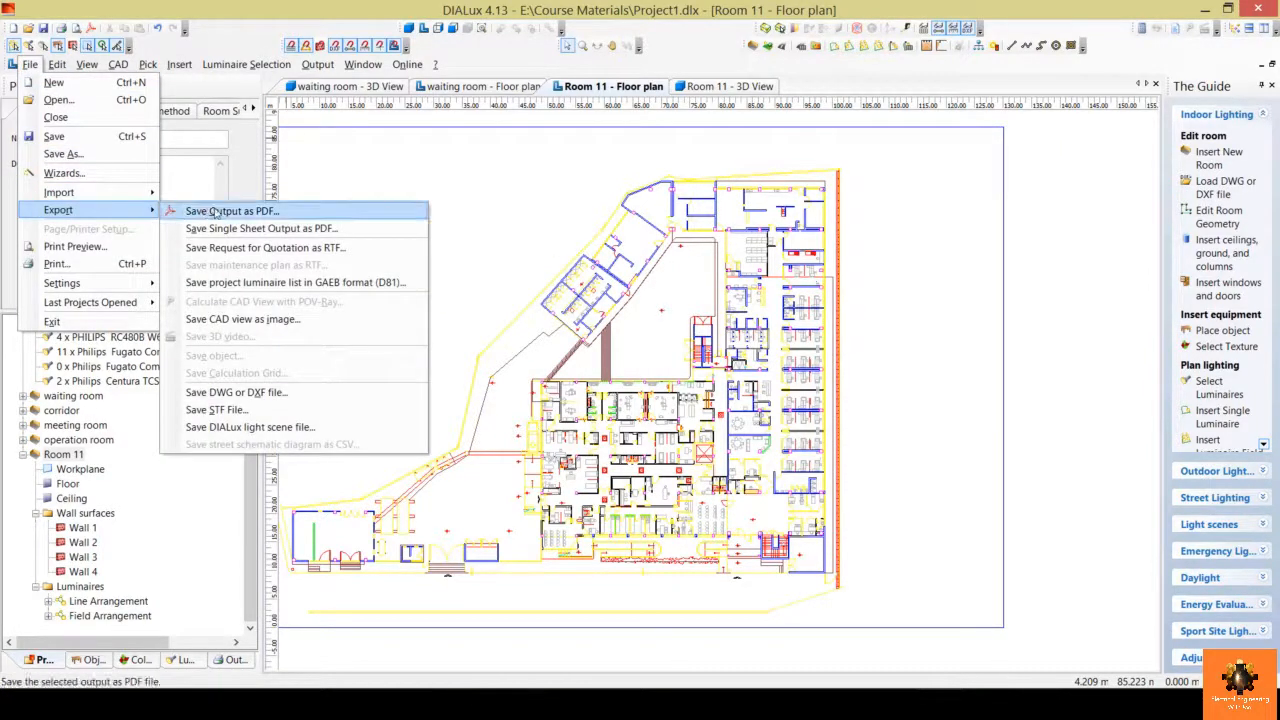
{"action": "left_click", "coordinate": [268, 214]}
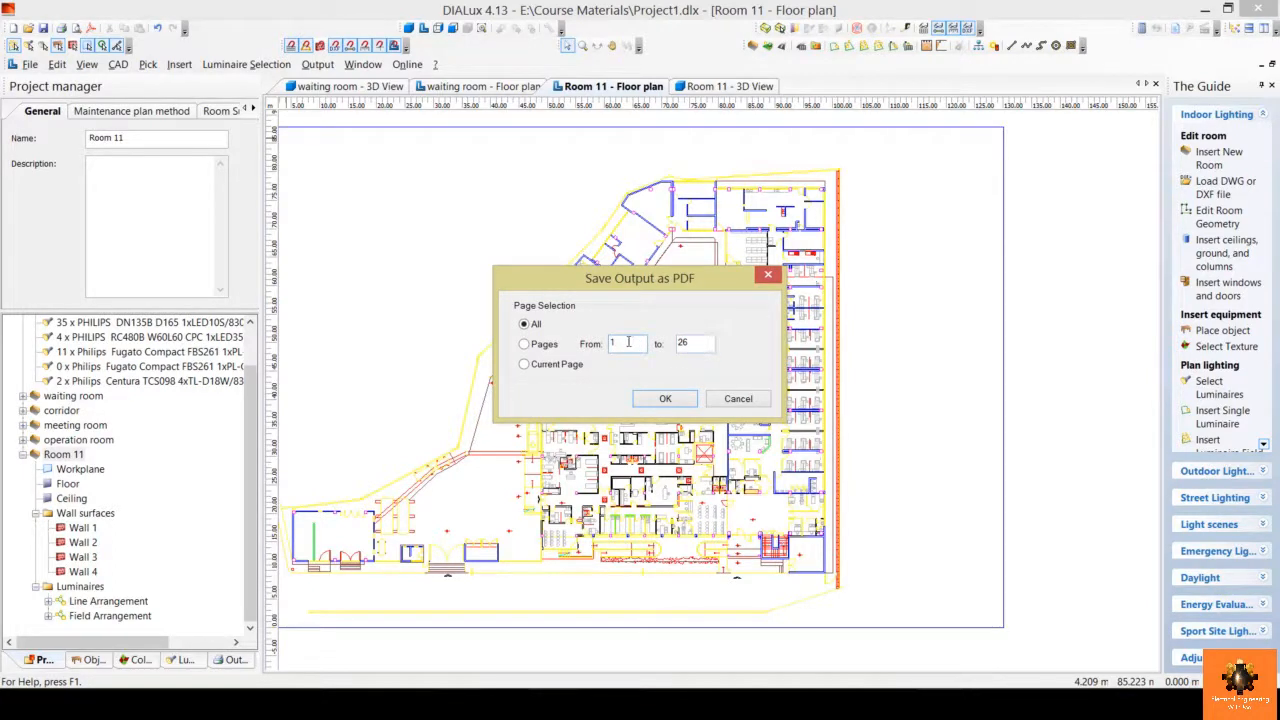
{"action": "left_click", "coordinate": [682, 401]}
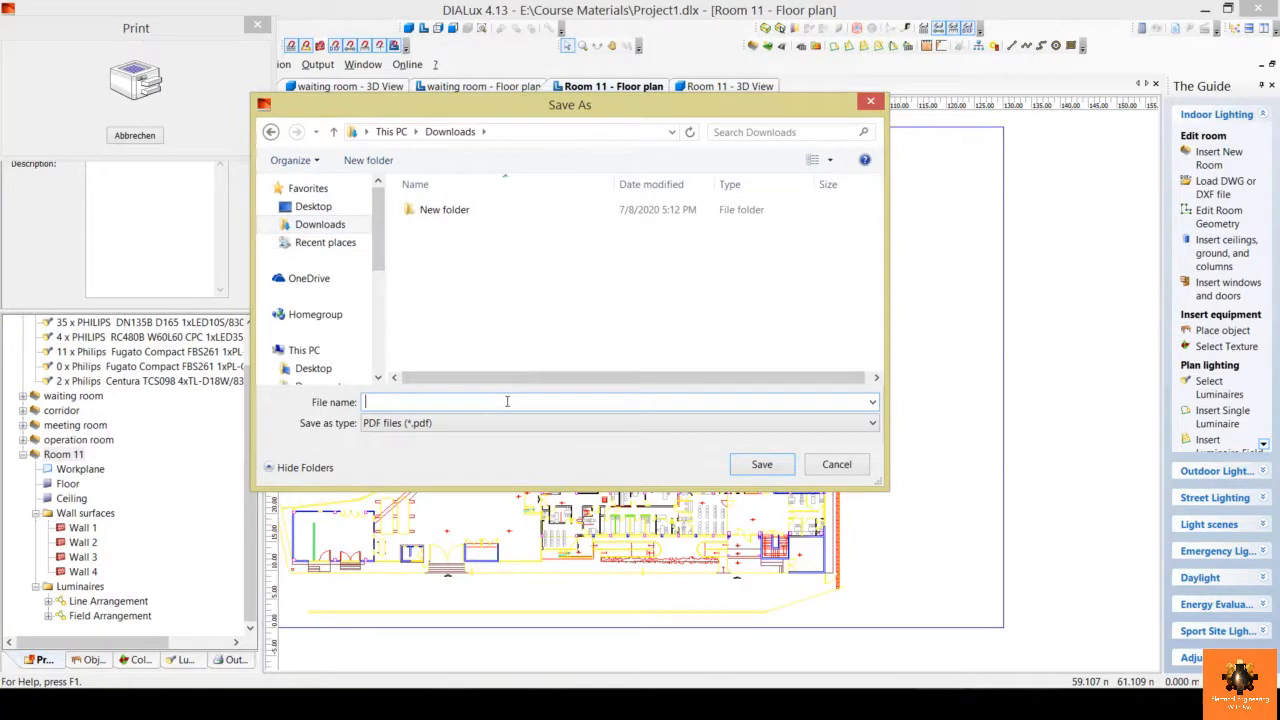
{"action": "type", "text": "output results"}
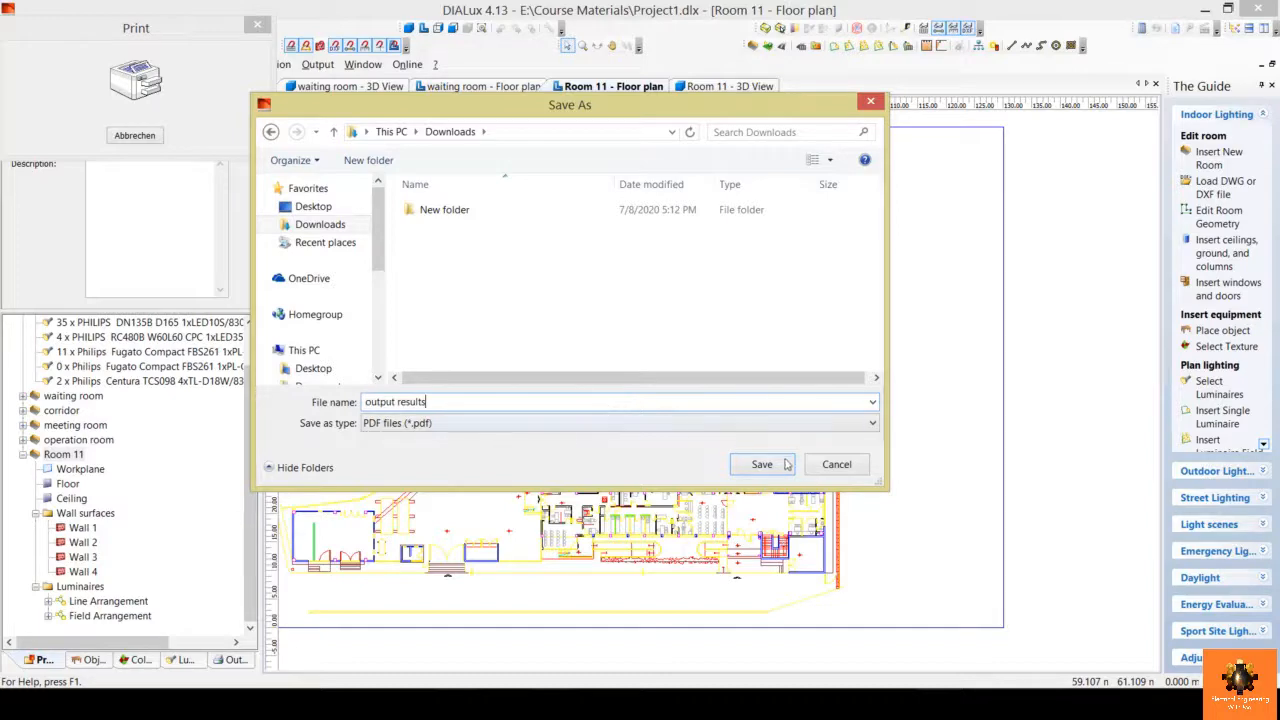
{"action": "left_click", "coordinate": [785, 466]}
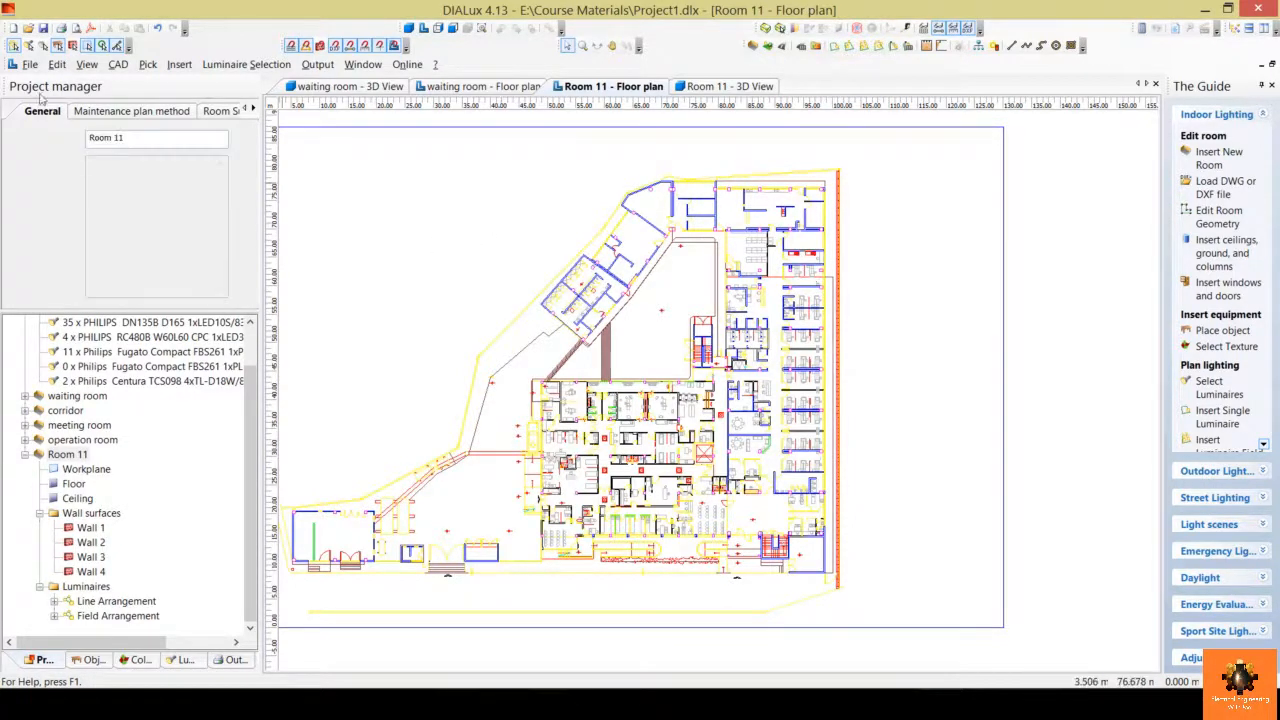
- Open the print preview for all pages, fit it to the page width and read through the project cover
{"action": "left_click", "coordinate": [29, 65]}
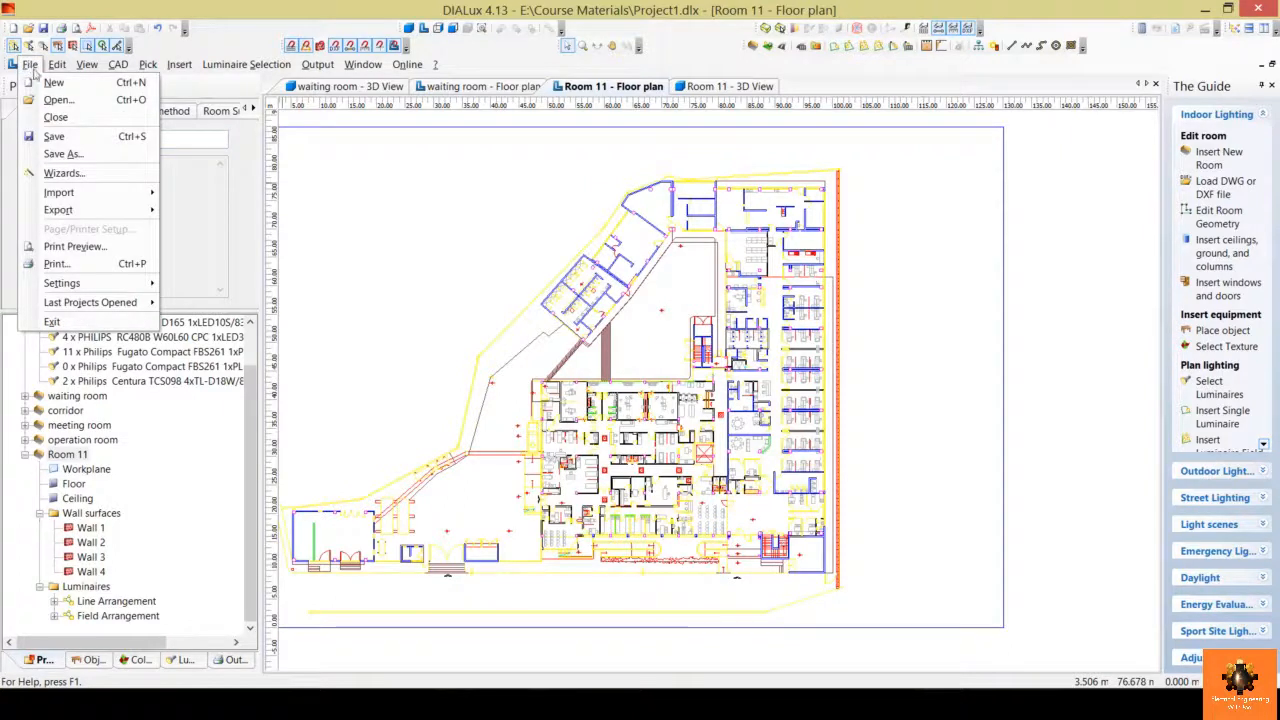
{"action": "left_click", "coordinate": [80, 246]}
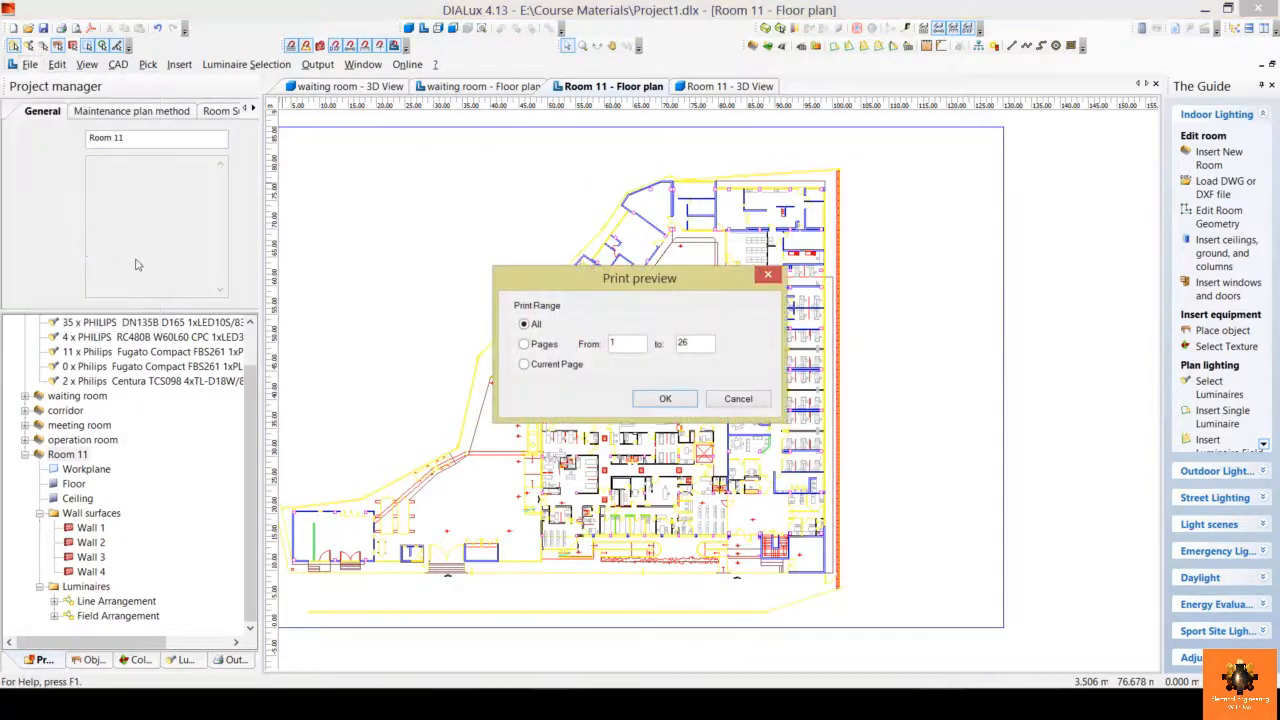
{"action": "left_click", "coordinate": [690, 399]}
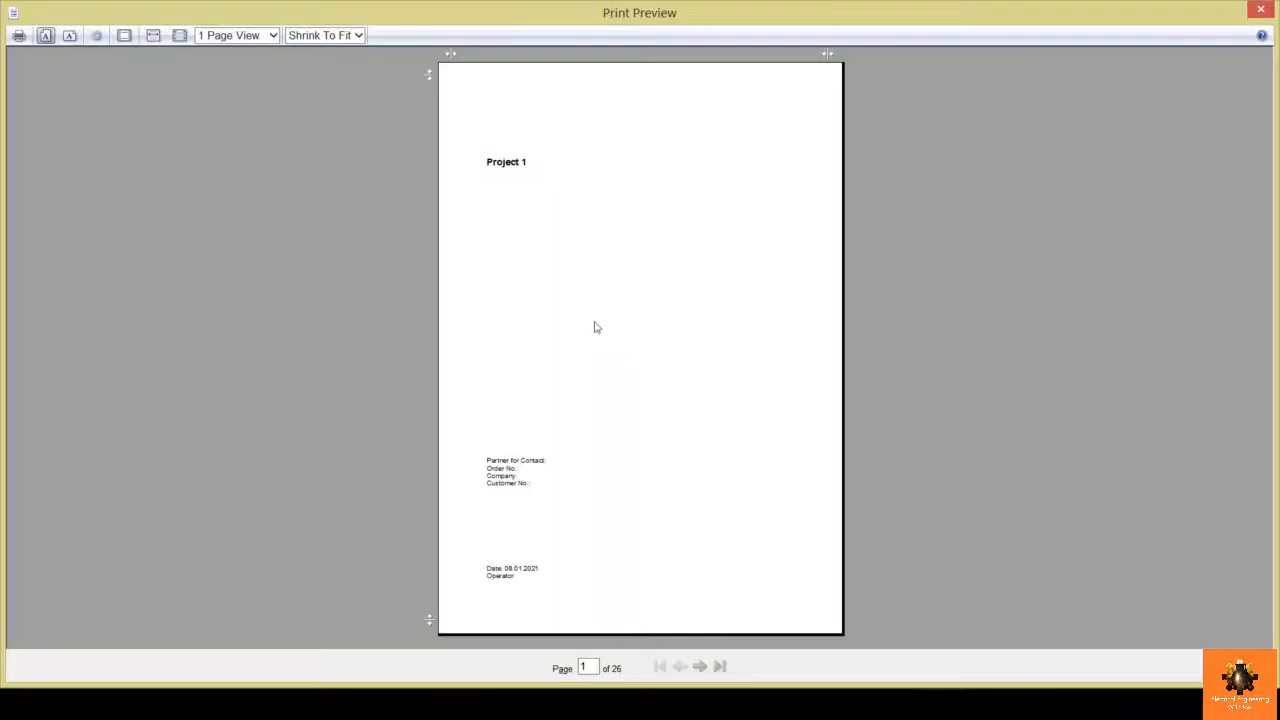
{"action": "left_click", "coordinate": [153, 35]}
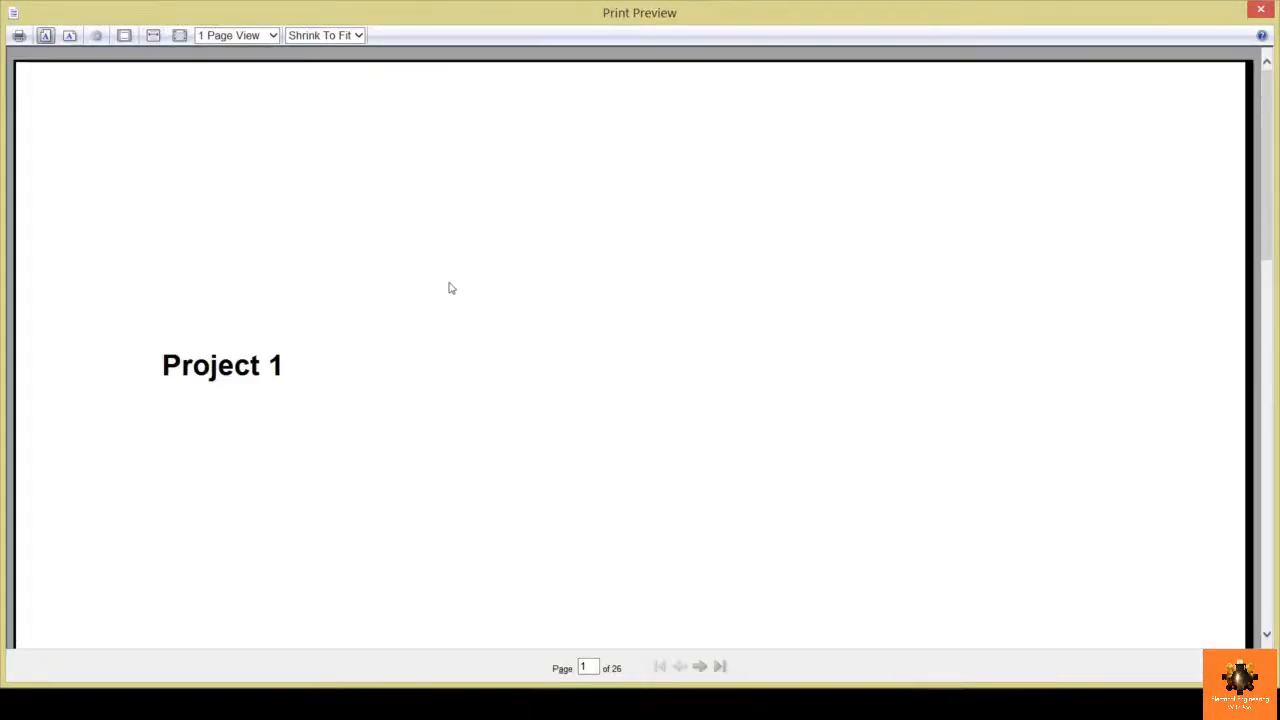
{"action": "scroll", "coordinate": [449, 287], "scroll_direction": "down", "scroll_amount": 5}
{"action": "scroll", "coordinate": [449, 288], "scroll_direction": "down", "scroll_amount": 3}
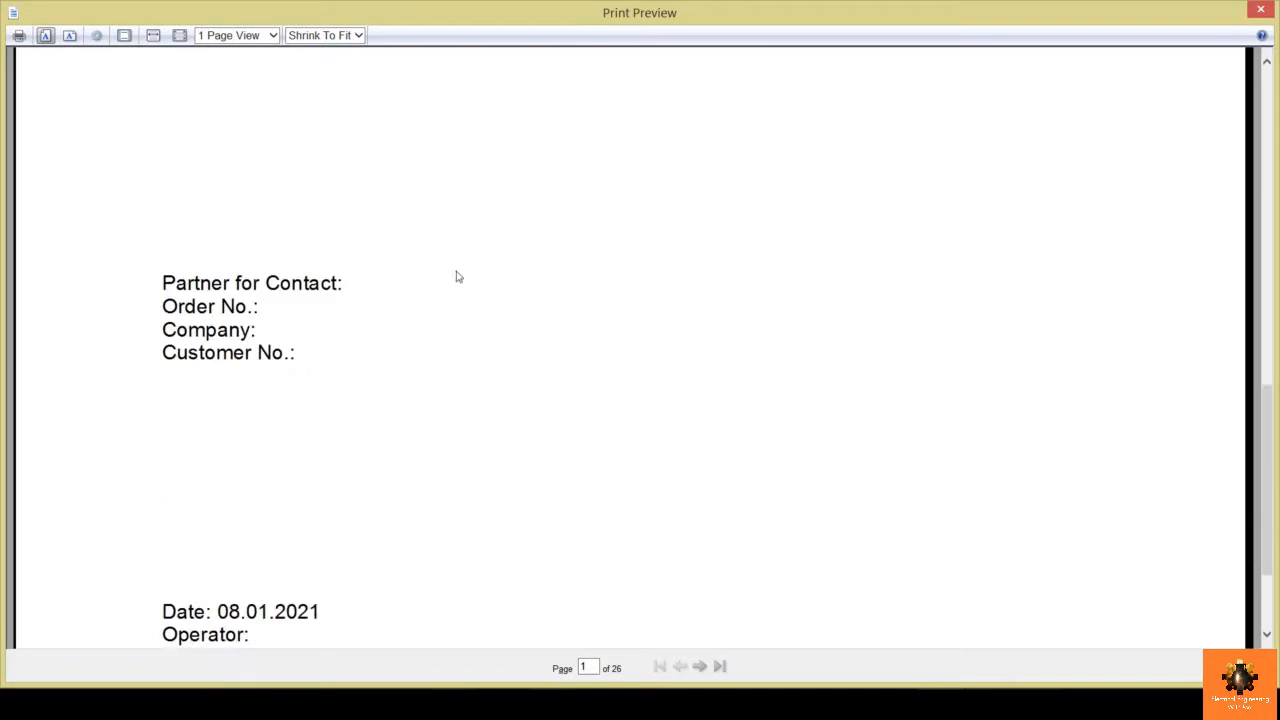
{"action": "scroll", "coordinate": [444, 284], "scroll_direction": "down", "scroll_amount": 2}
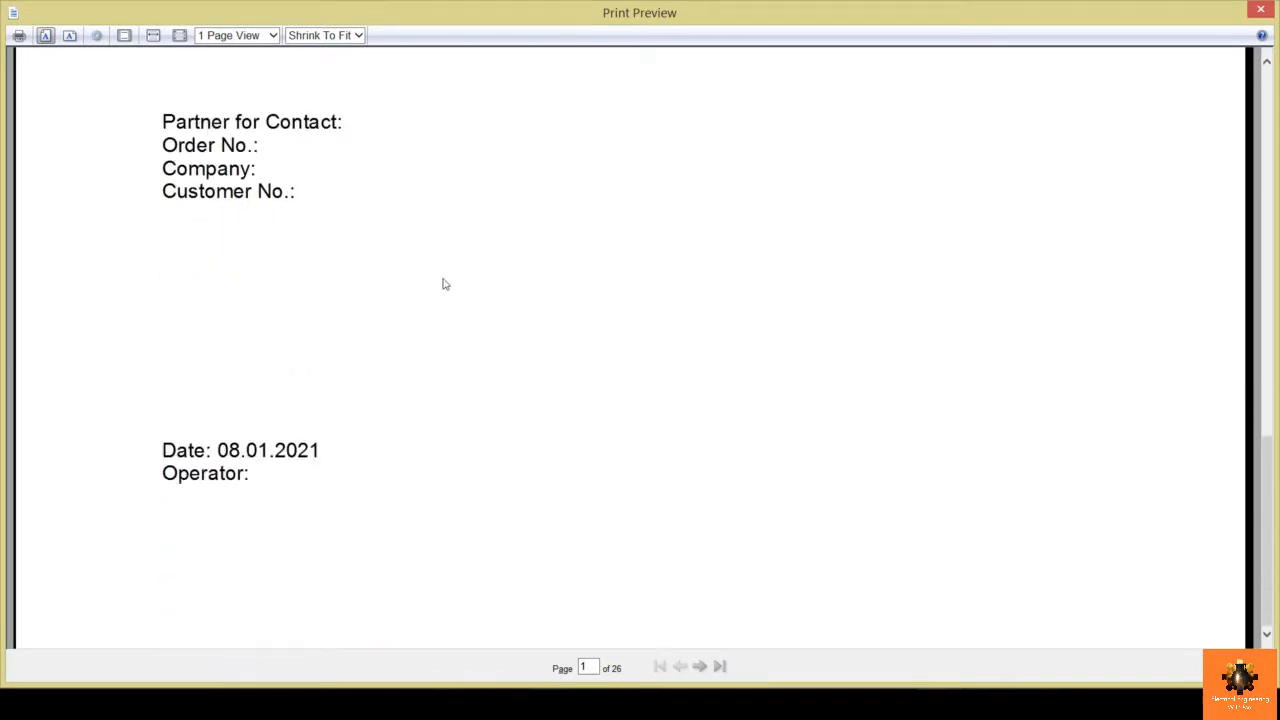
- Read through the table of contents on page 2 of the print preview, down to the Room 11 entries
{"action": "left_click", "coordinate": [700, 668]}
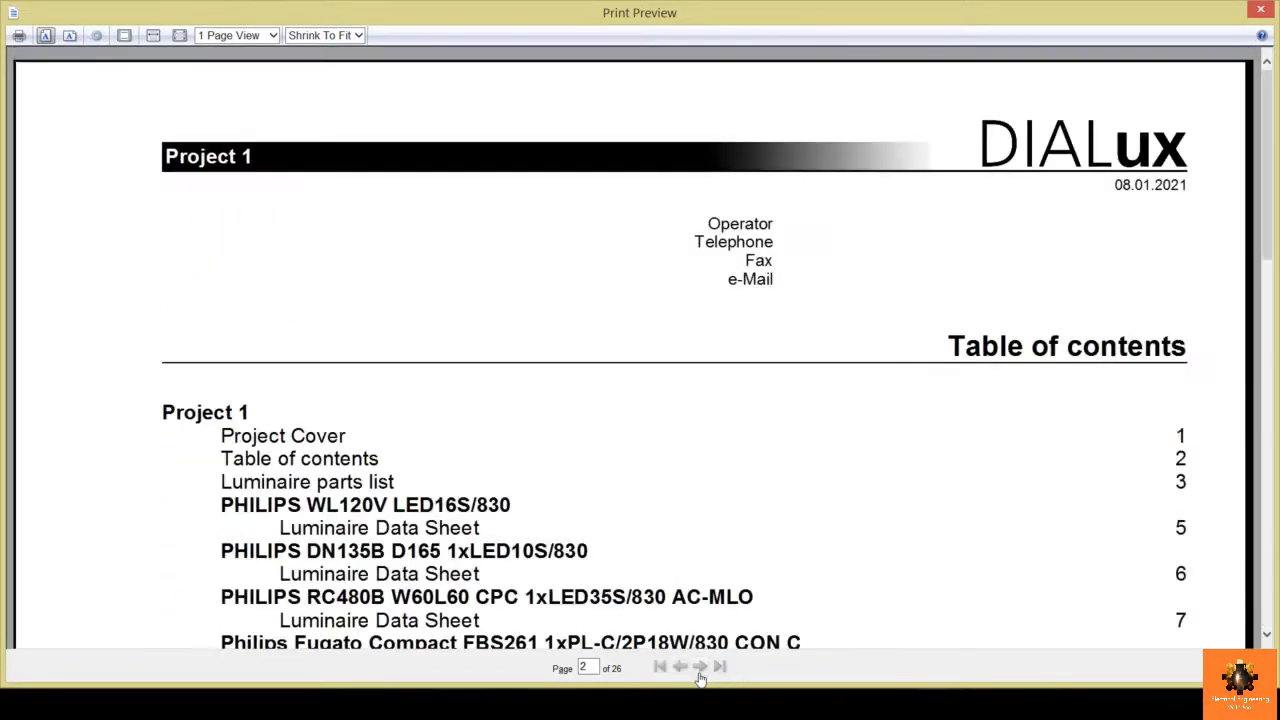
{"action": "scroll", "coordinate": [660, 414], "scroll_direction": "down", "scroll_amount": 3}
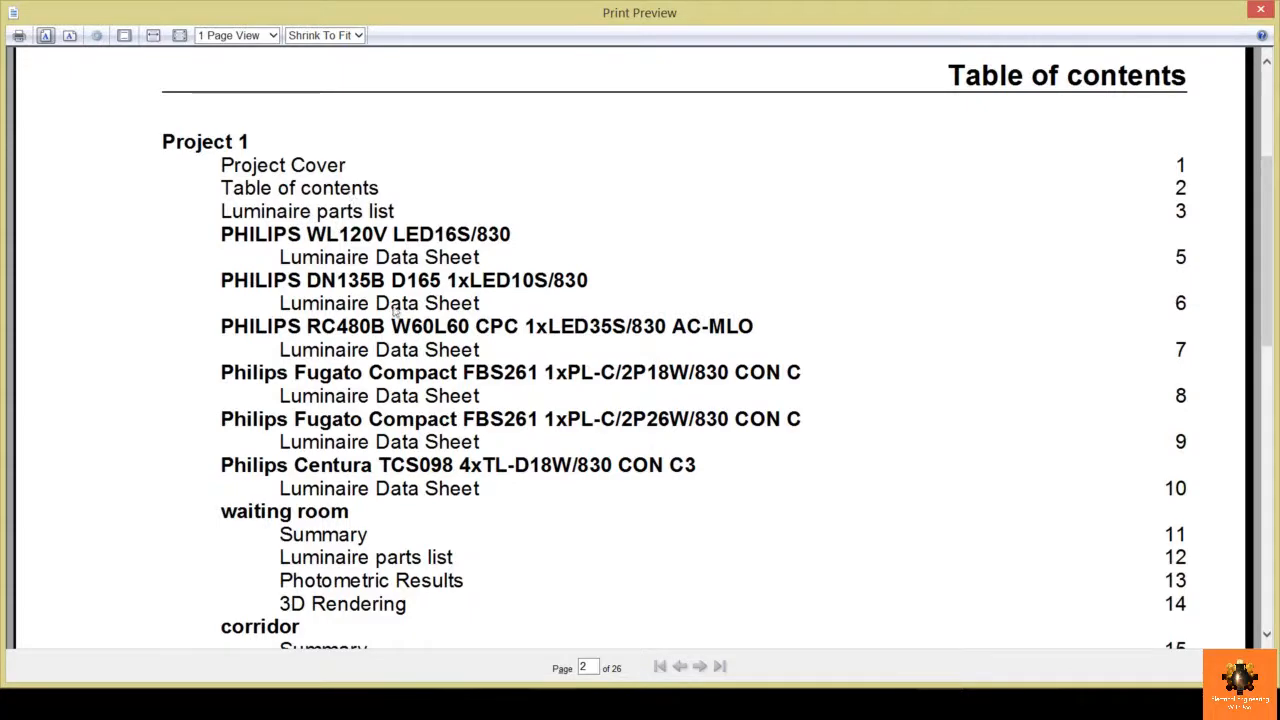
{"action": "scroll", "coordinate": [381, 340], "scroll_direction": "down", "scroll_amount": 5}
{"action": "scroll", "coordinate": [381, 340], "scroll_direction": "down", "scroll_amount": 5}
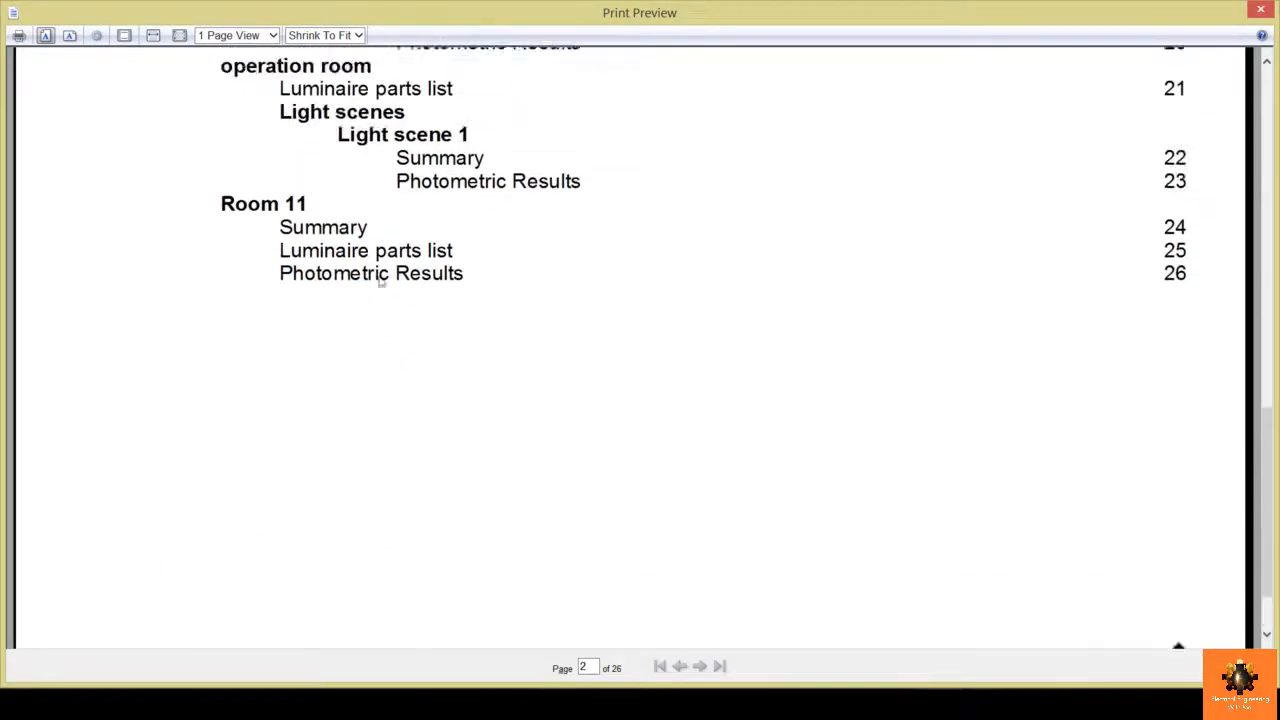
- Examine the project's luminaire parts list on pages 3 and 4, checking each luminaire's quantity, flux, wattage and correction factor
{"action": "left_click", "coordinate": [702, 670]}
{"action": "scroll", "coordinate": [703, 461], "scroll_direction": "down", "scroll_amount": 1}
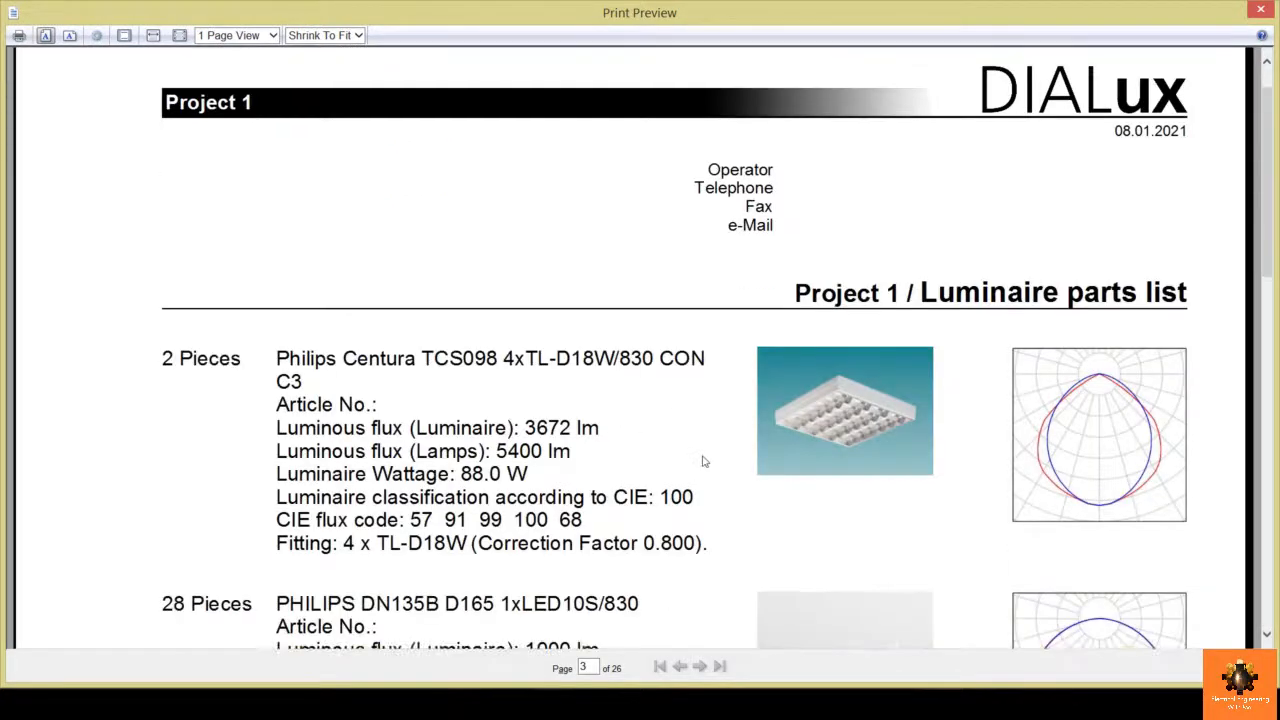
{"action": "scroll", "coordinate": [702, 461], "scroll_direction": "down", "scroll_amount": 1}
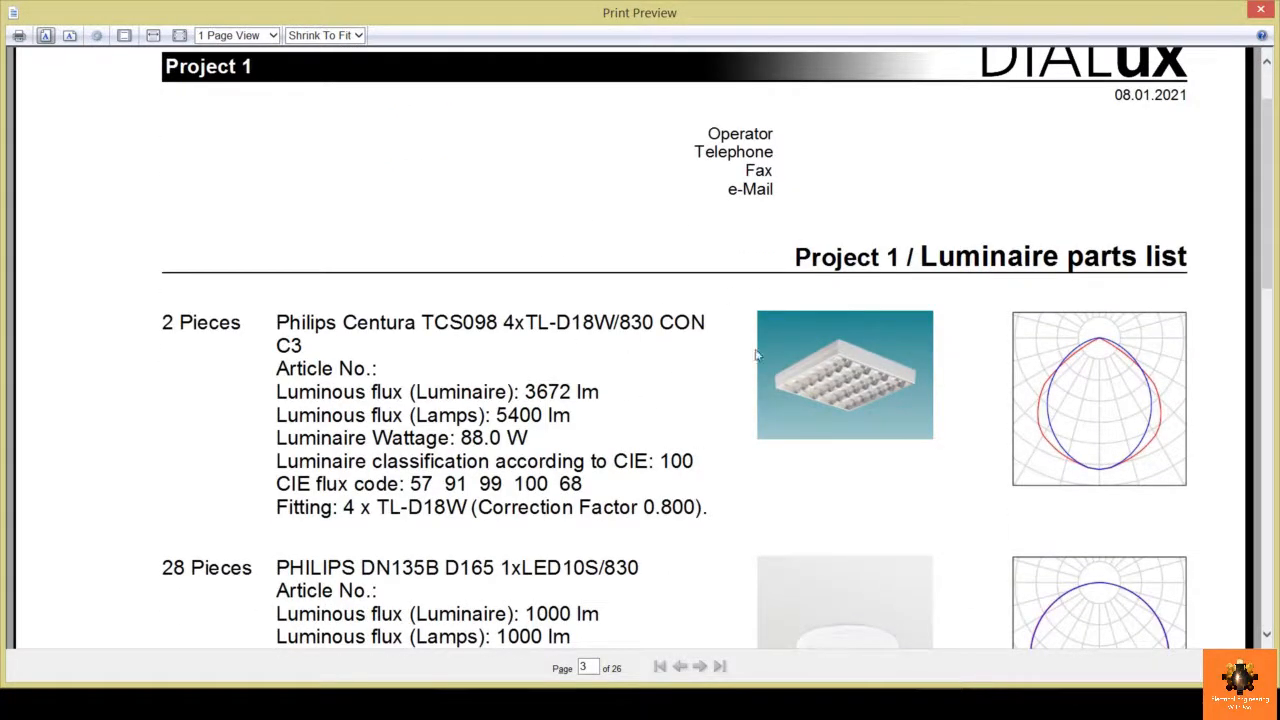
{"action": "scroll", "coordinate": [640, 388], "scroll_direction": "down", "scroll_amount": 10}
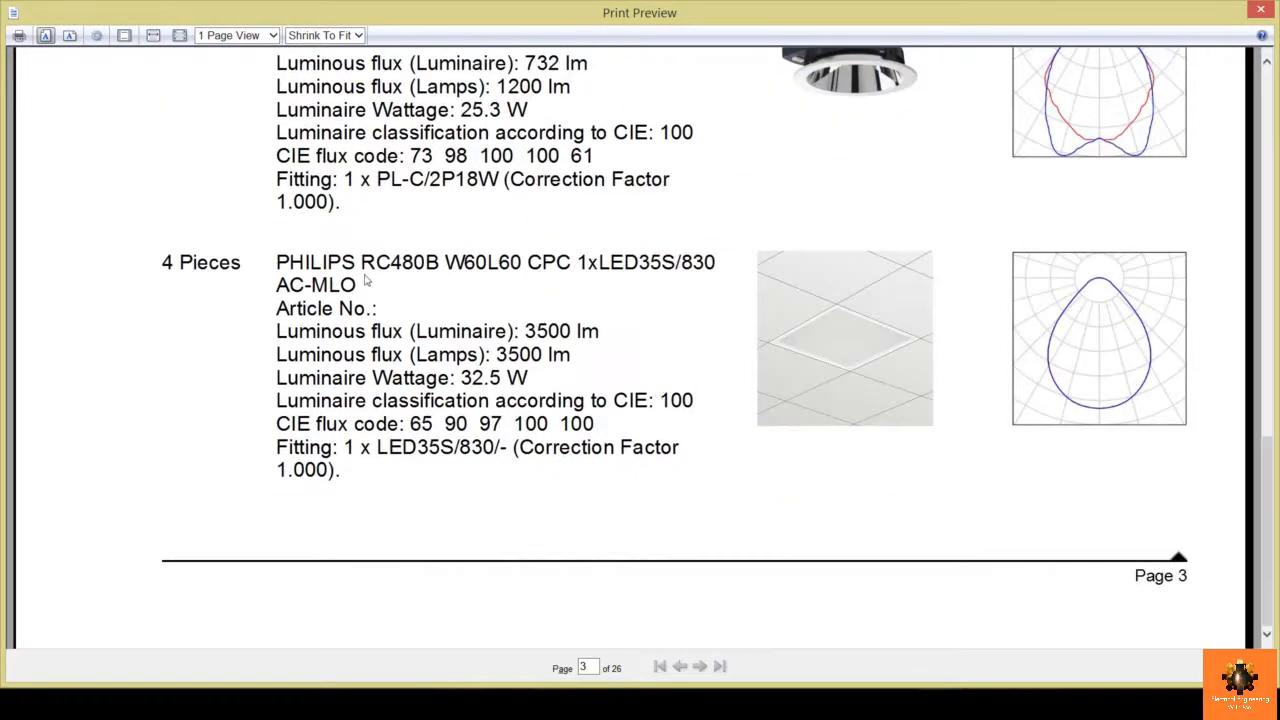
{"action": "scroll", "coordinate": [375, 285], "scroll_direction": "up", "scroll_amount": 12}
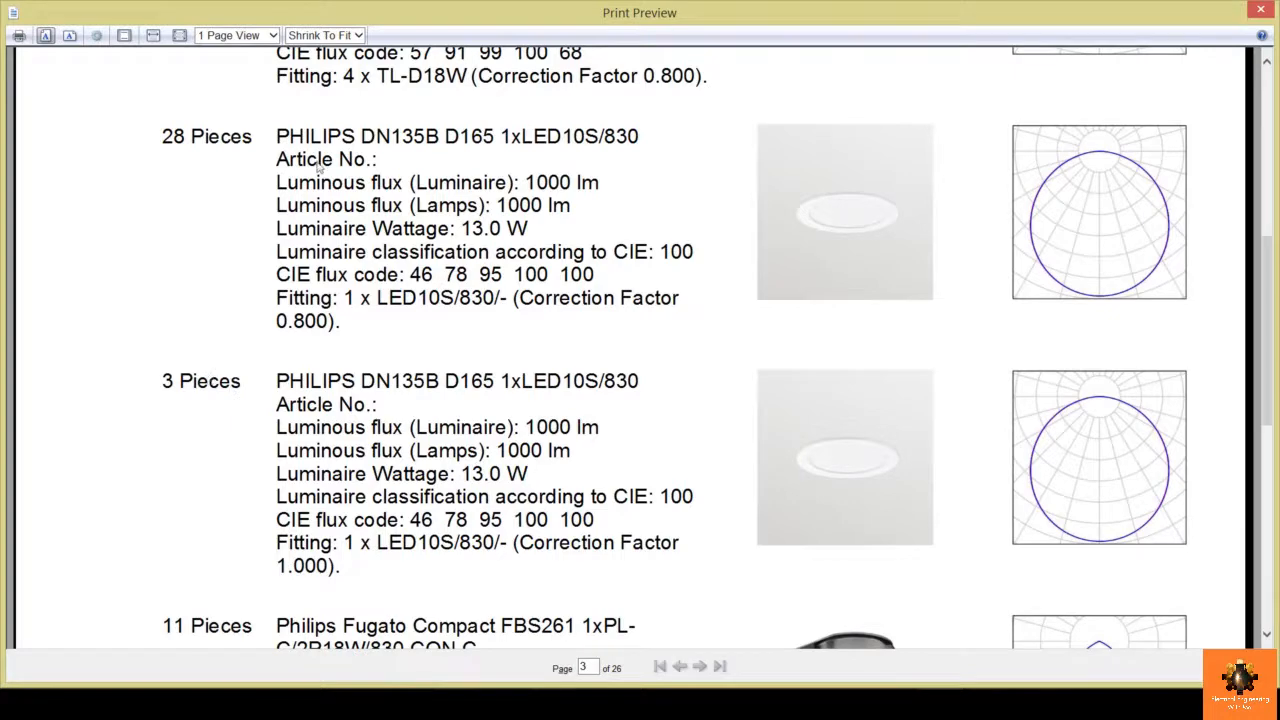
{"action": "scroll", "coordinate": [600, 305], "scroll_direction": "down", "scroll_amount": 10}
{"action": "scroll", "coordinate": [691, 329], "scroll_direction": "down", "scroll_amount": 2}
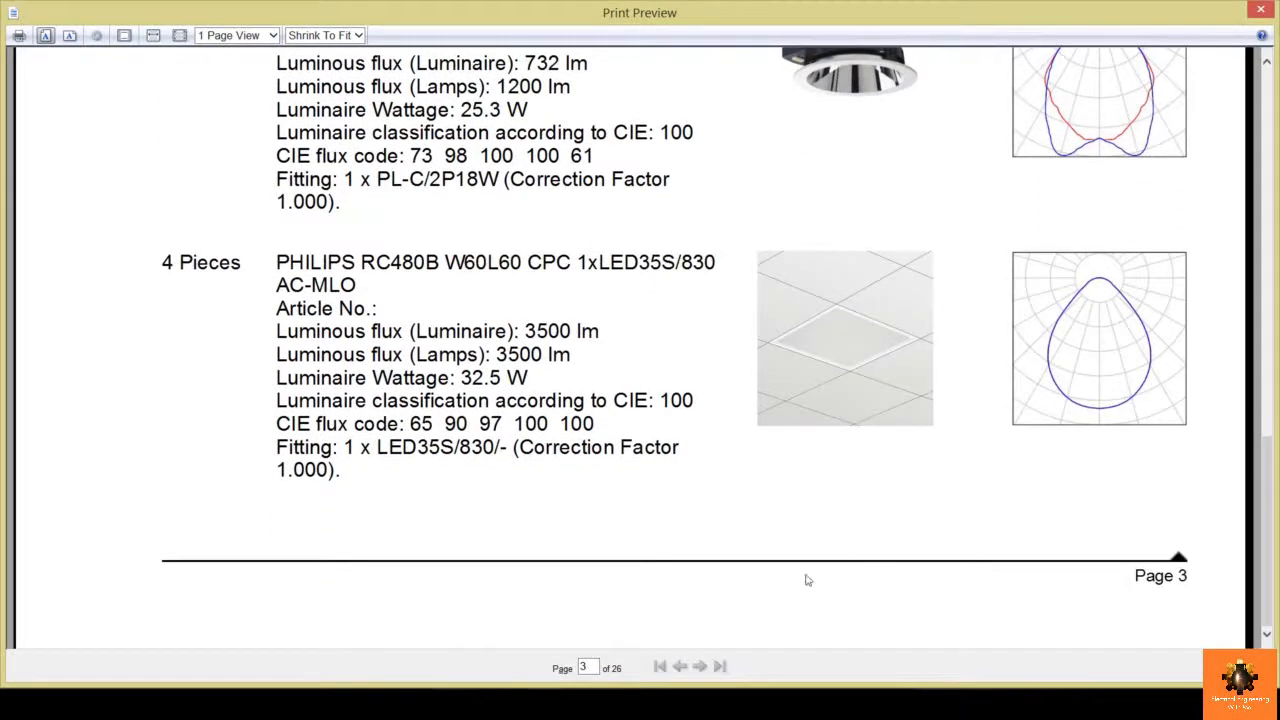
{"action": "left_click", "coordinate": [699, 666]}
{"action": "scroll", "coordinate": [695, 435], "scroll_direction": "down", "scroll_amount": 10}
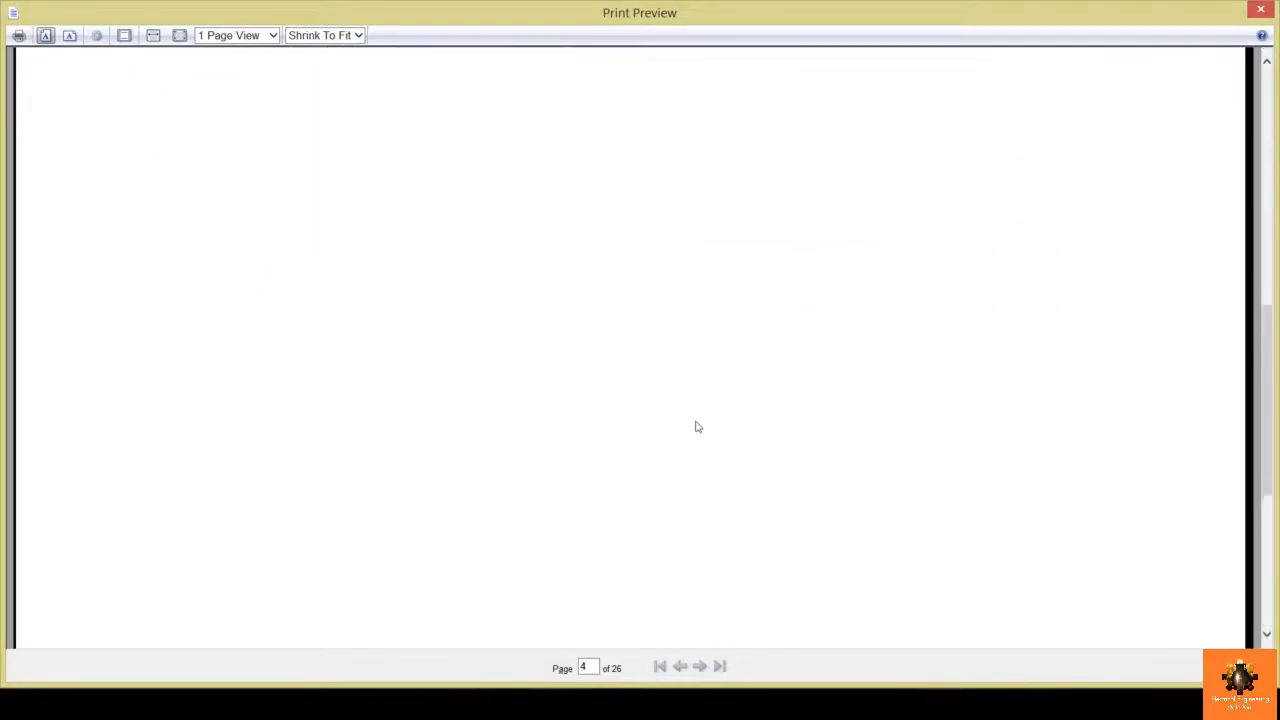
{"action": "scroll", "coordinate": [698, 427], "scroll_direction": "up", "scroll_amount": 10}
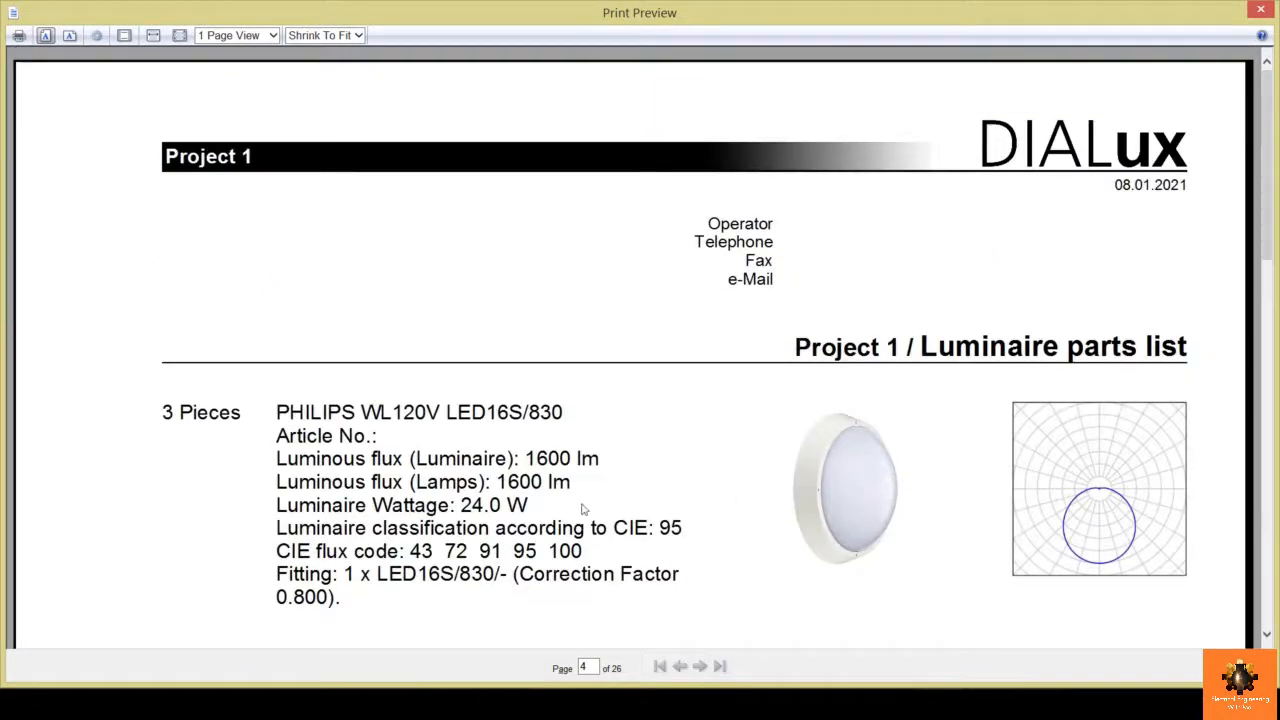
- Page through the luminaire data sheets and the waiting room parts list up to the waiting room's photometric results on page 13
{"action": "left_click", "coordinate": [699, 666]}
{"action": "scroll", "coordinate": [648, 453], "scroll_direction": "down", "scroll_amount": 5}
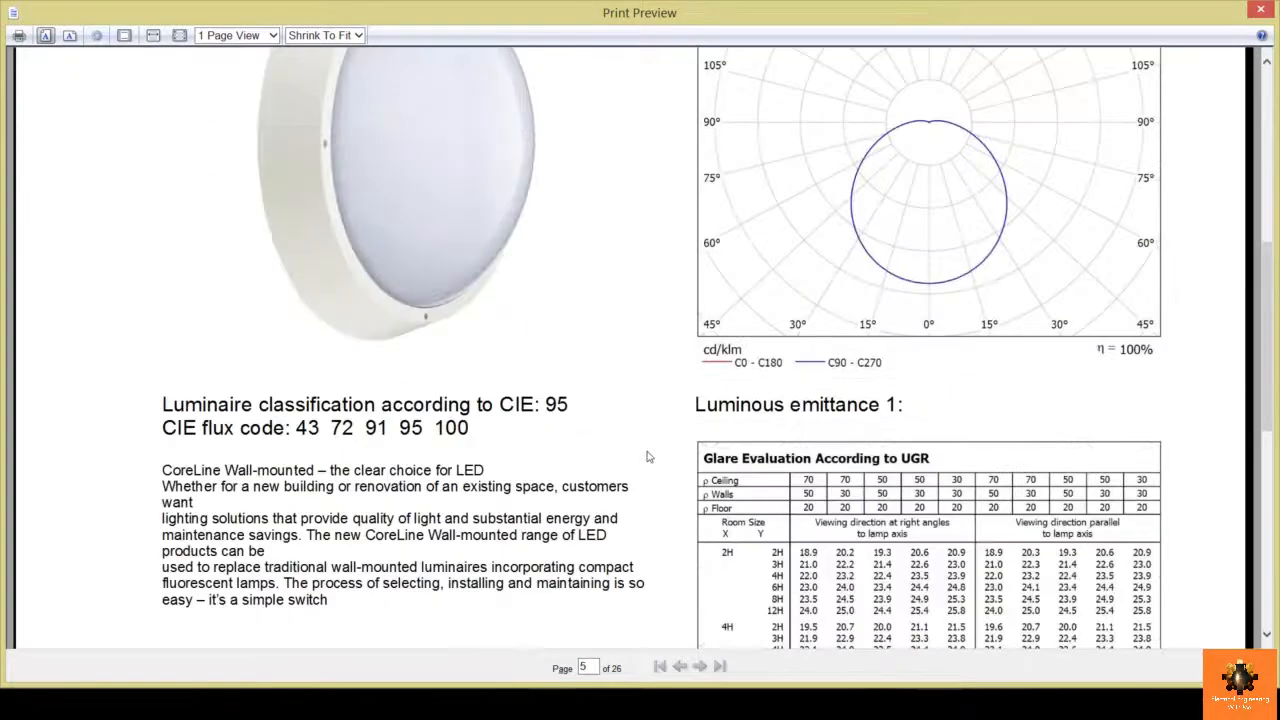
{"action": "scroll", "coordinate": [648, 457], "scroll_direction": "down", "scroll_amount": 5}
{"action": "left_click", "coordinate": [701, 666]}
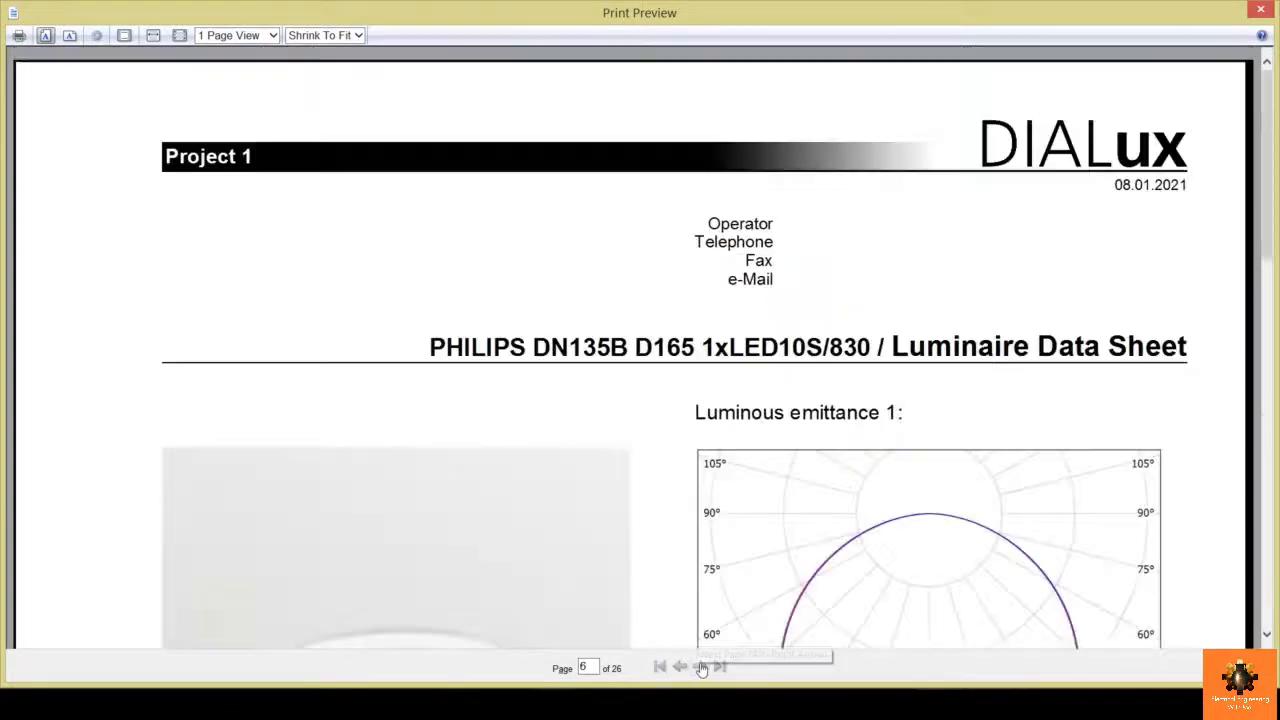
{"action": "left_click", "coordinate": [701, 666]}
{"action": "left_click", "coordinate": [701, 666]}
{"action": "scroll", "coordinate": [680, 498], "scroll_direction": "down", "scroll_amount": 10}
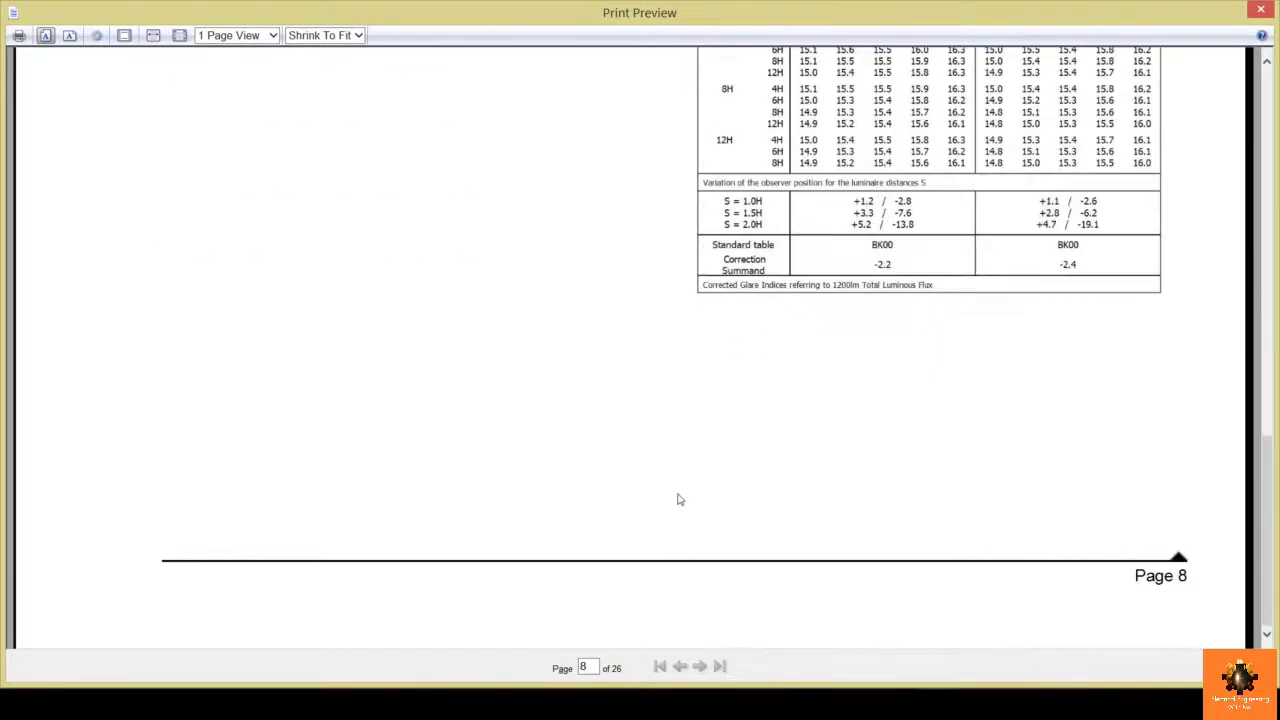
{"action": "scroll", "coordinate": [677, 499], "scroll_direction": "up", "scroll_amount": 5}
{"action": "scroll", "coordinate": [925, 330], "scroll_direction": "up", "scroll_amount": 5}
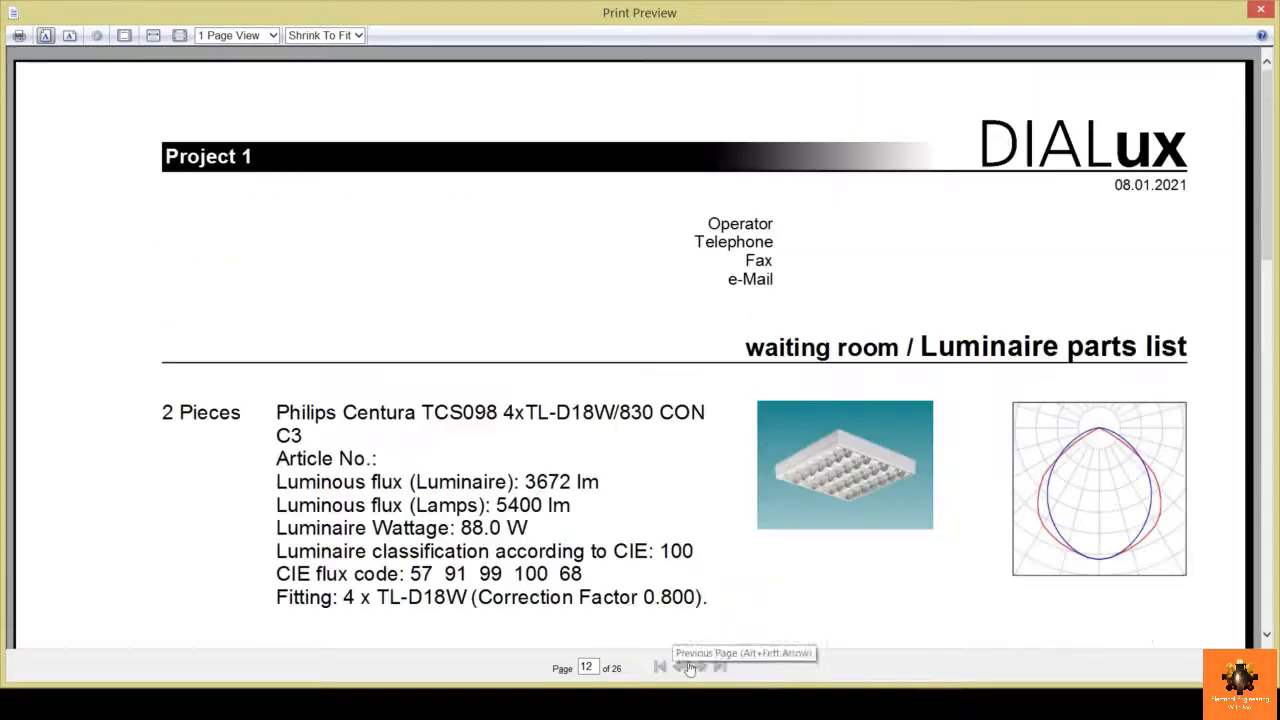
{"action": "left_click", "coordinate": [700, 667]}
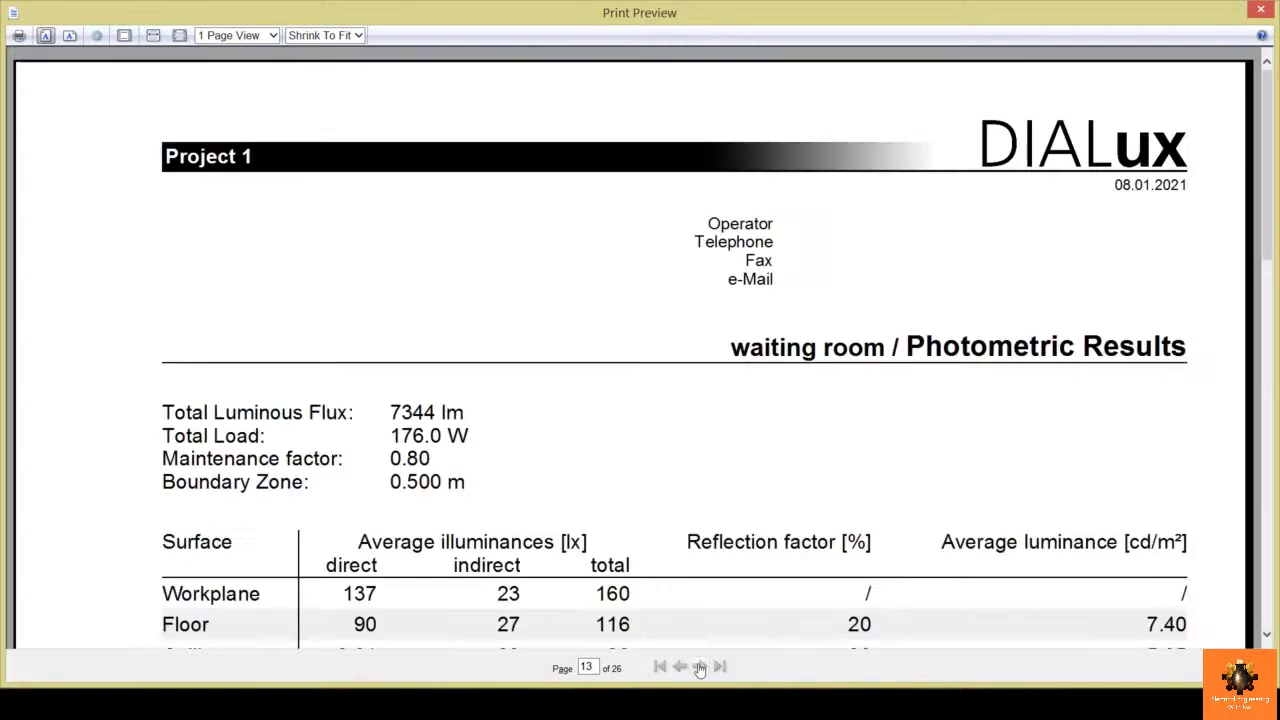
- Read the waiting room's photometric results on page 13 and the corridor summary on page 15 of the print preview
{"action": "scroll", "coordinate": [708, 513], "scroll_direction": "down", "scroll_amount": 3}
{"action": "scroll", "coordinate": [708, 513], "scroll_direction": "up", "scroll_amount": 3}
{"action": "left_click", "coordinate": [700, 667]}
{"action": "left_click", "coordinate": [701, 667]}
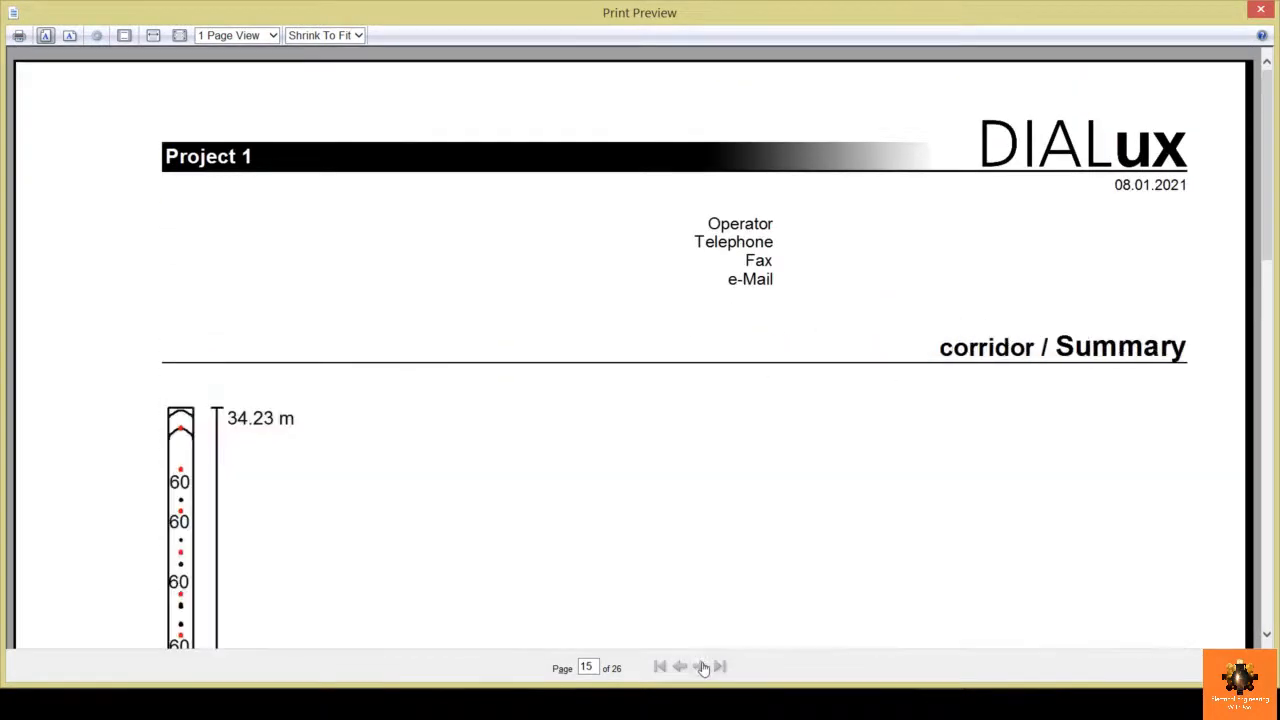
{"action": "scroll", "coordinate": [717, 566], "scroll_direction": "down", "scroll_amount": 3}
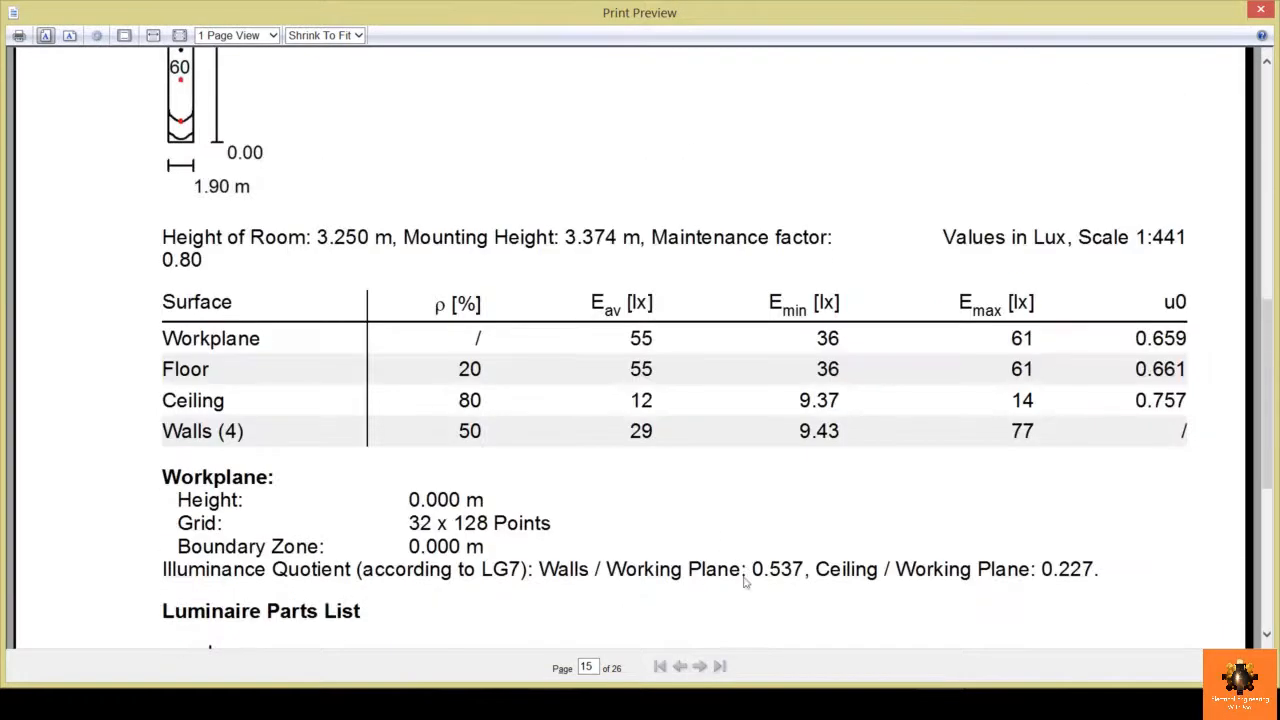
{"action": "left_click", "coordinate": [701, 669]}
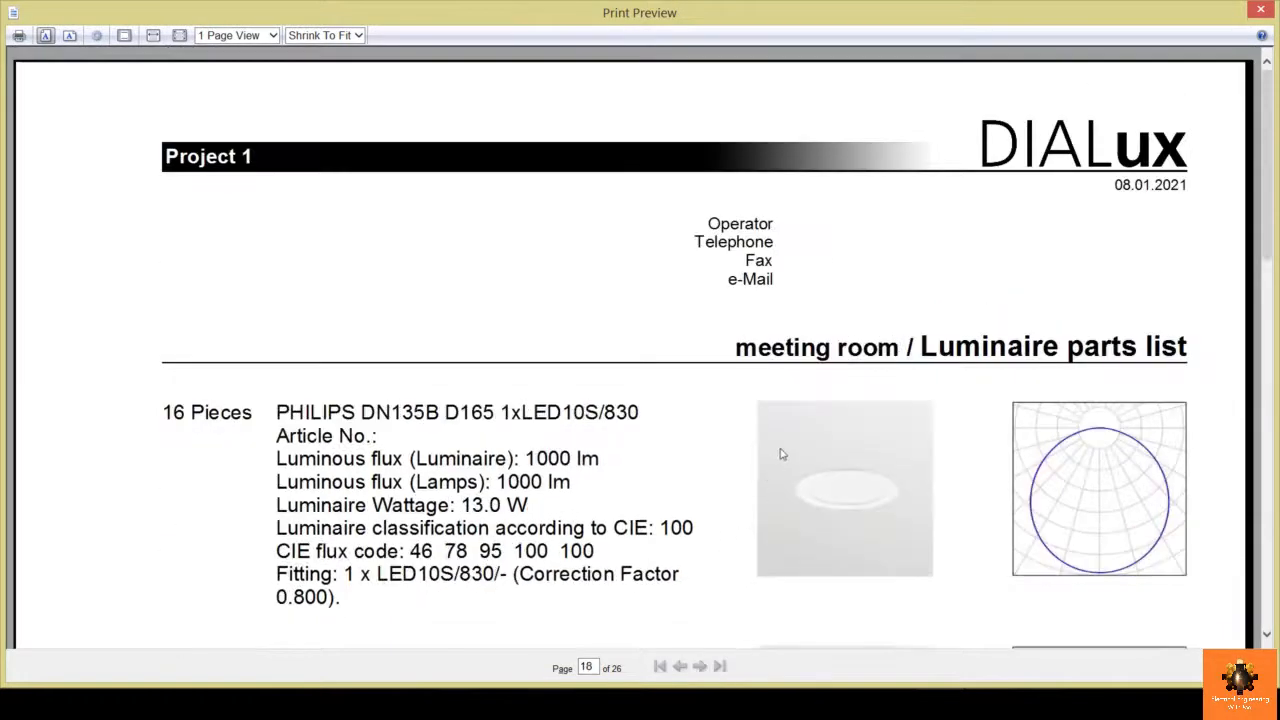
- Page on to the Room 11 summary on page 24, read its illuminance table and luminaire parts list, and close the print preview
{"action": "left_click", "coordinate": [700, 667]}
{"action": "left_click", "coordinate": [700, 667]}
{"action": "left_click", "coordinate": [700, 667]}
{"action": "left_click", "coordinate": [700, 667]}
{"action": "left_click", "coordinate": [700, 667]}
{"action": "left_click", "coordinate": [700, 667]}
{"action": "scroll", "coordinate": [848, 384], "scroll_direction": "down", "scroll_amount": 5}
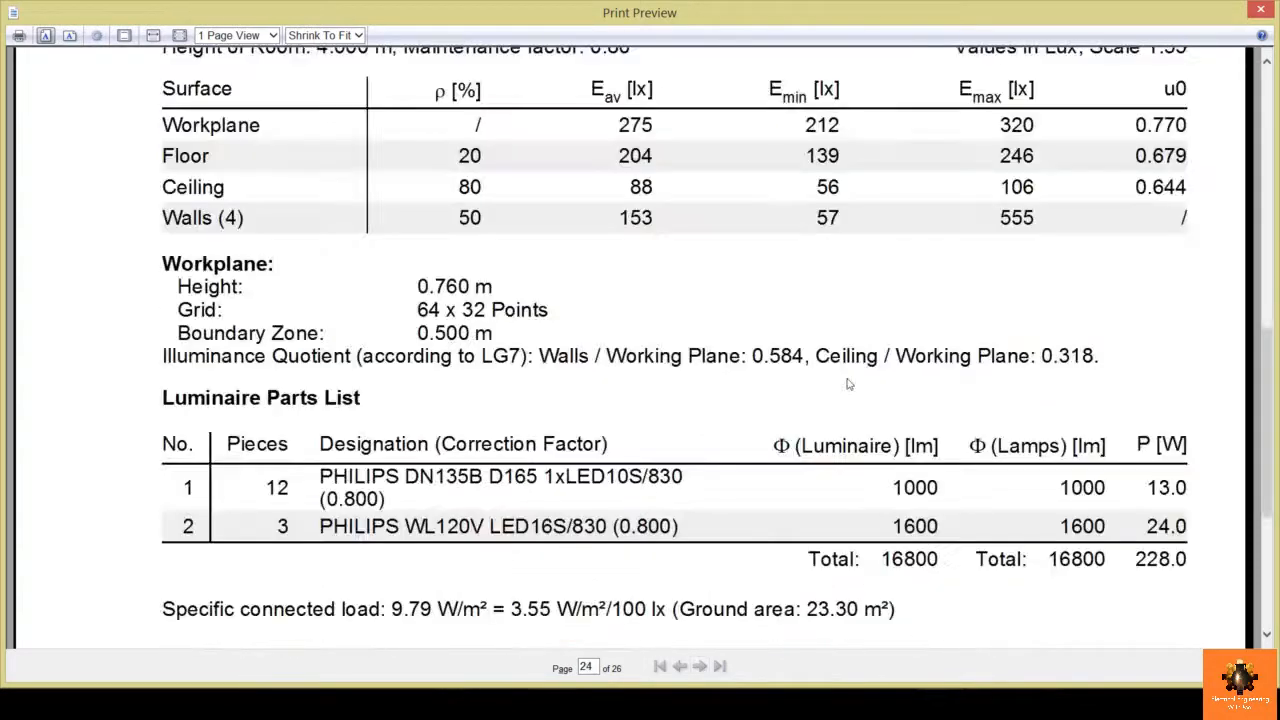
{"action": "scroll", "coordinate": [848, 384], "scroll_direction": "up", "scroll_amount": 5}
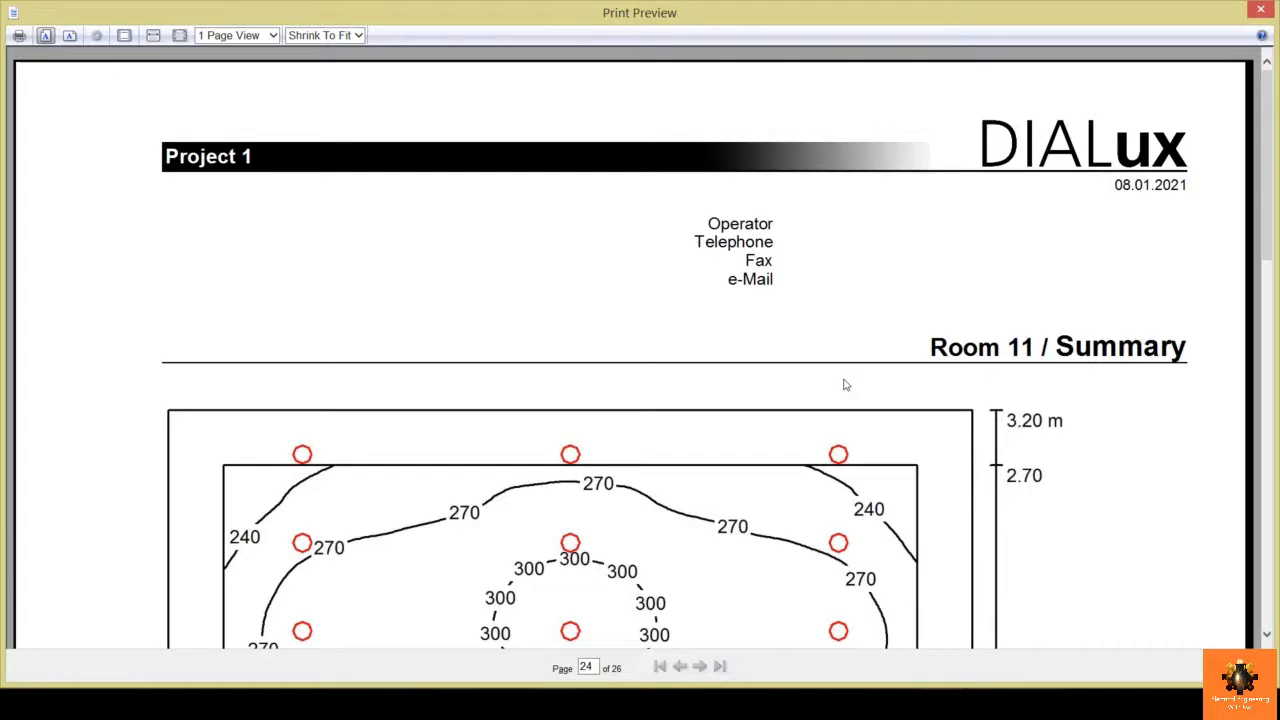
{"action": "left_click", "coordinate": [1262, 9]}
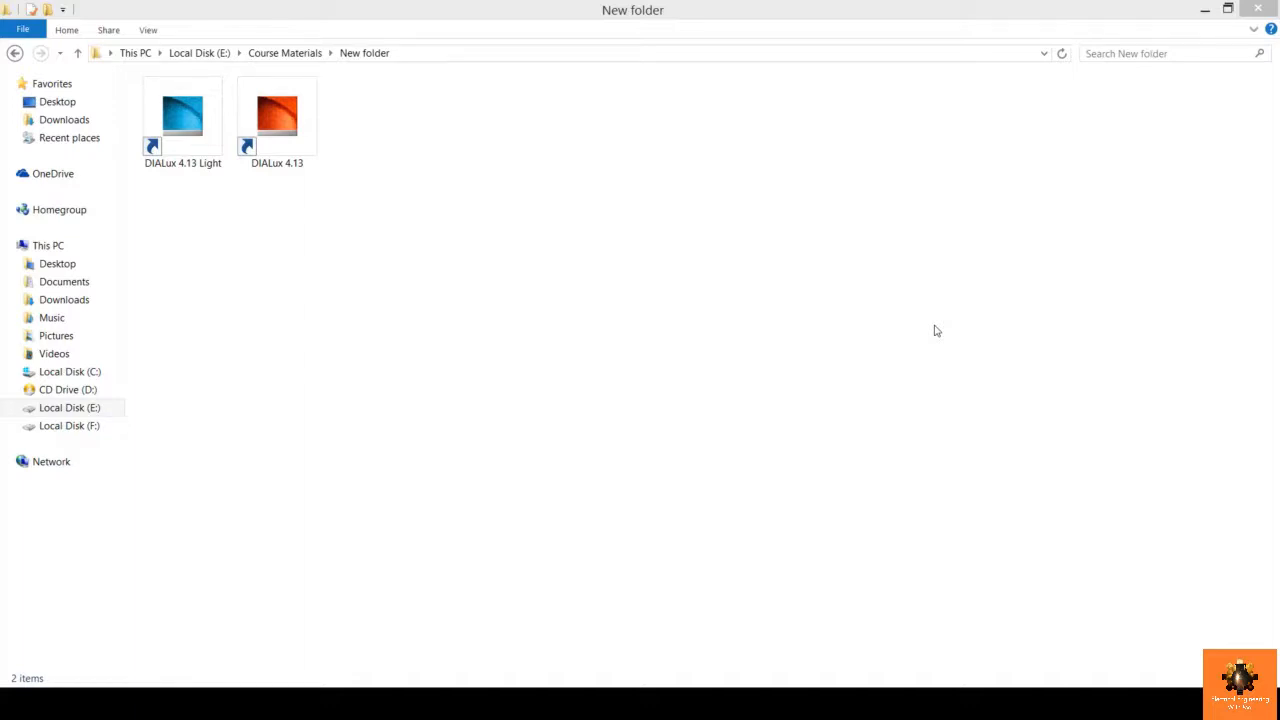
- Launch DIALux 4.13 Light from the New folder window and advance its wizard to the project information
{"action": "left_click", "coordinate": [280, 152]}
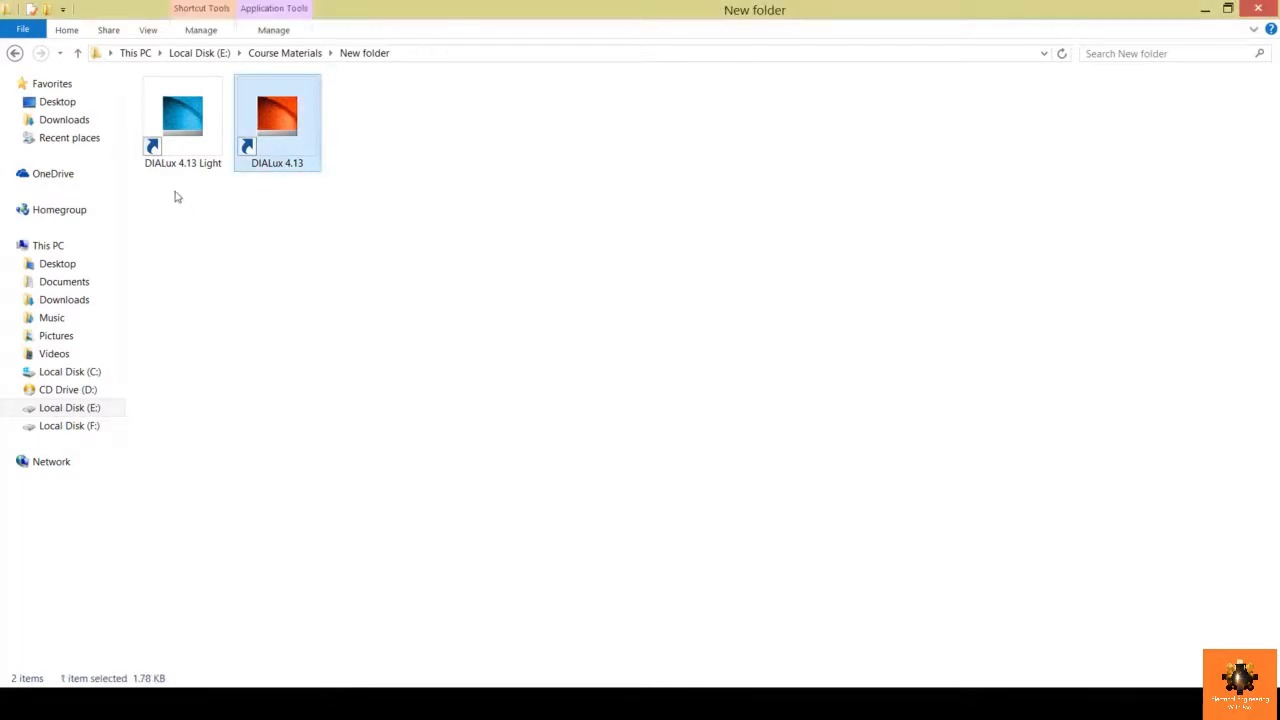
{"action": "left_click", "coordinate": [184, 166]}
{"action": "left_click", "coordinate": [231, 267]}
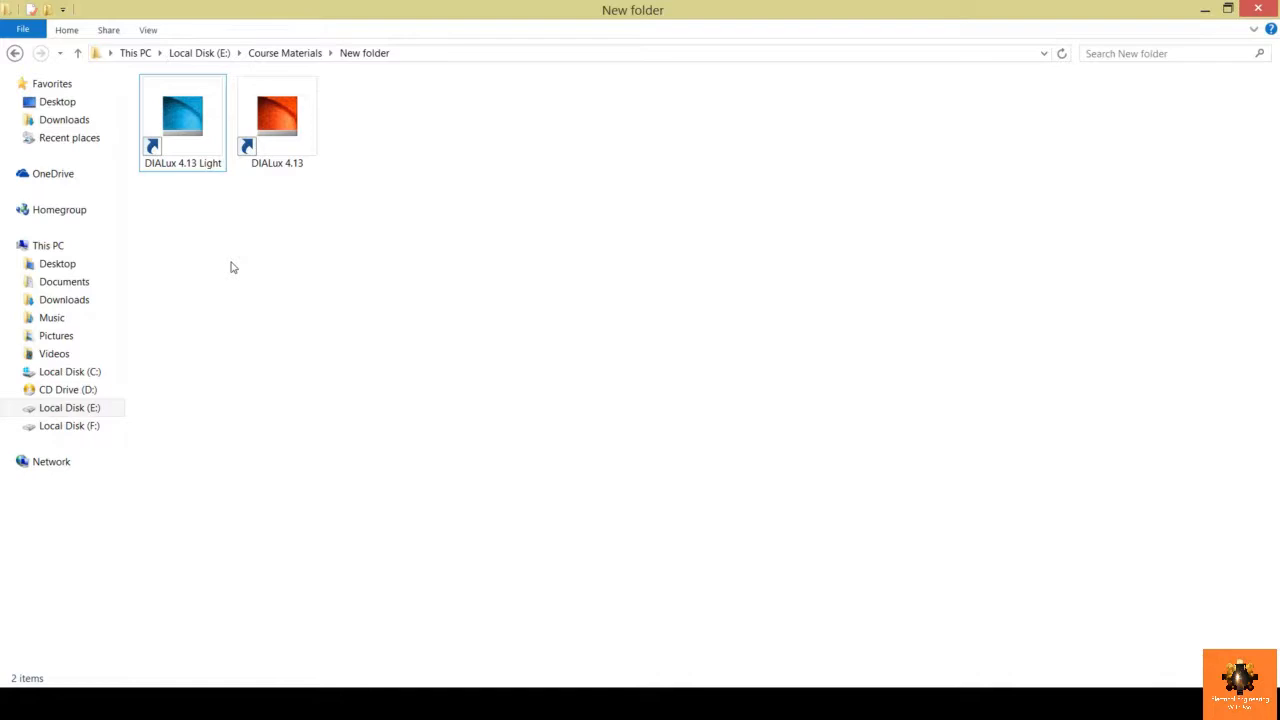
{"action": "left_click", "coordinate": [184, 172]}
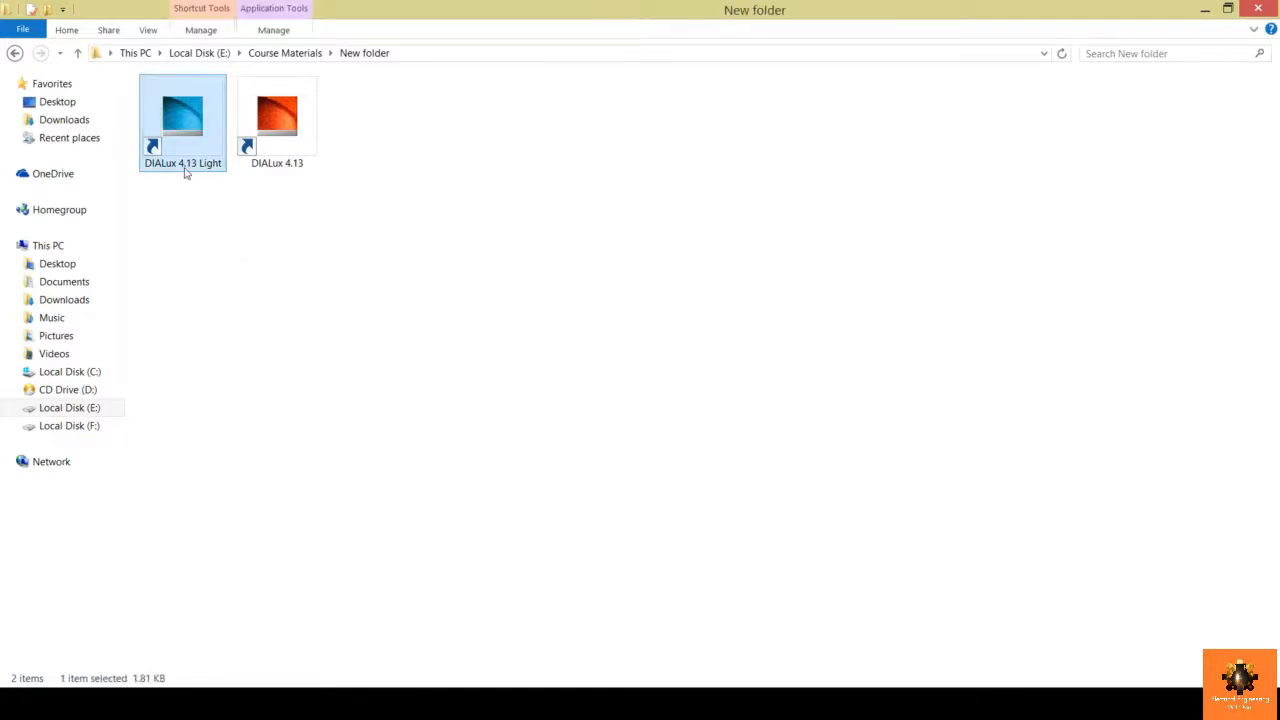
{"action": "double_click", "coordinate": [184, 172]}
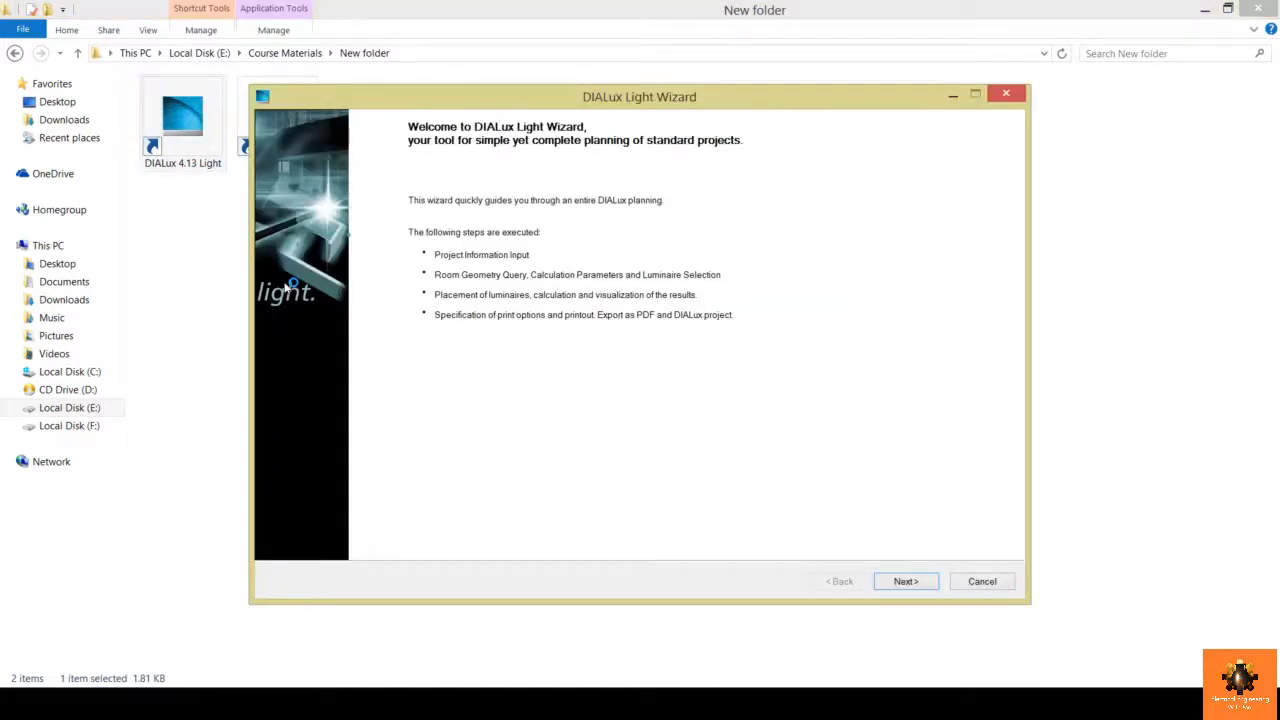
{"action": "left_click", "coordinate": [930, 580]}
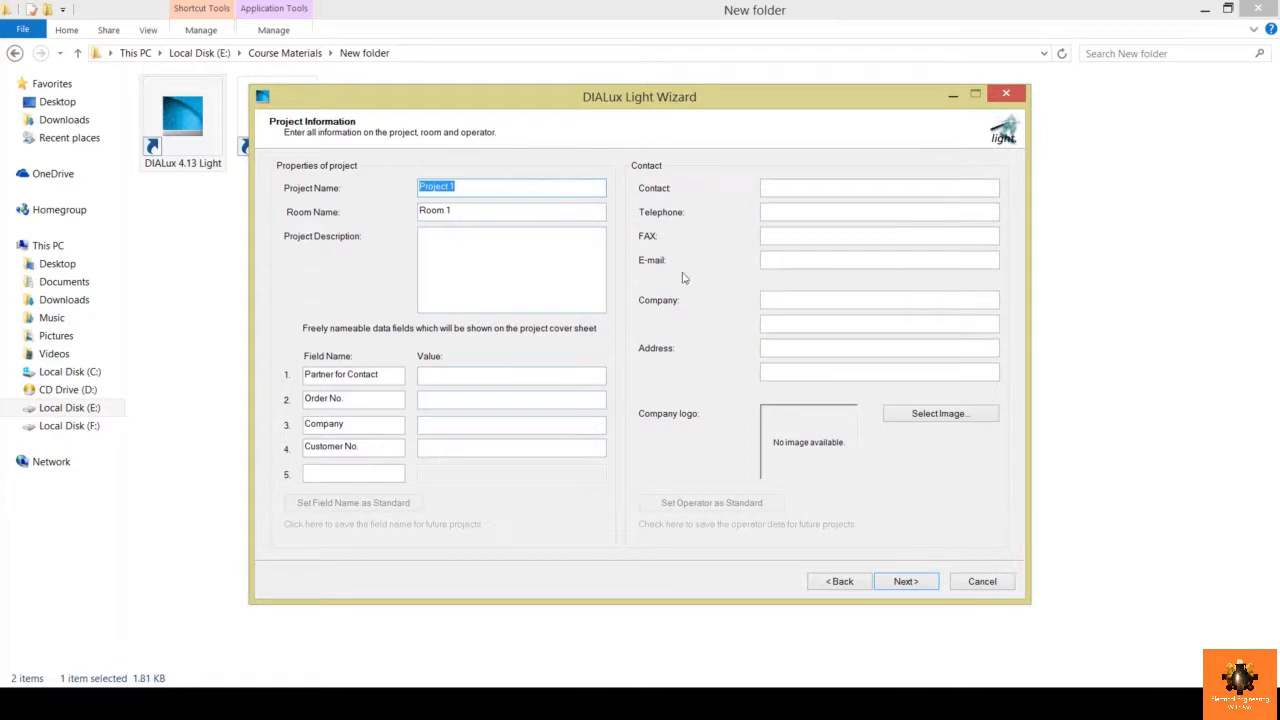
- Examine the project name, room name, description and contact fields of the project information
{"action": "left_click", "coordinate": [507, 186]}
{"action": "left_click_drag", "start_coordinate": [473, 181], "coordinate": [398, 183]}
{"action": "left_click", "coordinate": [495, 190]}
{"action": "left_click_drag", "start_coordinate": [490, 214], "coordinate": [397, 218]}
{"action": "left_click", "coordinate": [494, 213]}
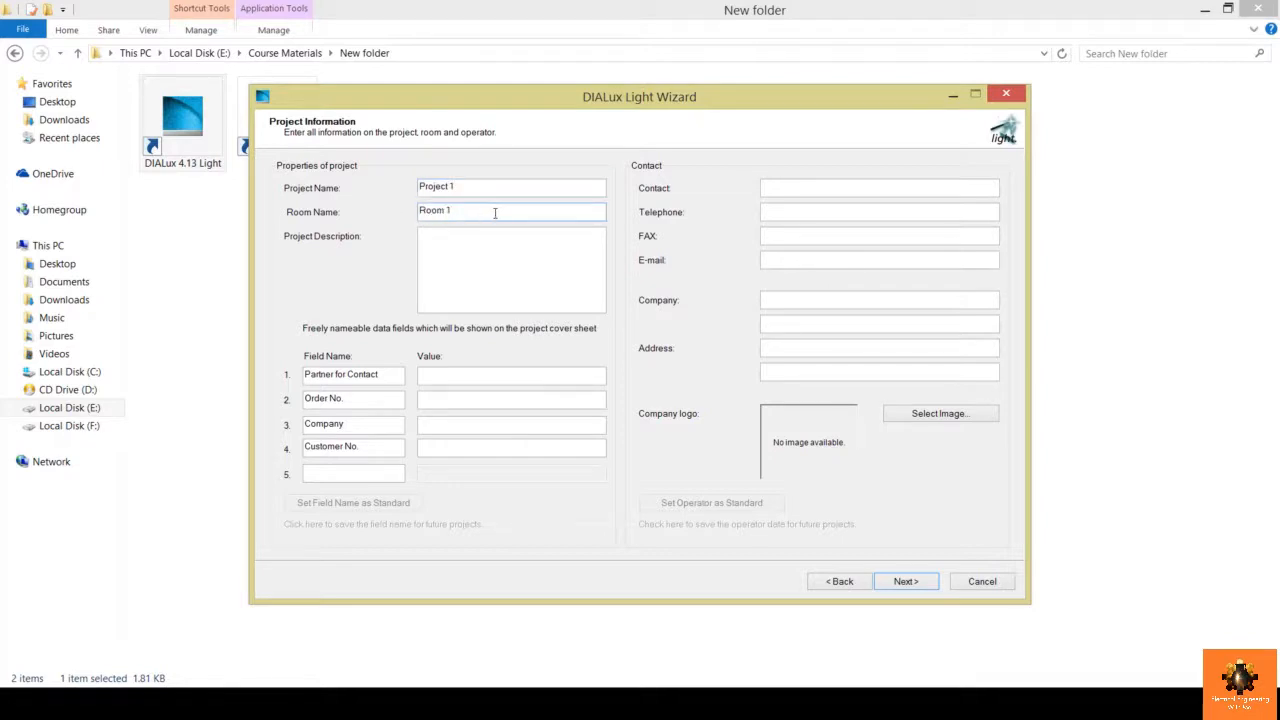
{"action": "left_click", "coordinate": [479, 258]}
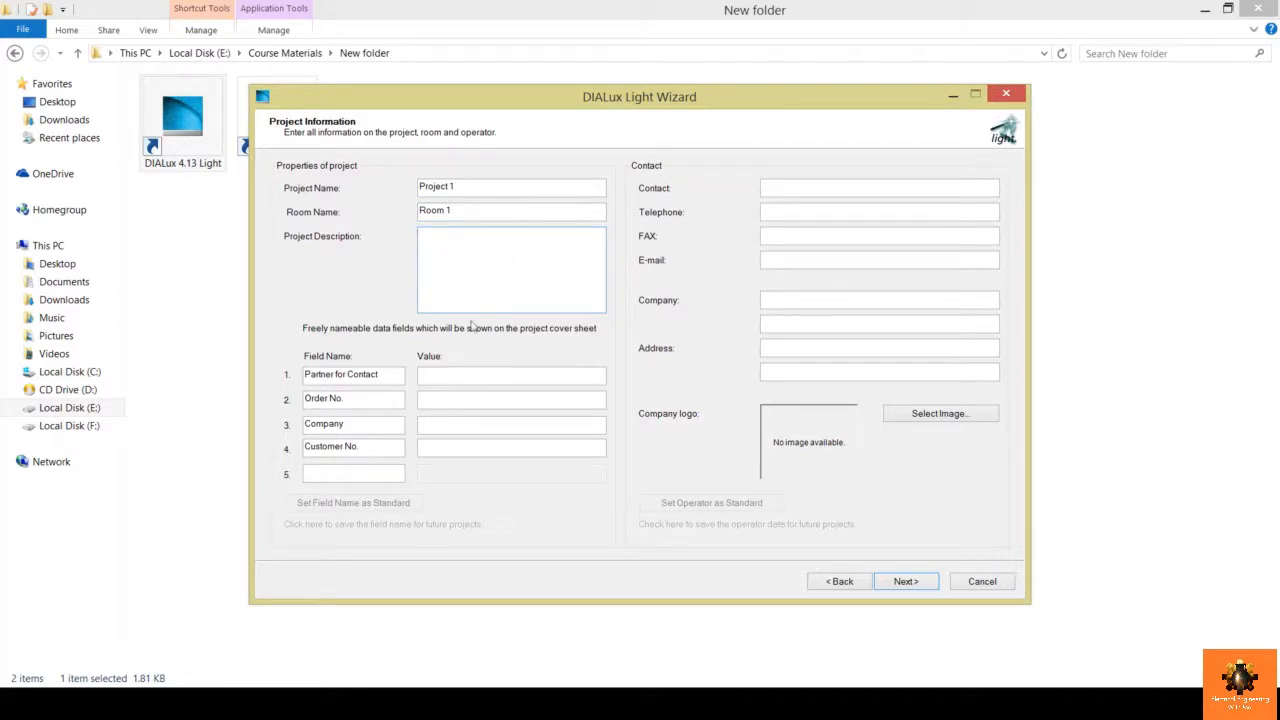
{"action": "left_click", "coordinate": [848, 189]}
{"action": "left_click", "coordinate": [818, 213]}
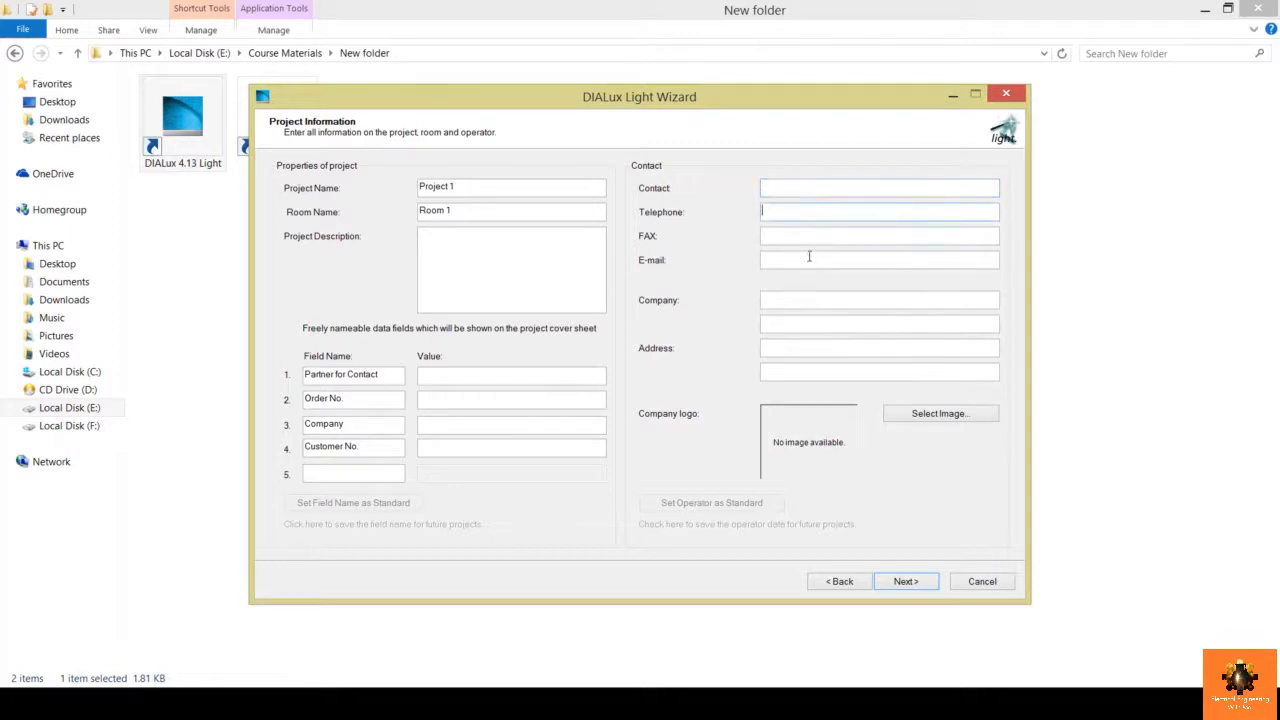
{"action": "left_click", "coordinate": [819, 258]}
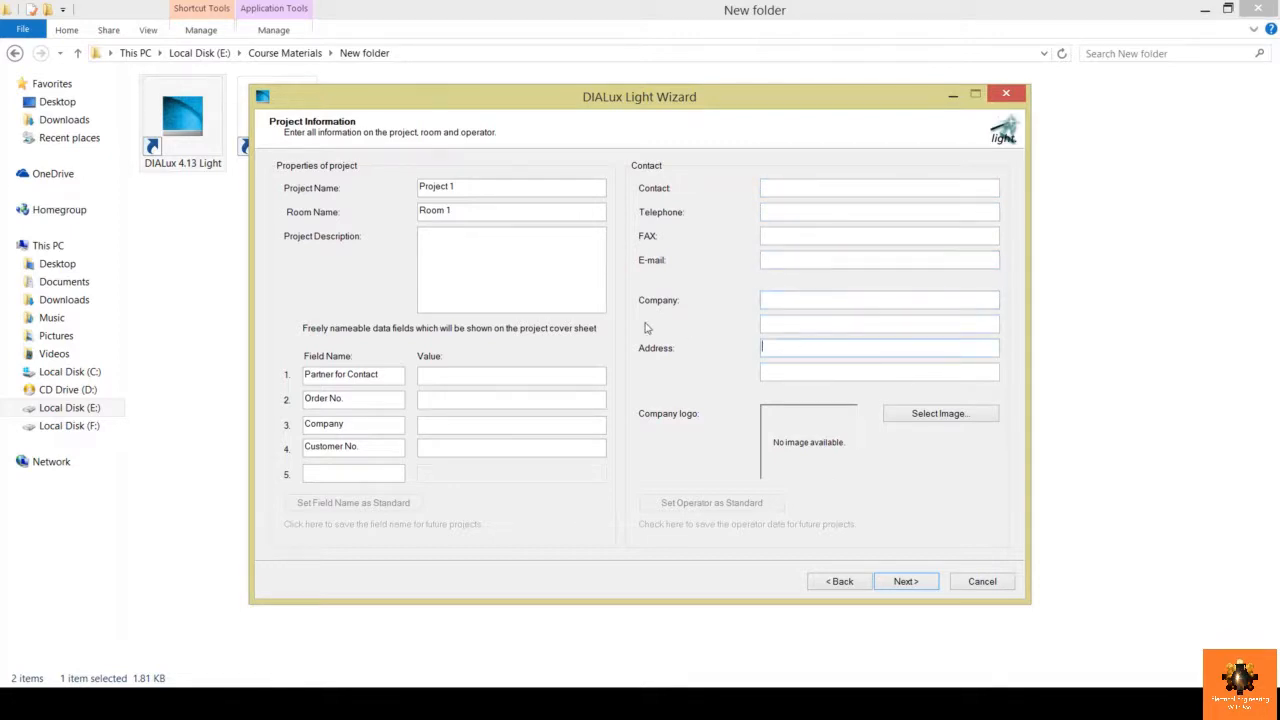
- Advance to the data input page and set the room geometry to 6 m length, 3 m width and 4 m height
{"action": "left_click", "coordinate": [912, 583]}
{"action": "left_click_drag", "start_coordinate": [400, 188], "coordinate": [339, 187]}
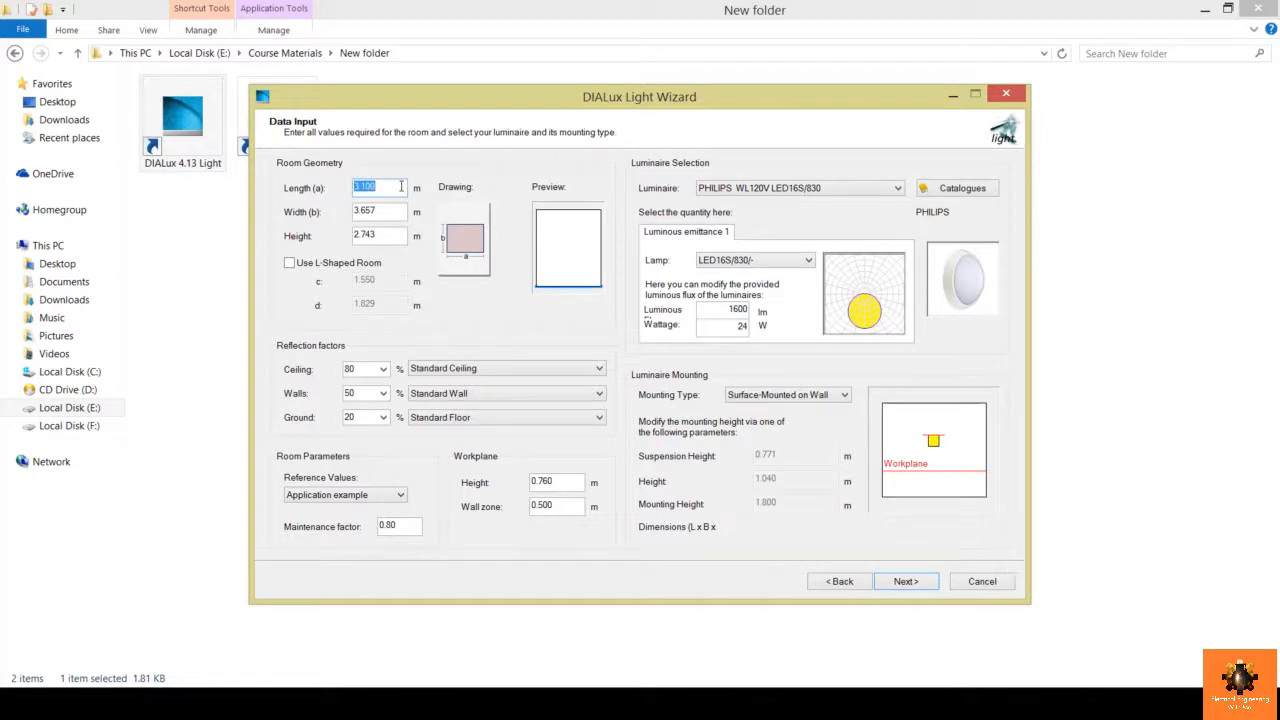
{"action": "type", "text": "6"}
{"action": "left_click", "coordinate": [400, 218]}
{"action": "left_click_drag", "start_coordinate": [394, 213], "coordinate": [335, 211]}
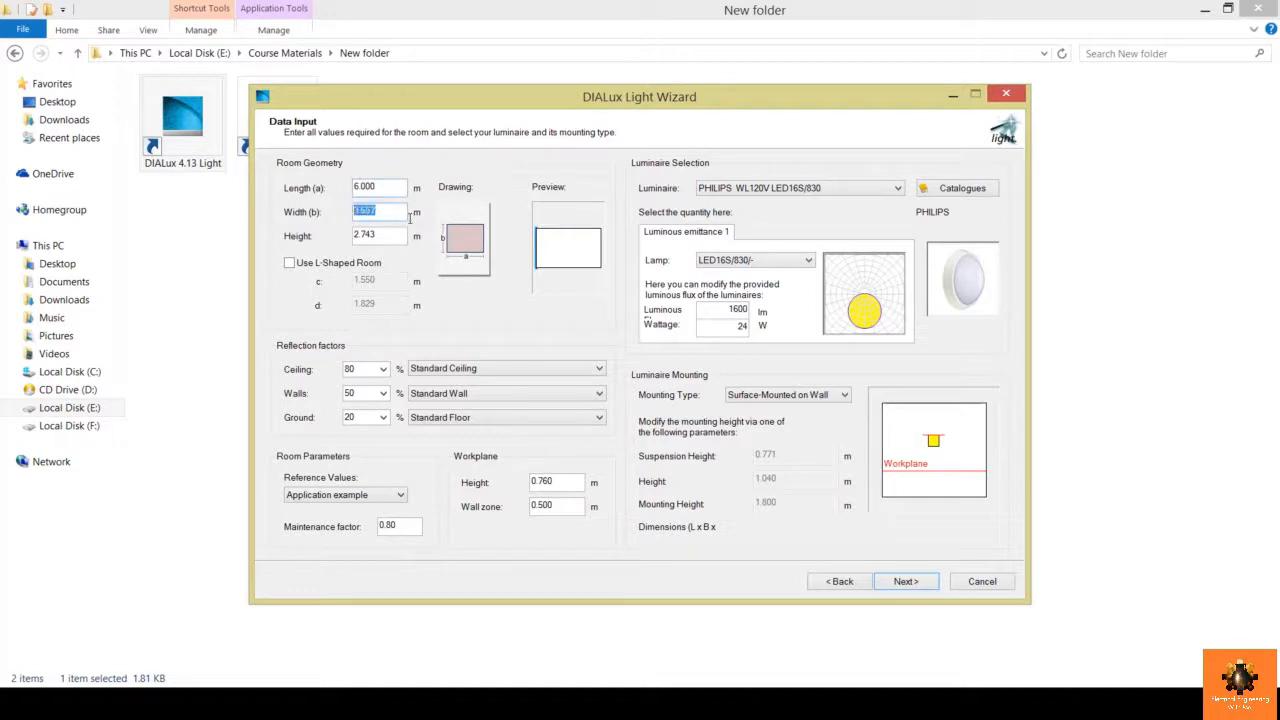
{"action": "type", "text": "3"}
{"action": "left_click", "coordinate": [399, 237]}
{"action": "left_click_drag", "start_coordinate": [397, 236], "coordinate": [350, 236]}
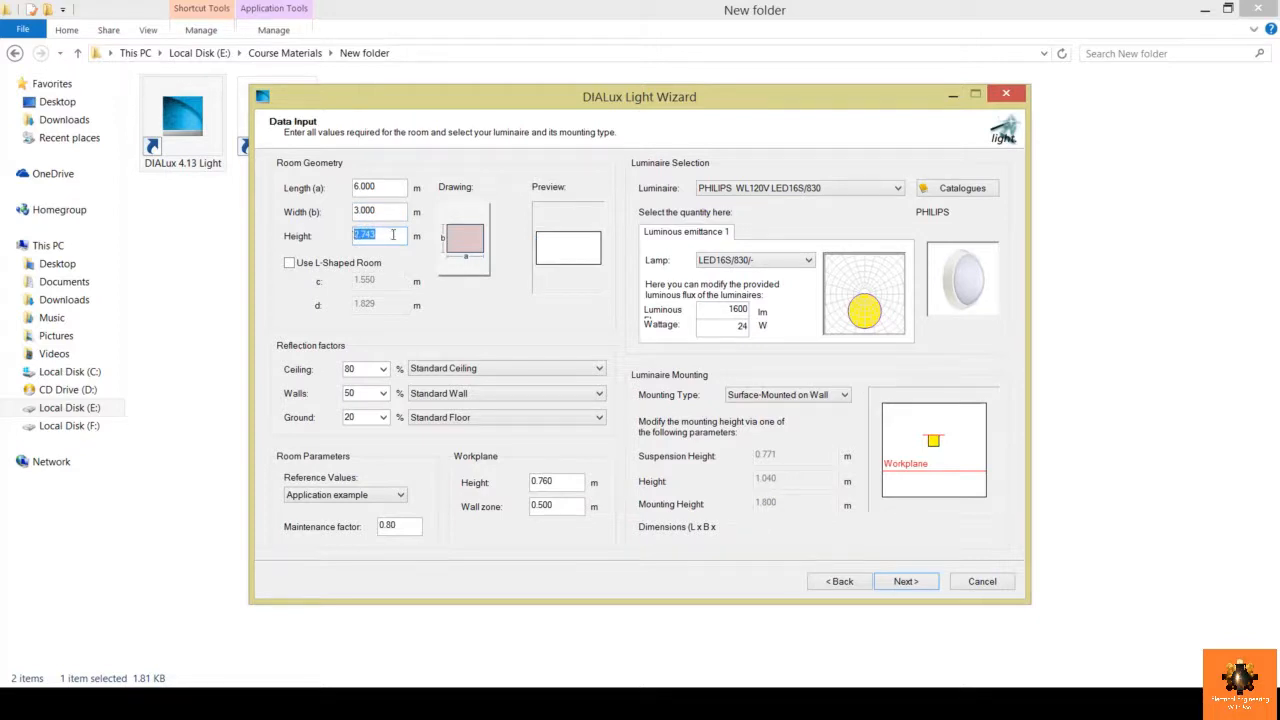
{"action": "type", "text": "4"}
- Review the reflection factors of the ceiling, walls and ground and the workplane's height and wall zone
{"action": "left_click", "coordinate": [371, 371]}
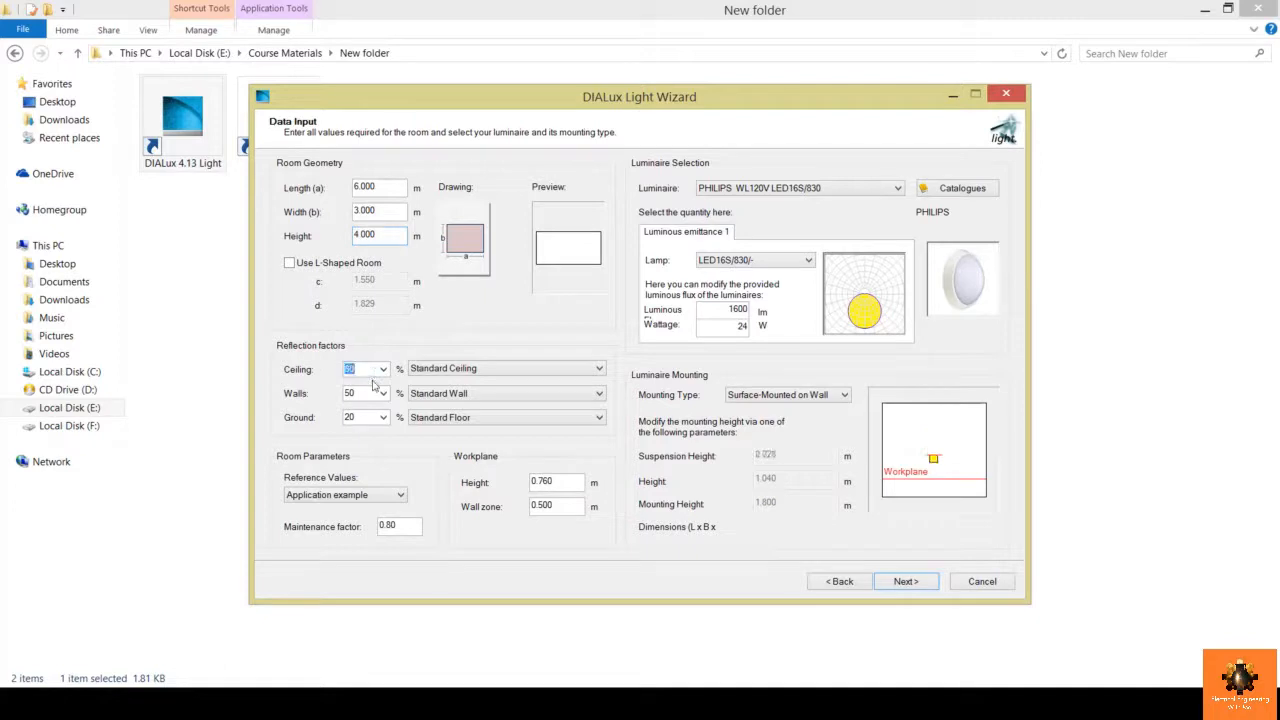
{"action": "left_click", "coordinate": [368, 393]}
{"action": "left_click", "coordinate": [368, 419]}
{"action": "left_click", "coordinate": [370, 371]}
{"action": "left_click", "coordinate": [372, 392]}
{"action": "left_click", "coordinate": [372, 417]}
{"action": "left_click", "coordinate": [569, 486]}
{"action": "left_click_drag", "start_coordinate": [569, 486], "coordinate": [507, 478]}
{"action": "left_click", "coordinate": [573, 486]}
{"action": "left_click", "coordinate": [565, 506]}
{"action": "left_click_drag", "start_coordinate": [565, 506], "coordinate": [515, 502]}
{"action": "left_click", "coordinate": [573, 505]}
- Check the available luminaires and open the Philips Lighting catalogue from the DIALux catalogues
{"action": "left_click", "coordinate": [898, 189]}
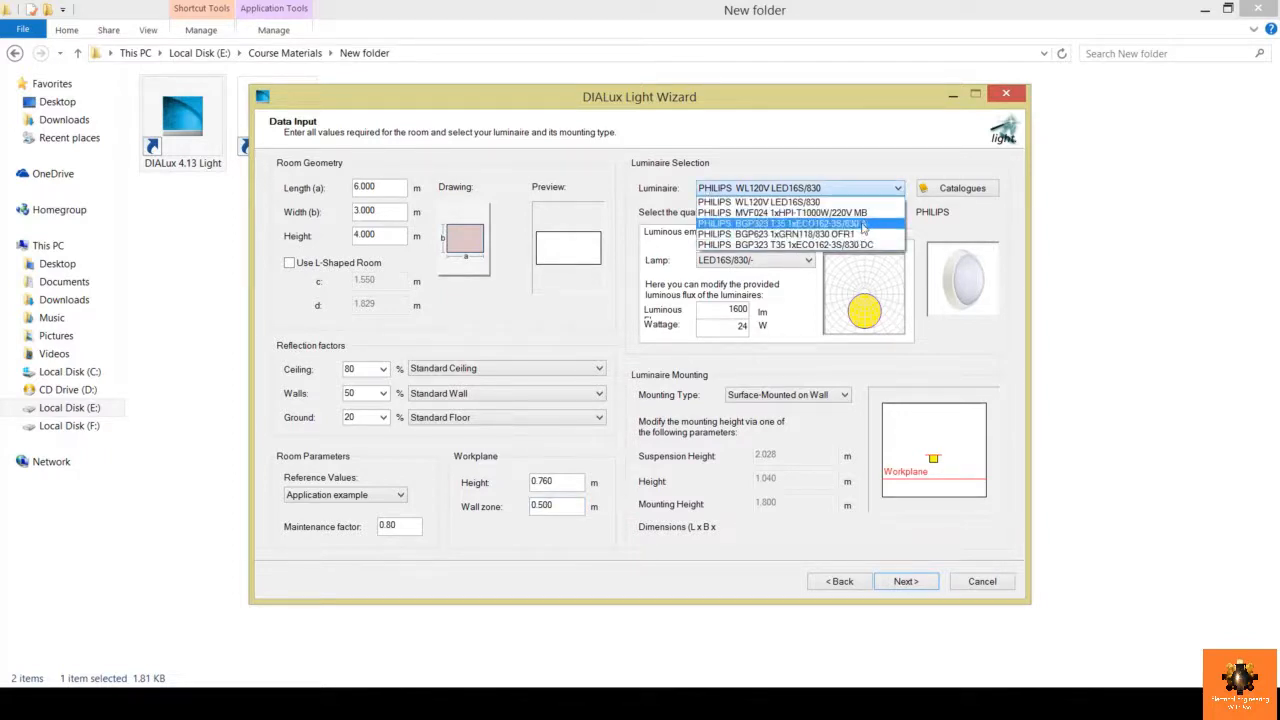
{"action": "left_click", "coordinate": [978, 189]}
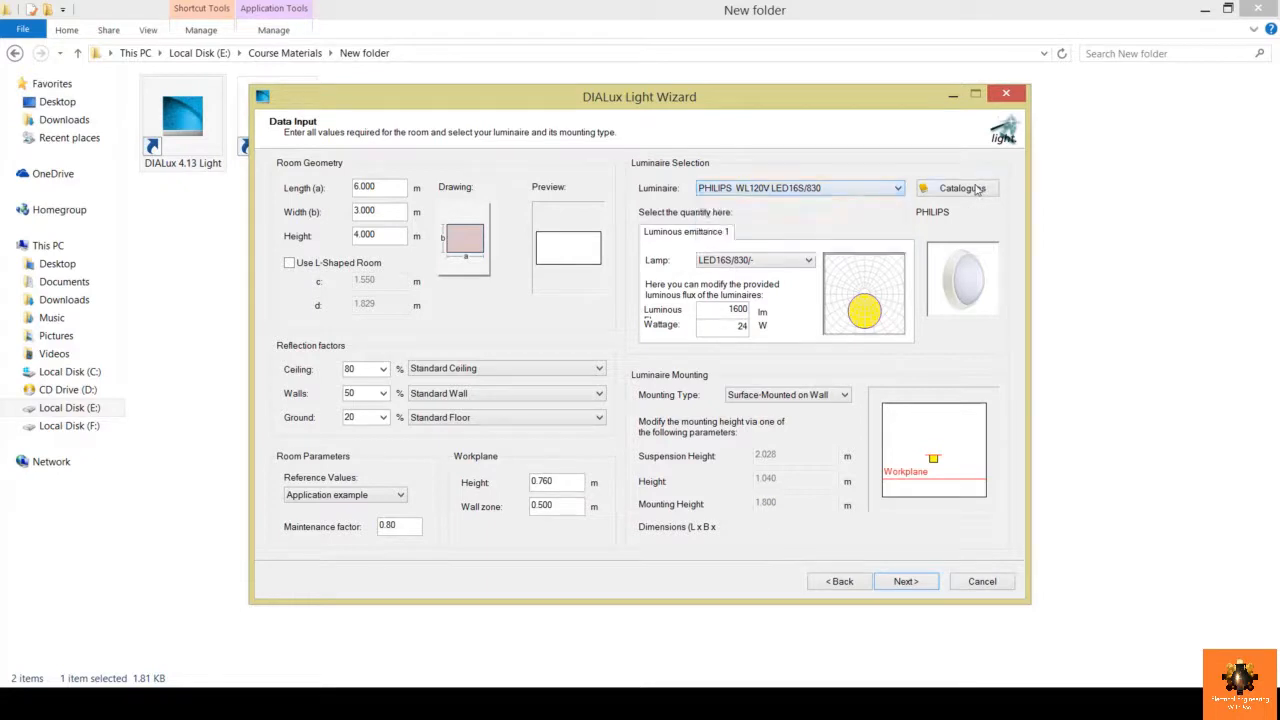
{"action": "left_click", "coordinate": [976, 190]}
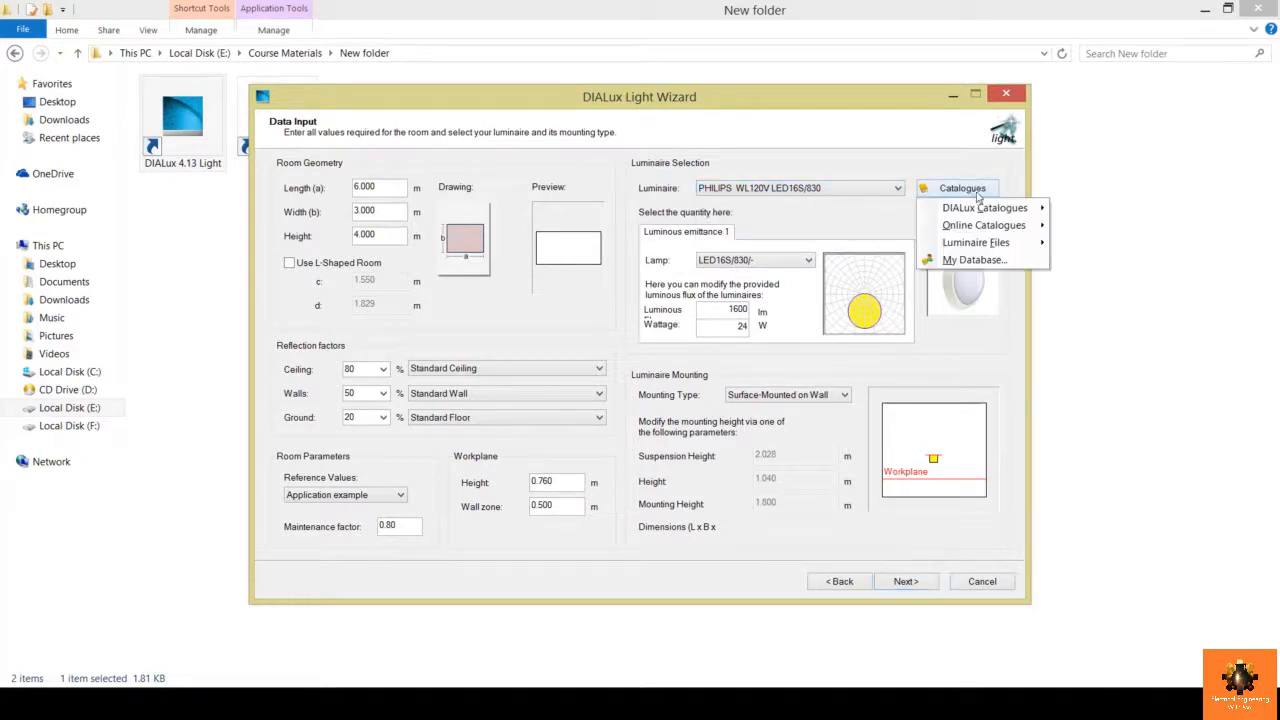
{"action": "mouse_move", "coordinate": [985, 207]}
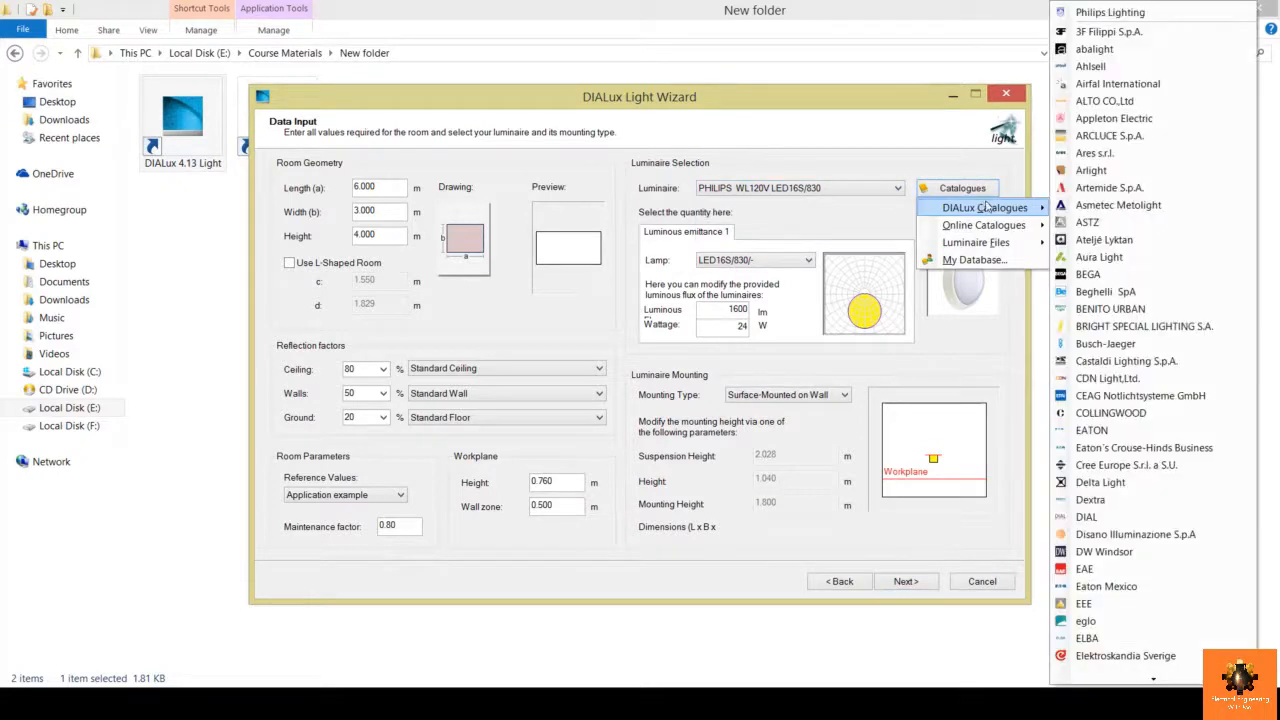
{"action": "left_click", "coordinate": [1140, 17]}
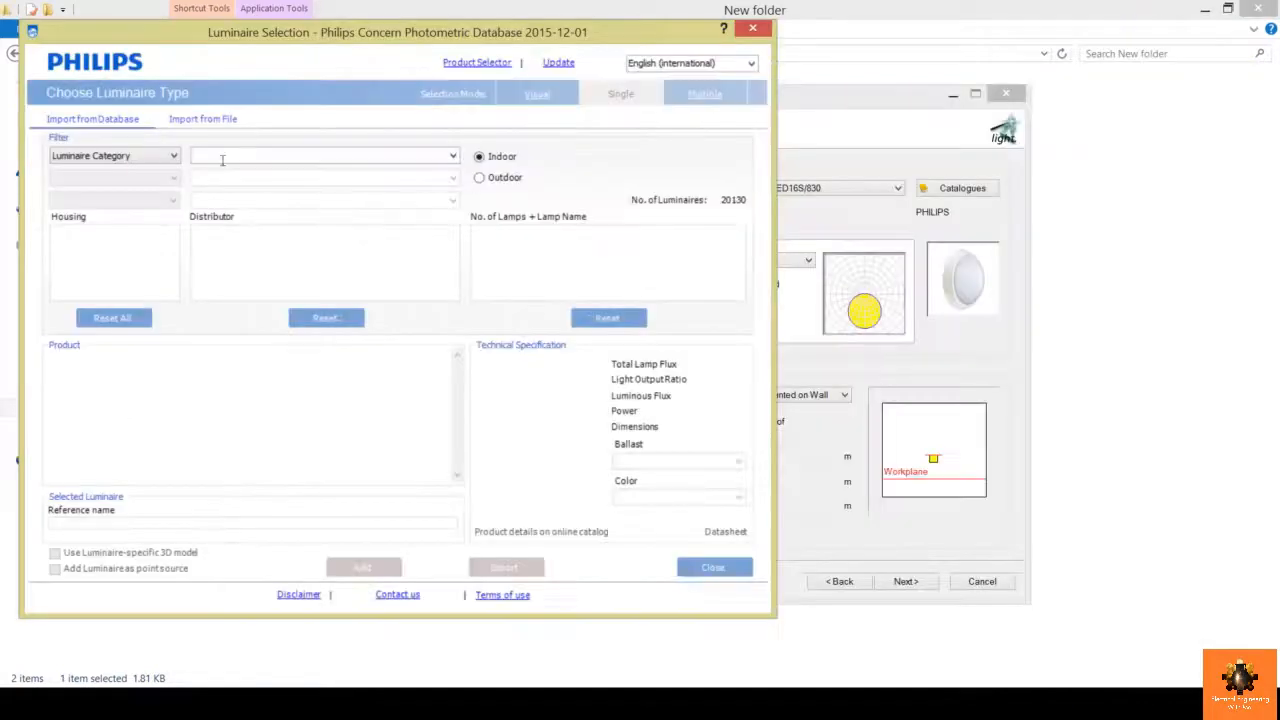
- Filter for recessed mounted luminaires, add the RC300B L600 1xLED20S/830 P0 to the project and close the catalogue
{"action": "left_click", "coordinate": [452, 156]}
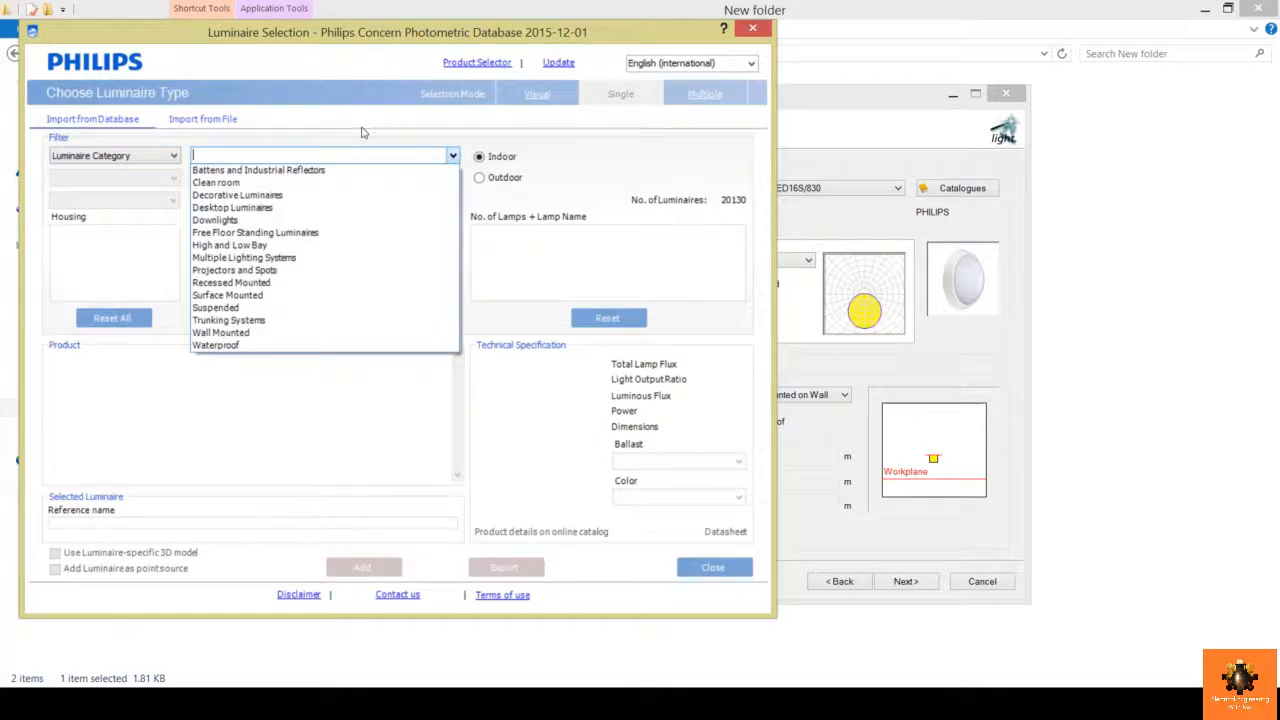
{"action": "left_click", "coordinate": [316, 283]}
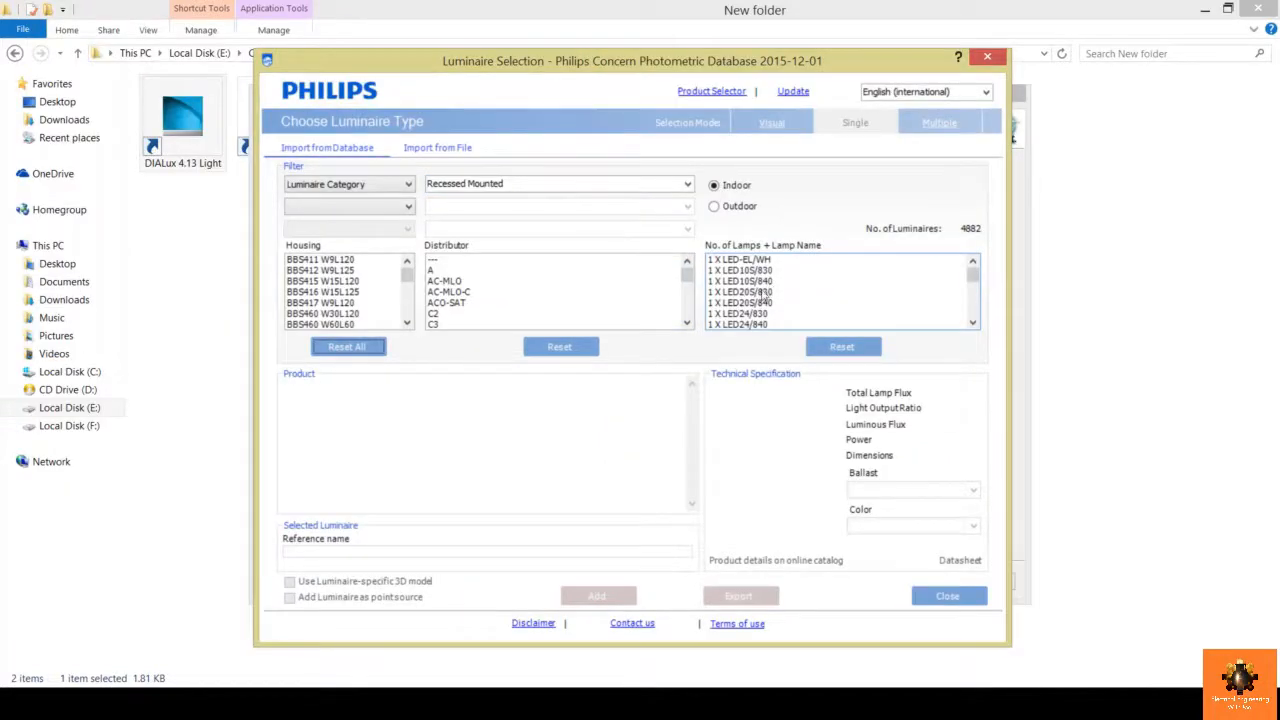
{"action": "left_click", "coordinate": [766, 292]}
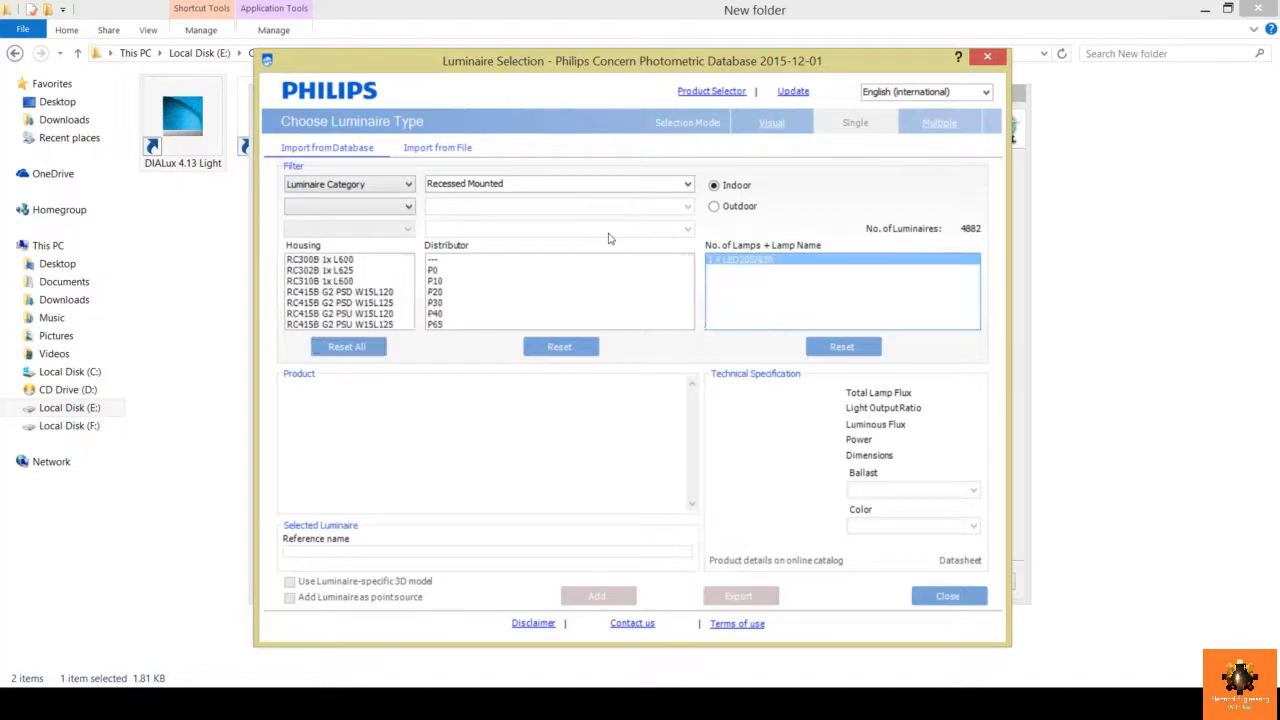
{"action": "left_click", "coordinate": [435, 270]}
{"action": "left_click", "coordinate": [354, 259]}
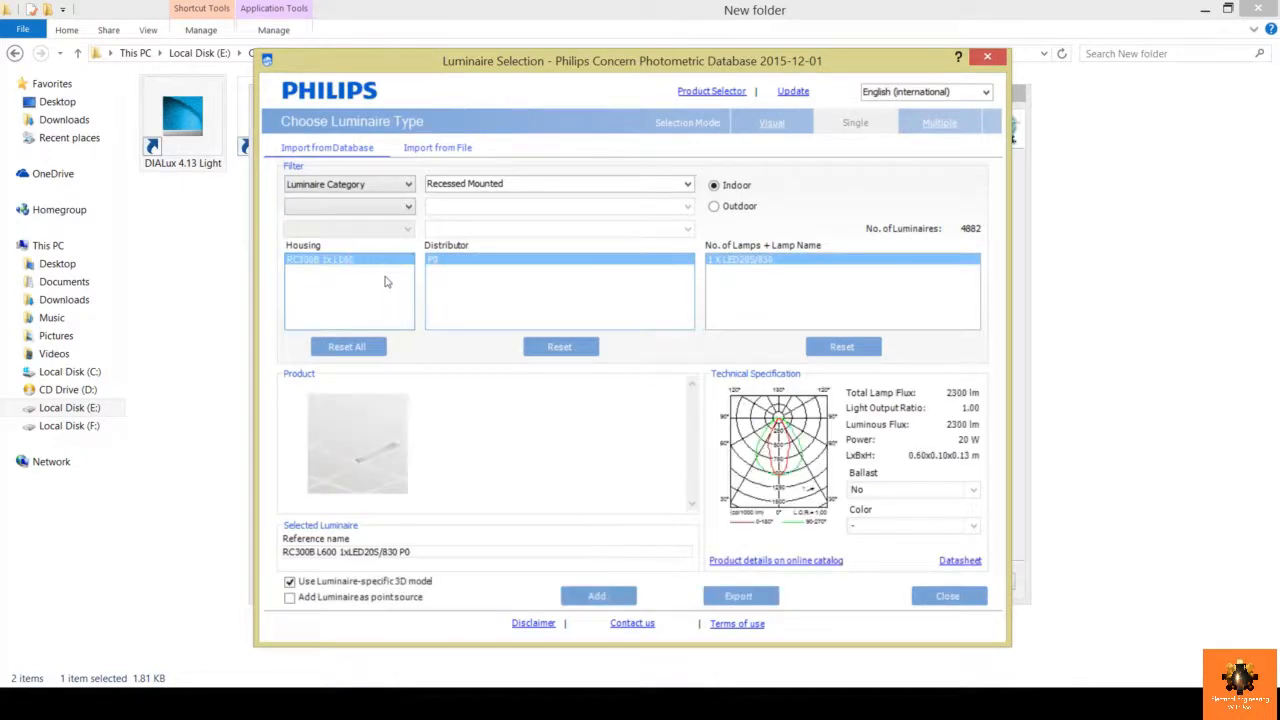
{"action": "left_click", "coordinate": [598, 596]}
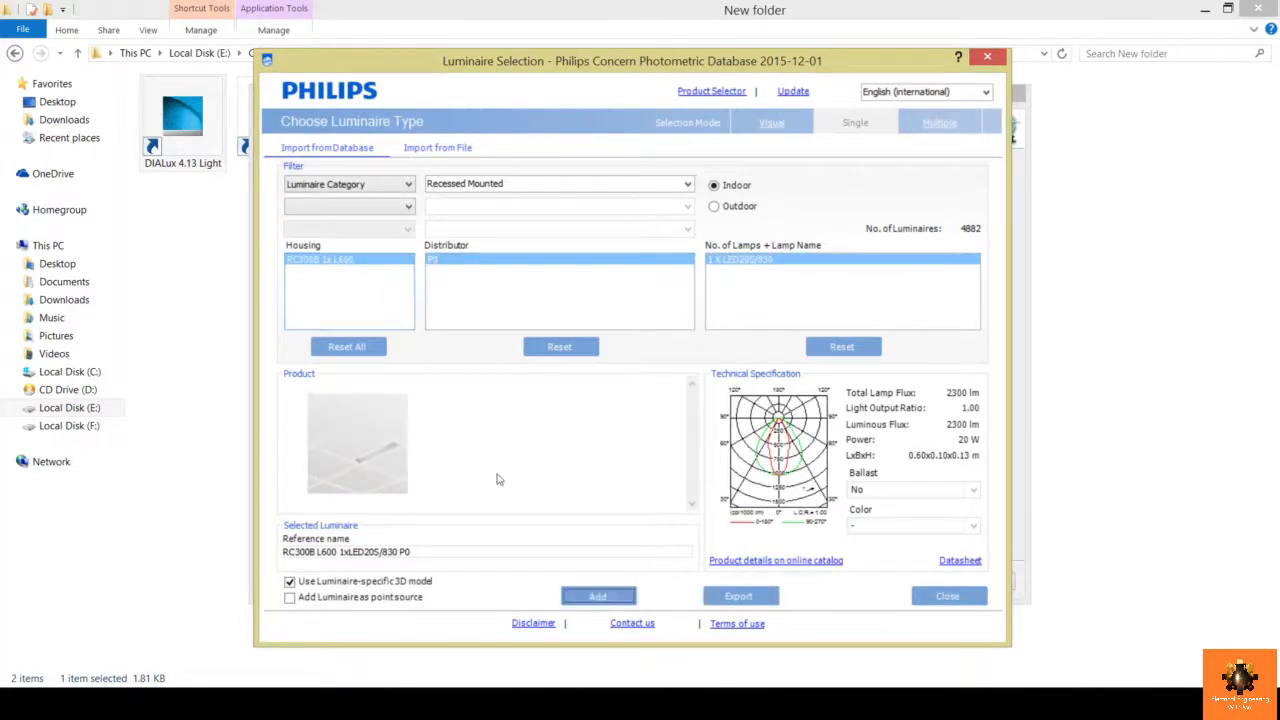
{"action": "left_click", "coordinate": [600, 596]}
{"action": "left_click", "coordinate": [950, 597]}
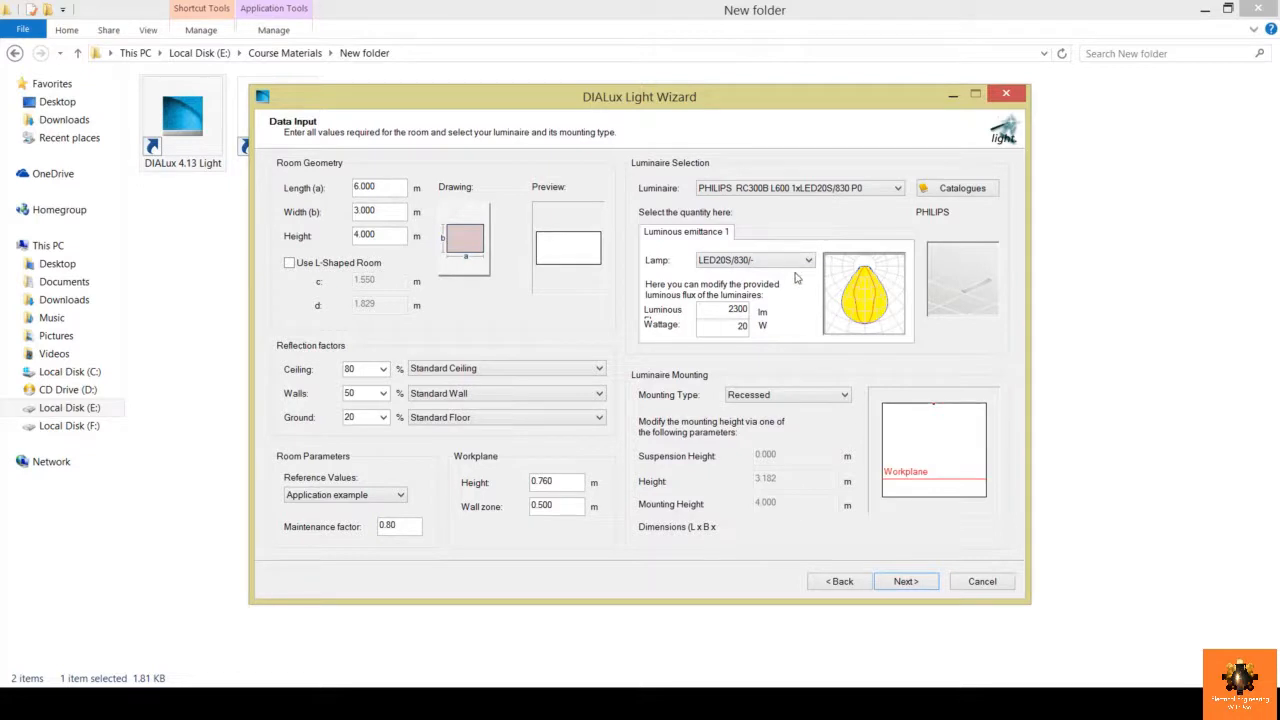
- Try a user-defined luminaire mounting with a mounting height of 3.5 m and a height of 4 m
{"action": "left_click", "coordinate": [826, 398]}
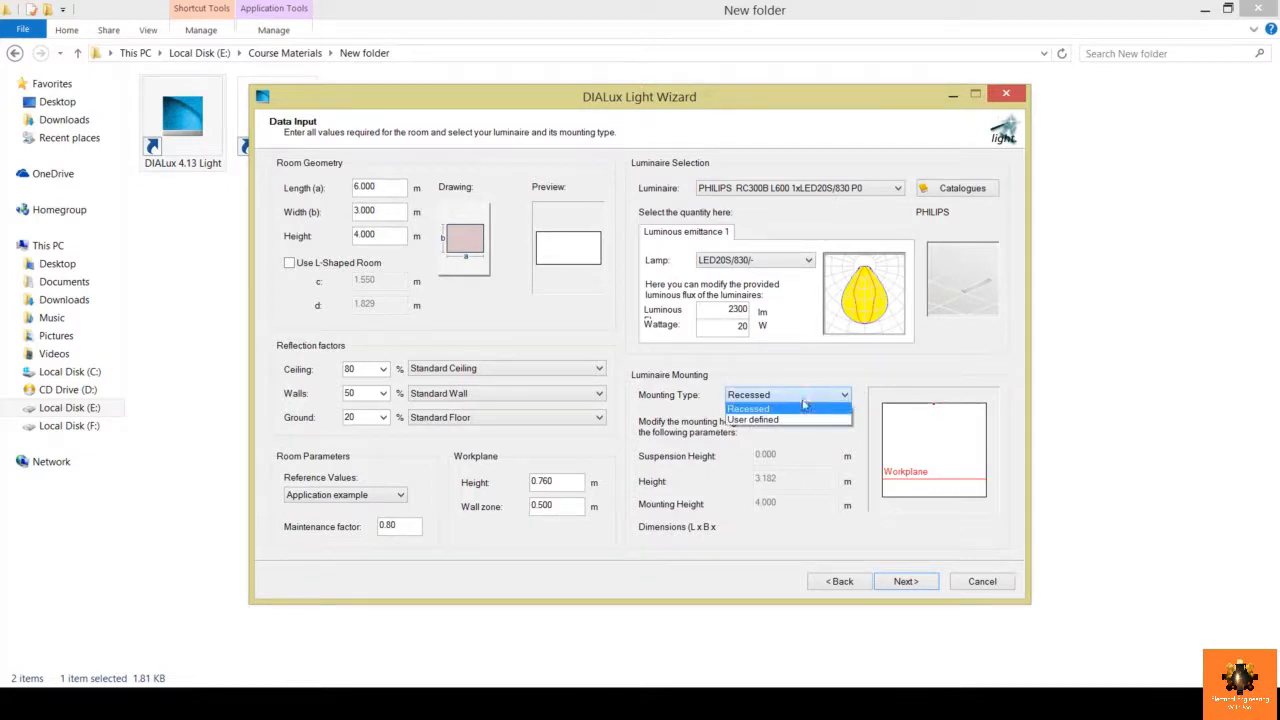
{"action": "left_click", "coordinate": [770, 419]}
{"action": "left_click", "coordinate": [842, 502]}
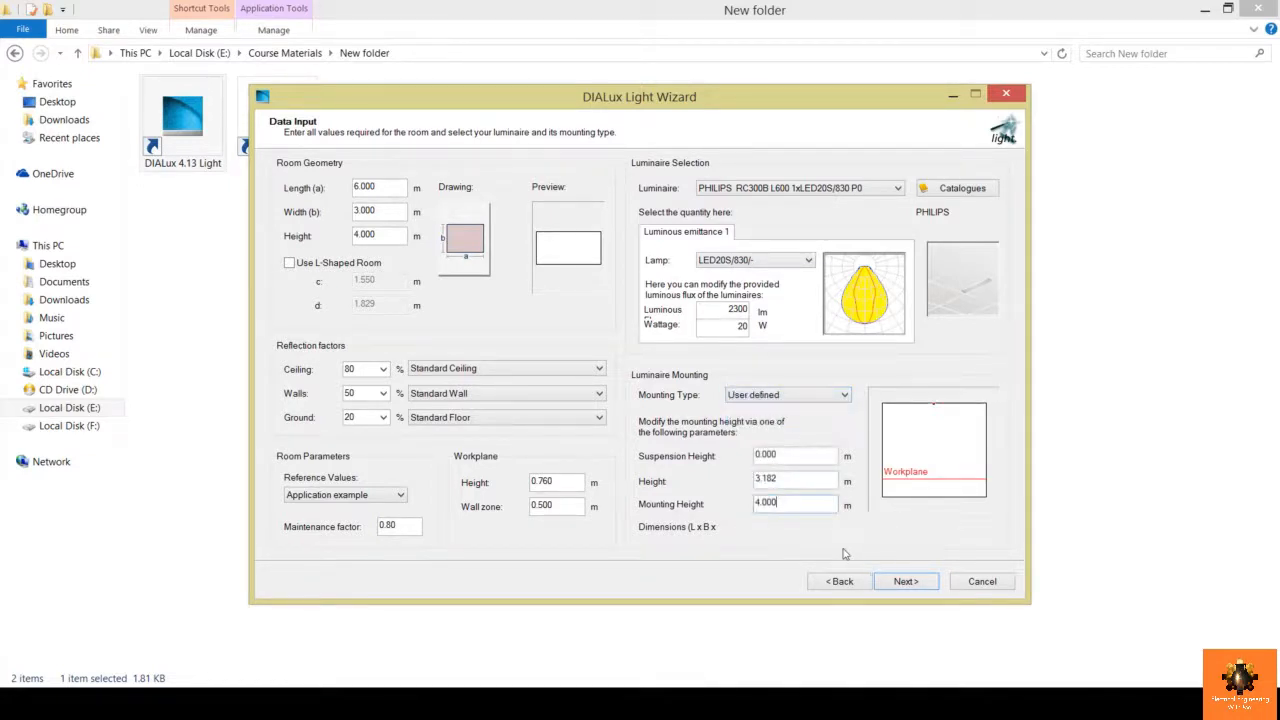
{"action": "double_click", "coordinate": [791, 505]}
{"action": "type", "text": "3.5"}
{"action": "key", "text": "Tab"}
{"action": "double_click", "coordinate": [788, 482]}
{"action": "type", "text": "4"}
{"action": "key", "text": "Tab"}
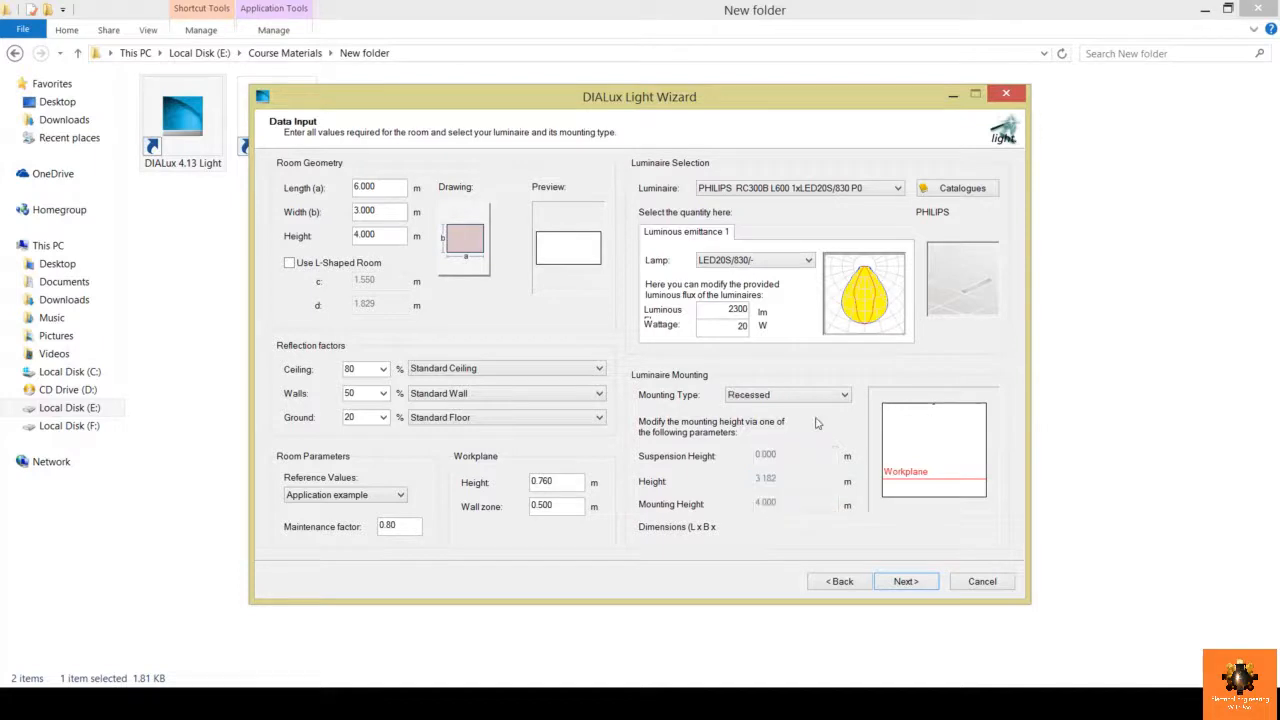
- Proceed to the calculation stage and arrange the luminaires with 4 in x and 2 in y
{"action": "left_click", "coordinate": [905, 581]}
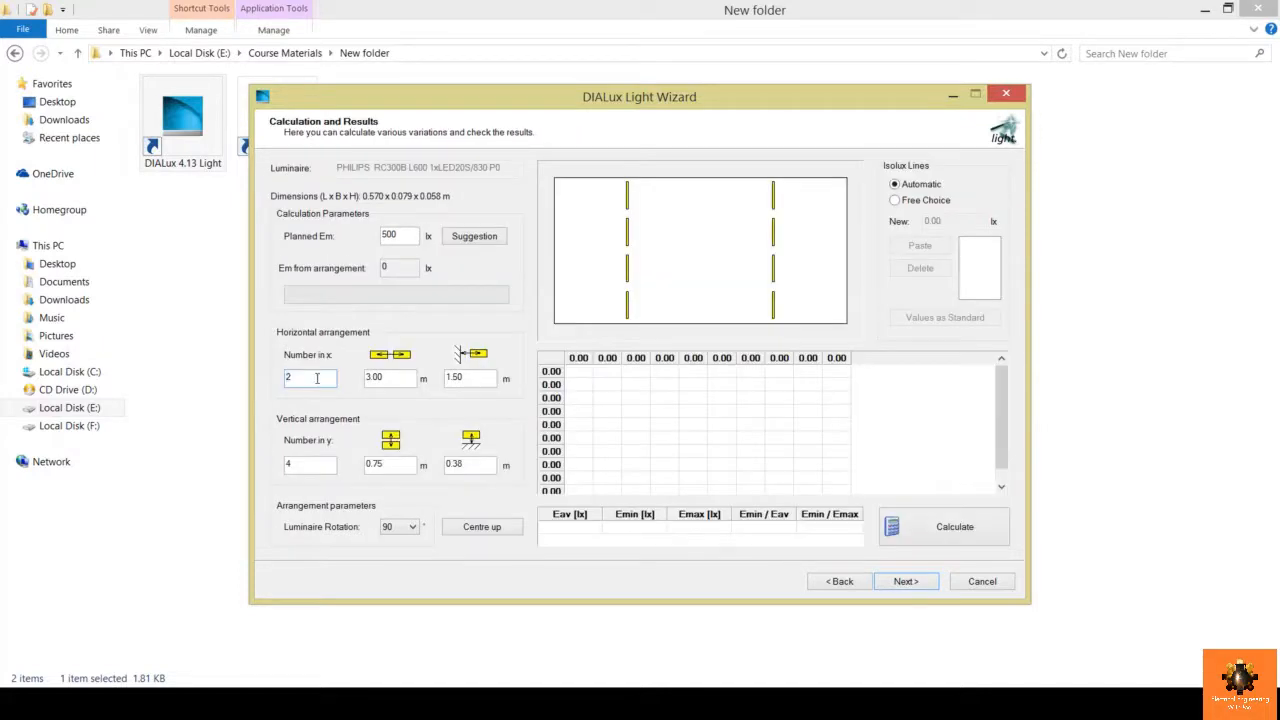
{"action": "double_click", "coordinate": [318, 377]}
{"action": "left_click", "coordinate": [316, 465]}
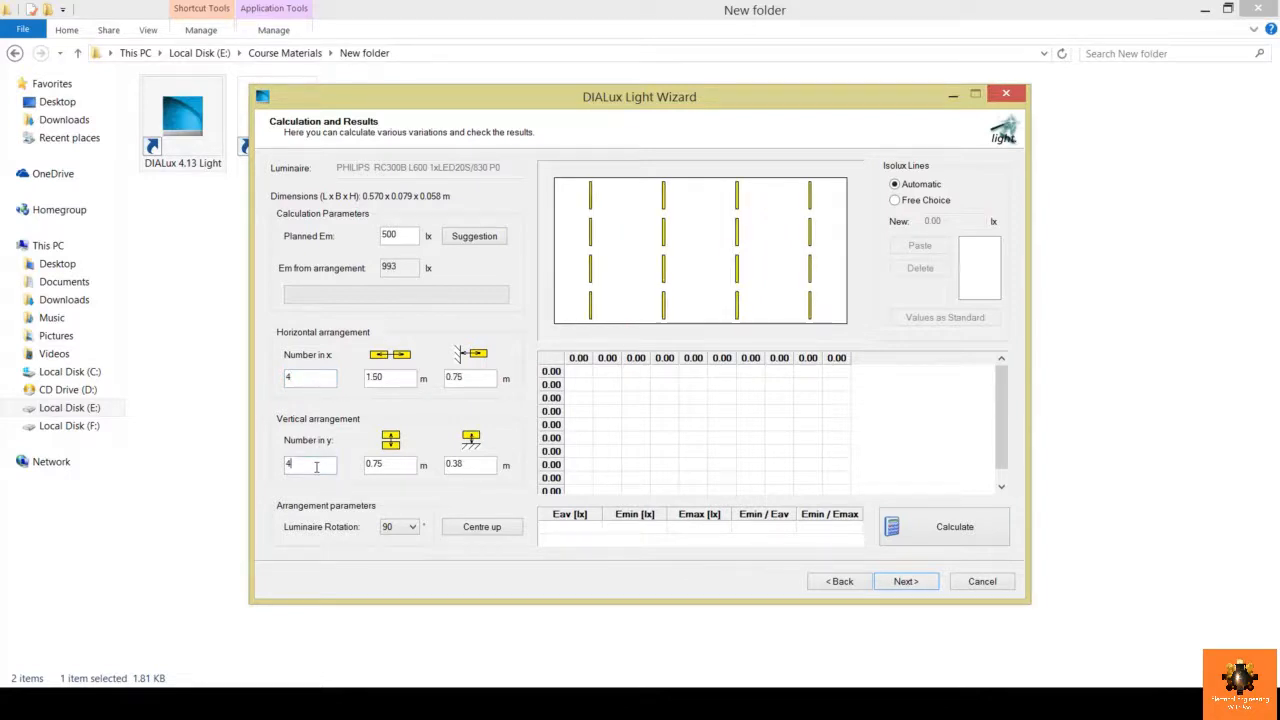
{"action": "left_click_drag", "start_coordinate": [303, 467], "coordinate": [277, 464]}
{"action": "type", "text": "2"}
{"action": "left_click", "coordinate": [318, 378]}
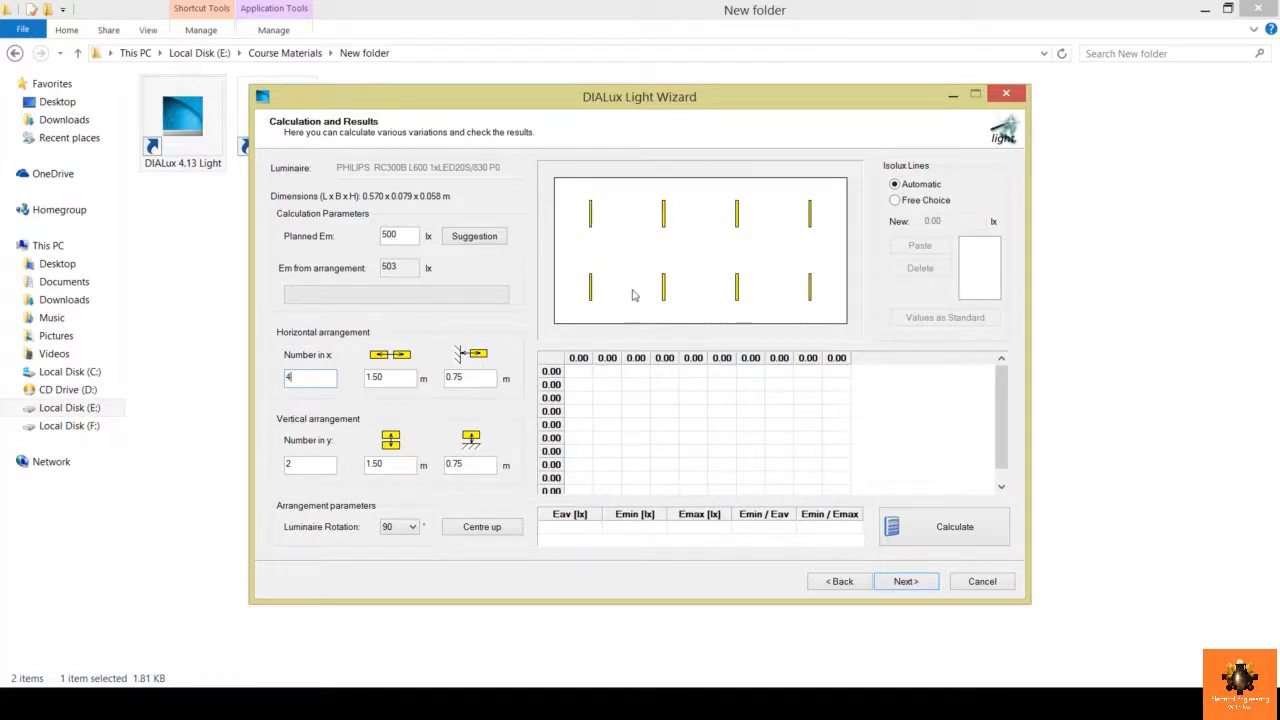
- Review the luminaire spacing and the distances to the walls in the horizontal and vertical arrangements
{"action": "key", "text": "Tab"}
{"action": "key", "text": "Tab"}
{"action": "left_click", "coordinate": [485, 380]}
{"action": "left_click_drag", "start_coordinate": [465, 381], "coordinate": [445, 382]}
{"action": "left_click", "coordinate": [484, 467]}
{"action": "left_click_drag", "start_coordinate": [477, 466], "coordinate": [445, 466]}
{"action": "left_click", "coordinate": [480, 378]}
- Calculate the room's illuminance and check the average illuminance and the Emin / Eav uniformity
{"action": "left_click", "coordinate": [944, 527]}
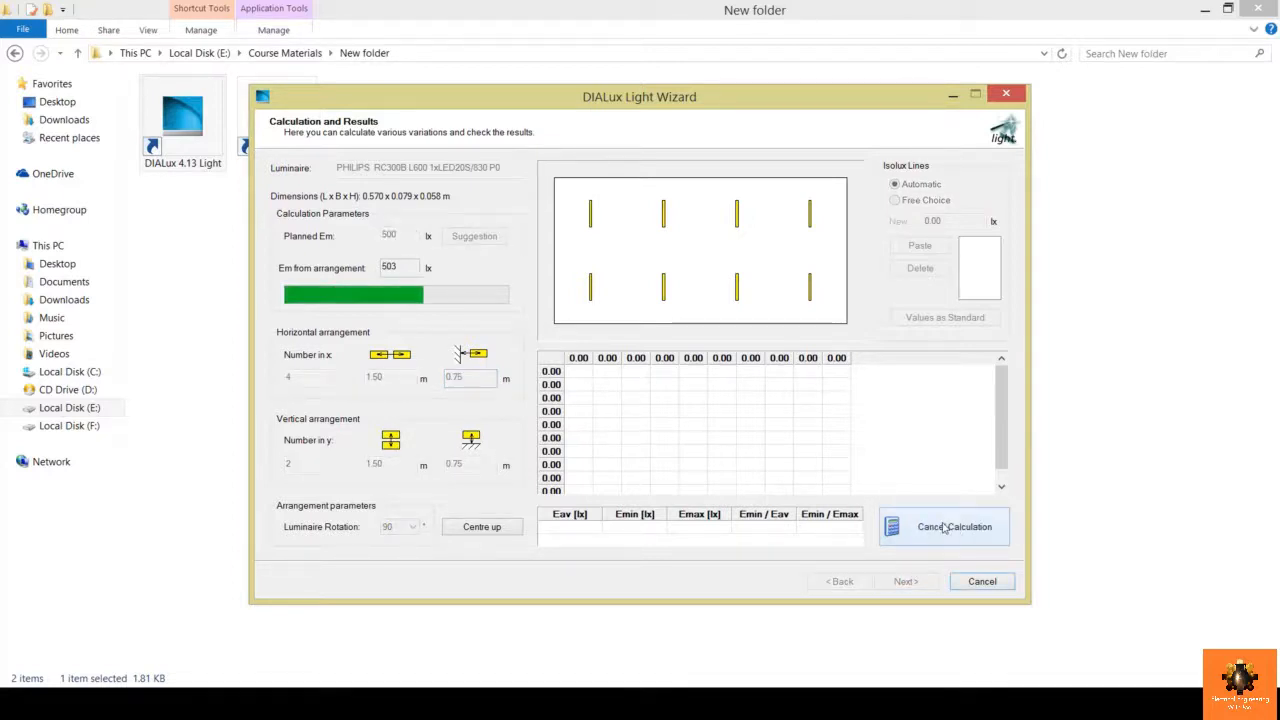
{"action": "left_click", "coordinate": [581, 529]}
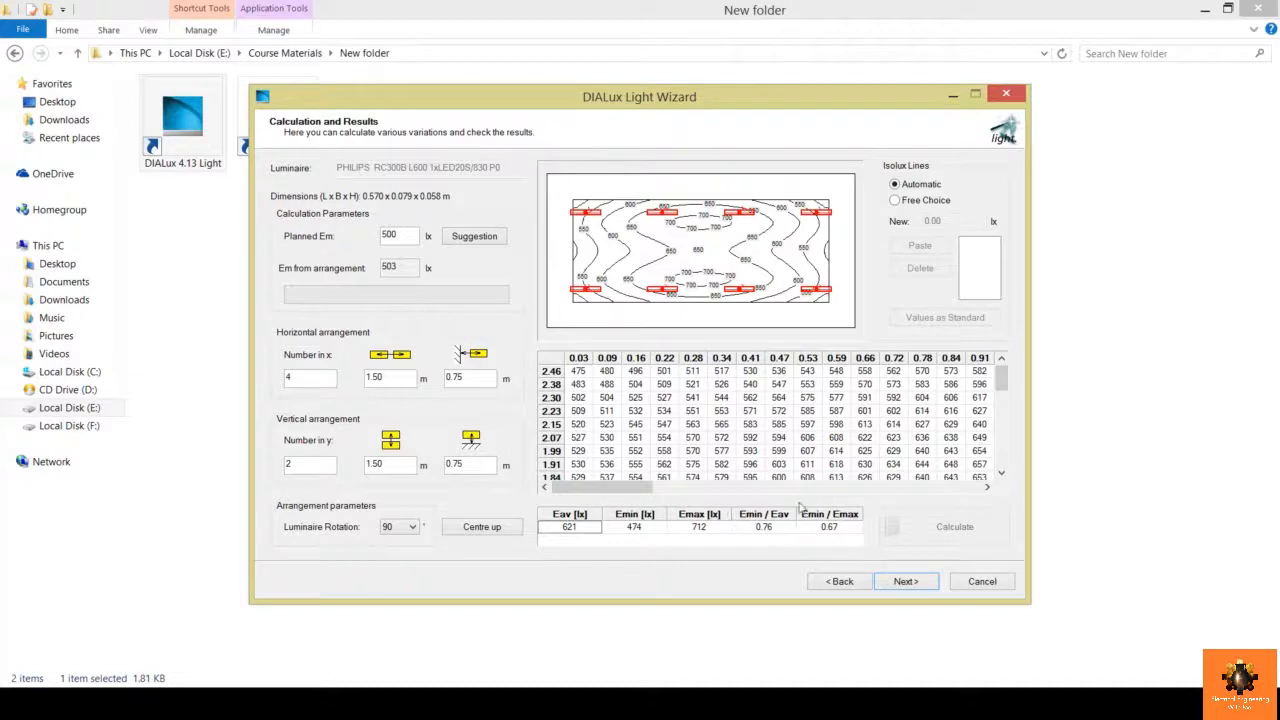
{"action": "left_click", "coordinate": [781, 530]}
{"action": "left_click", "coordinate": [907, 501]}
- Proceed to the result output, try outputting the results as a PDF file and open their print preview
{"action": "left_click", "coordinate": [909, 582]}
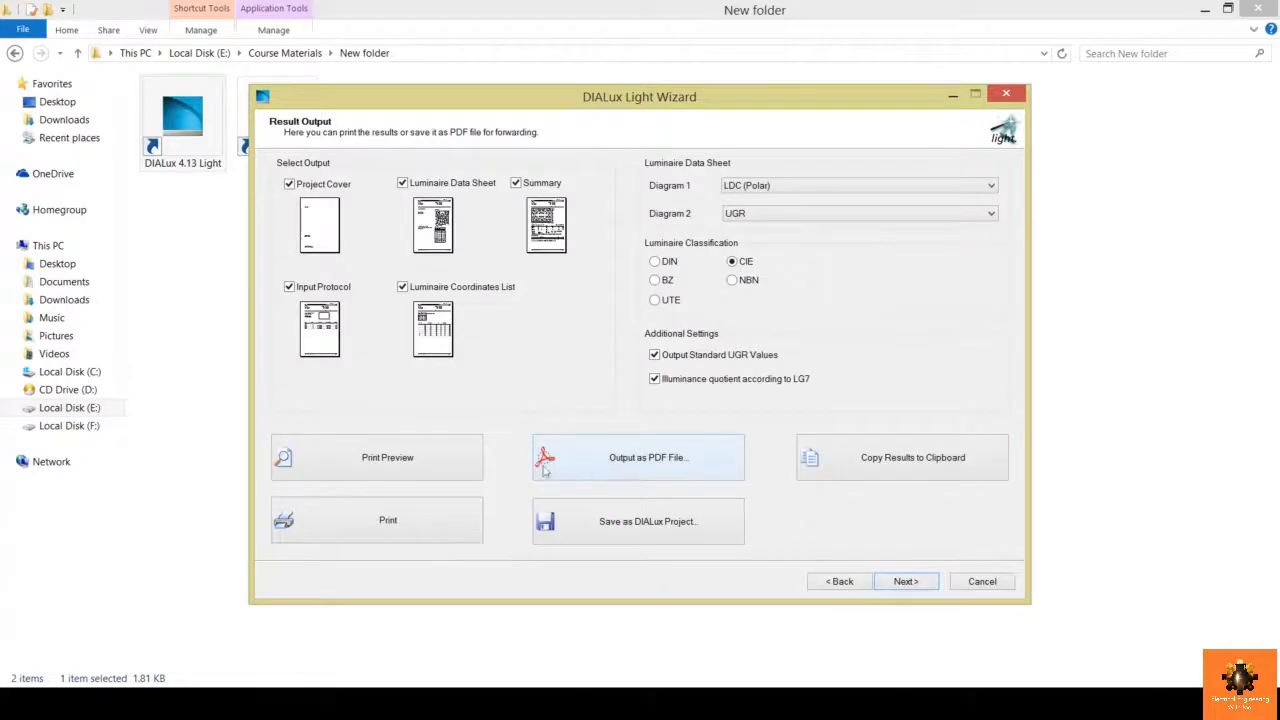
{"action": "left_click", "coordinate": [695, 470]}
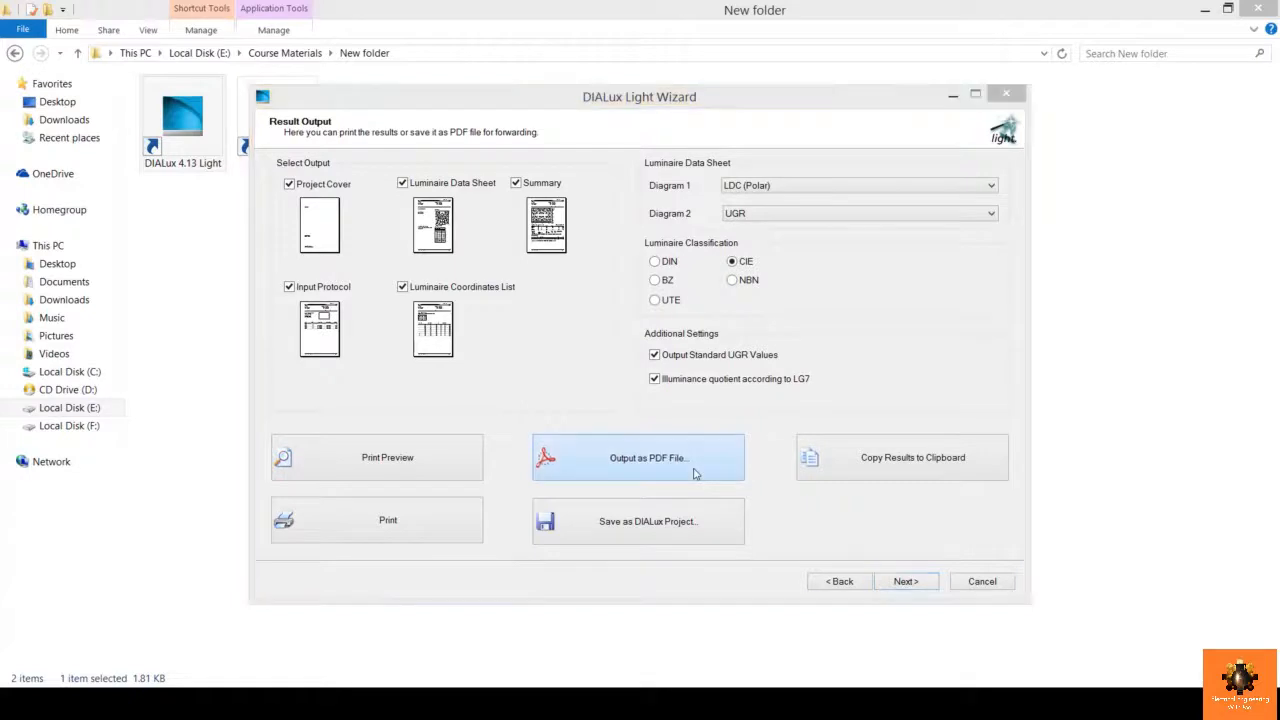
{"action": "left_click", "coordinate": [663, 378]}
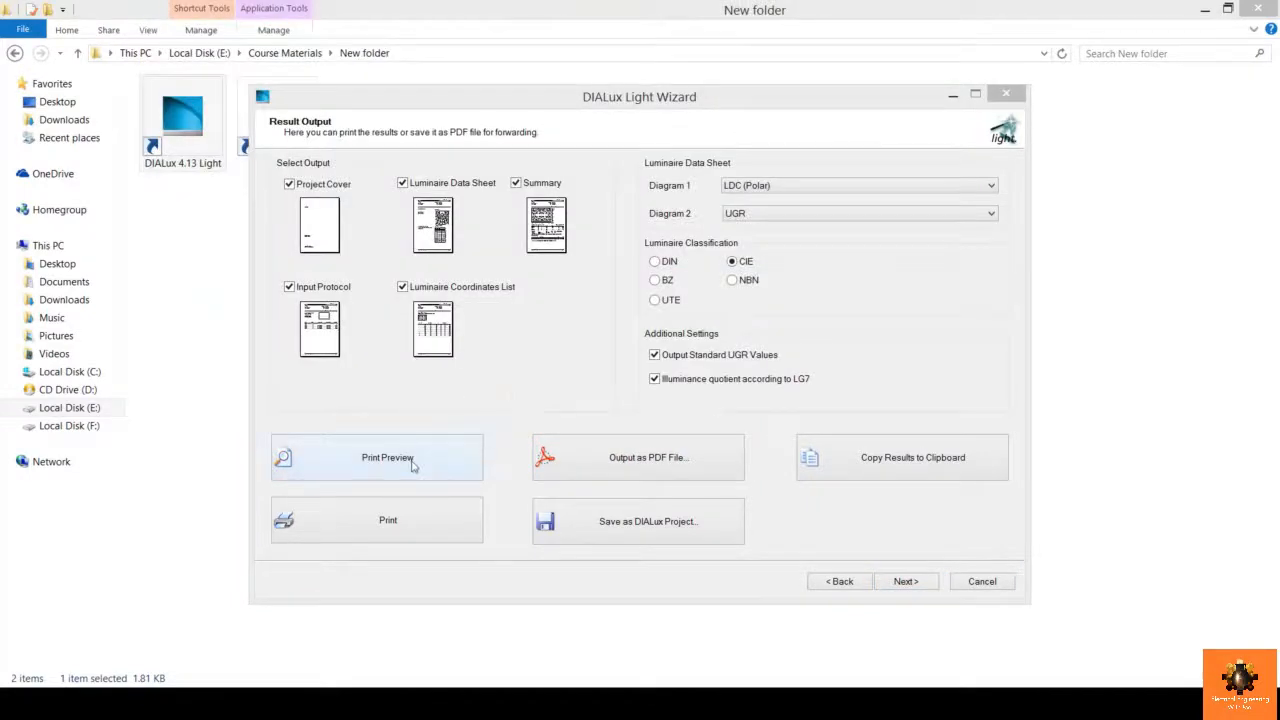
{"action": "left_click", "coordinate": [412, 463]}
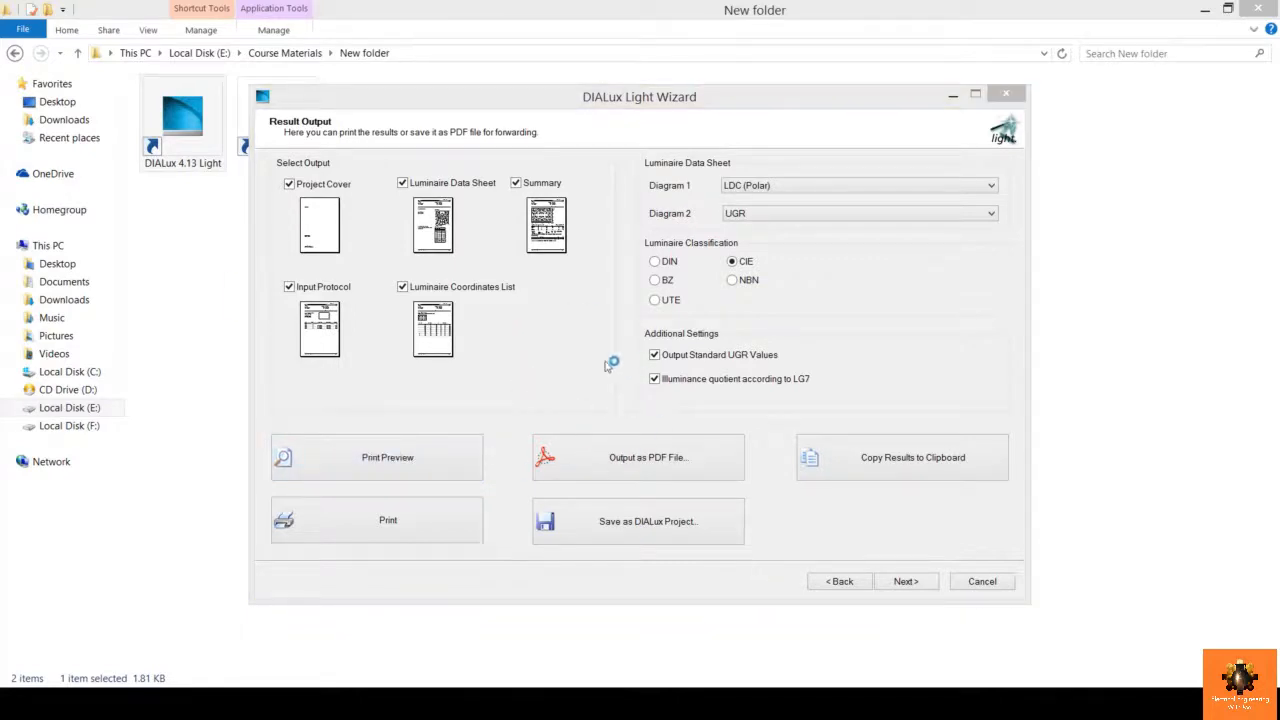